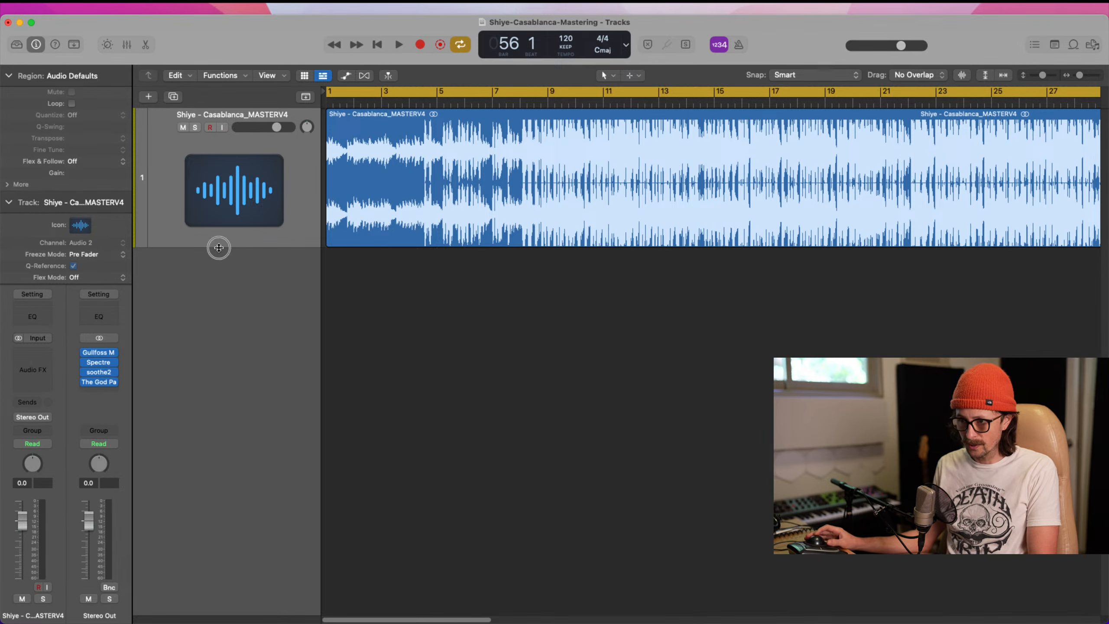
Add Shiye - Casablanca-Mix-V2.wav from the Finder's Shiye-Casablanca-Mastering folder to the project as a new track below the enlarged MASTERV4 track.
left_click_drag(218, 247, 214, 271)
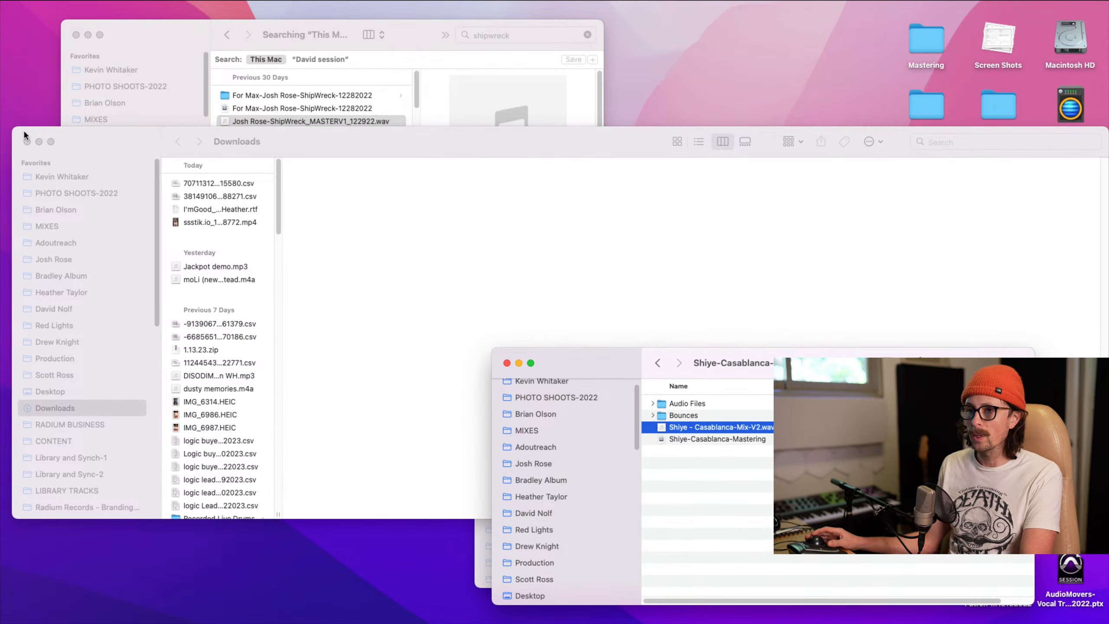
left_click(26, 142)
left_click(71, 27)
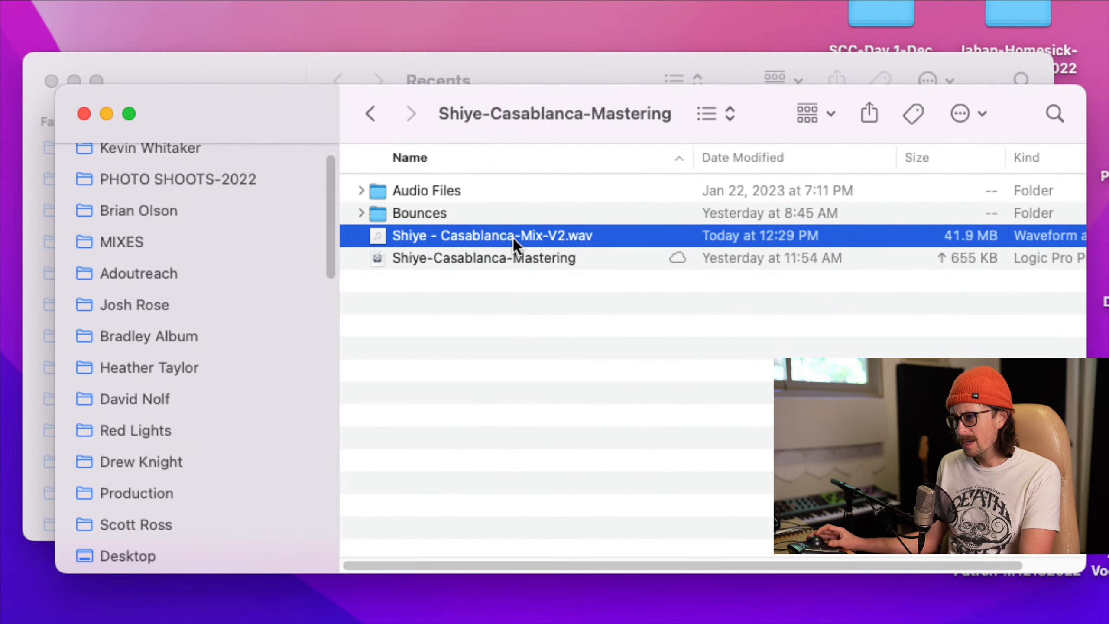
left_click_drag(513, 239, 323, 339)
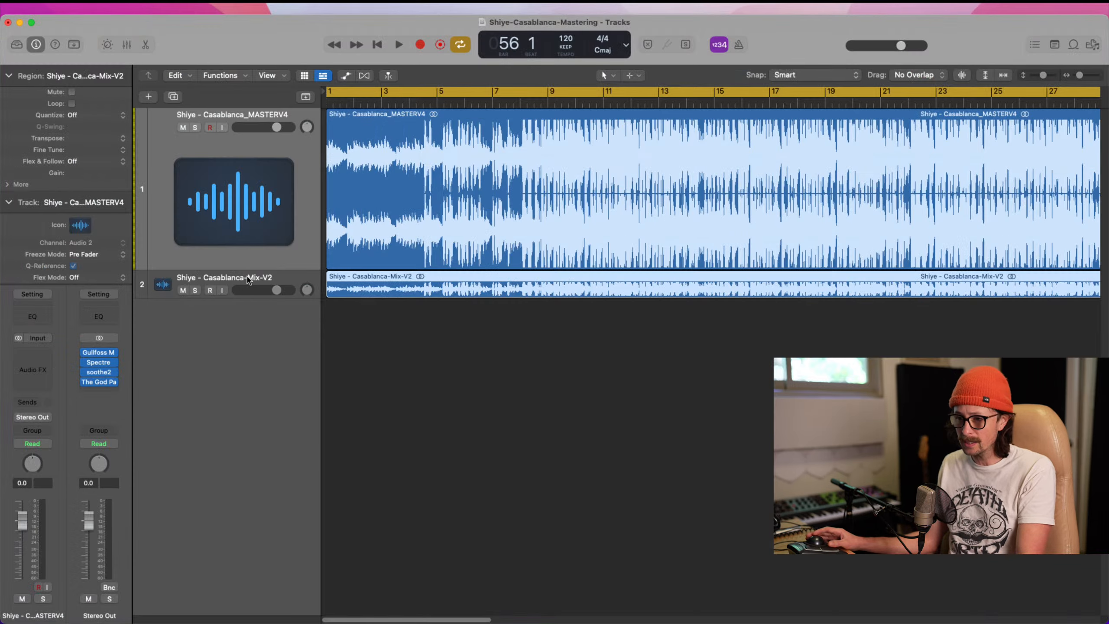
Select the Casablanca-Mix-V2 track and increase its height to roughly match the MASTERV4 track above.
left_click(245, 289)
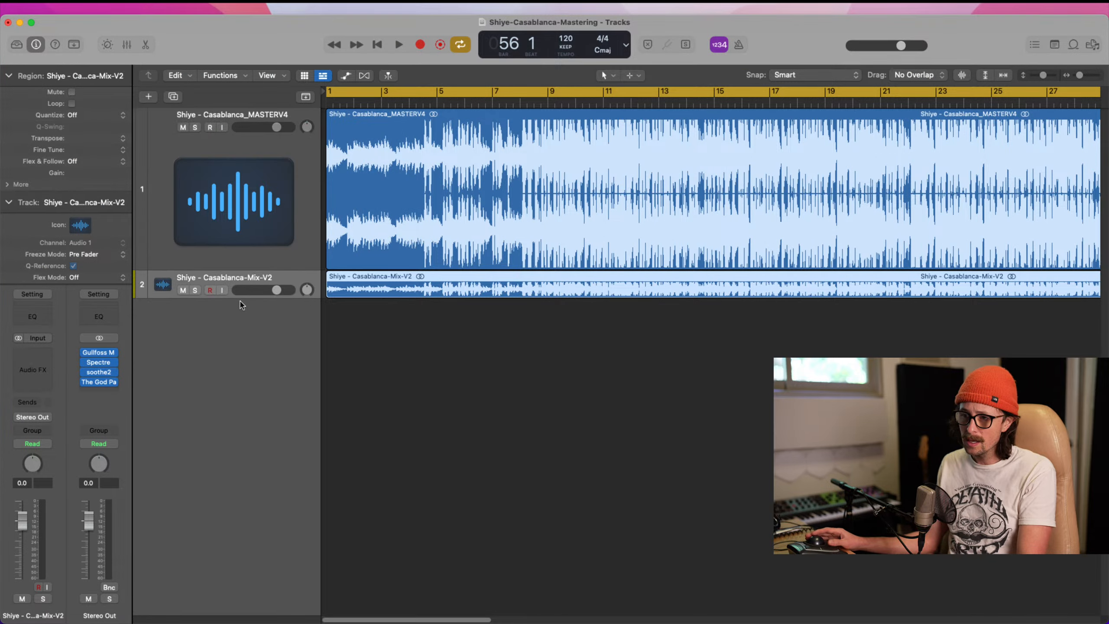
left_click_drag(241, 301, 227, 445)
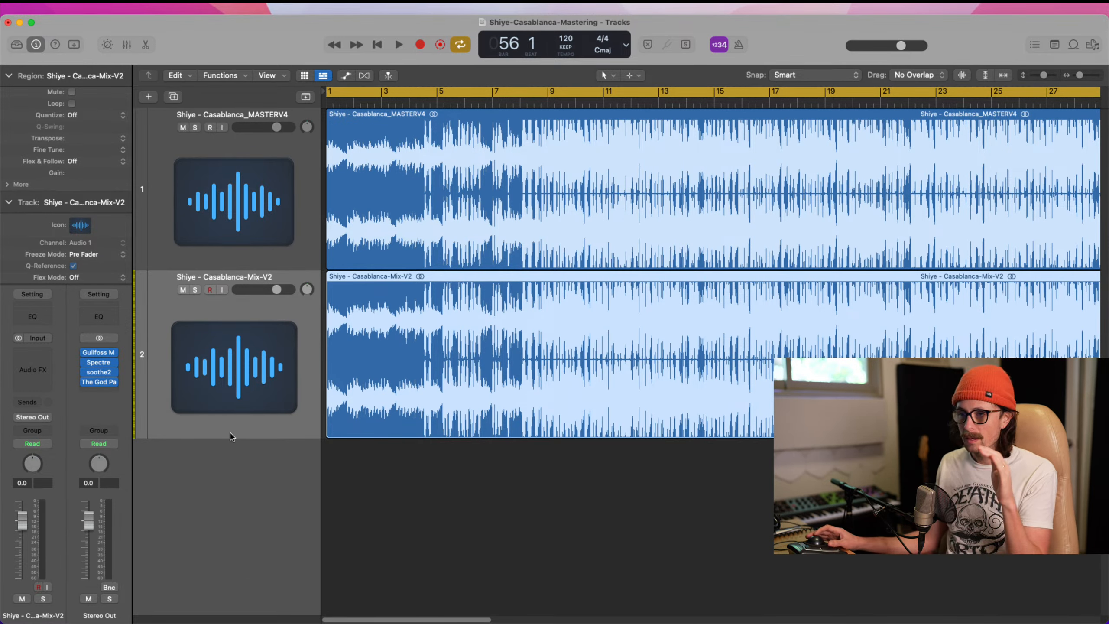
left_click_drag(225, 439, 224, 451)
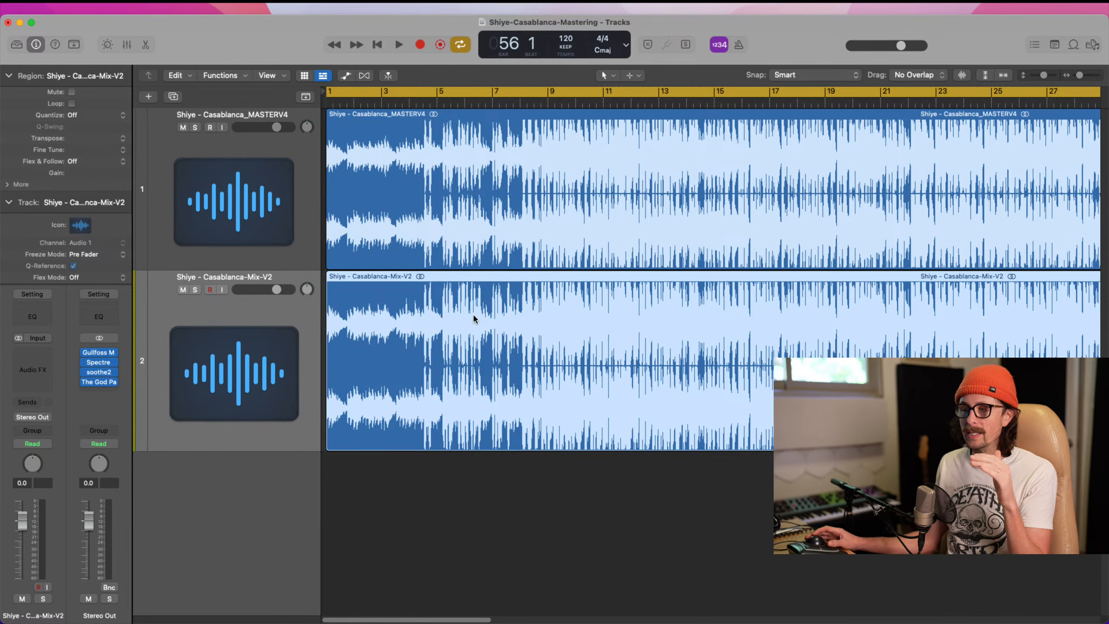
Examine the Mix-V2 waveform's peaks at sample level around bar 8 for signs of clipping, and return to comparing both tracks.
left_click_drag(514, 286, 594, 364)
left_click_drag(569, 140, 704, 216)
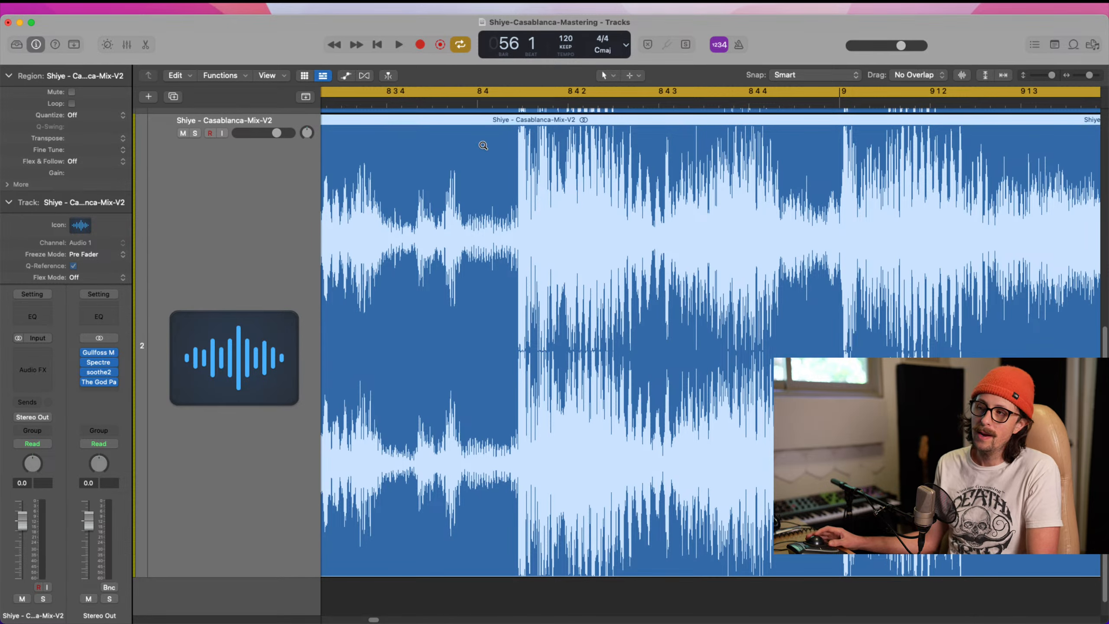
left_click_drag(483, 145, 649, 203)
left_click_drag(521, 152, 693, 179)
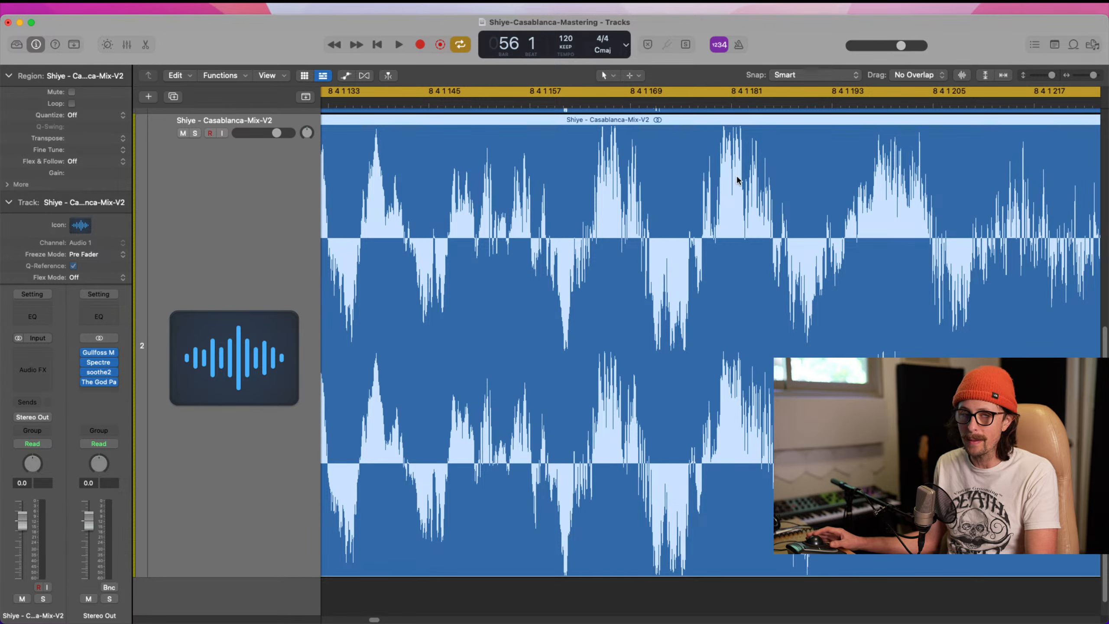
left_click_drag(711, 138, 802, 171)
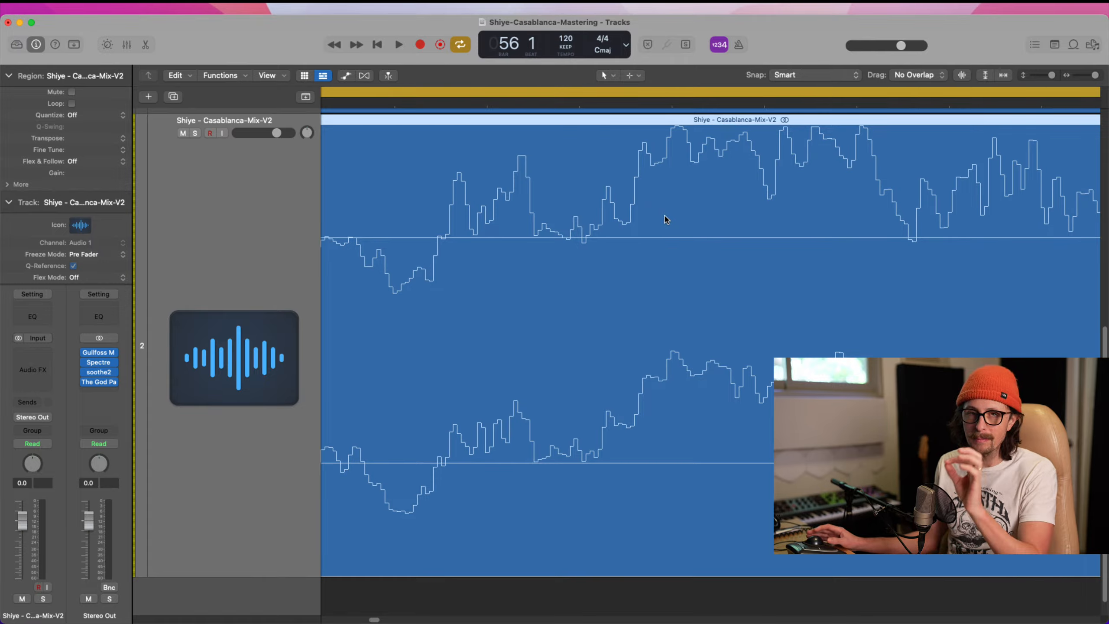
left_click(559, 260)
left_click(670, 272)
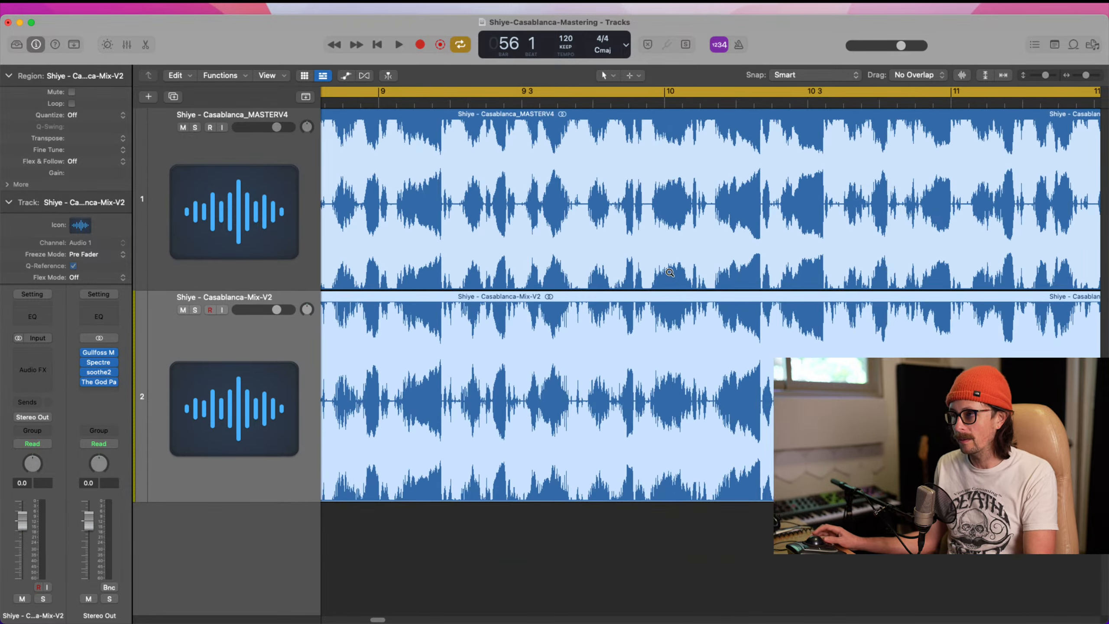
left_click(428, 247)
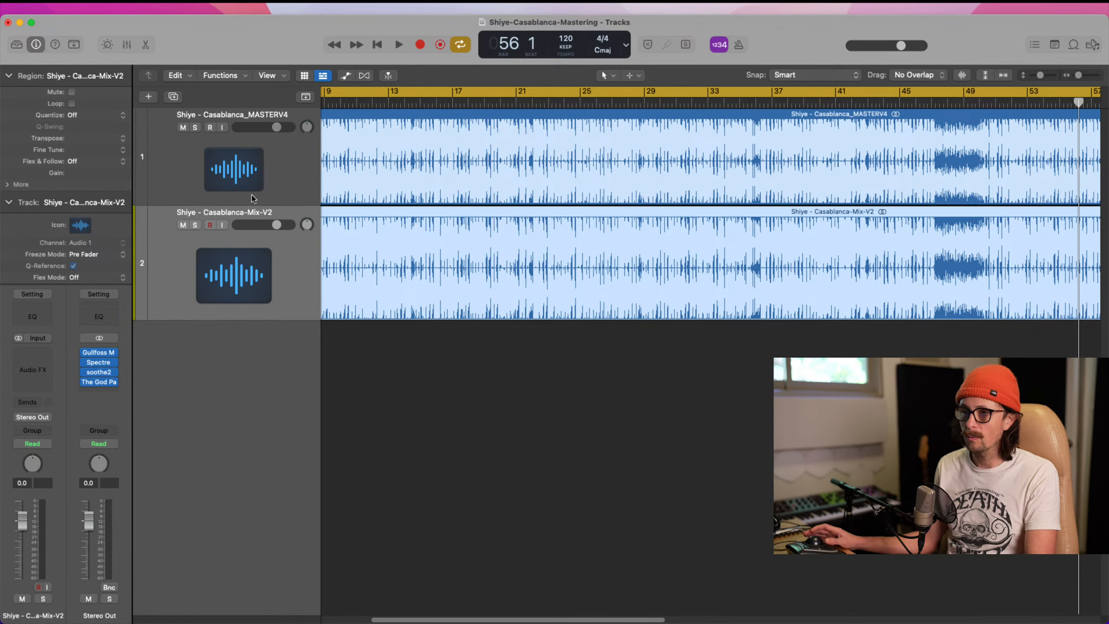
Mute the MASTERV4 track and select the Mix-V2 track.
left_click(196, 140)
left_click(182, 127)
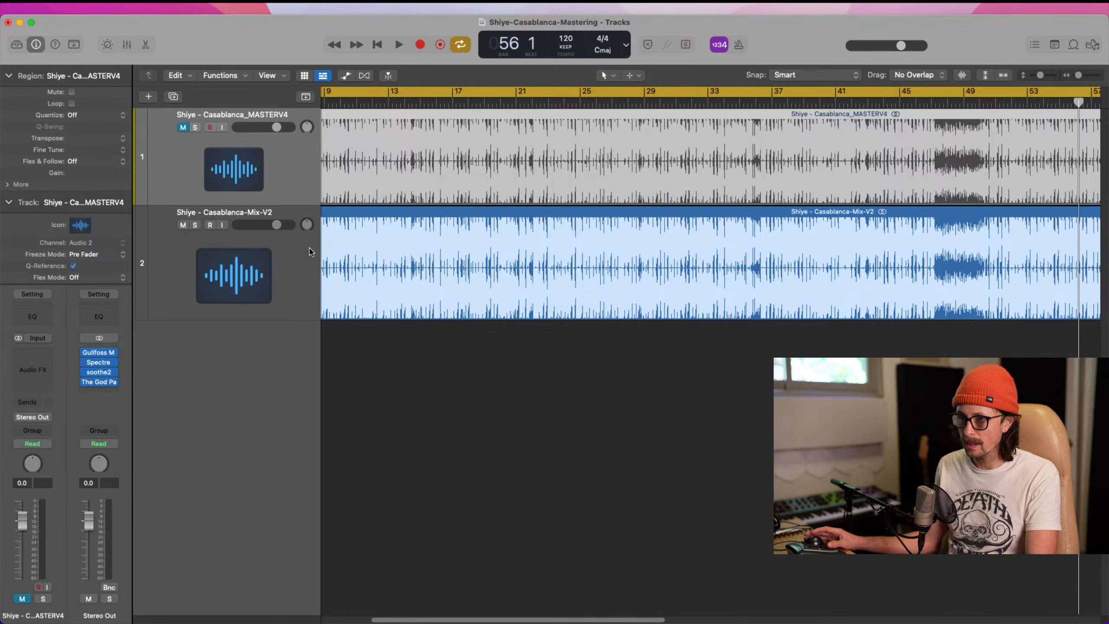
left_click(423, 257)
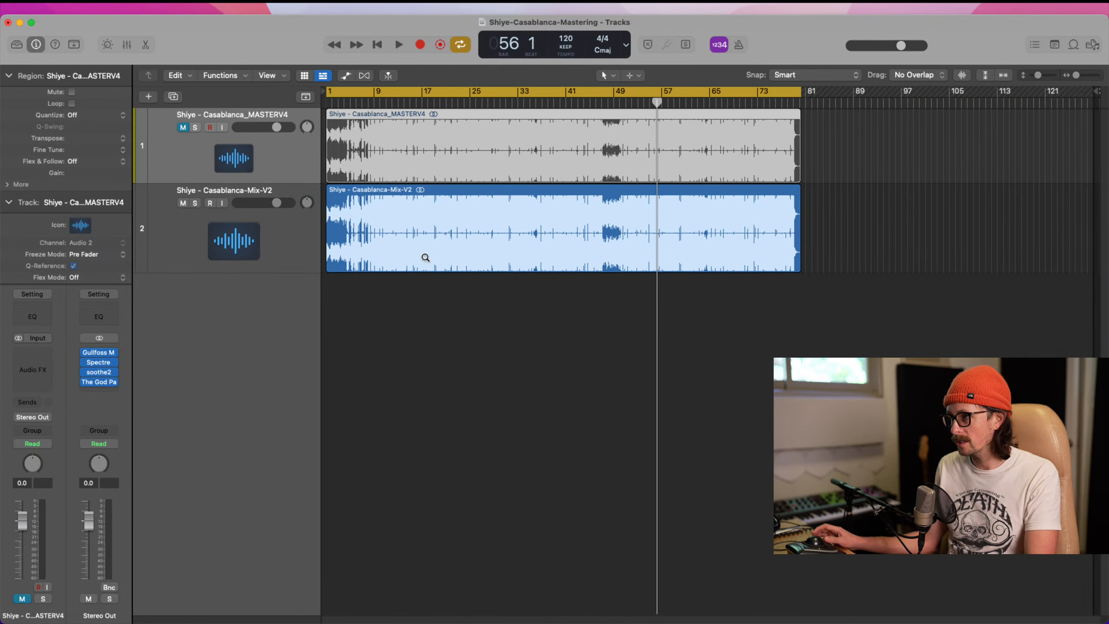
left_click(190, 243)
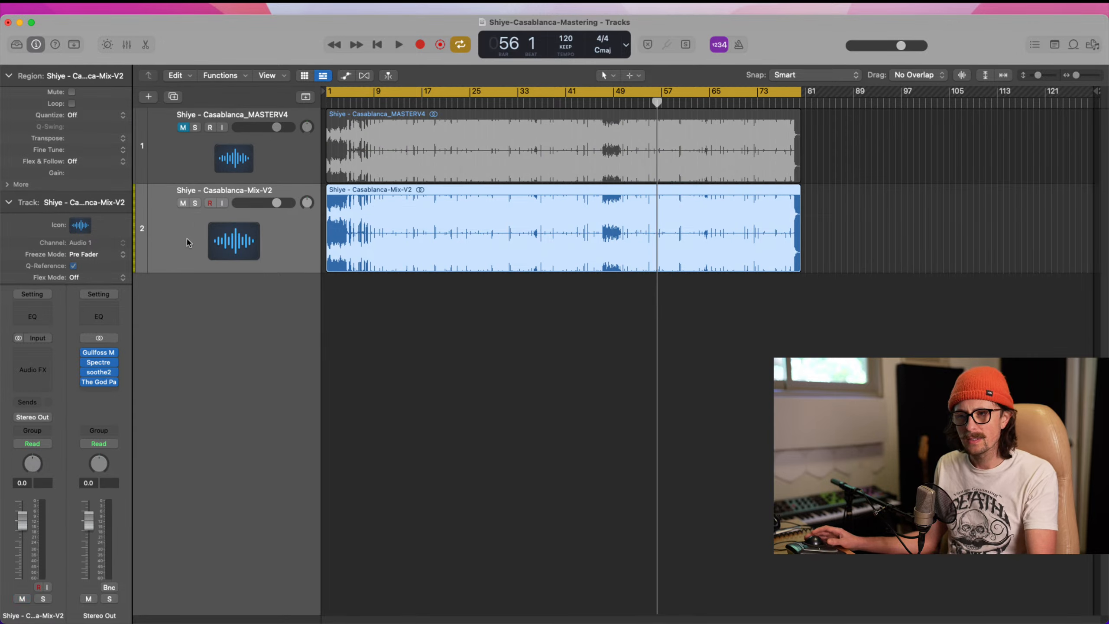
Bypass all four plug-ins on the Stereo Out and collapse the Region and Track inspector sections.
left_click(86, 353)
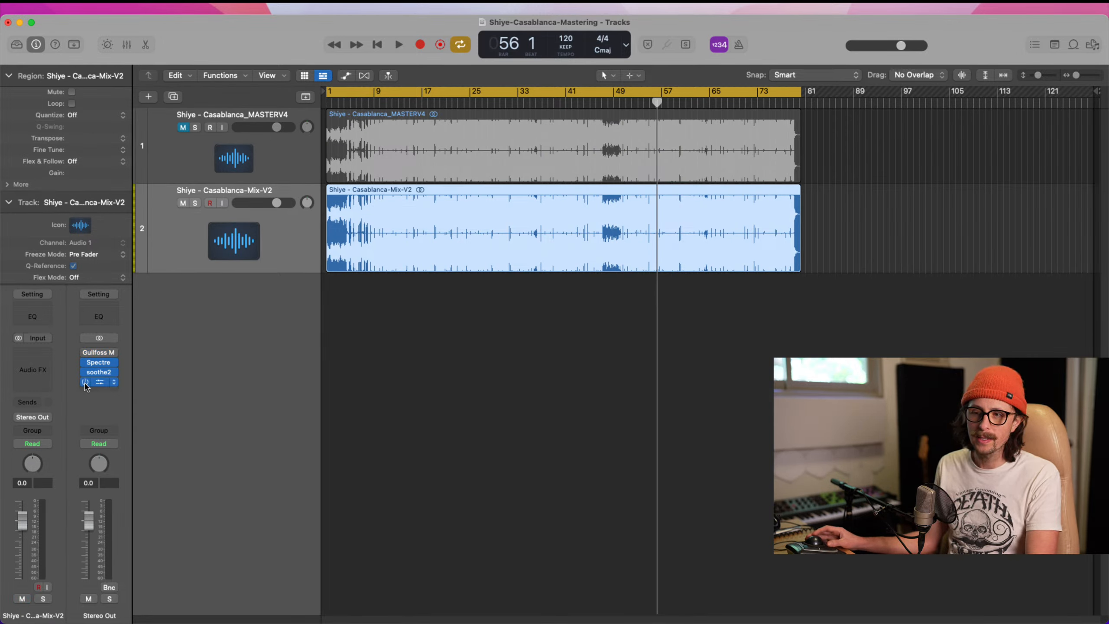
left_click_drag(86, 383, 86, 363)
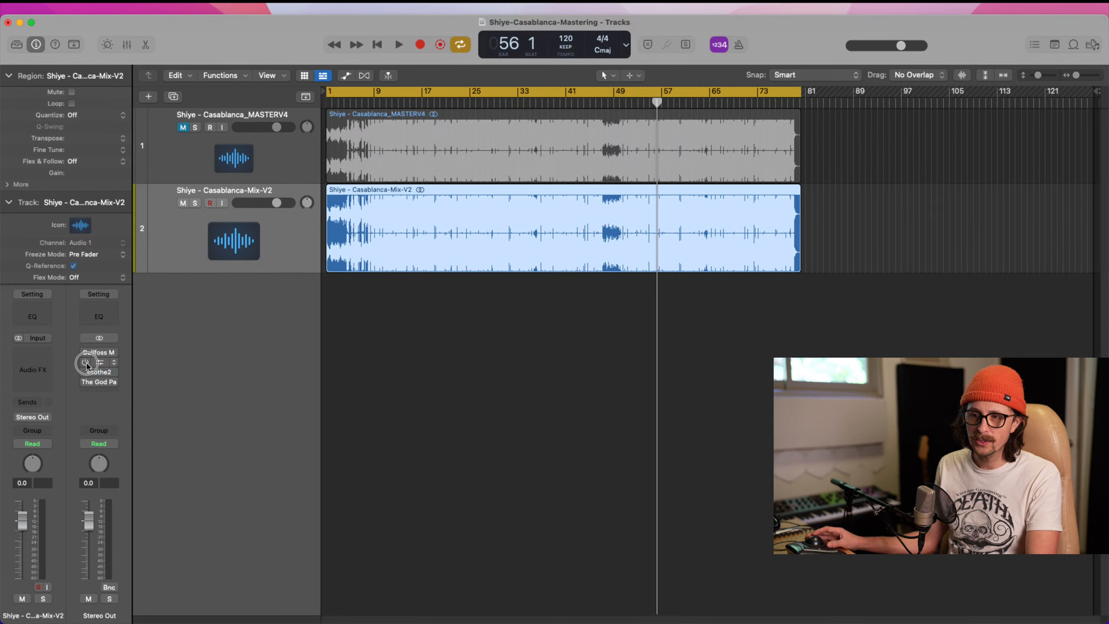
left_click(10, 76)
left_click(10, 98)
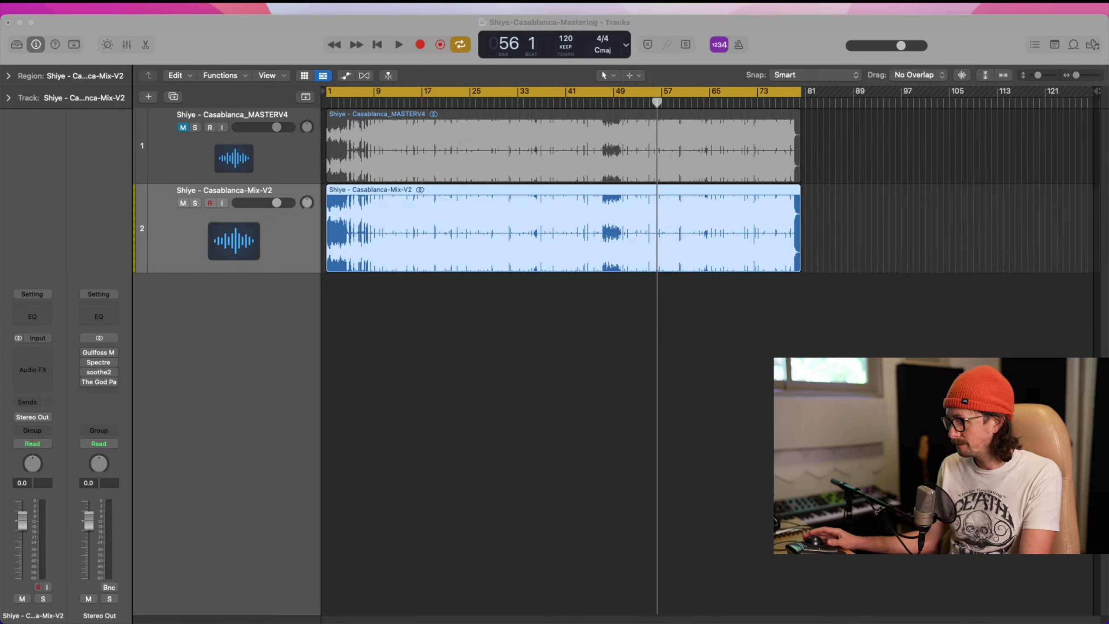
Switch the Mac's sound output to Universal Audio Thunderbolt in System Preferences and audition the unprocessed Mix-V2 track in Logic Pro.
left_click(690, 572)
key("space")
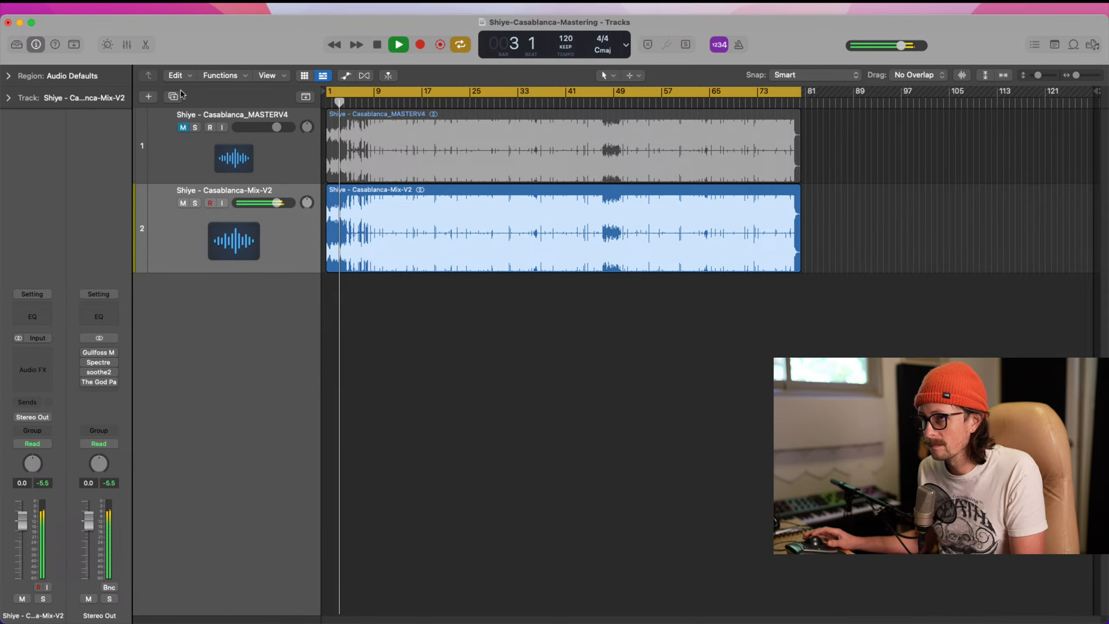
left_click(18, 6)
left_click(36, 42)
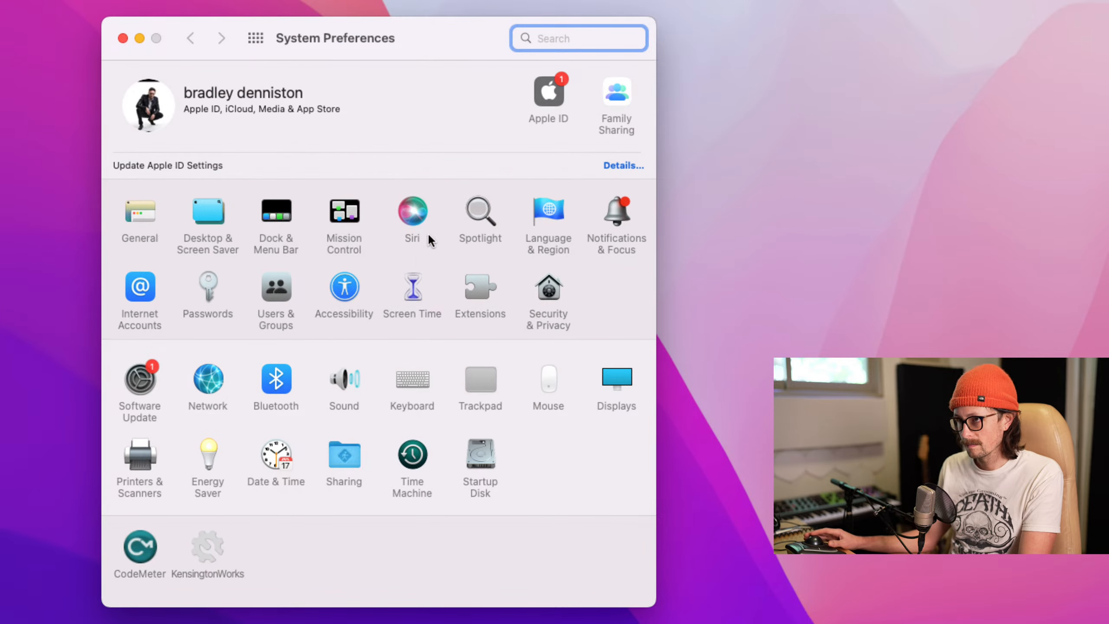
left_click(345, 384)
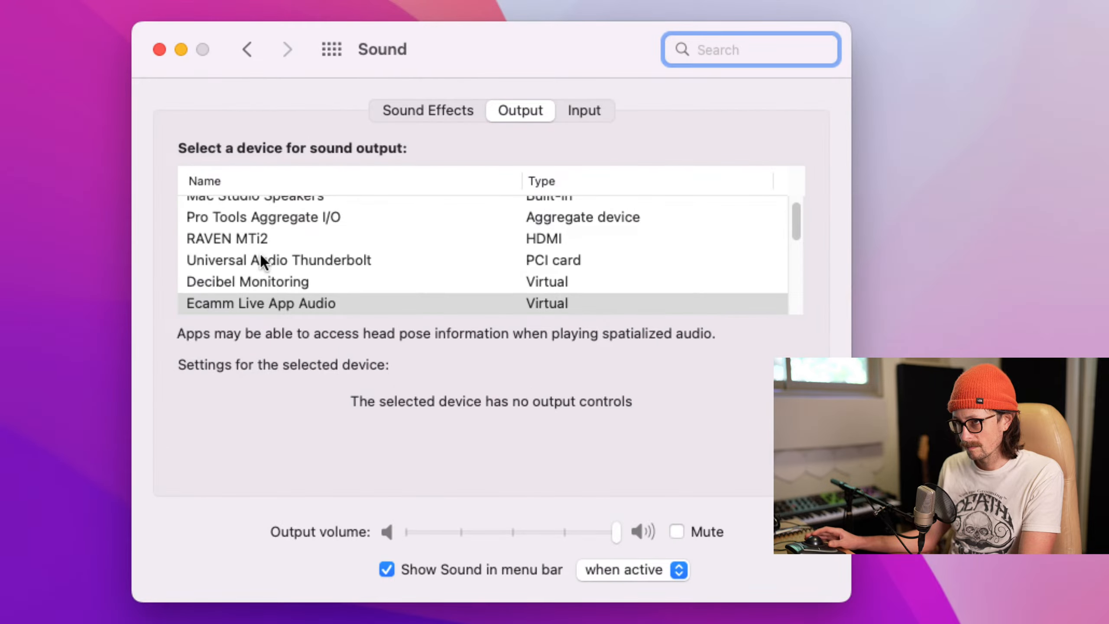
left_click(282, 266)
left_click(159, 49)
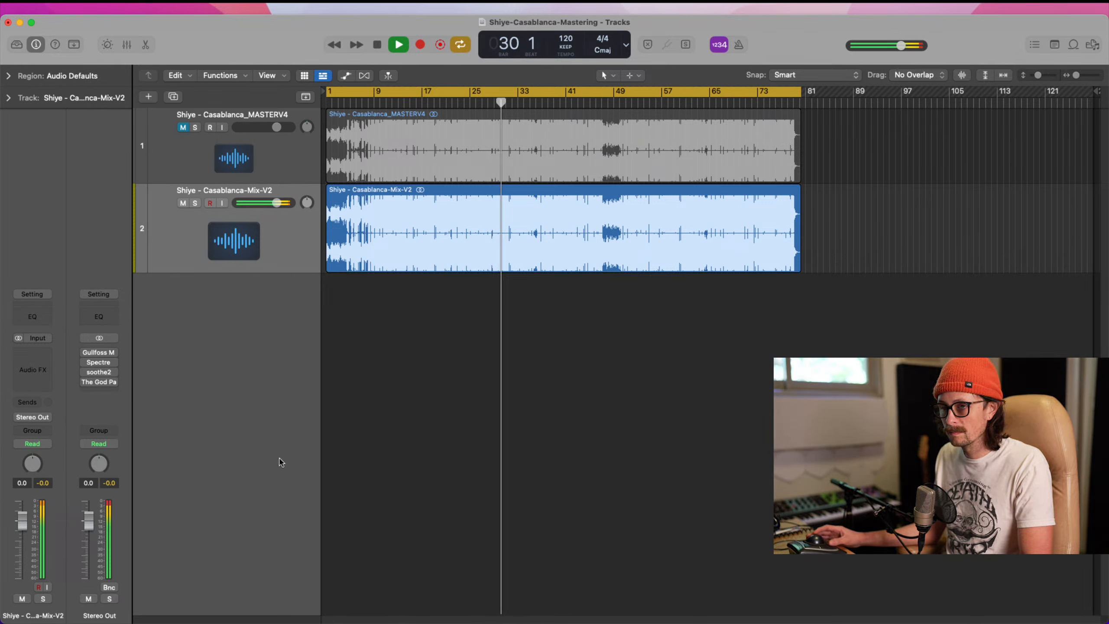
key("space")
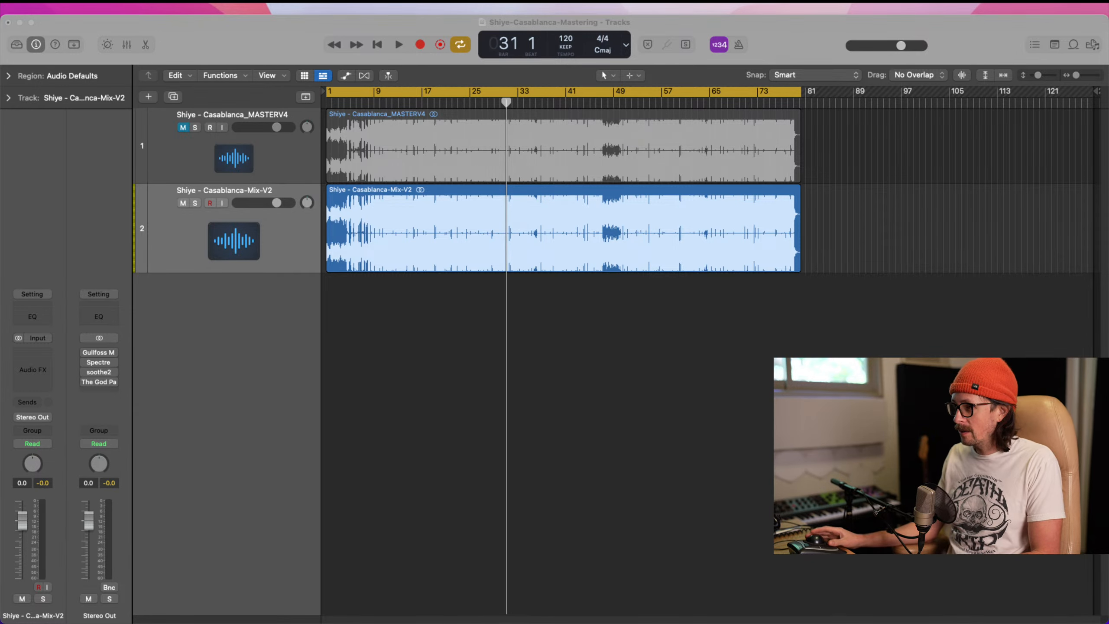
Insert the SPL HawkEye analyzer after the God Particle on the Stereo Out and position its window clear of the track headers.
left_click(513, 474)
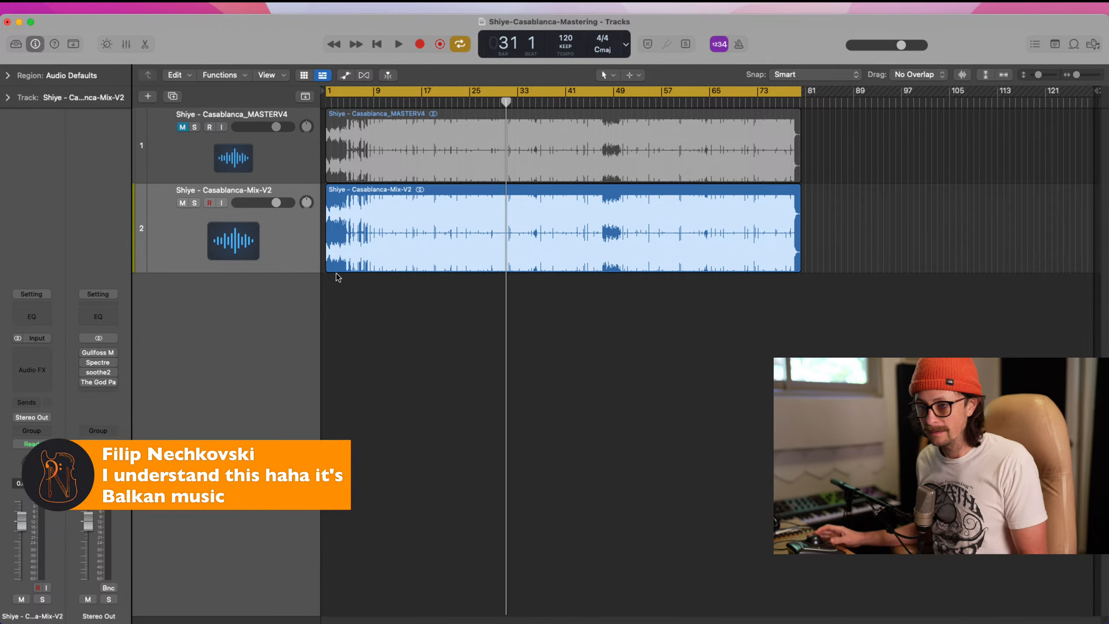
left_click(105, 395)
mouse_move(135, 608)
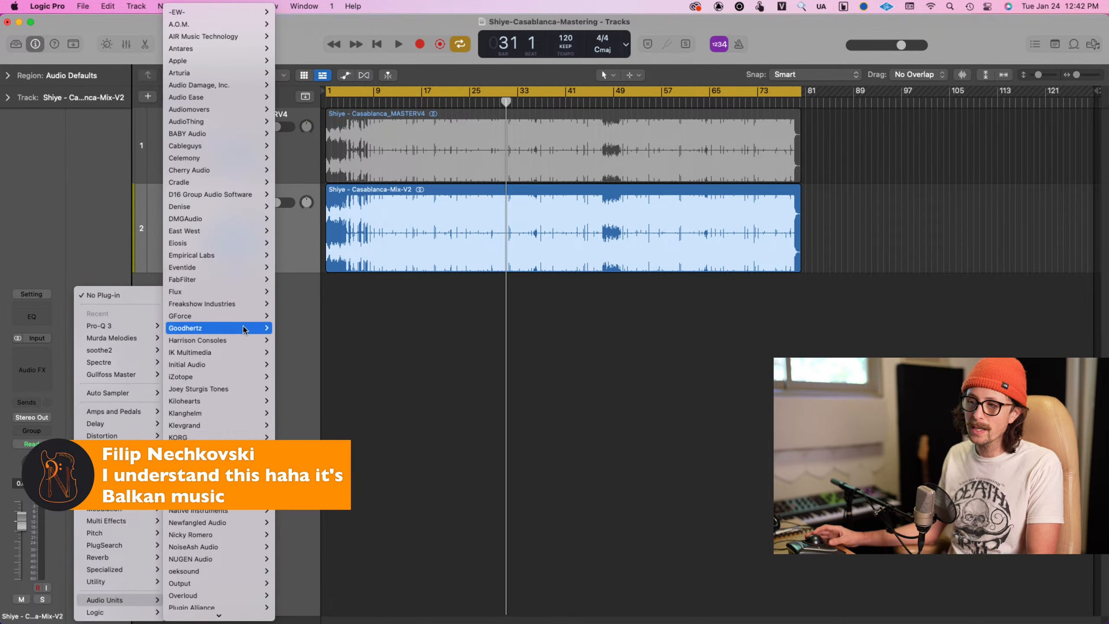
mouse_move(238, 327)
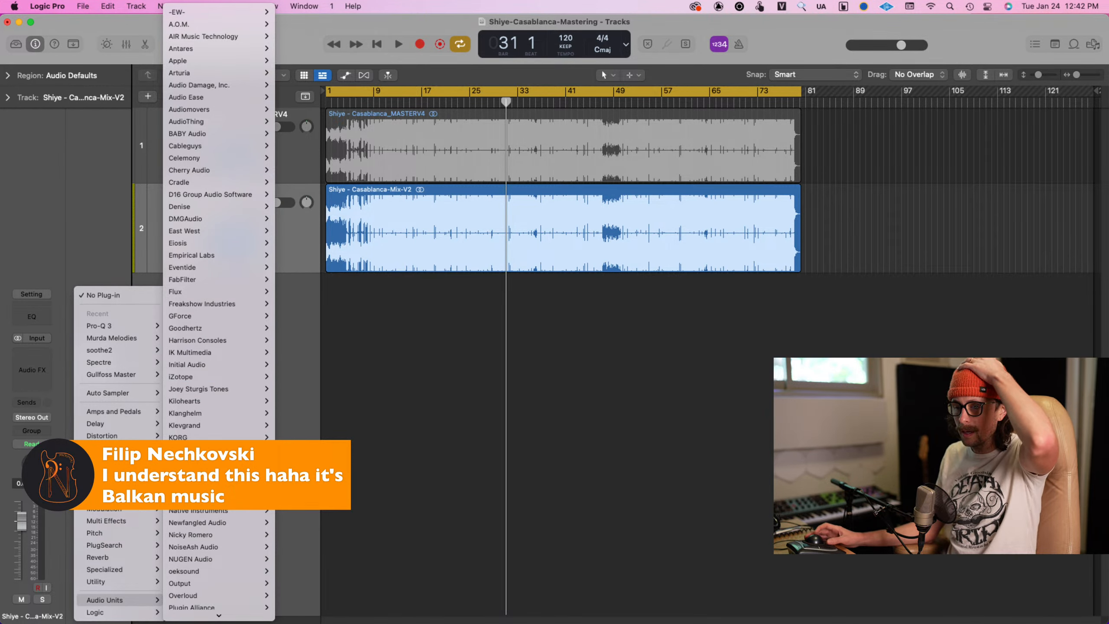
mouse_move(210, 304)
scroll(214, 314, "down", 3)
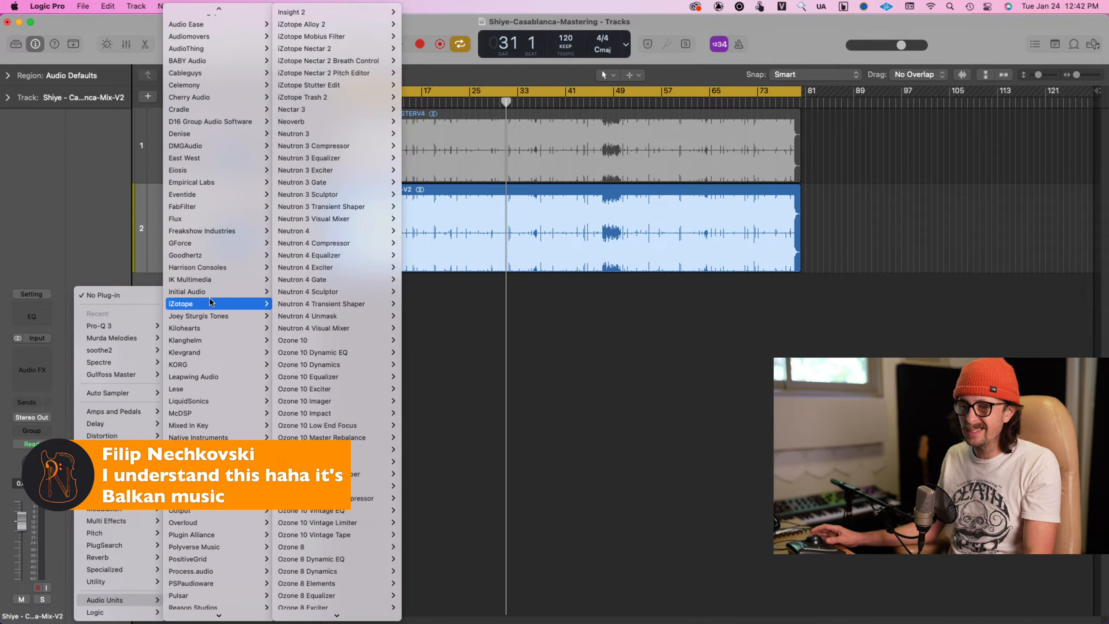
scroll(218, 257, "up", 1)
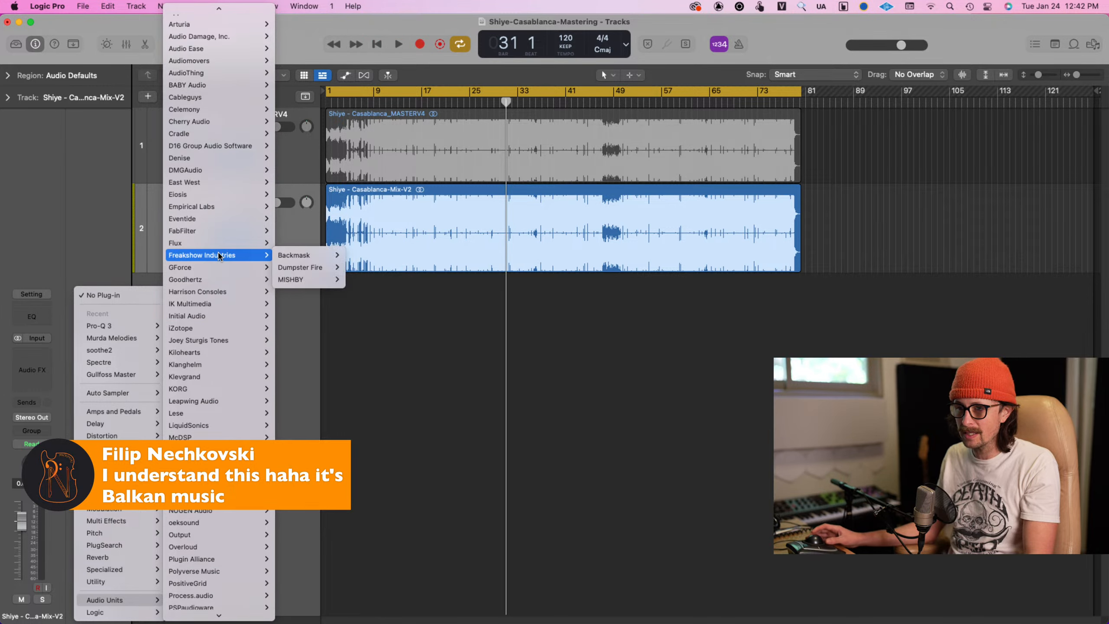
scroll(241, 511, "down", 3)
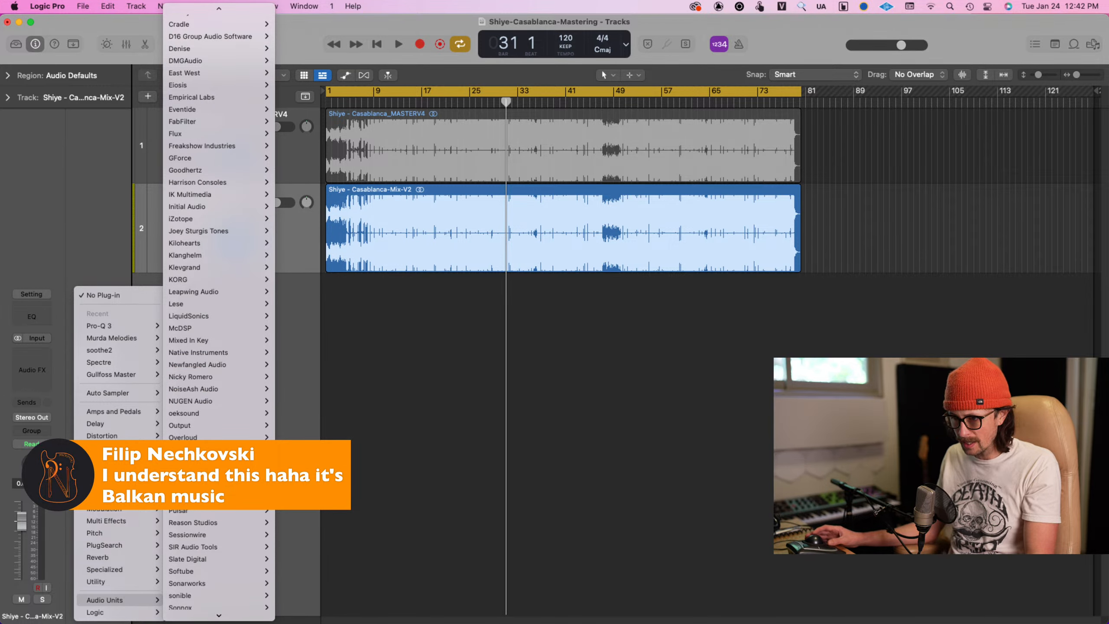
mouse_move(245, 452)
scroll(310, 453, "down", 20)
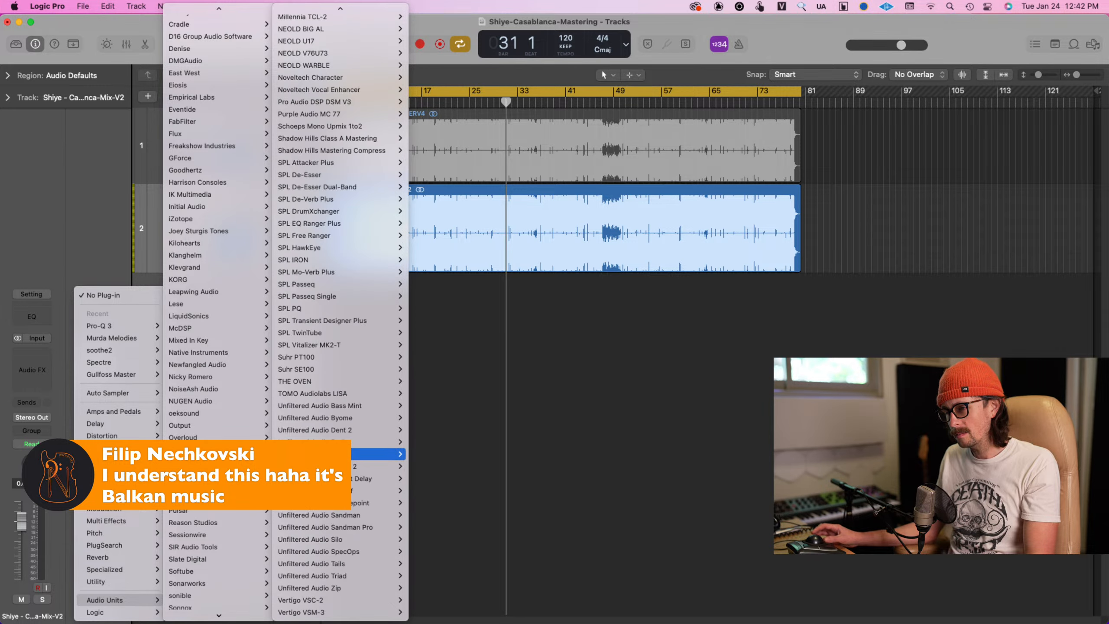
left_click(348, 247)
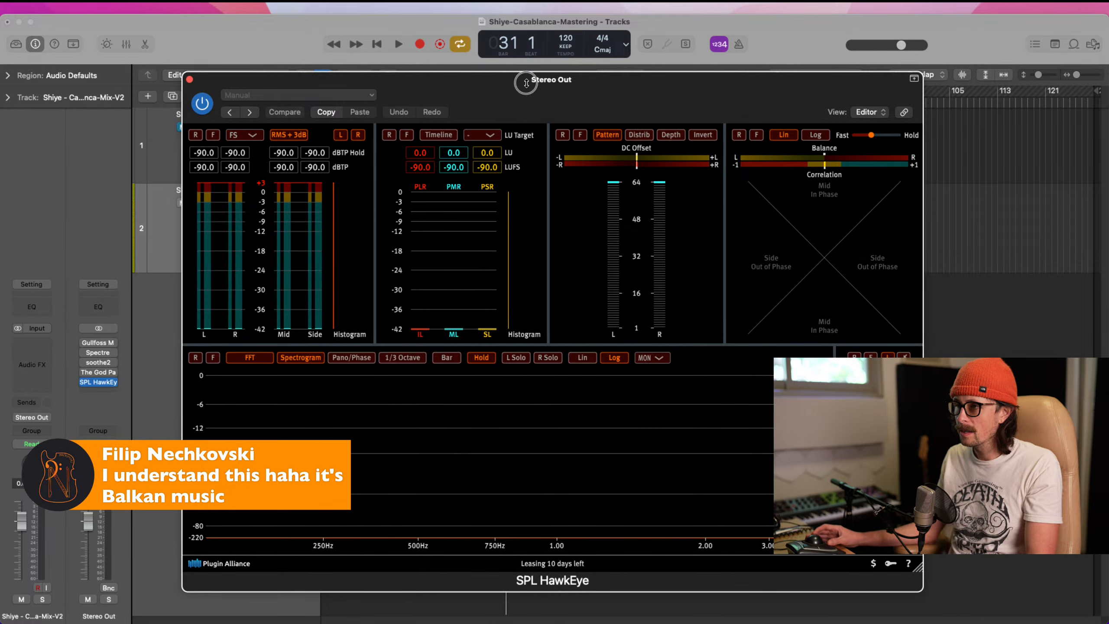
left_click_drag(525, 82, 635, 116)
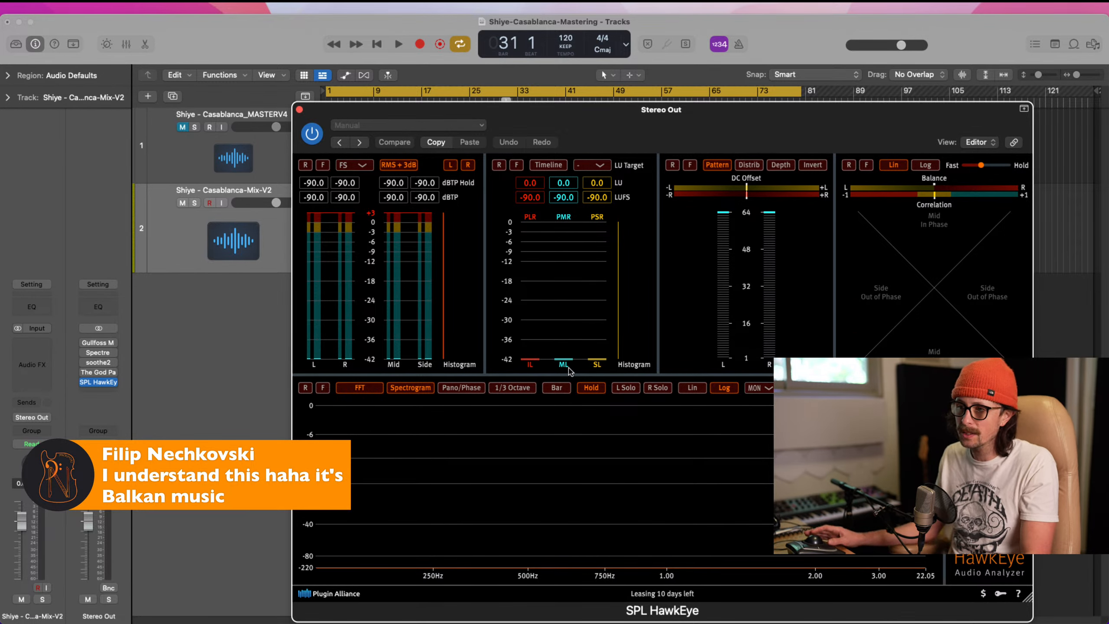
Play Mix-V2 from the start, from about bar 39 and from about bar 51, reading its peak and loudness meters in HawkEye.
key("super+Tab")
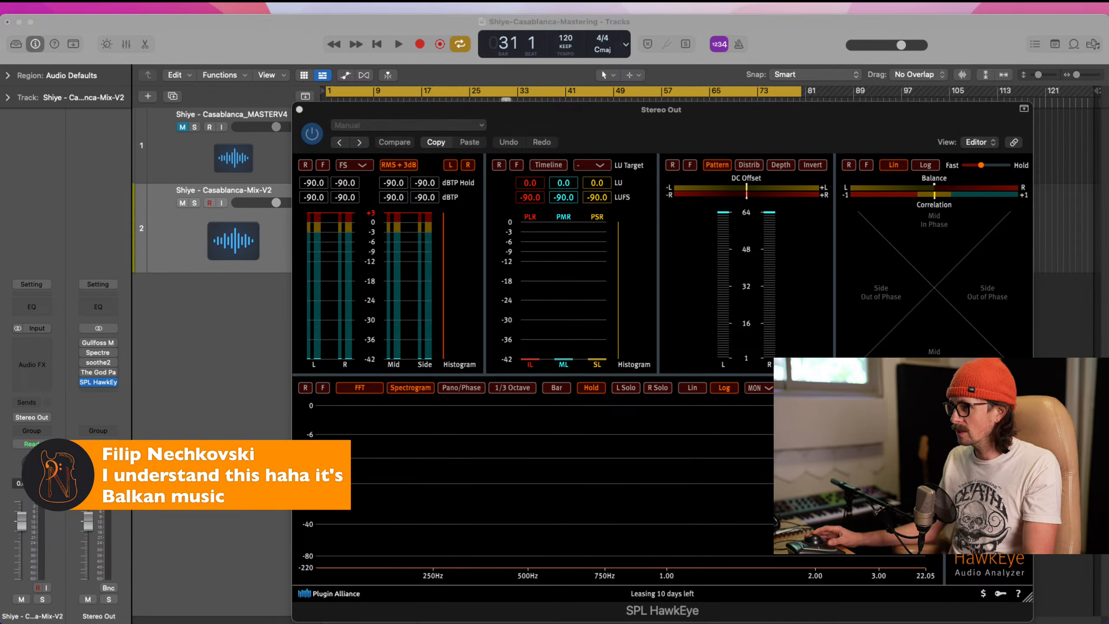
left_click(816, 177)
key("space")
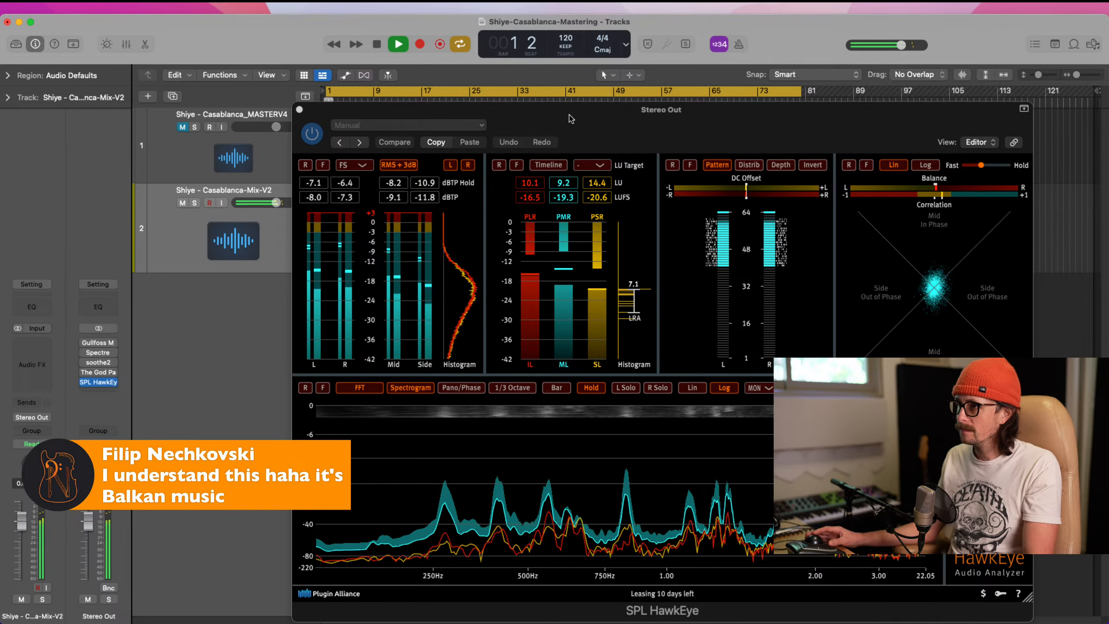
left_click_drag(571, 107, 592, 131)
left_click(554, 100)
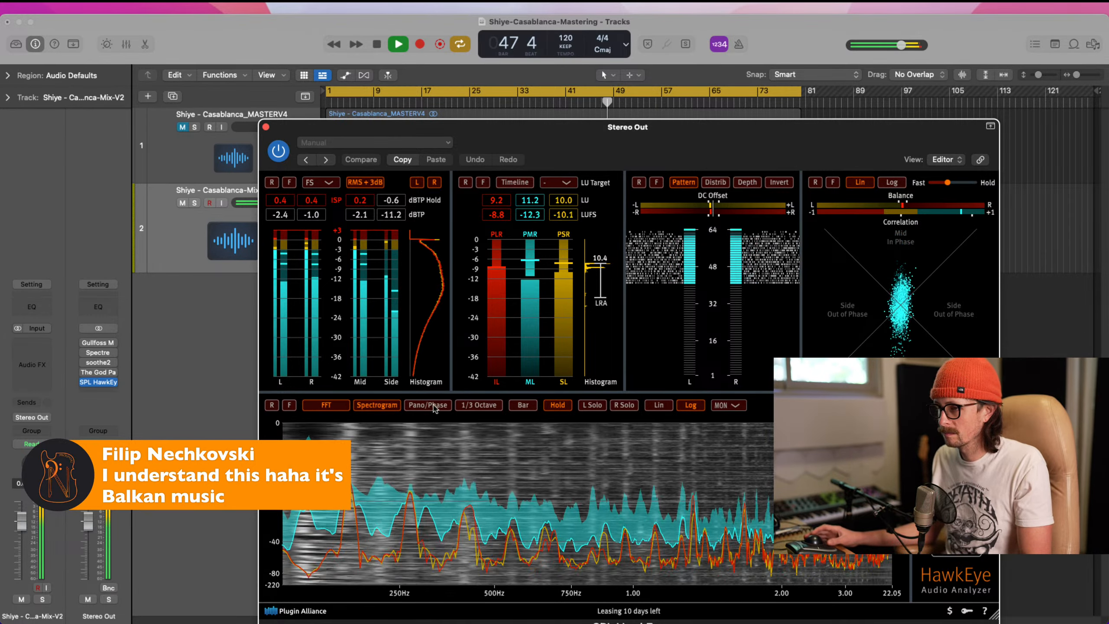
left_click(627, 102)
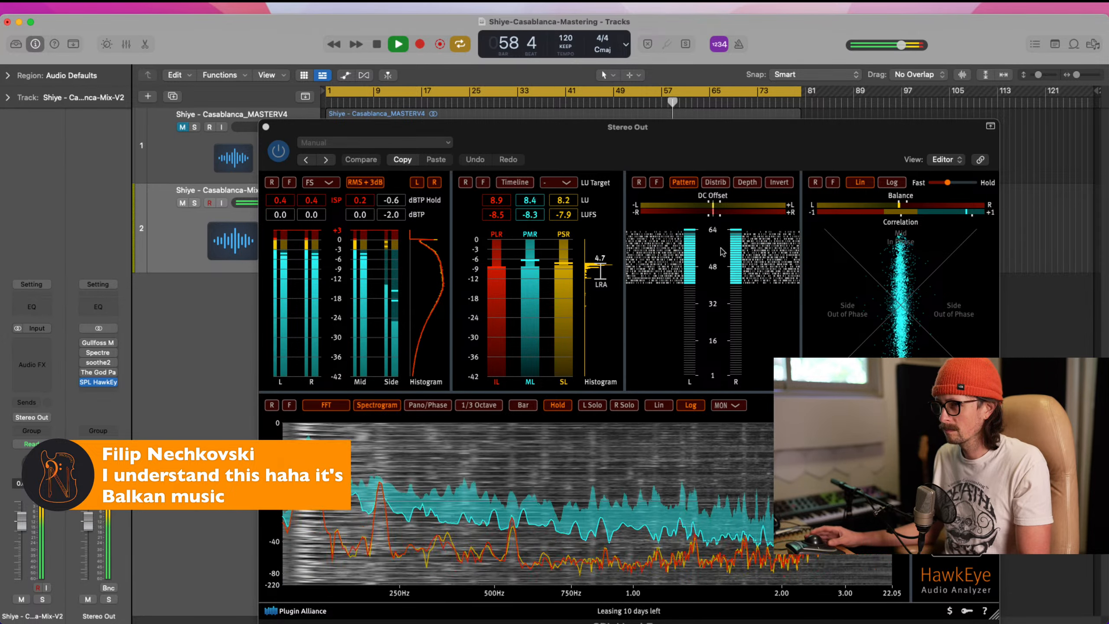
Stop playback, examine the held true-peak readings in HawkEye and close its window.
key("space")
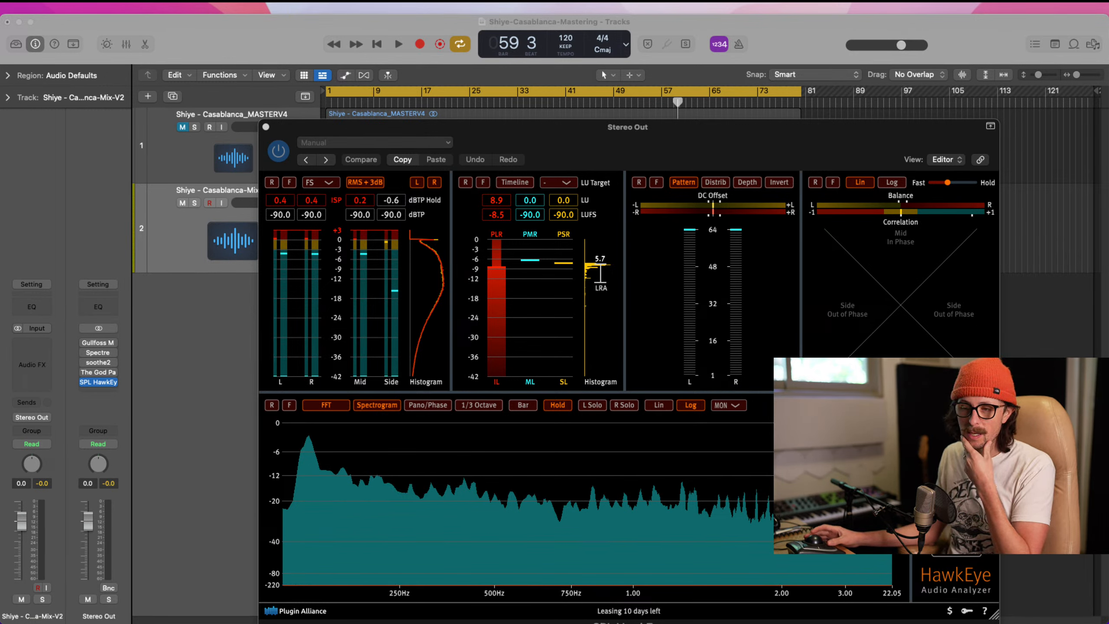
left_click(309, 540)
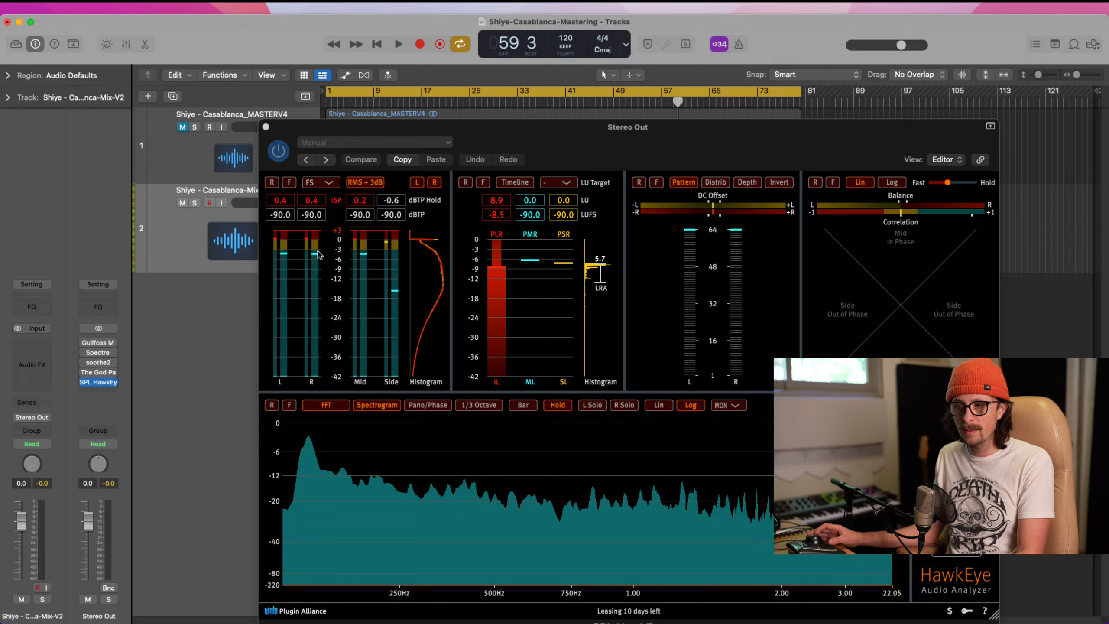
left_click(332, 186)
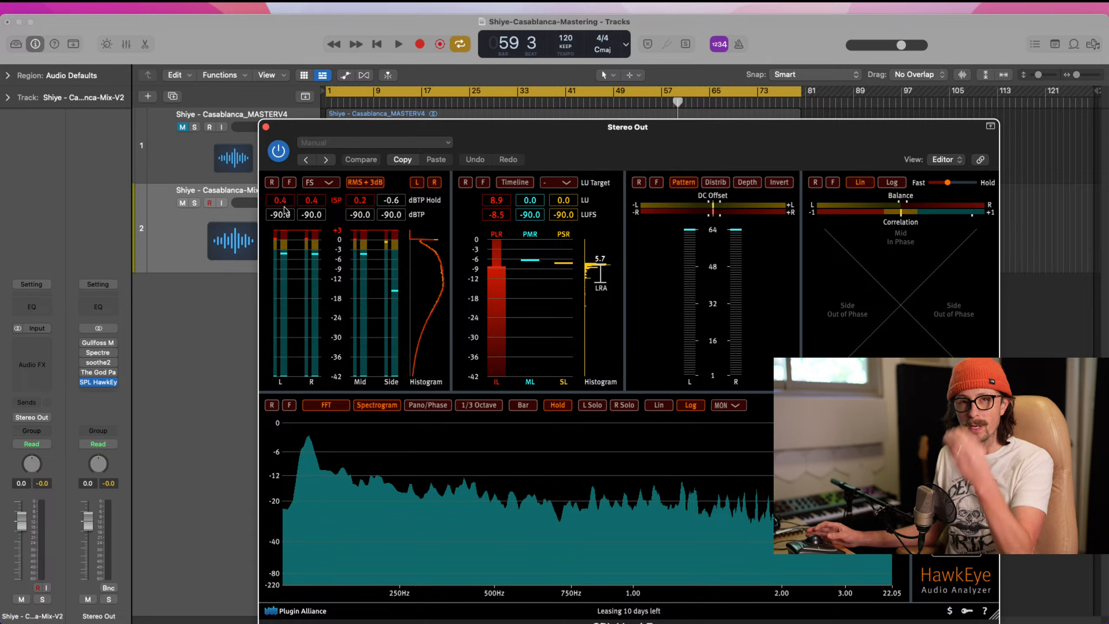
left_click(220, 255)
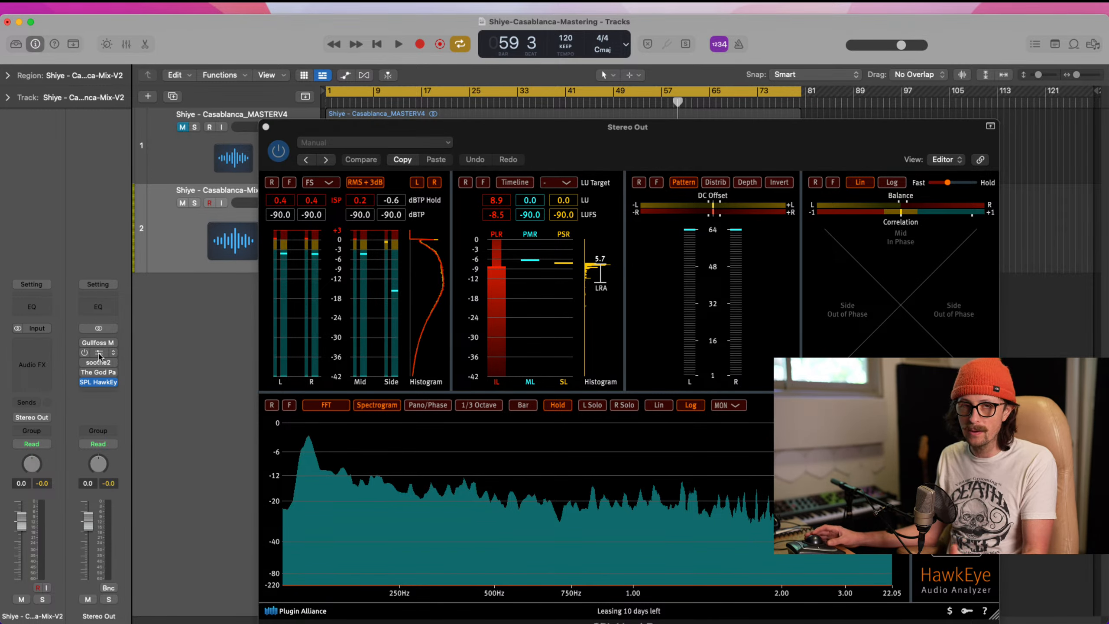
left_click(266, 127)
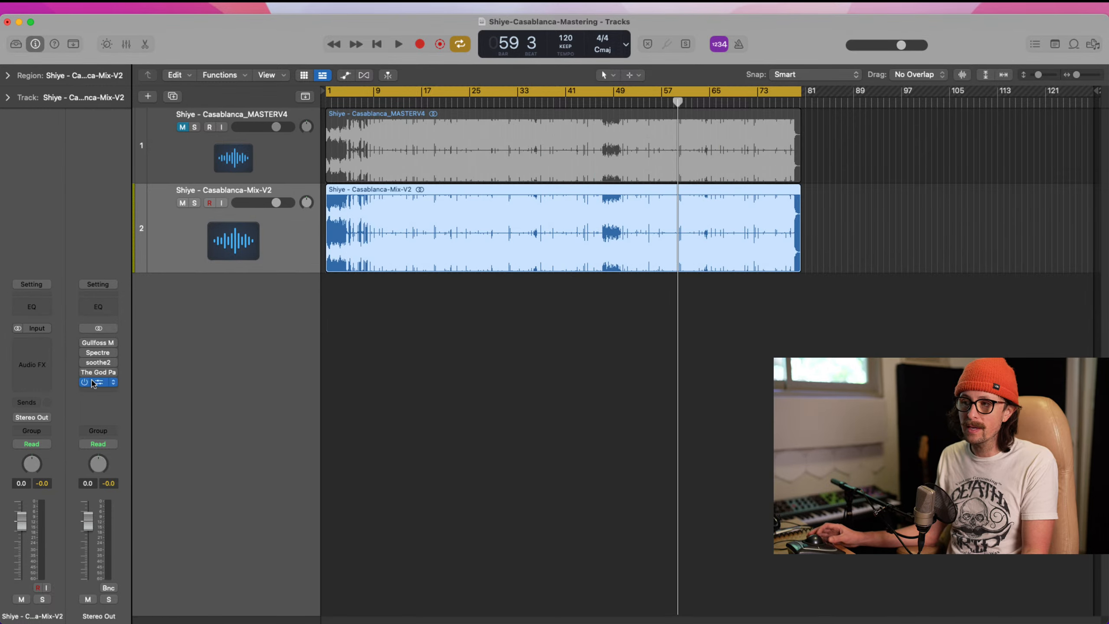
Re-enable Gullfoss Master on the Stereo Out, open its window and position it just below the timeline ruler.
left_click(103, 344)
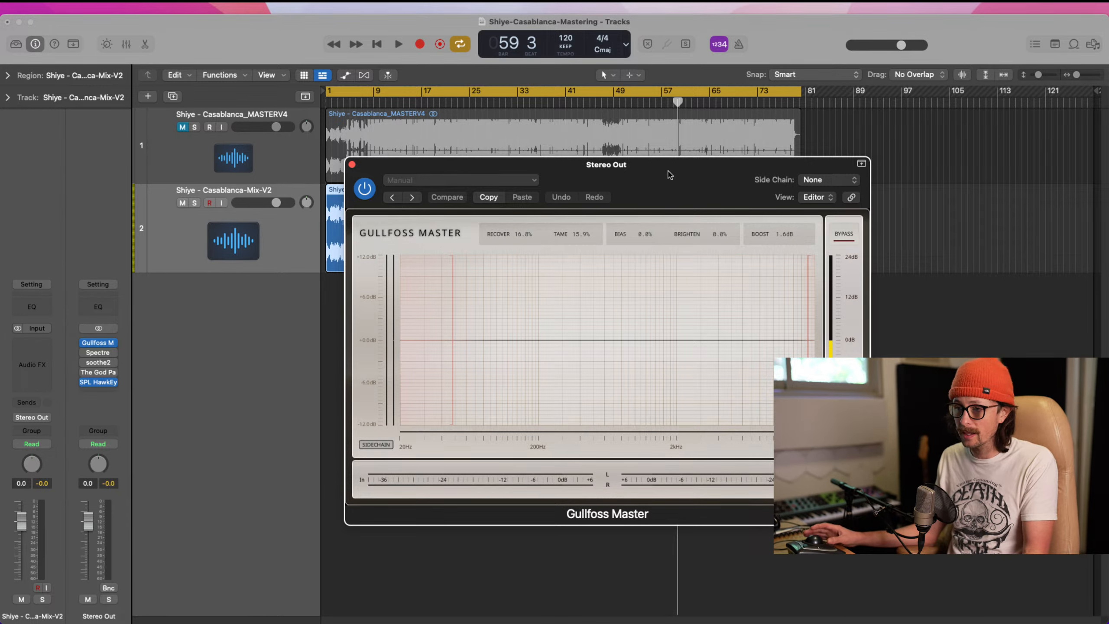
left_click_drag(666, 171, 456, 175)
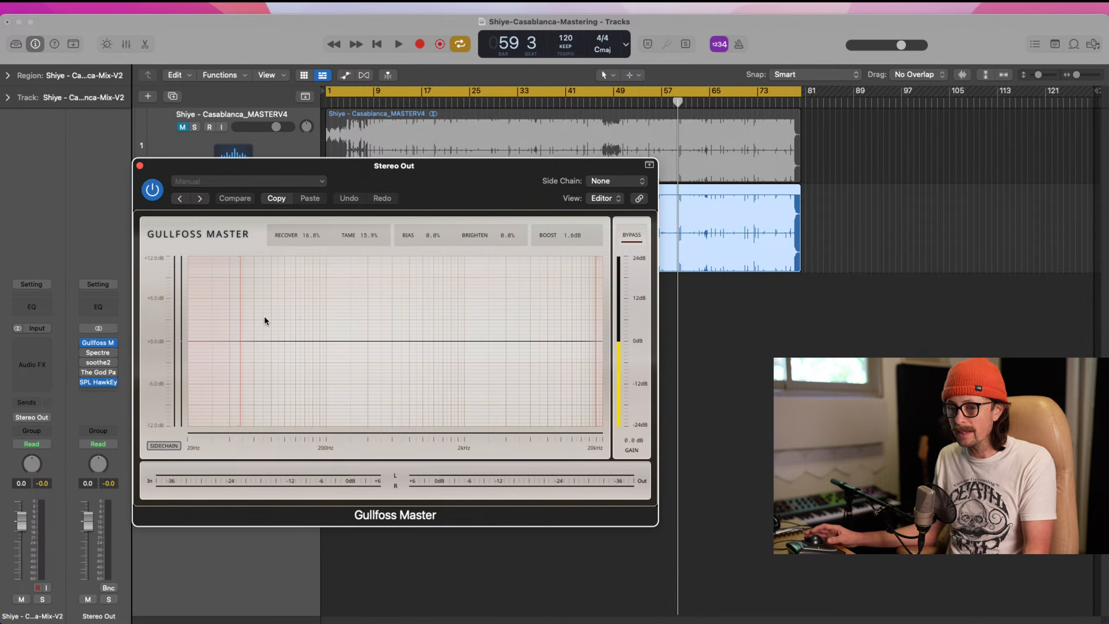
left_click_drag(445, 174, 453, 137)
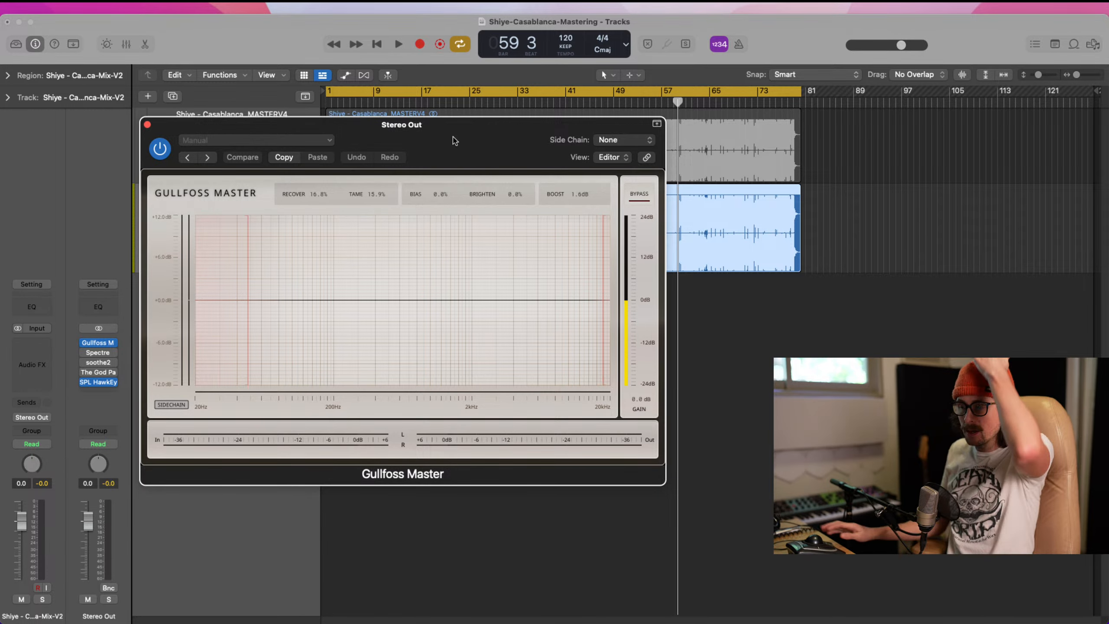
left_click(248, 283)
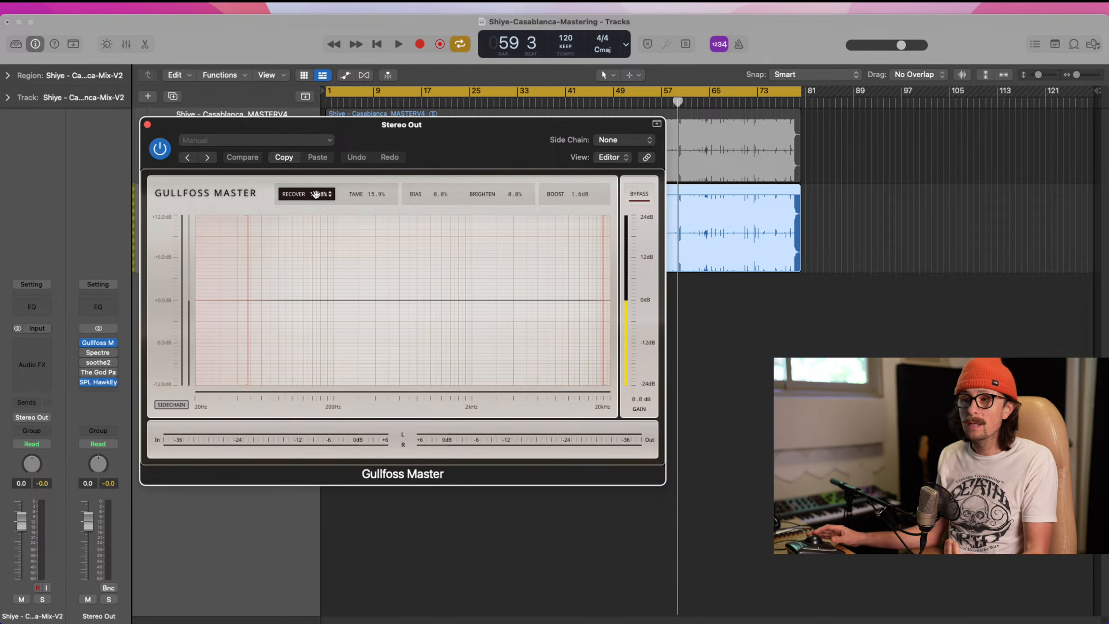
left_click_drag(469, 146, 453, 188)
Set the cycle range from bar 33 to bar 73 and close the Gullfoss Master window.
left_click(524, 102)
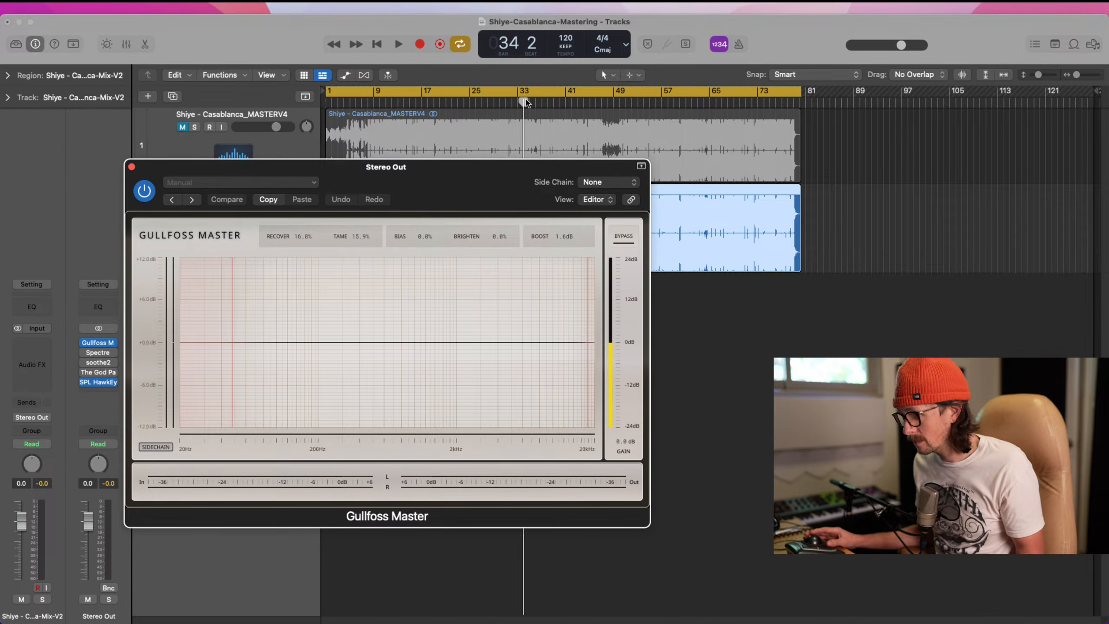
left_click_drag(526, 102, 758, 109)
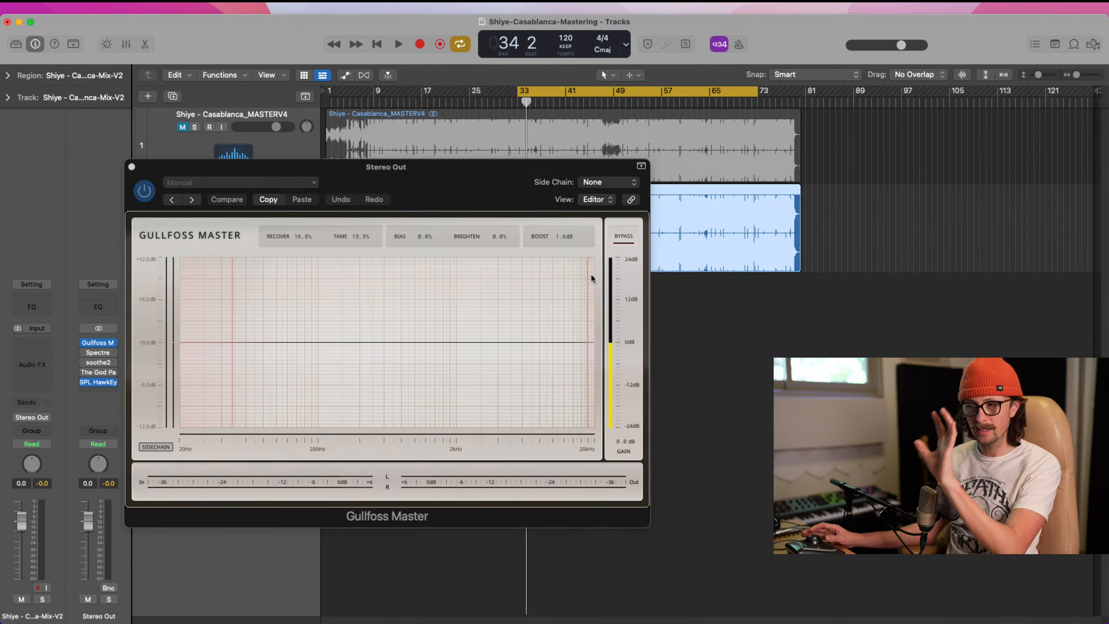
left_click(131, 166)
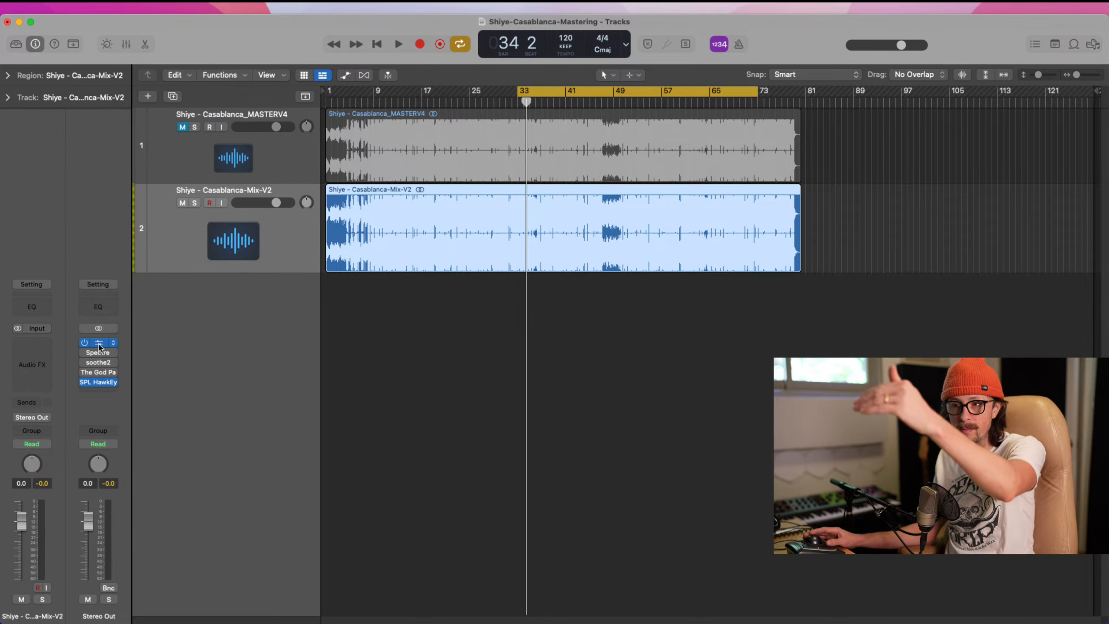
Enable Spectre, soothe2 and The God Particle on the Stereo Out and open all four processors' windows from Gullfoss Master onward.
mouse_move(112, 374)
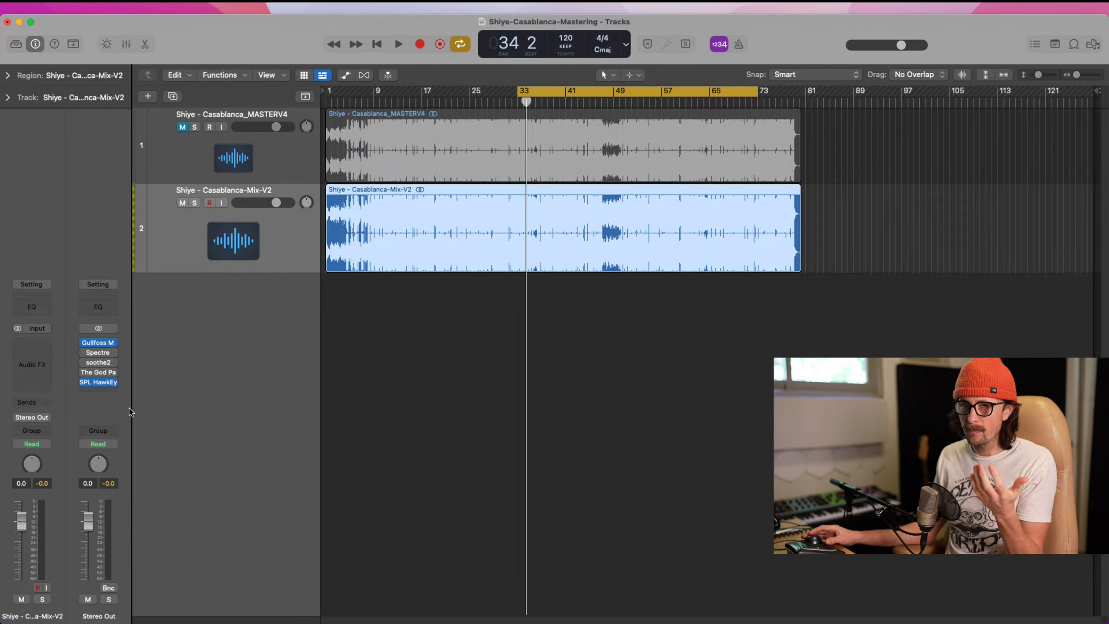
left_click_drag(83, 353, 84, 371)
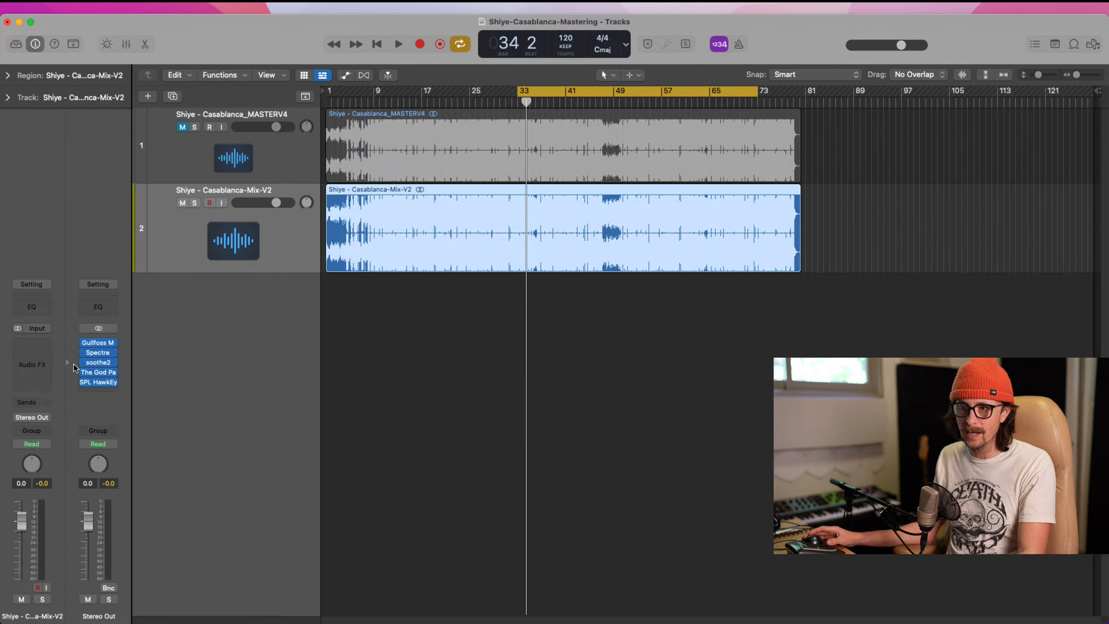
left_click(101, 347)
left_click(98, 353)
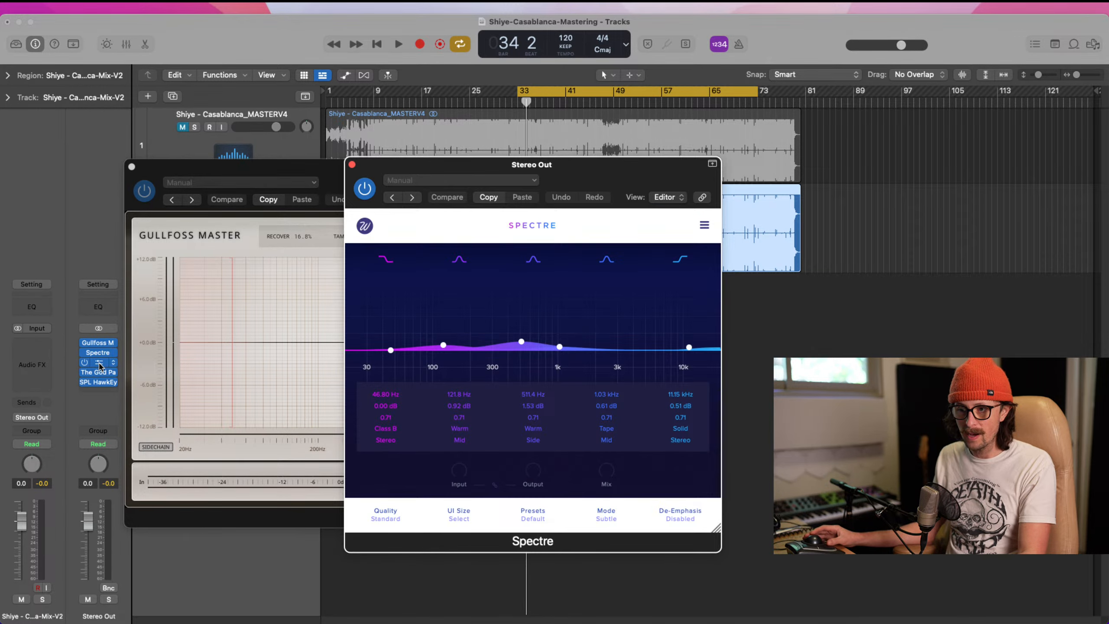
left_click(98, 362)
left_click(99, 375)
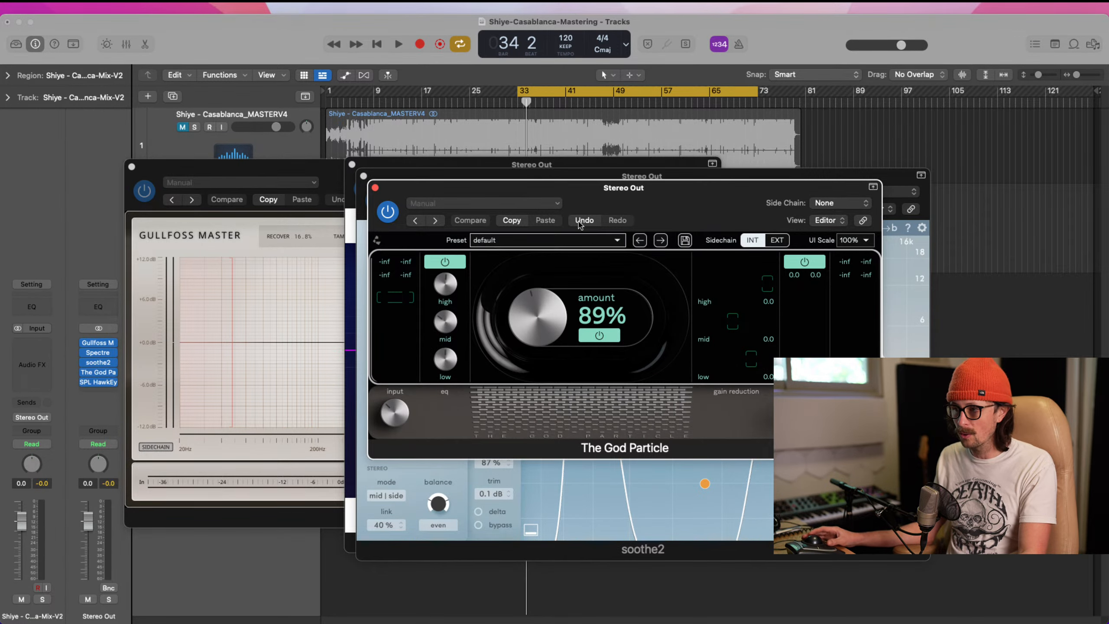
Close The God Particle, soothe2 and Spectre windows and bypass these three plug-ins, keeping Gullfoss Master active and open.
left_click_drag(649, 200, 955, 347)
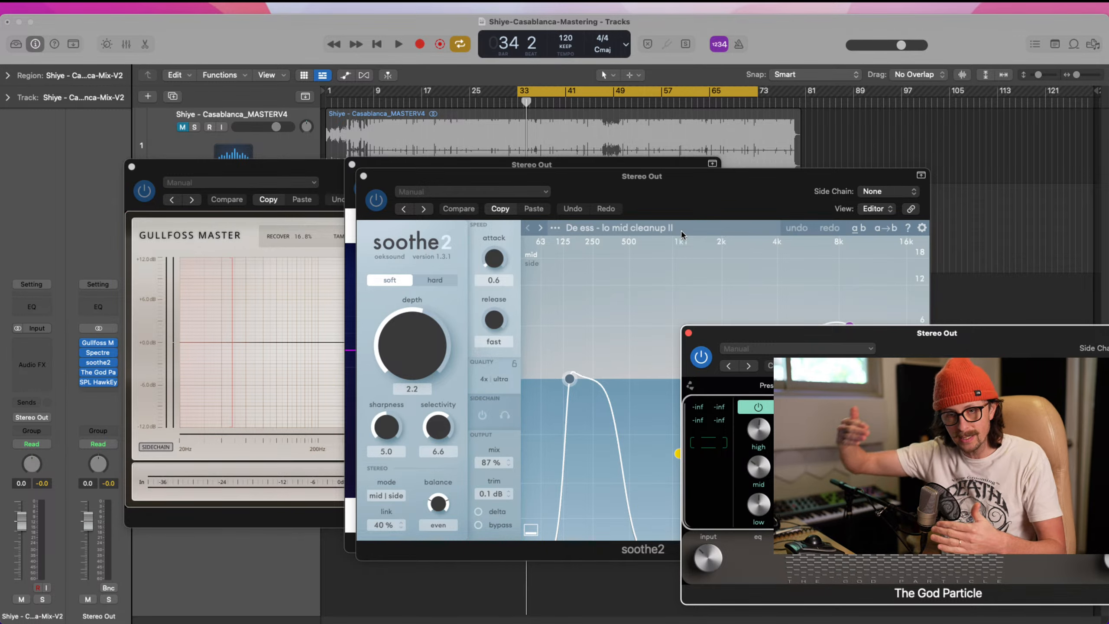
left_click(688, 332)
left_click(364, 176)
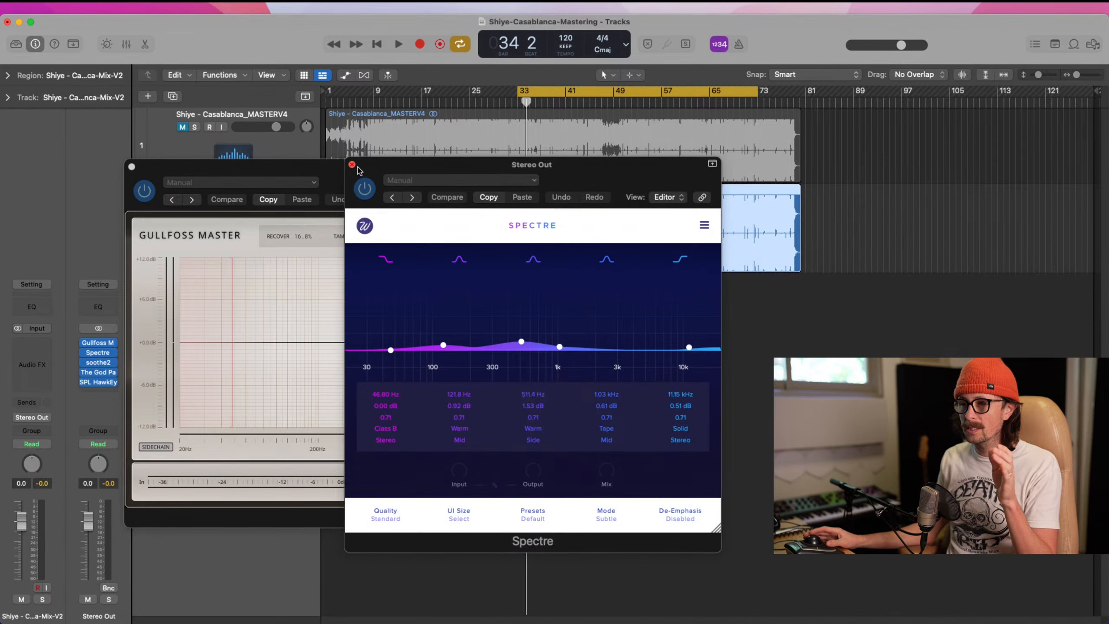
left_click(351, 165)
left_click_drag(84, 353, 84, 372)
left_click(346, 305)
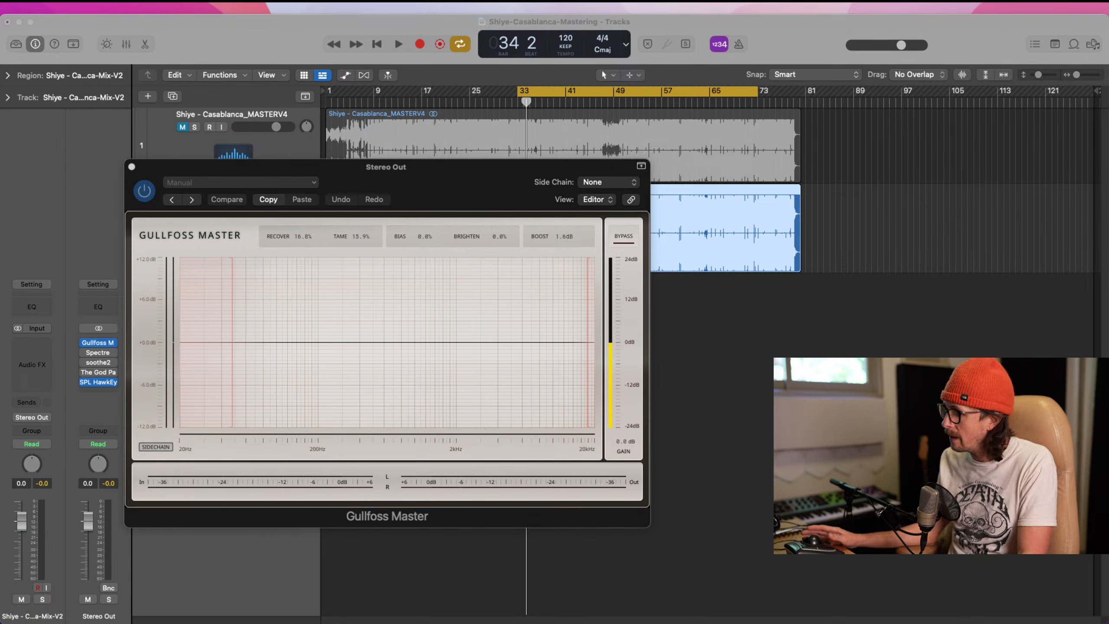
Play the cycled section and compare Mix-V2 with Gullfoss Master bypassed and active.
key("space")
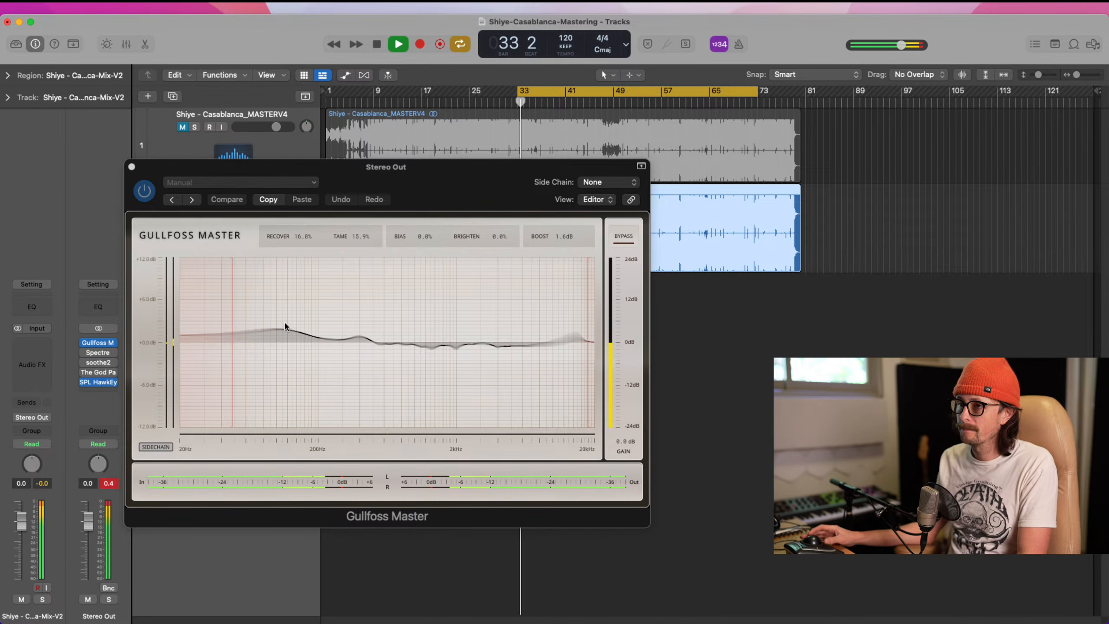
left_click(145, 191)
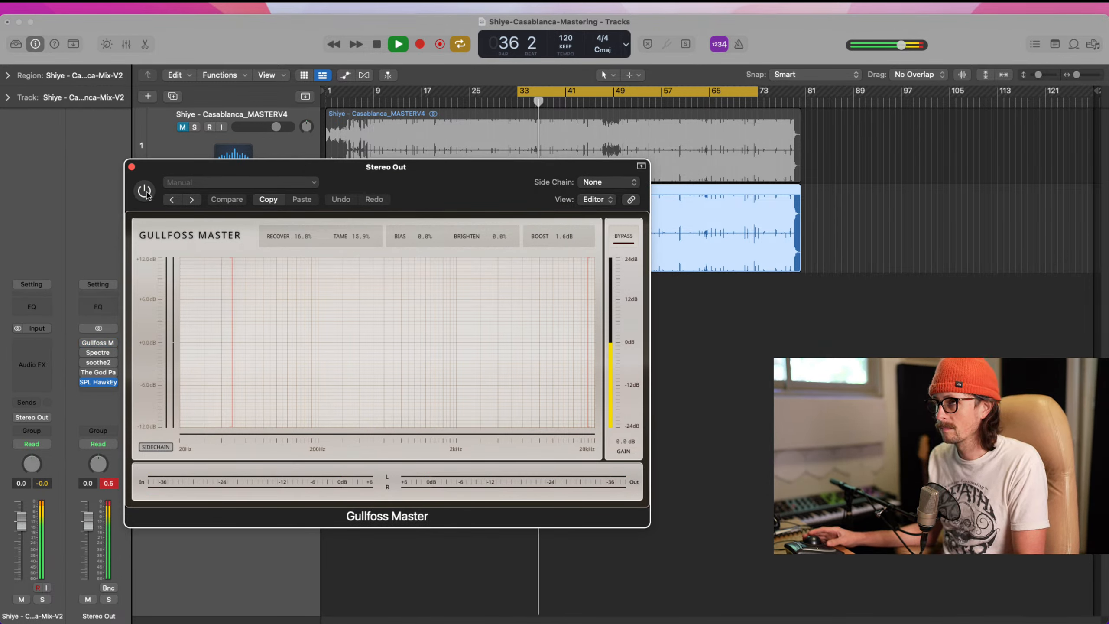
left_click(145, 191)
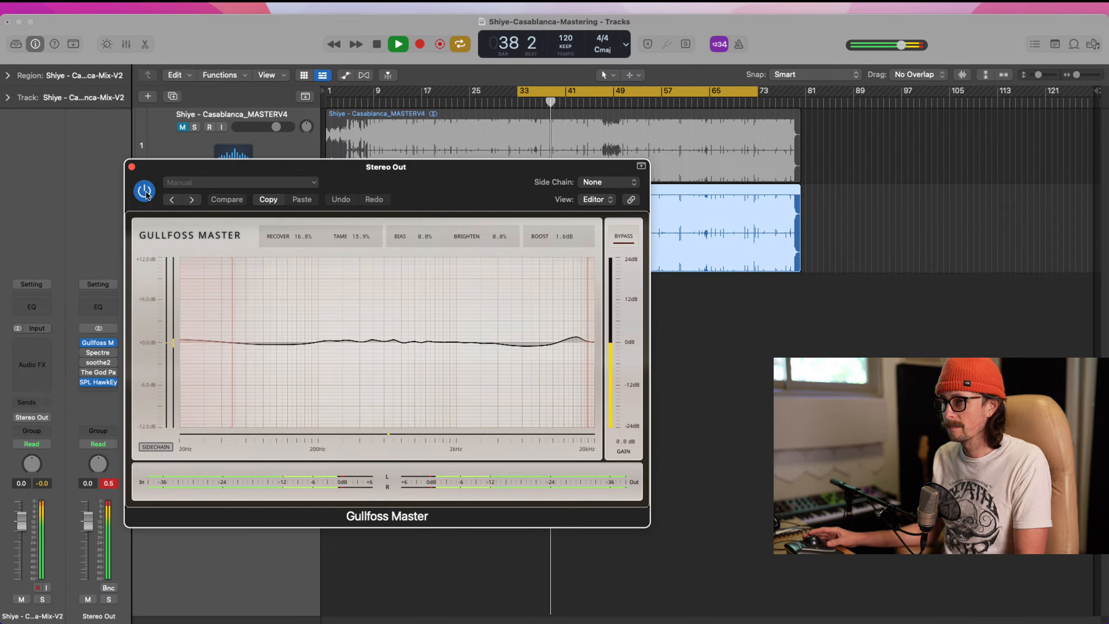
left_click(145, 191)
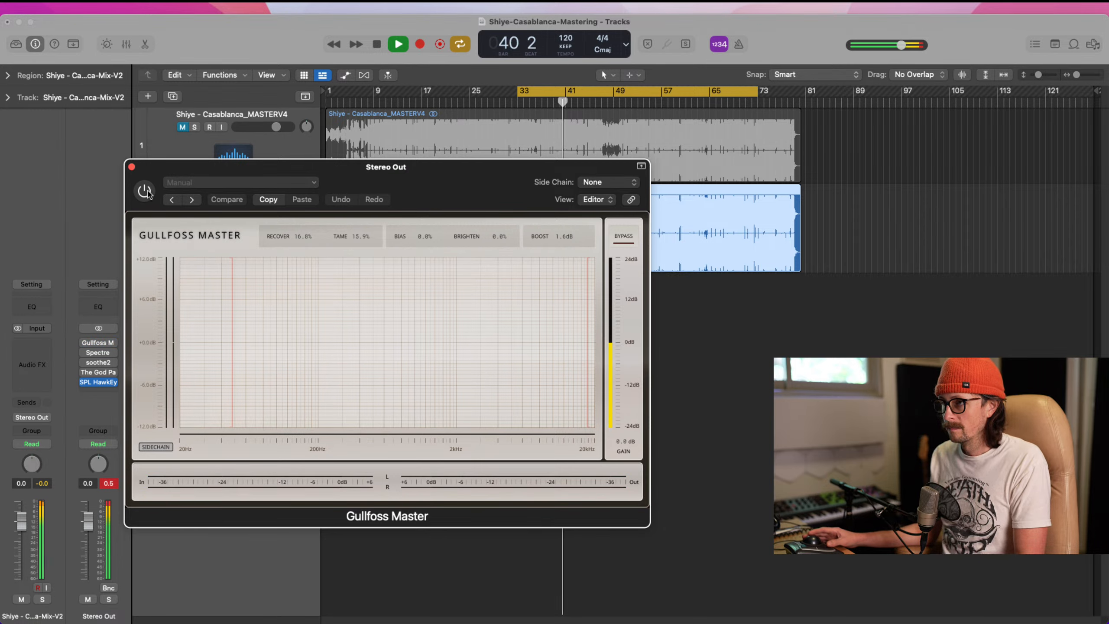
left_click(145, 191)
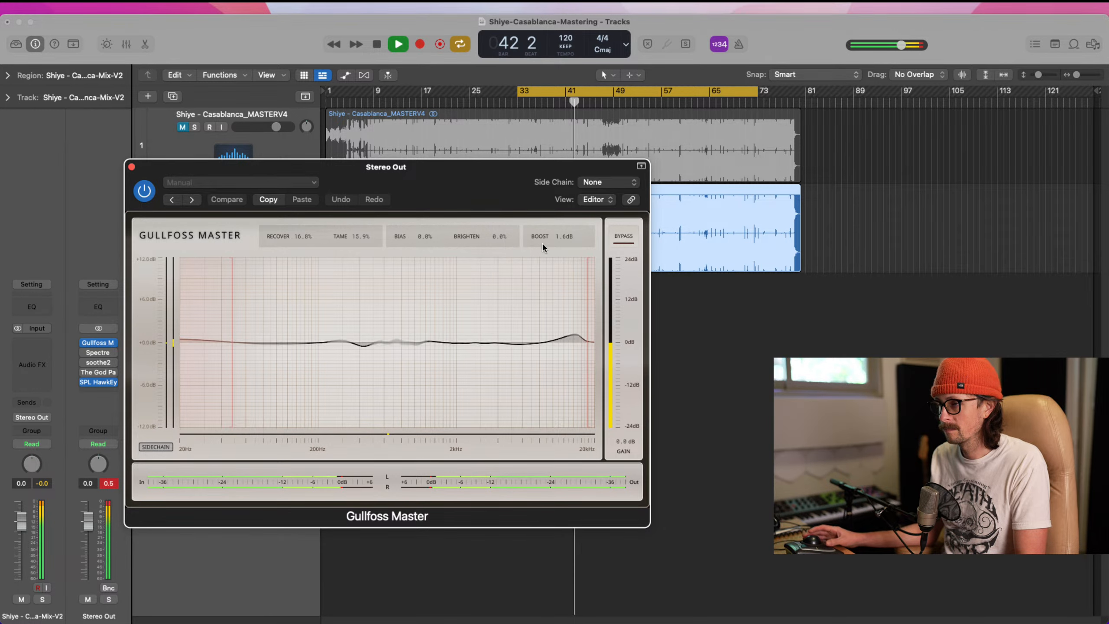
Set Gullfoss Master's Boost to 1.5 dB, compare it against bypass during playback and stop.
left_click_drag(562, 237, 563, 241)
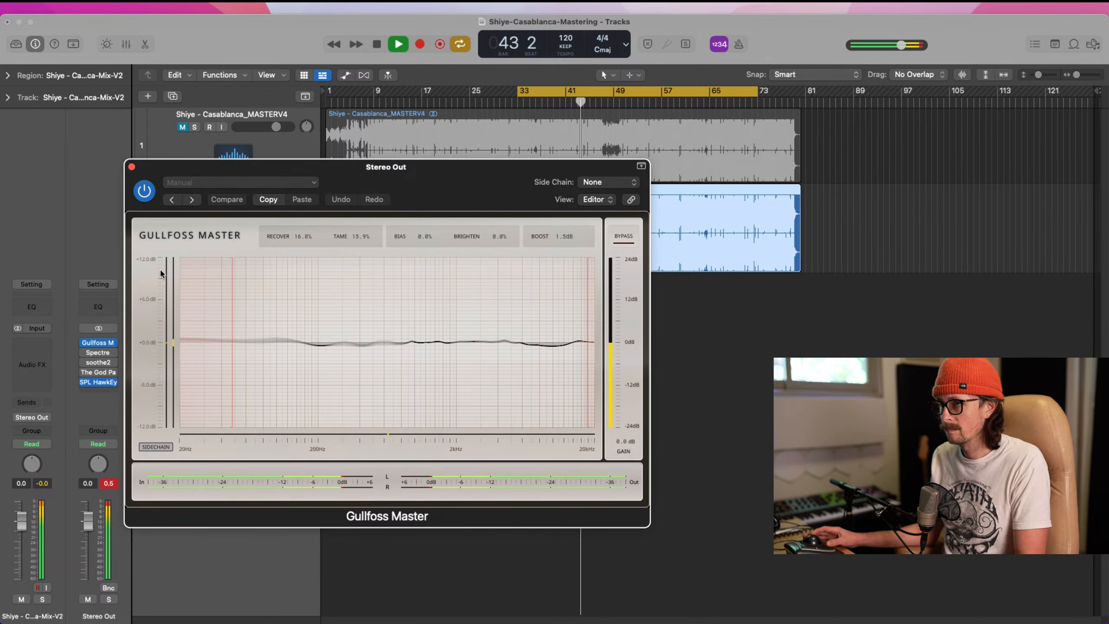
left_click(145, 191)
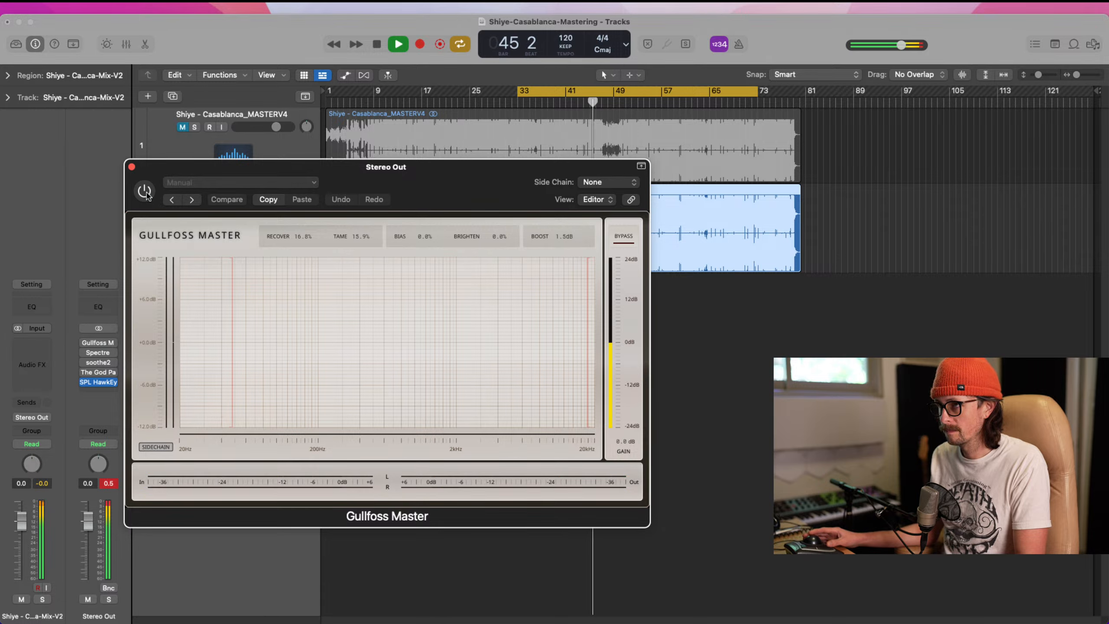
left_click(145, 191)
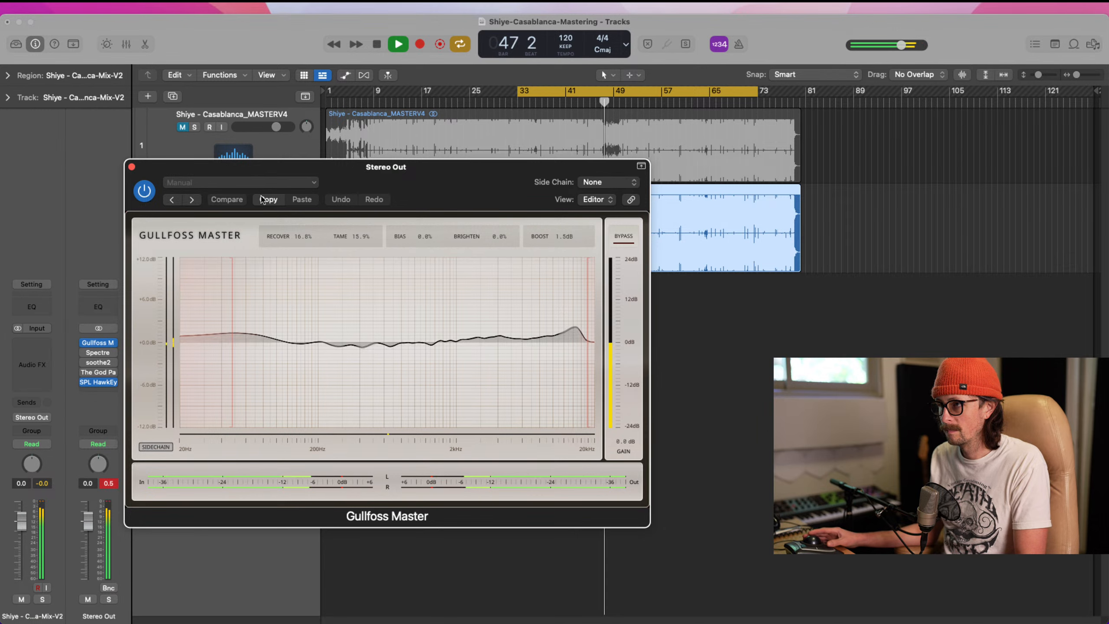
key("space")
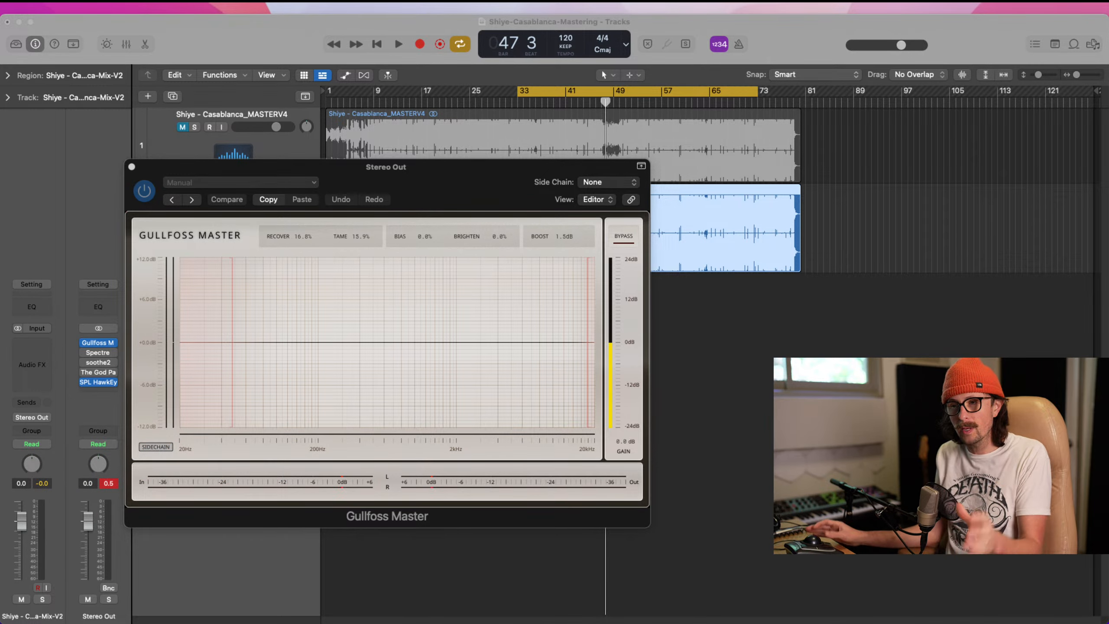
Deselect the Mix-V2 region and replay the cycle from bar 33, comparing Gullfoss Master off and on and dismissing any alerts.
left_click(109, 195)
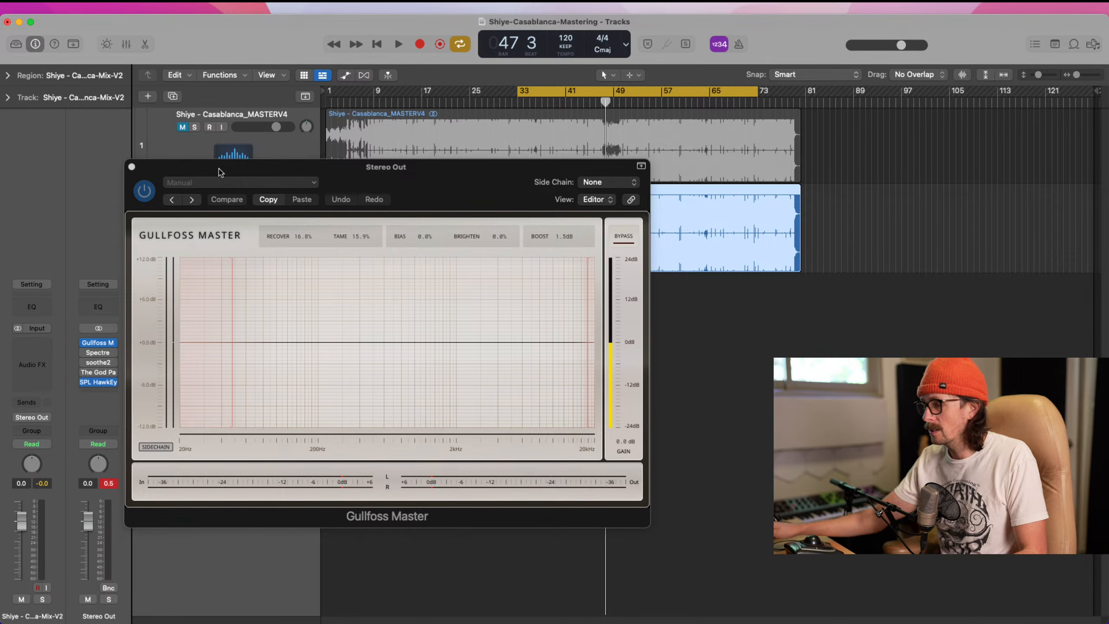
left_click(672, 327)
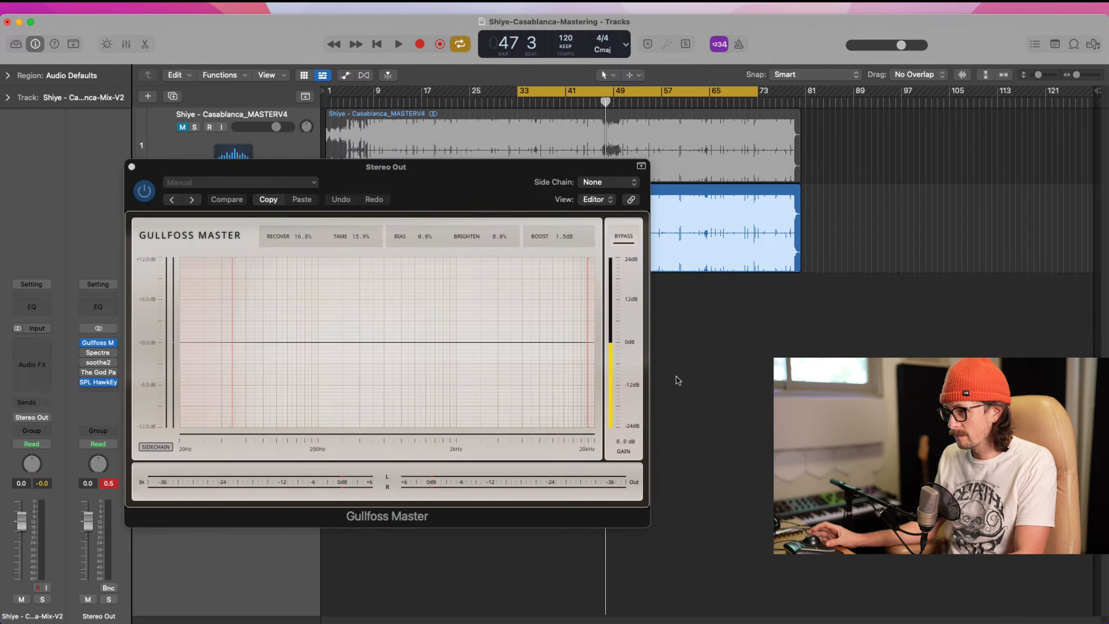
key("space")
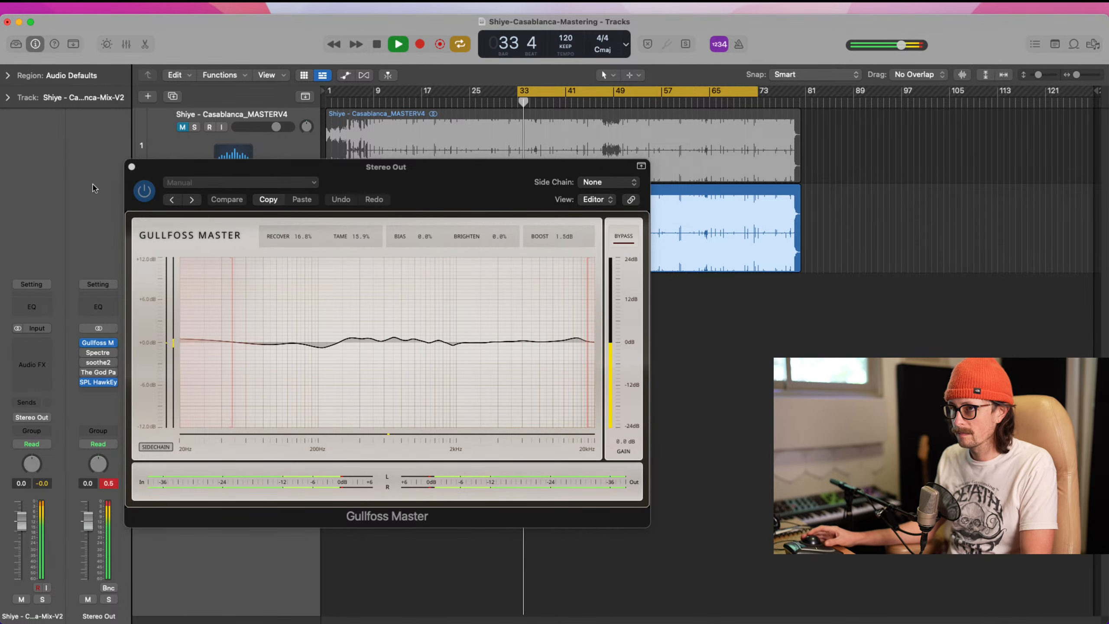
left_click(144, 191)
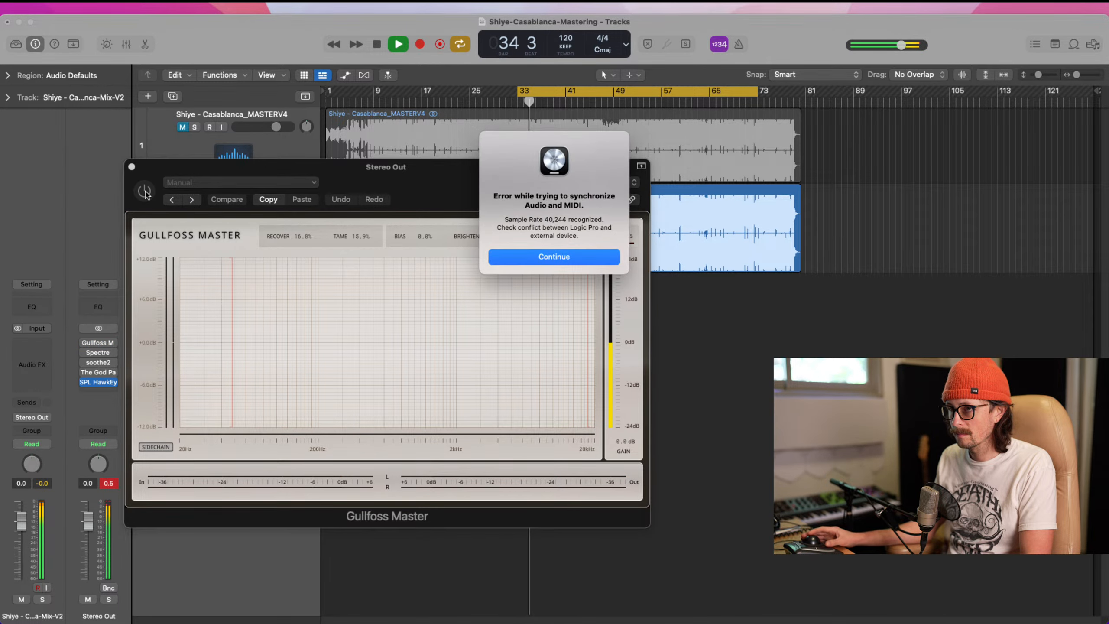
left_click(578, 257)
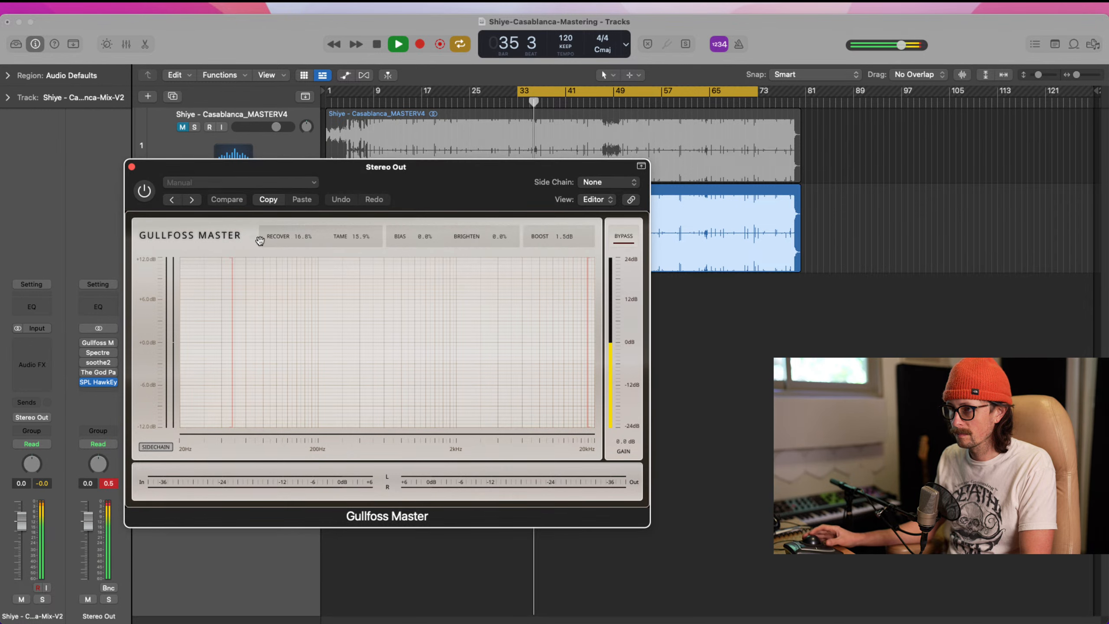
left_click(145, 191)
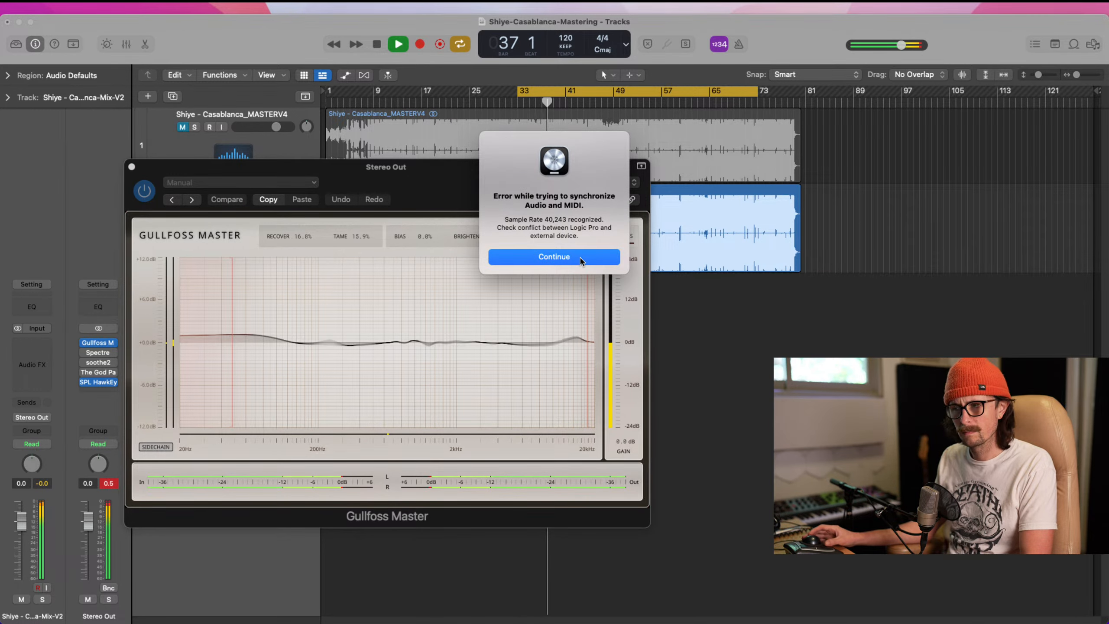
left_click(554, 257)
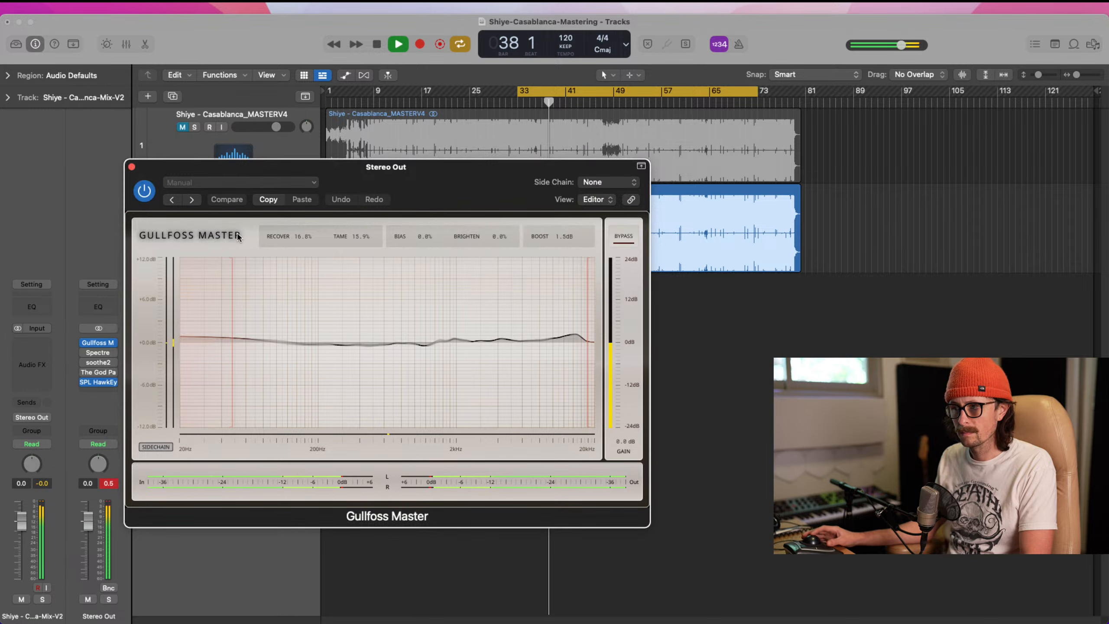
Compare Gullfoss Master bypassed and active while the cycle plays, dismiss the synchronization alerts and stop playback.
left_click(146, 192)
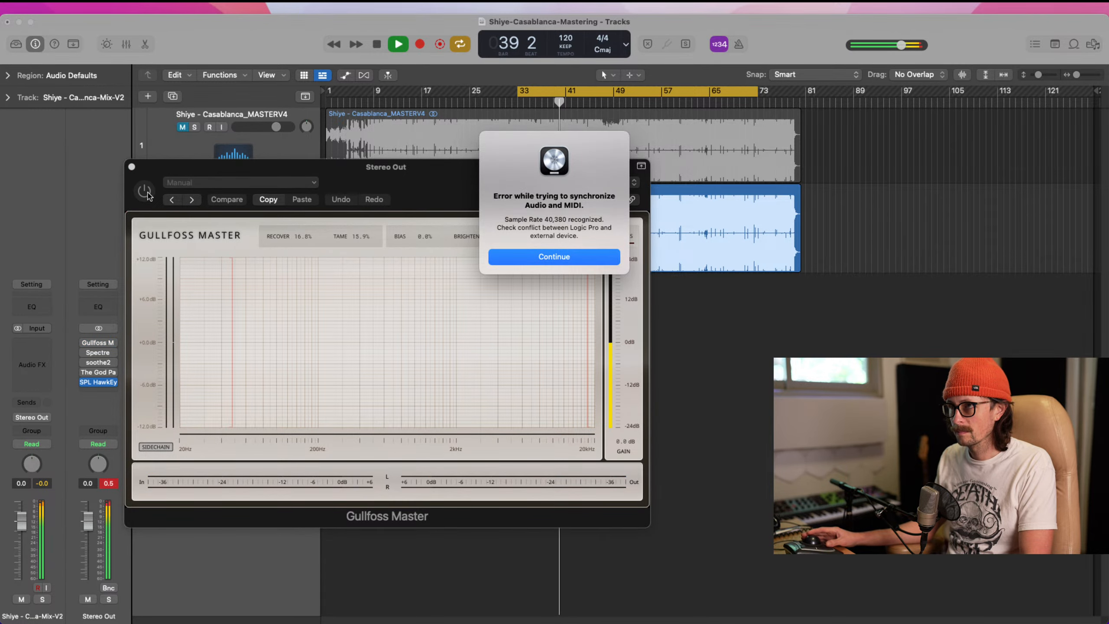
left_click(559, 262)
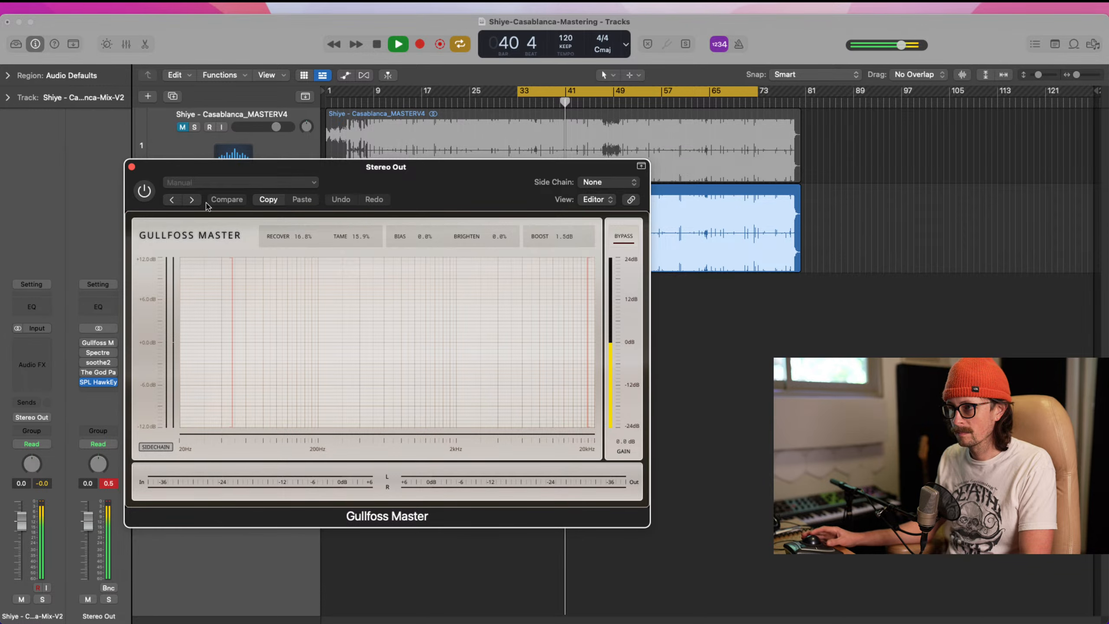
left_click(144, 191)
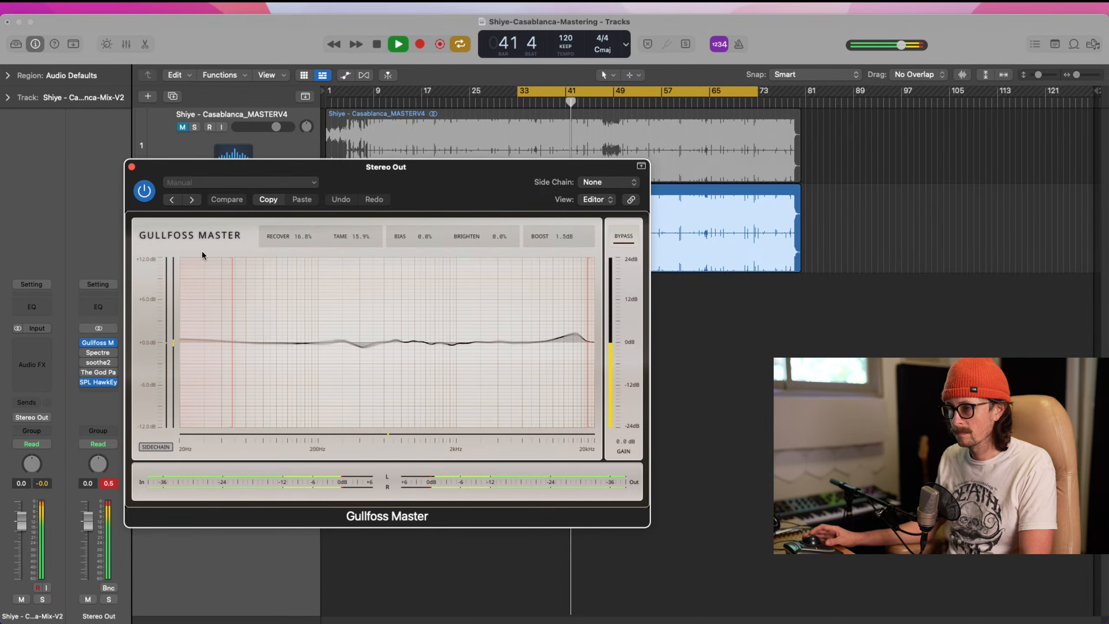
left_click(555, 261)
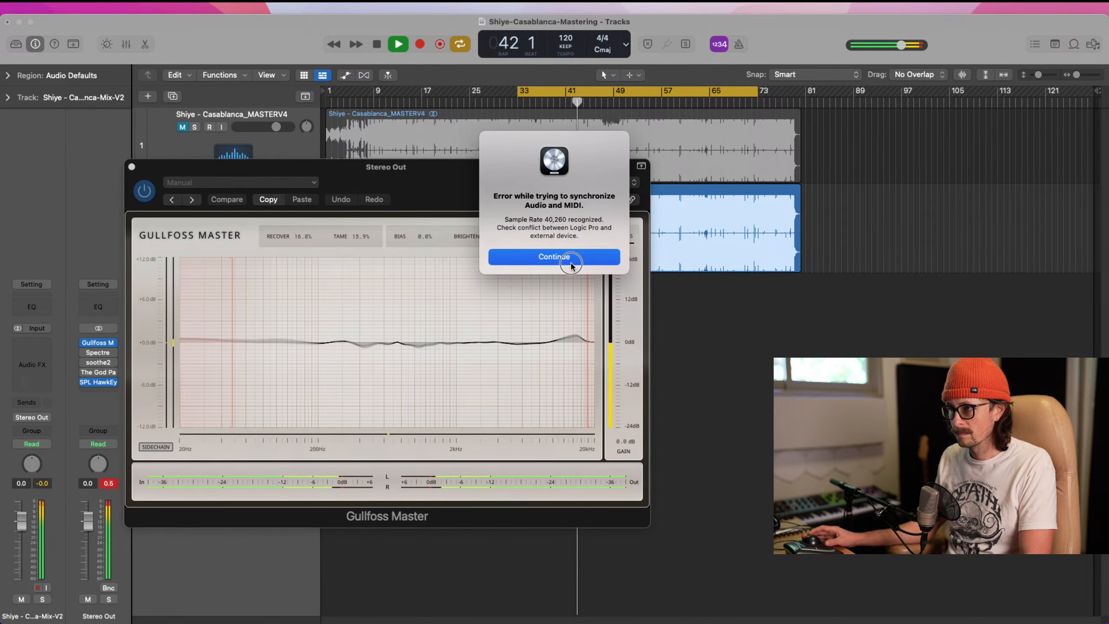
key("space")
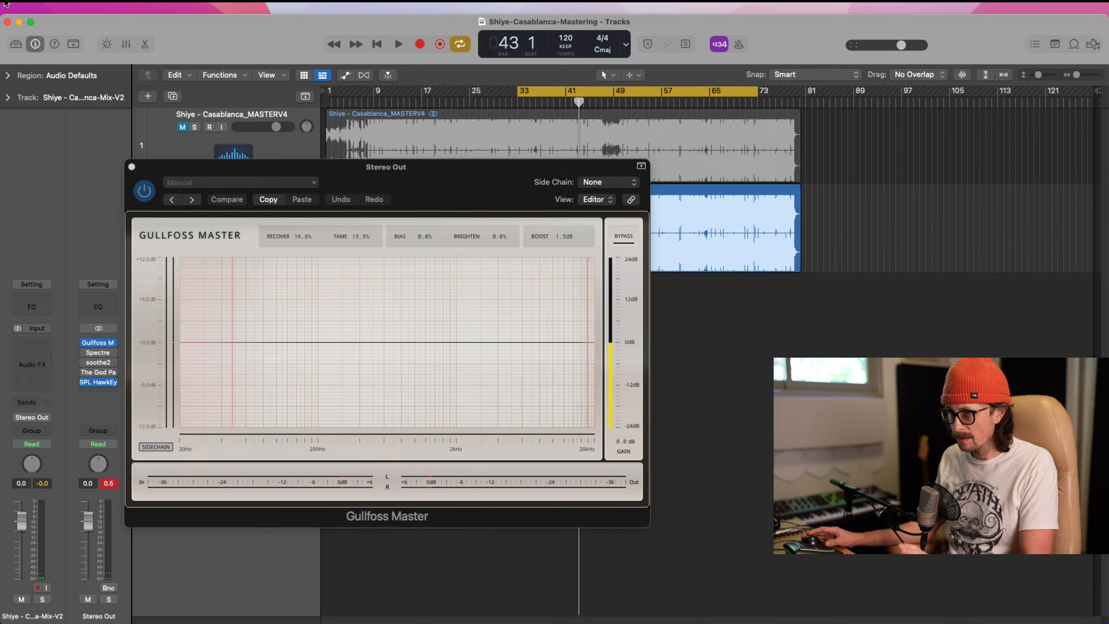
Set the audio I/O buffer size to 1024 samples and close the settings.
left_click(46, 6)
mouse_move(48, 42)
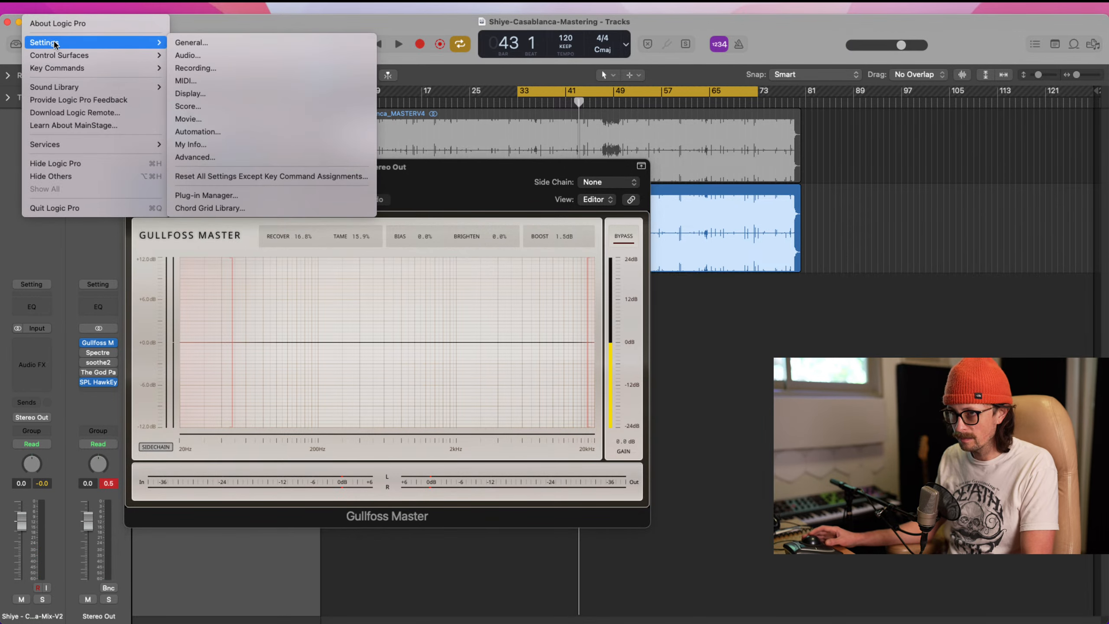
left_click(194, 56)
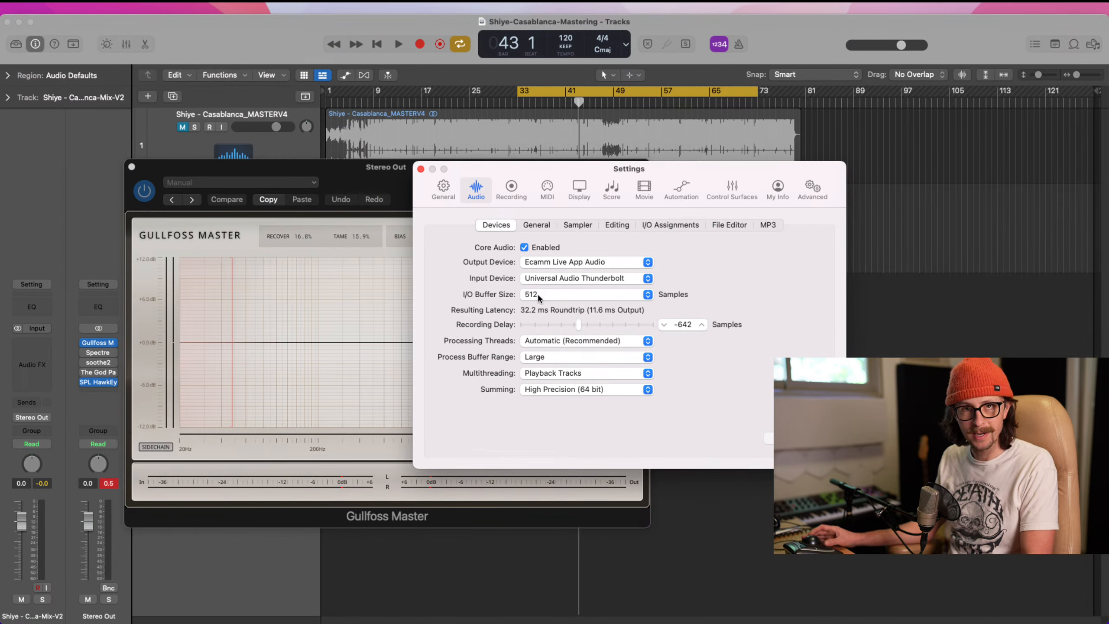
left_click(537, 293)
left_click(538, 309)
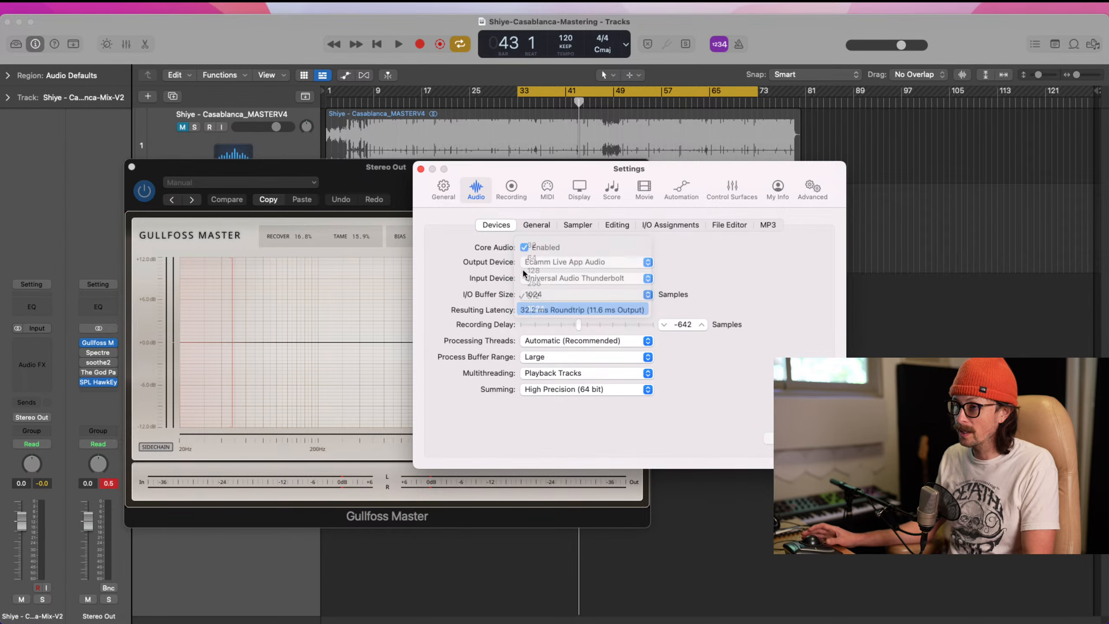
left_click(420, 170)
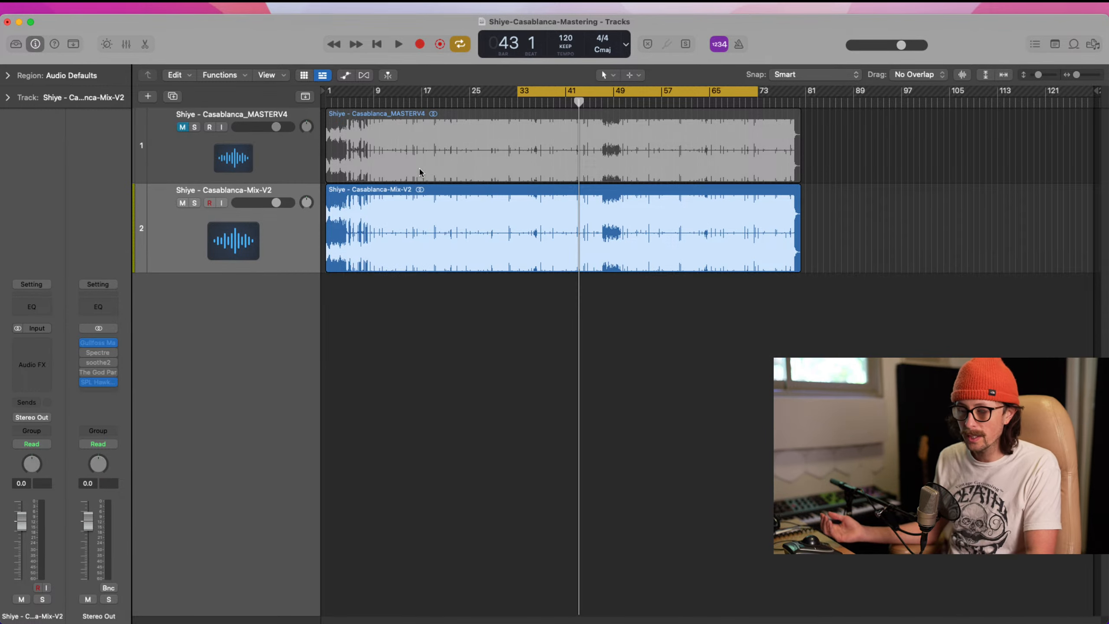
Replay the cycle from bar 33, reopen Gullfoss Master, compare it bypassed and active from its Stereo Out slot, and stop.
left_click(234, 257)
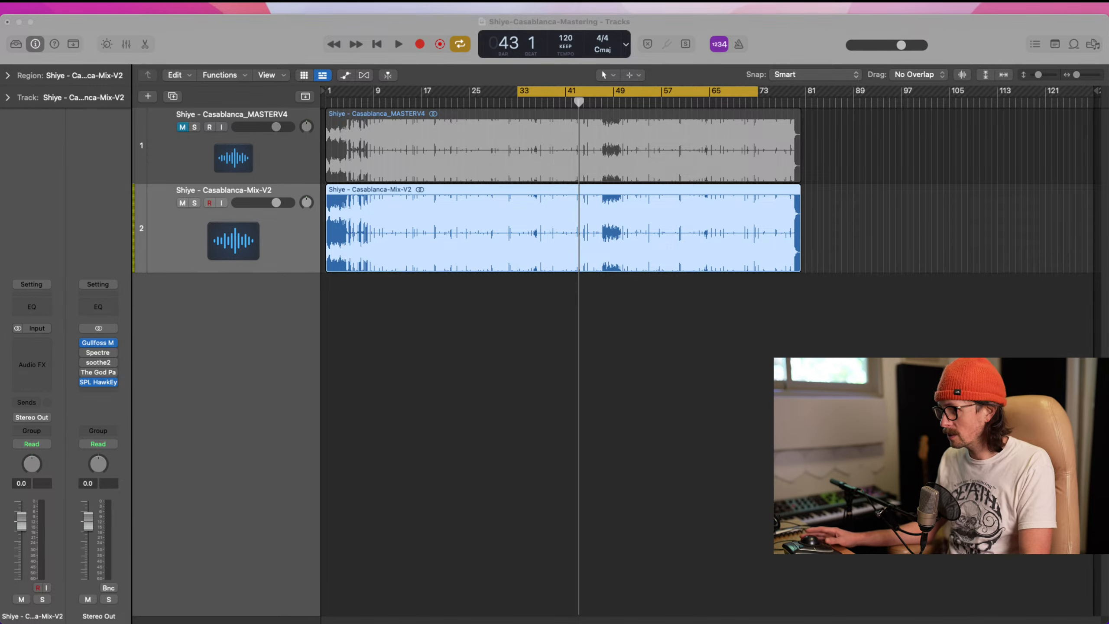
key("space")
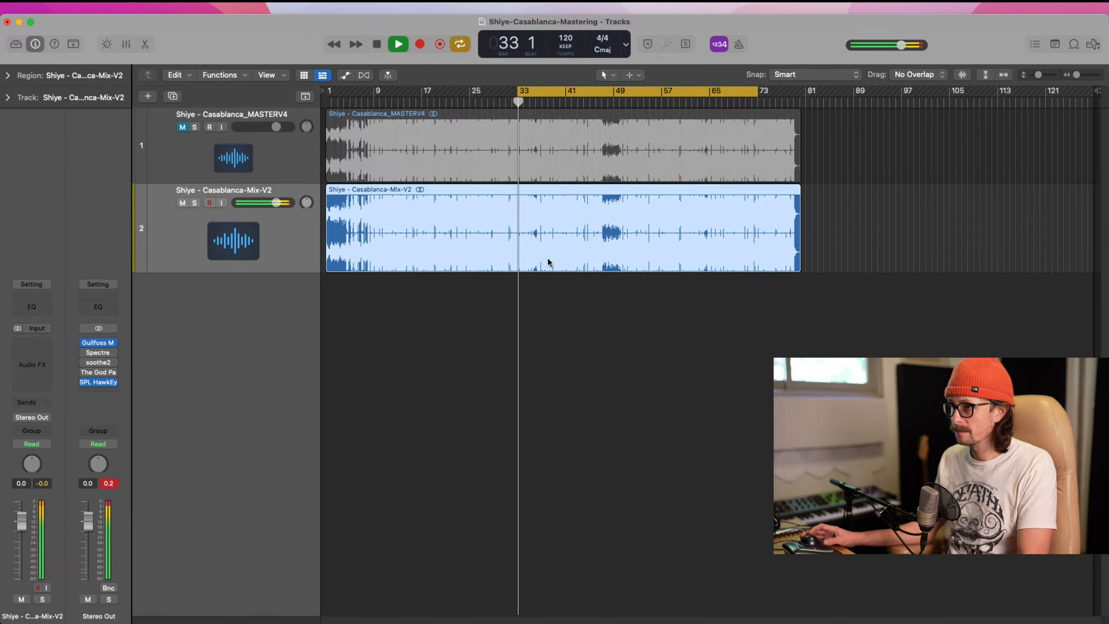
left_click(92, 345)
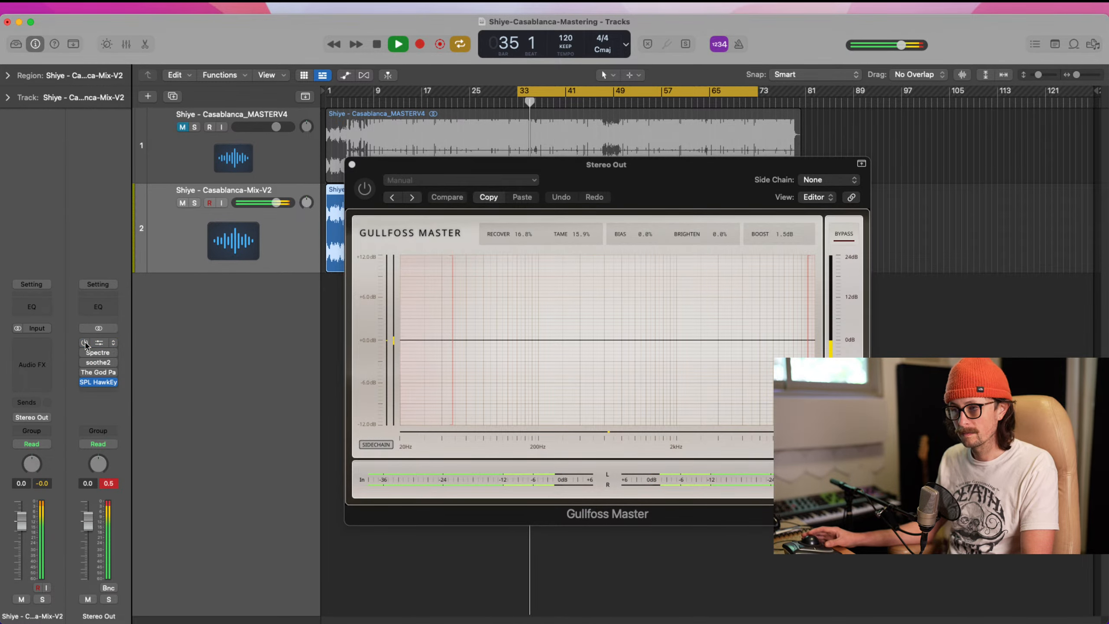
left_click(85, 343)
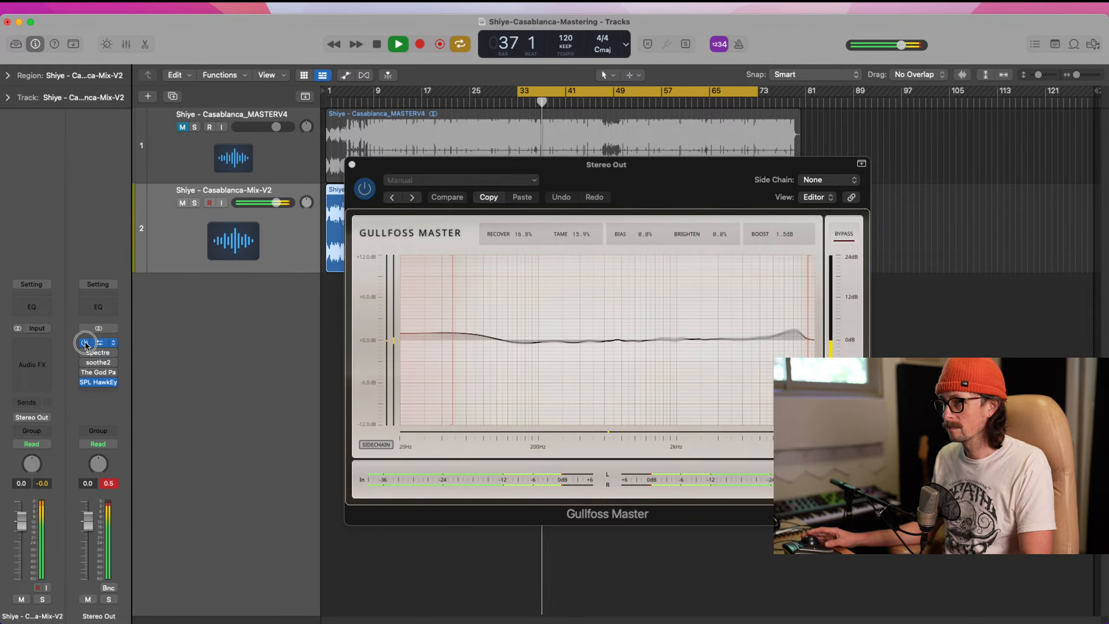
left_click(85, 344)
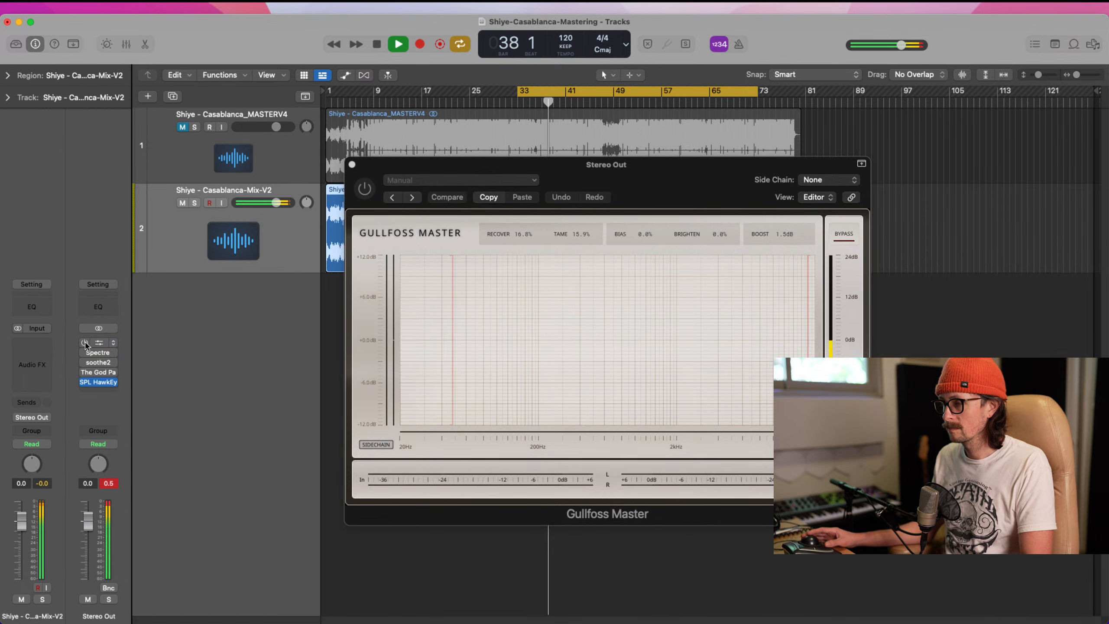
left_click(85, 344)
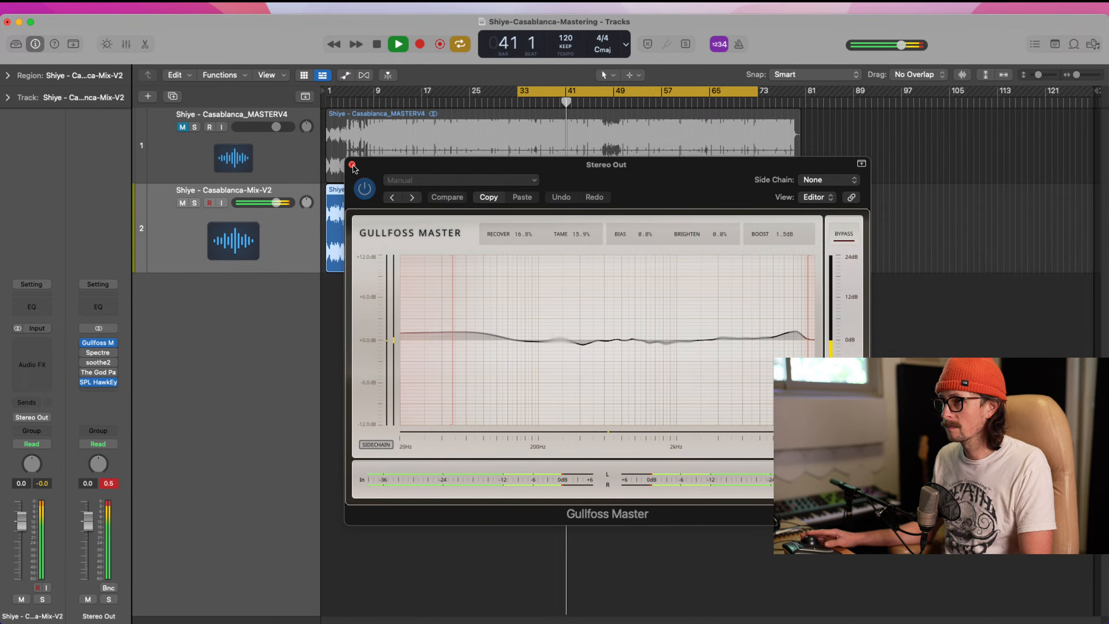
key("space")
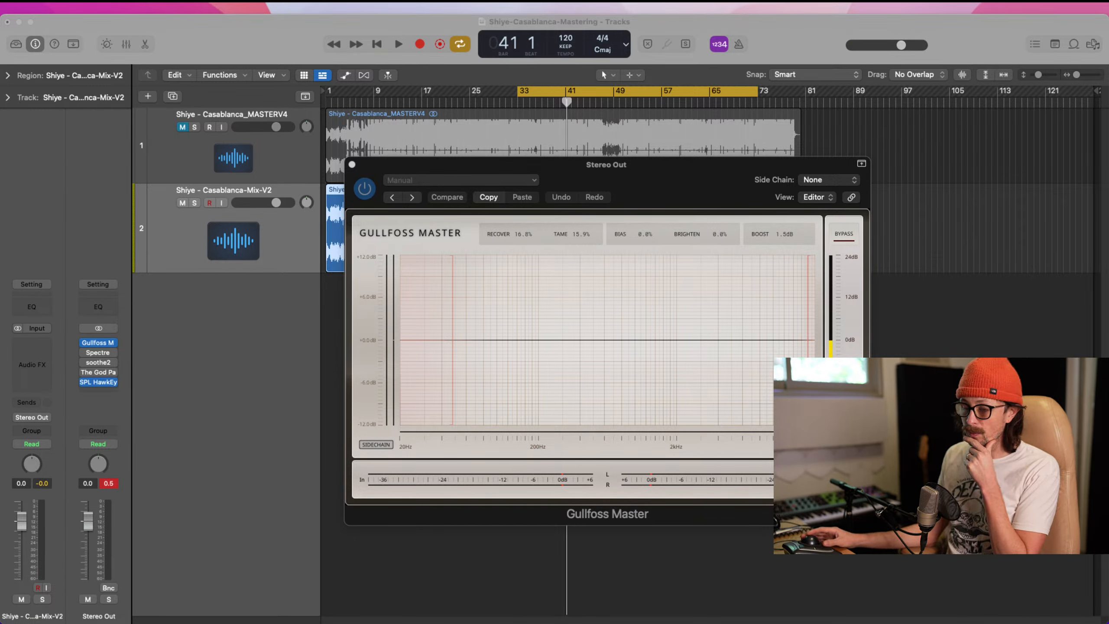
Activate and open Spectre on the Stereo Out, close Gullfoss Master's window and reset the channel's peak level display.
left_click(291, 556)
mouse_move(93, 353)
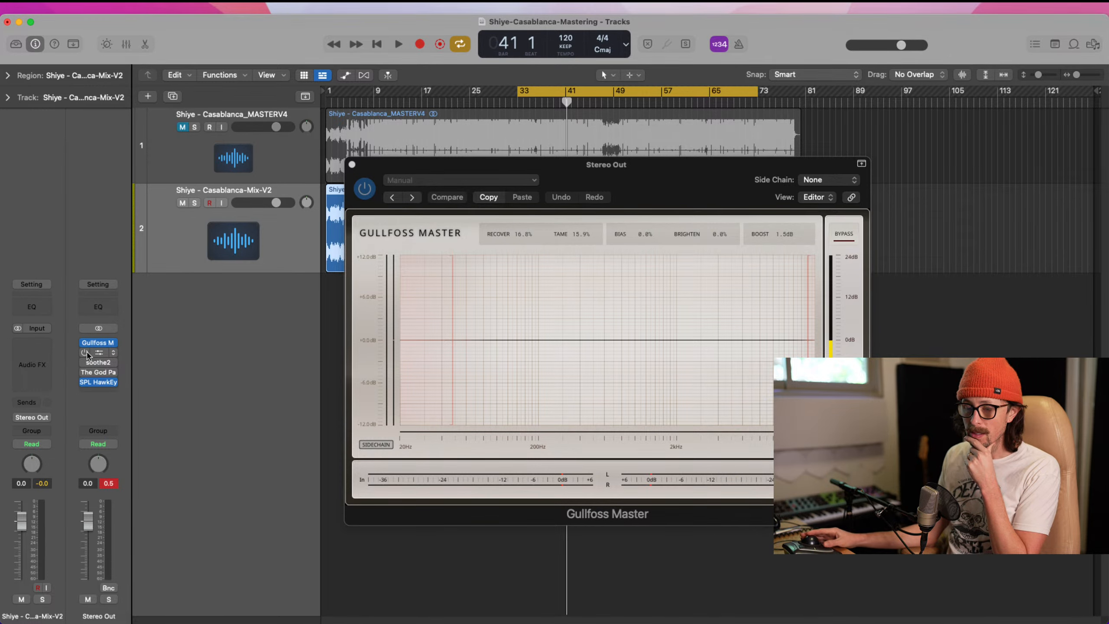
left_click(98, 353)
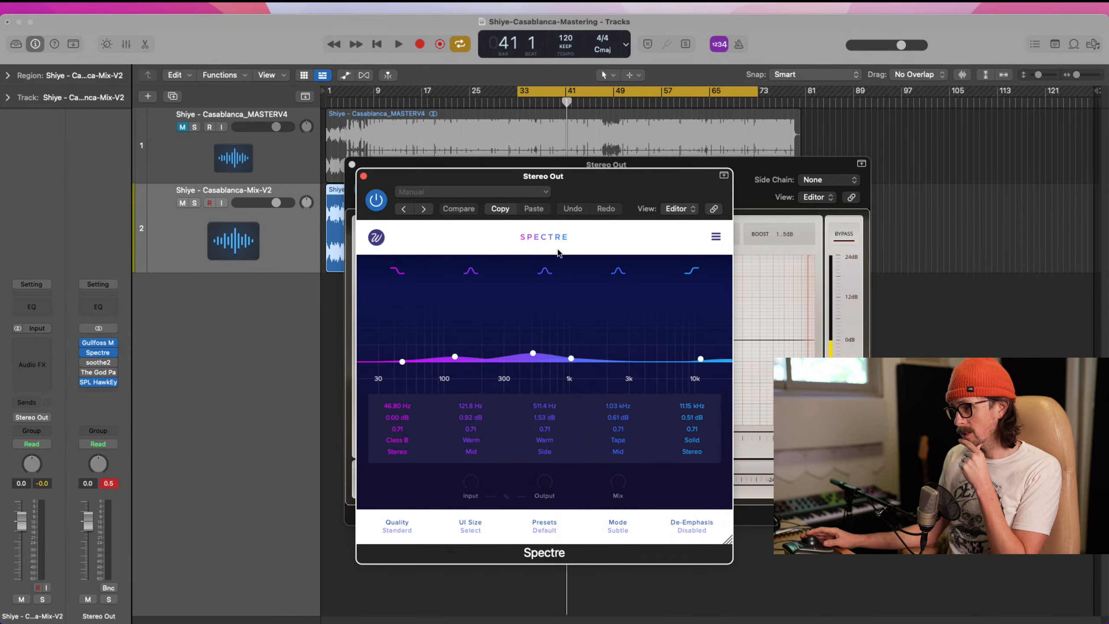
left_click_drag(579, 177, 565, 122)
left_click(351, 164)
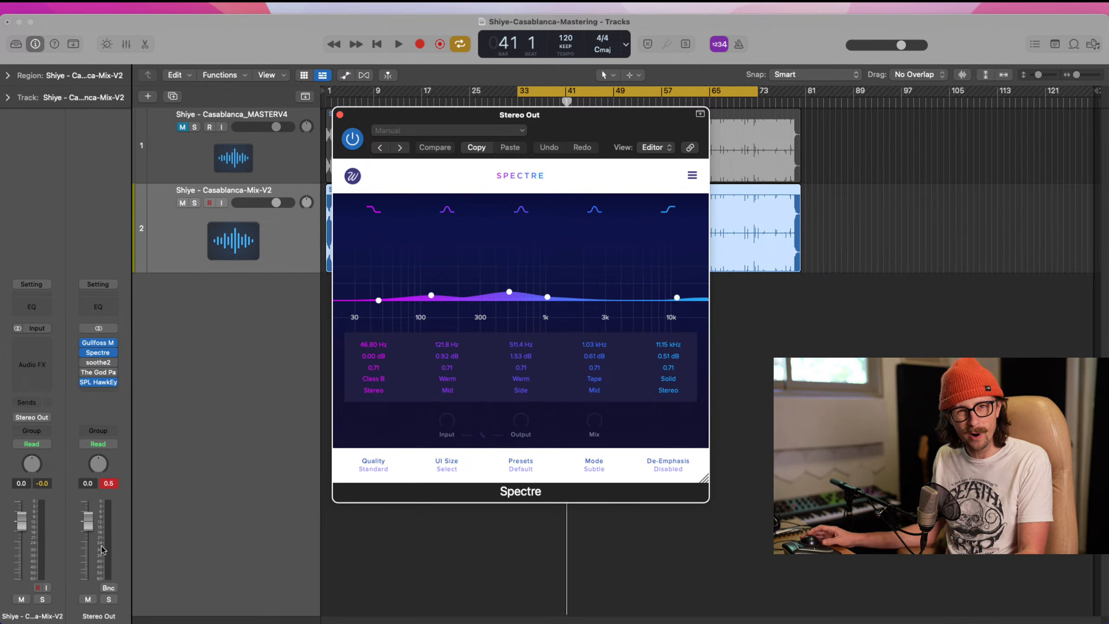
left_click(108, 484)
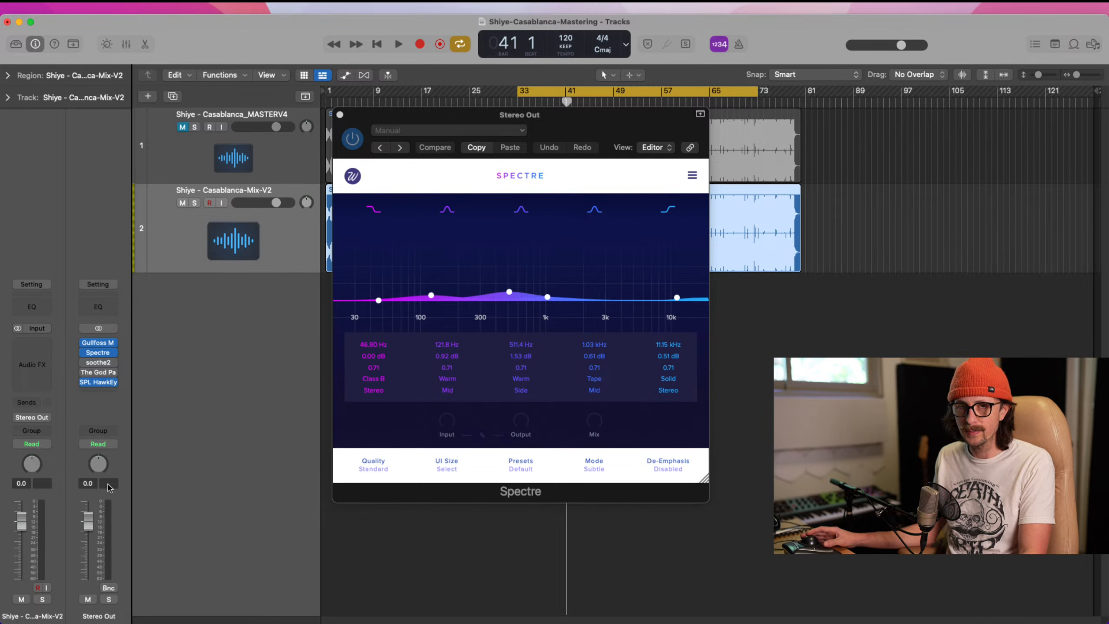
Insert the stereo Waves L2 limiter on the Stereo Out in a new slot between The God Particle and SPL HawkEye.
mouse_move(101, 375)
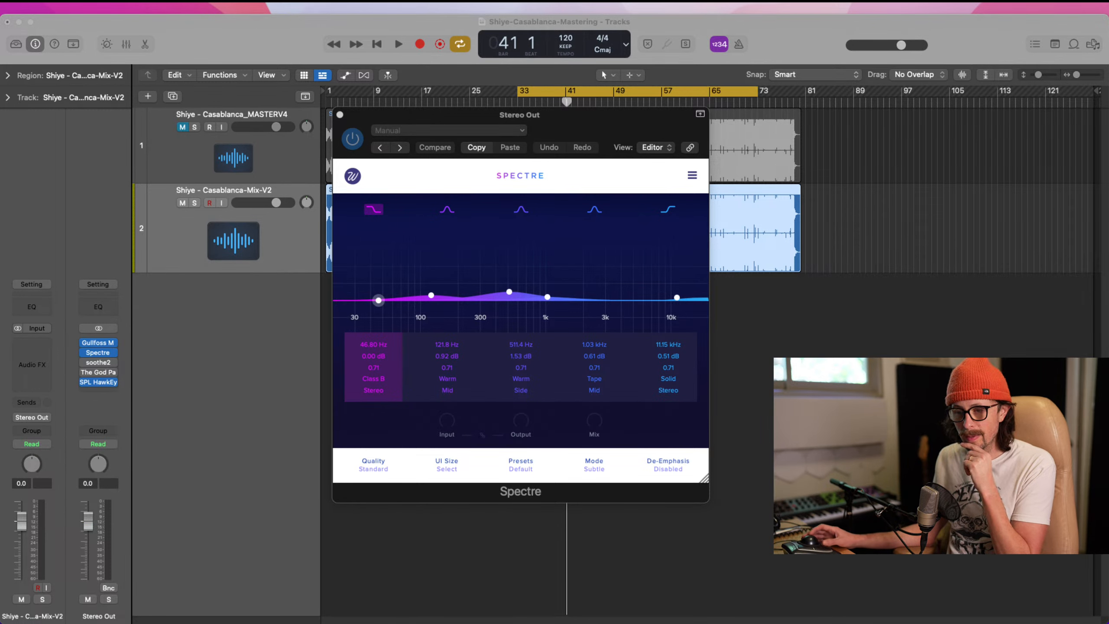
left_click(157, 366)
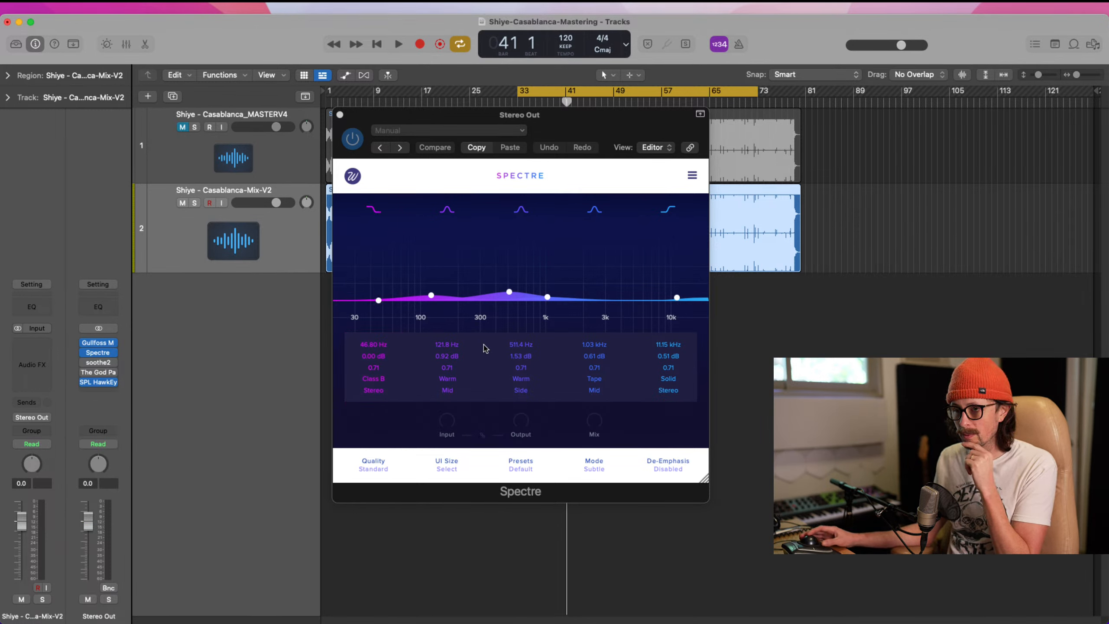
left_click(99, 382)
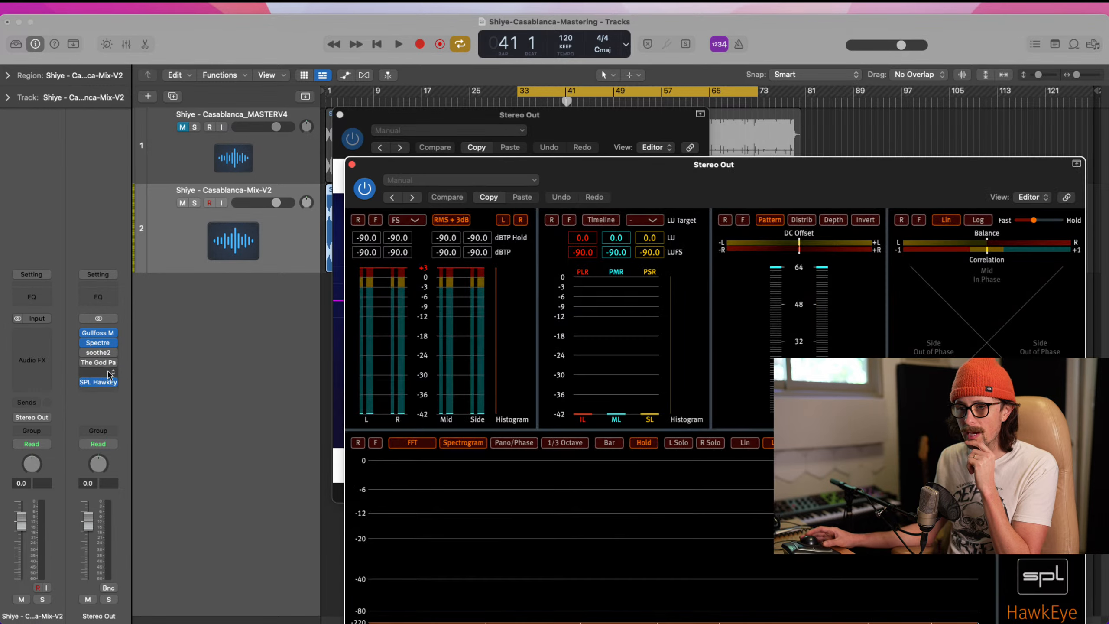
left_click(109, 374)
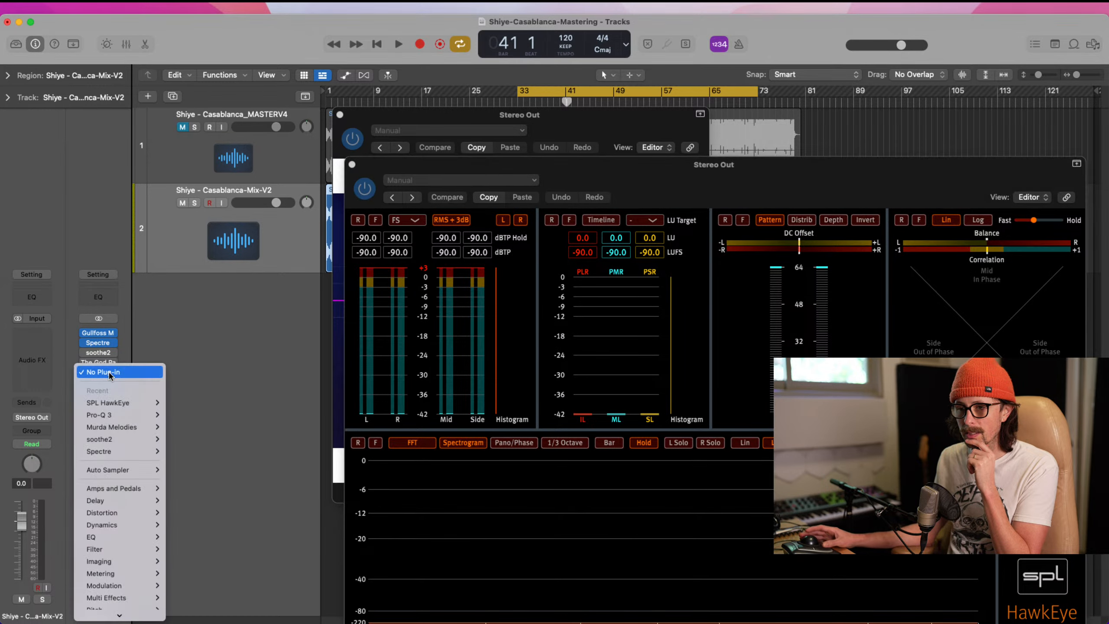
scroll(118, 502, "down", 4)
mouse_move(126, 600)
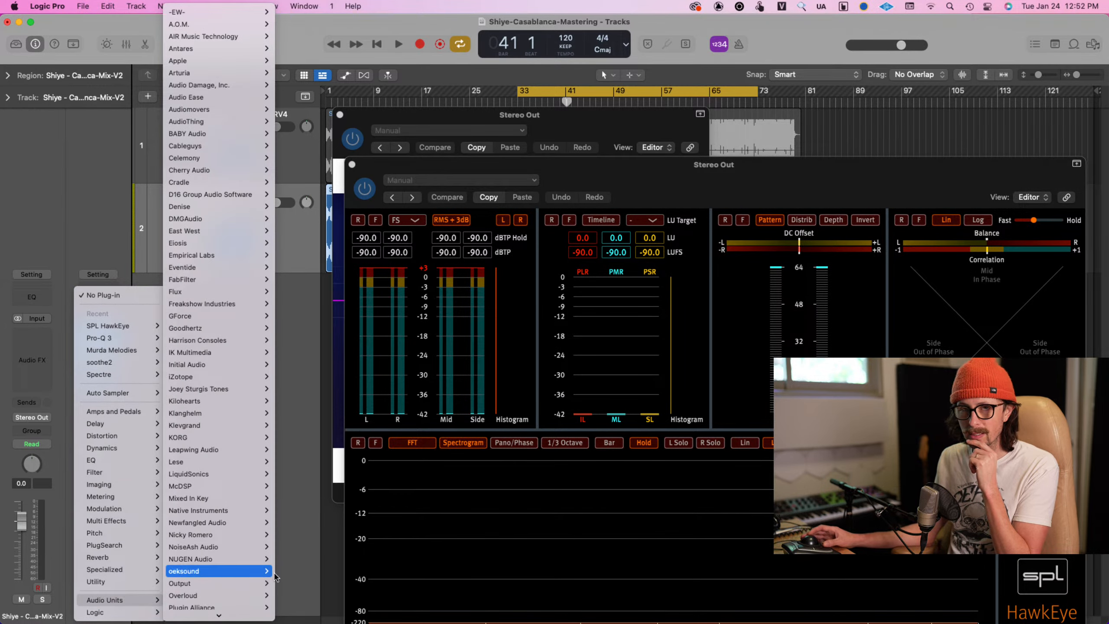
scroll(219, 481, "down", 10)
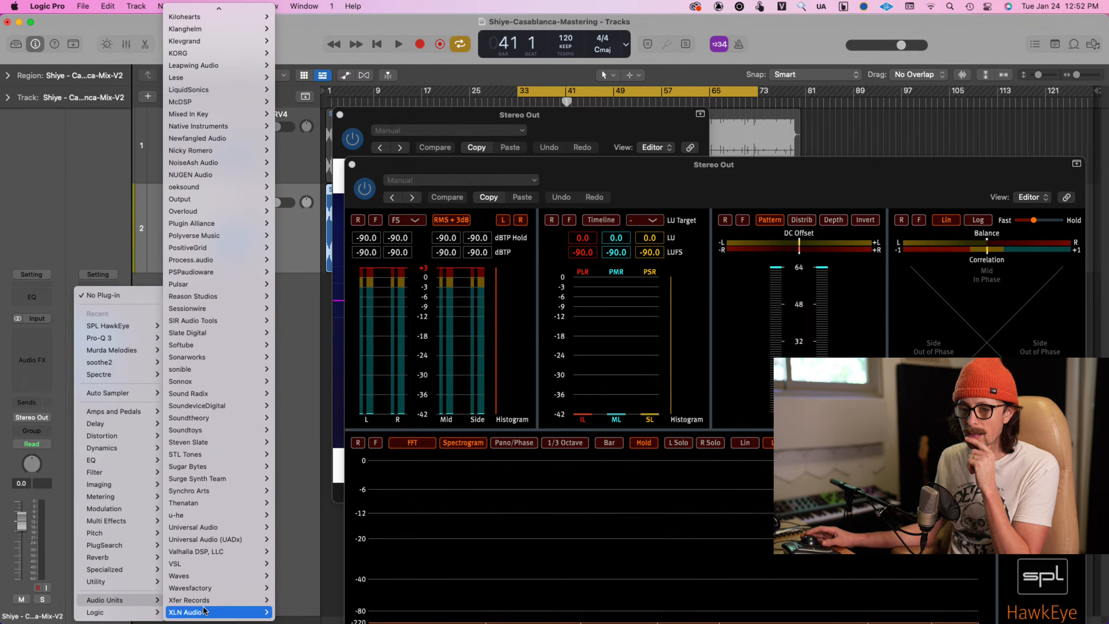
mouse_move(205, 575)
mouse_move(329, 521)
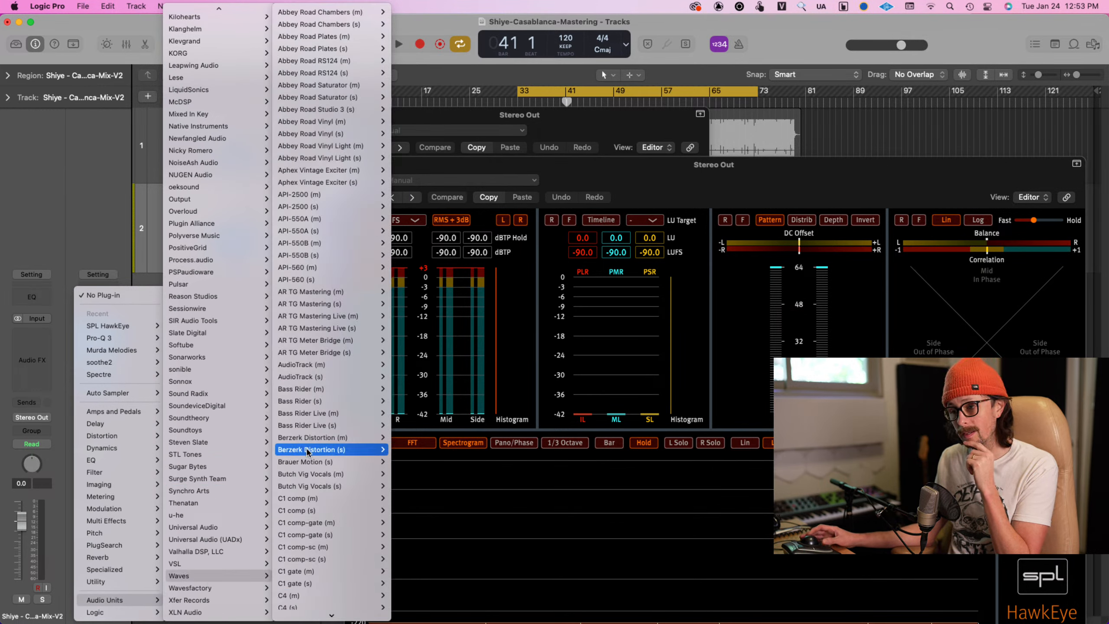
scroll(307, 452, "down", 15)
mouse_move(307, 451)
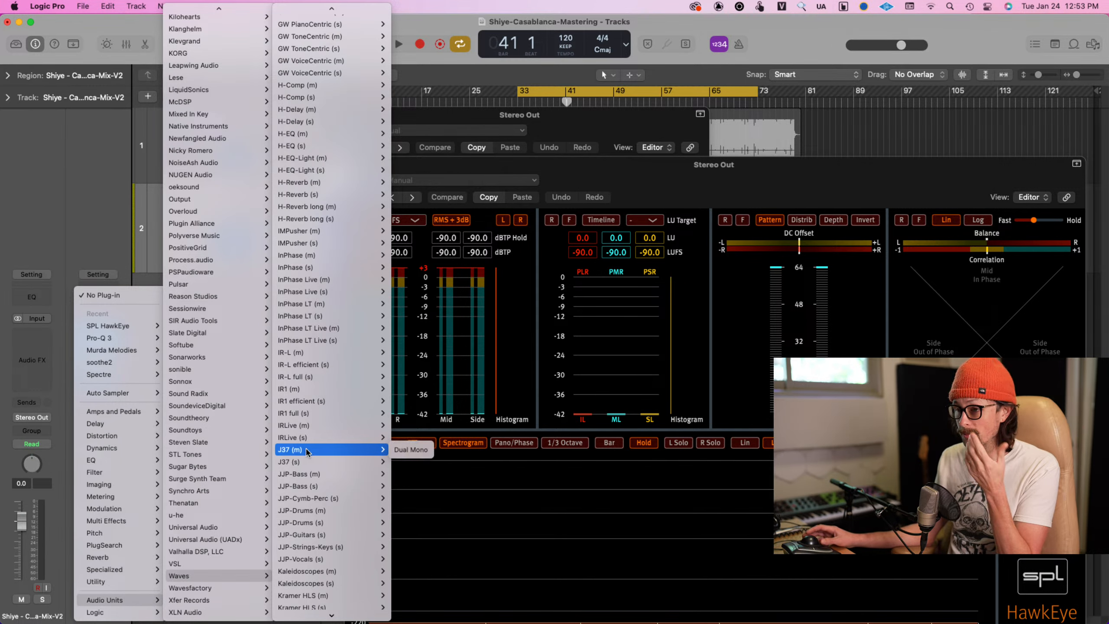
scroll(307, 451, "down", 10)
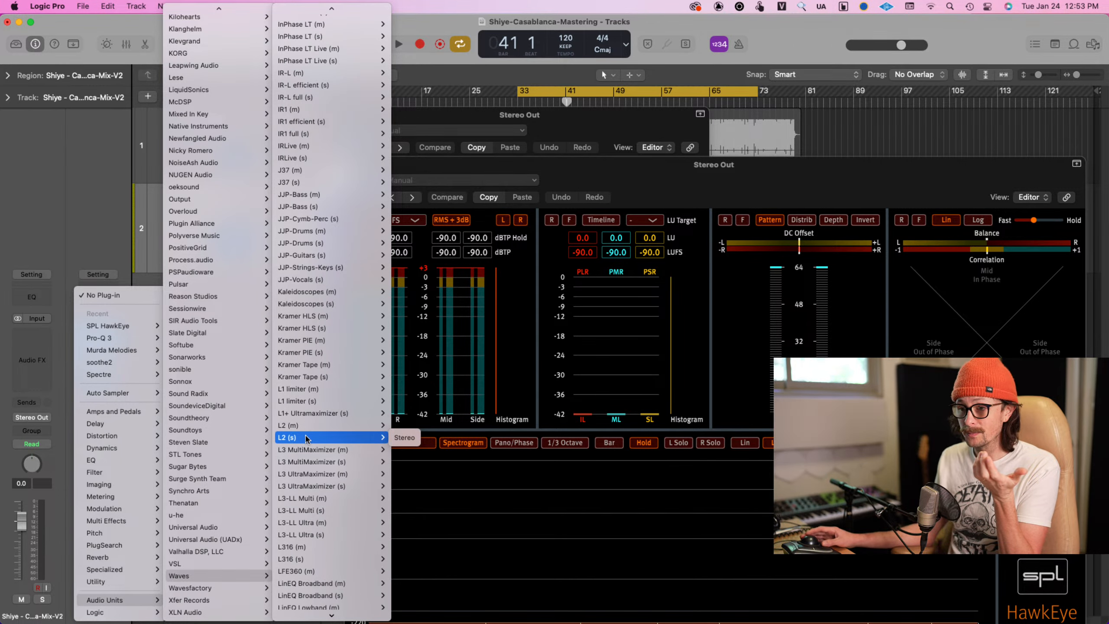
left_click(404, 437)
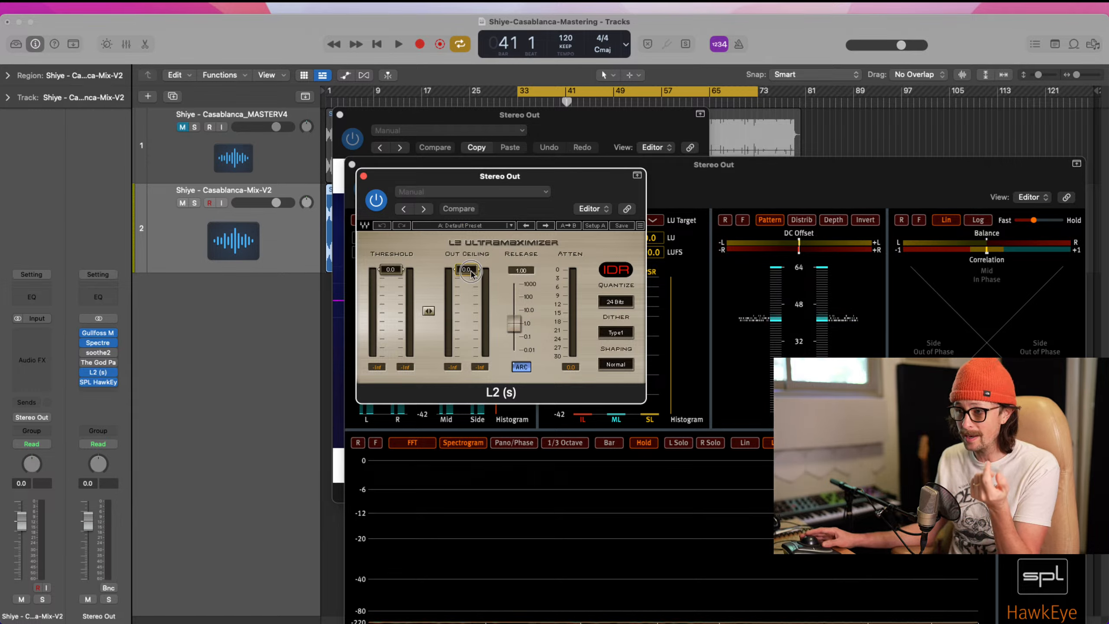
Set the L2's Out Ceiling to -0.1 and close the L2 and SPL HawkEye windows.
scroll(471, 274, "down", 1)
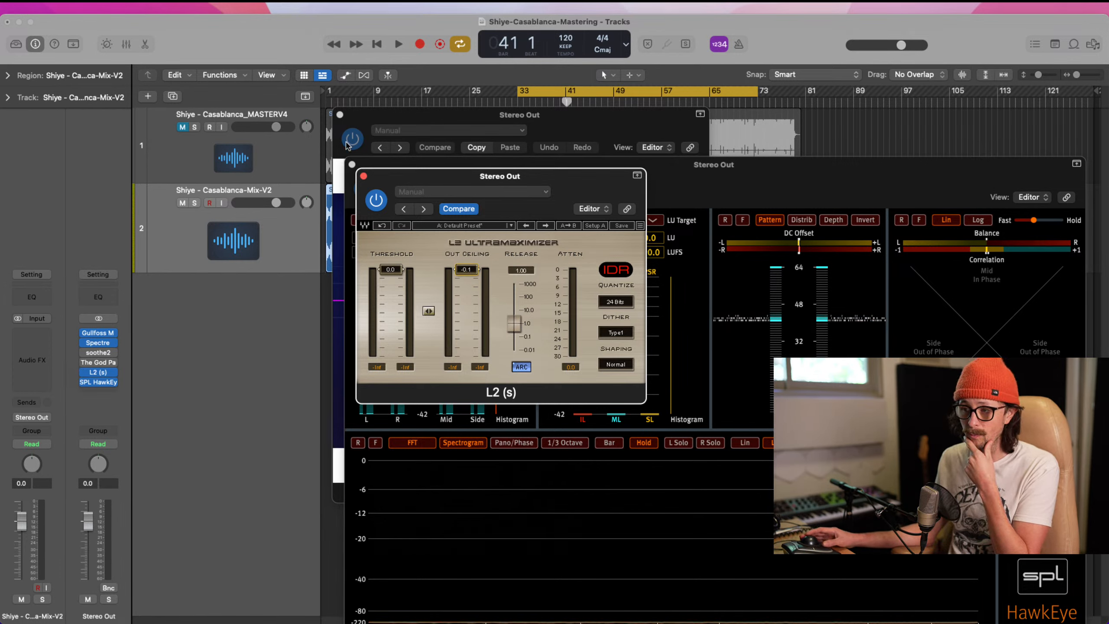
left_click(364, 175)
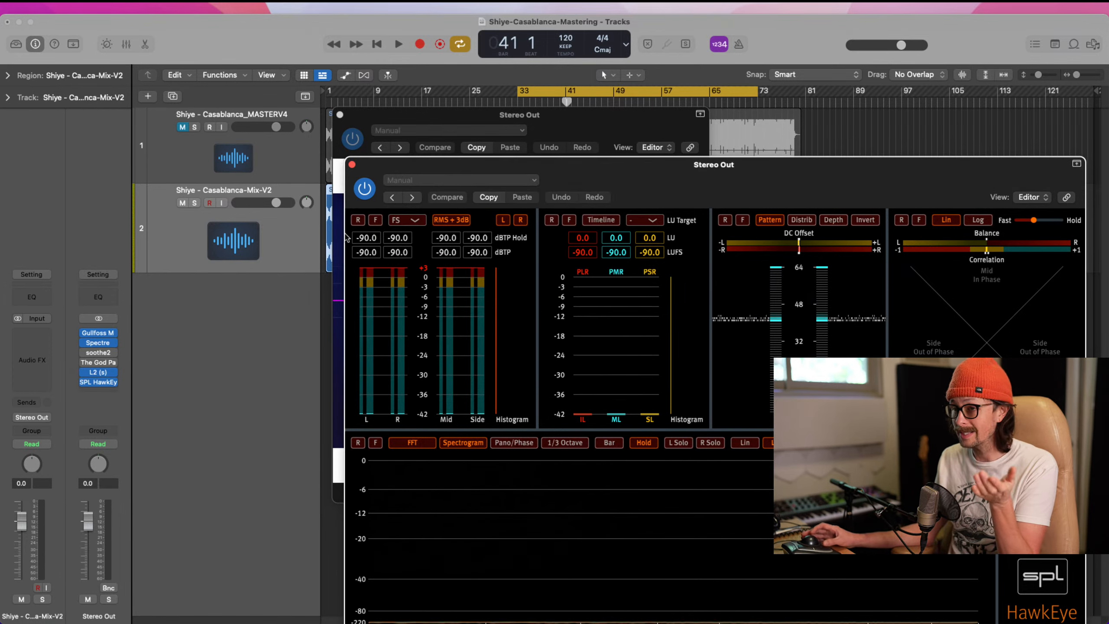
left_click(351, 164)
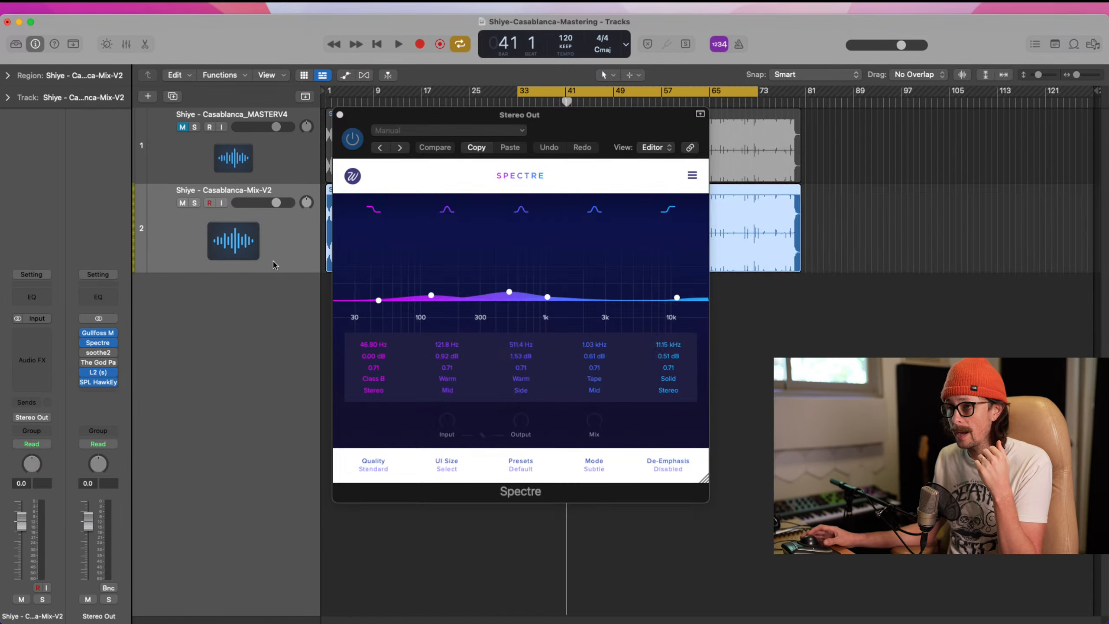
Open the L2 and The God Particle from the Stereo Out slots to inspect them, and close both windows.
left_click(100, 374)
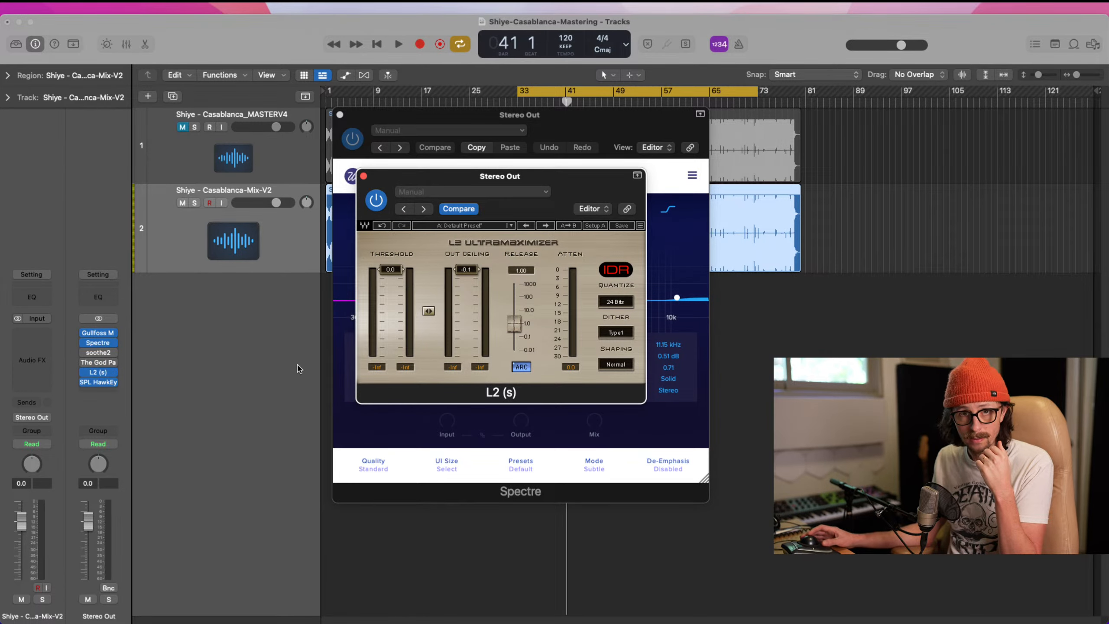
left_click(101, 363)
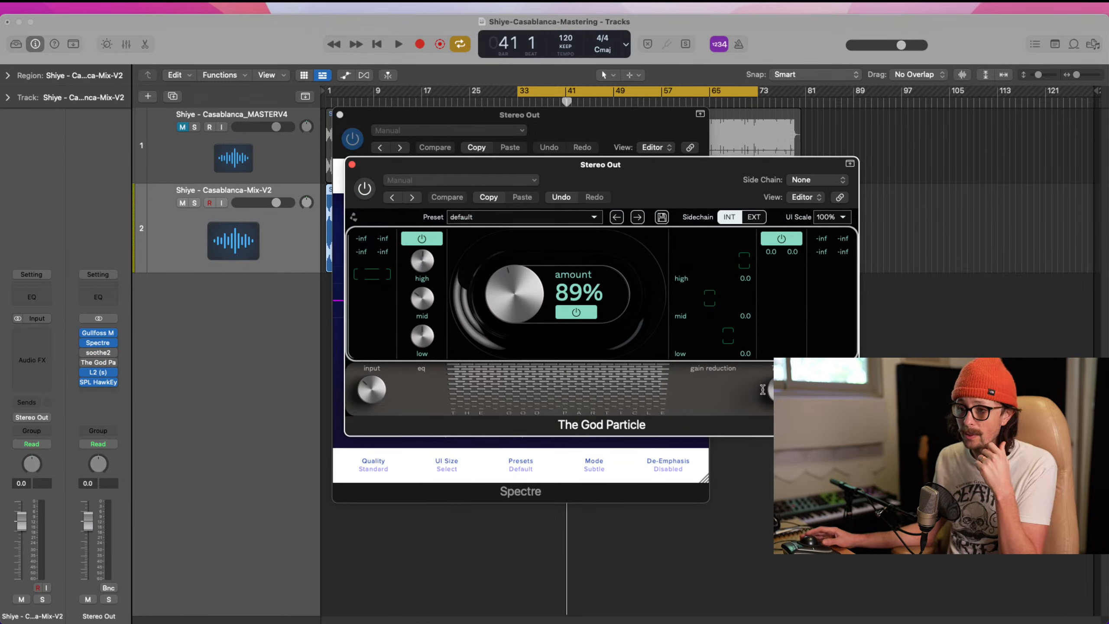
left_click(352, 165)
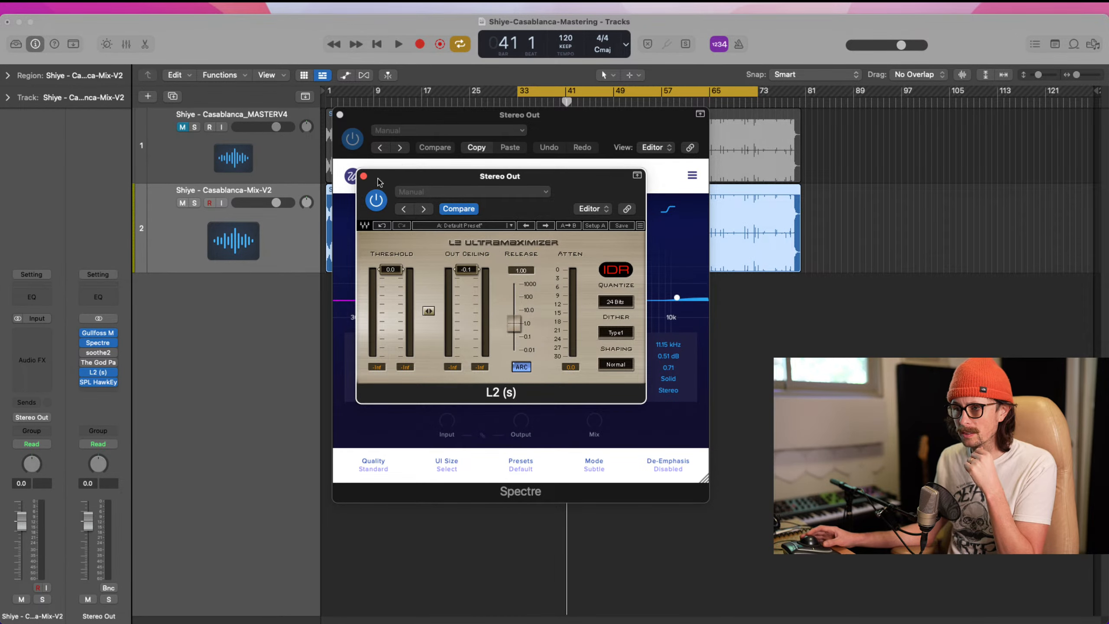
left_click(364, 176)
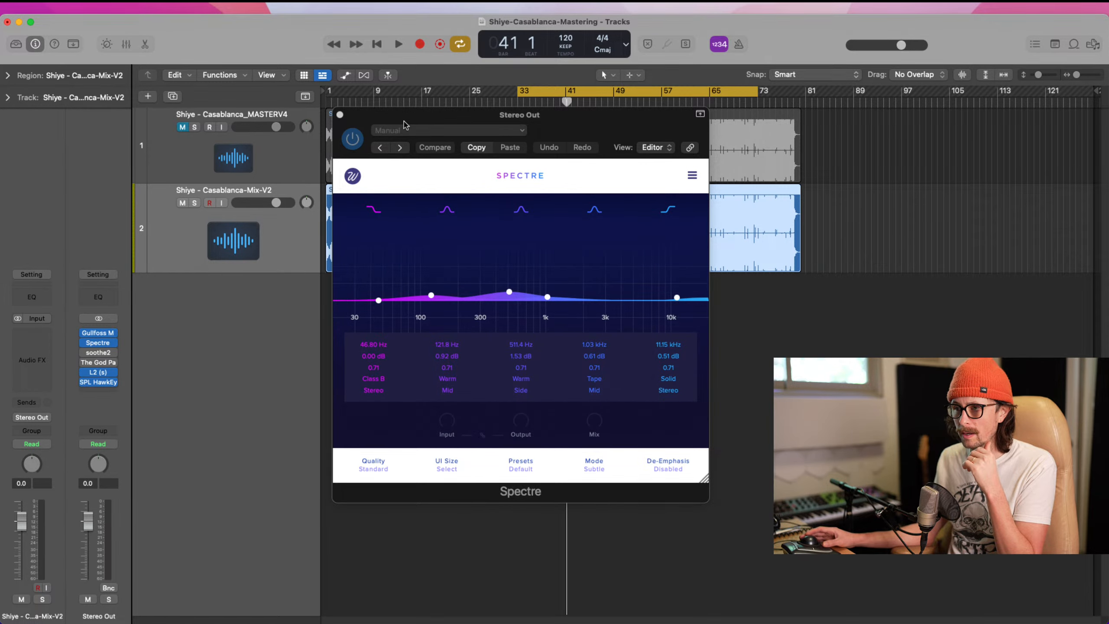
Reposition the Spectre window and review the saturation types available for its third band, keeping Warm.
left_click_drag(404, 124, 444, 191)
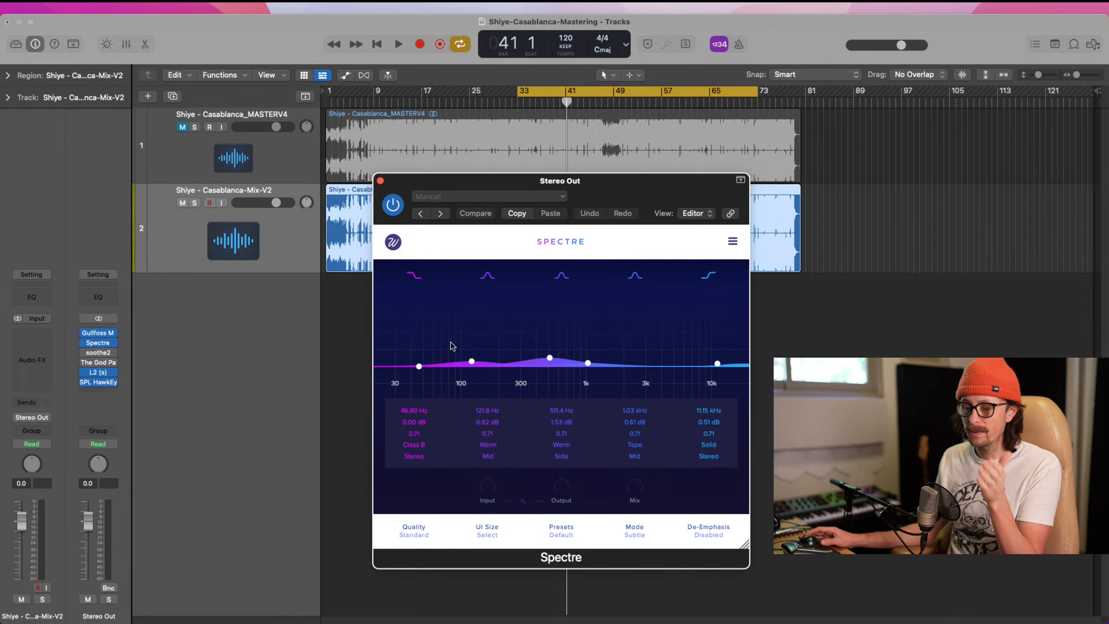
left_click_drag(616, 183, 487, 127)
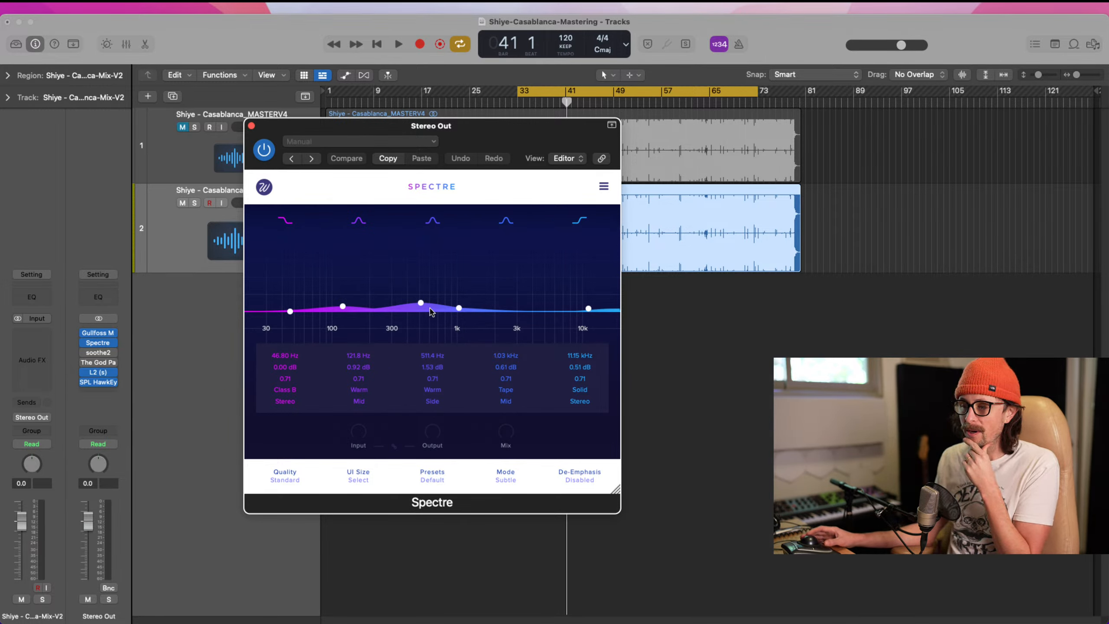
left_click(435, 390)
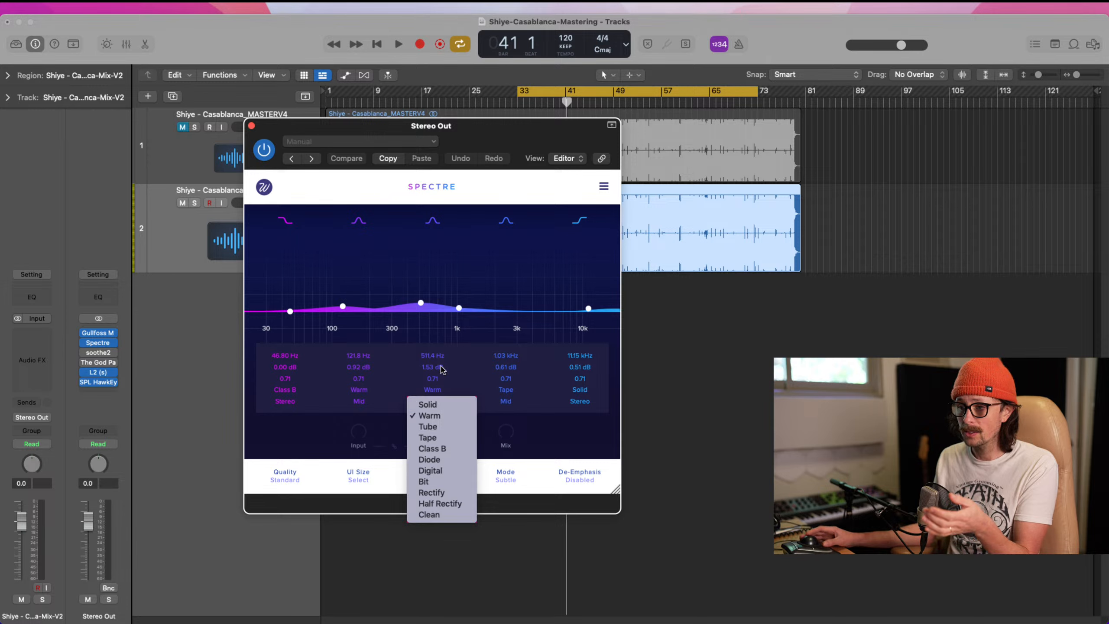
left_click(380, 432)
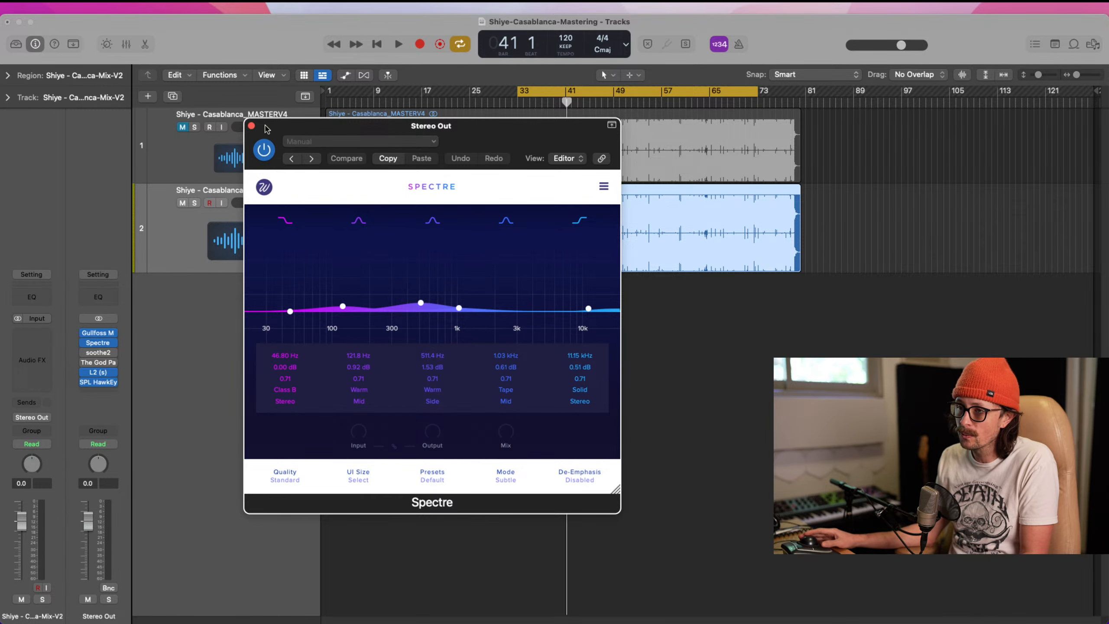
left_click_drag(267, 128, 463, 148)
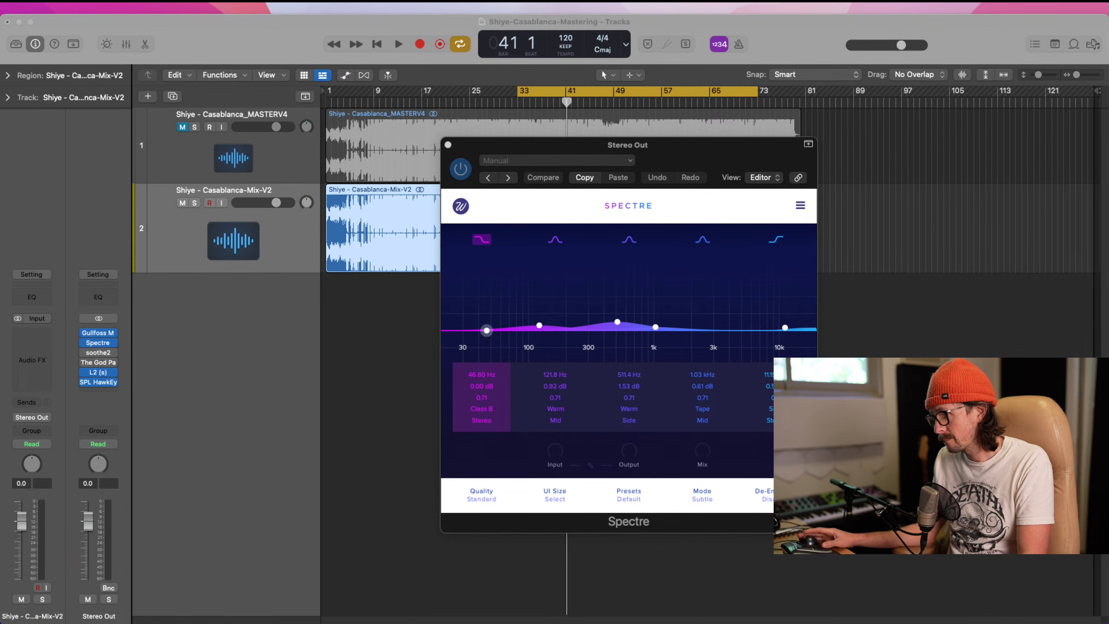
Play the cycle from bar 33, compare Spectre bypassed and active several times, and stop with it active.
left_click(828, 574)
key("space")
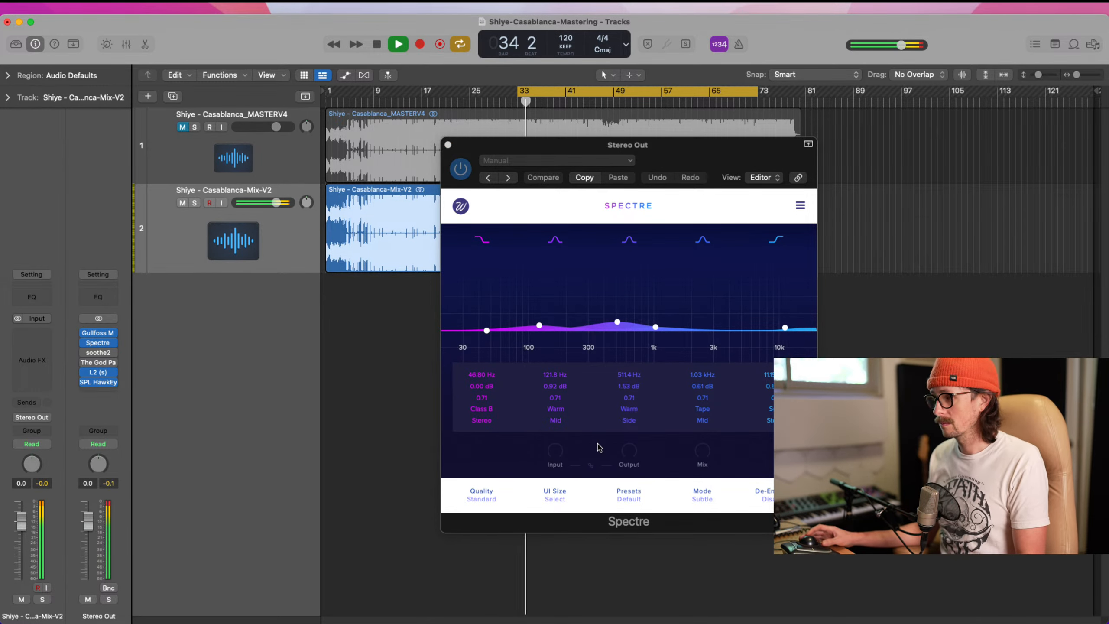
left_click(459, 170)
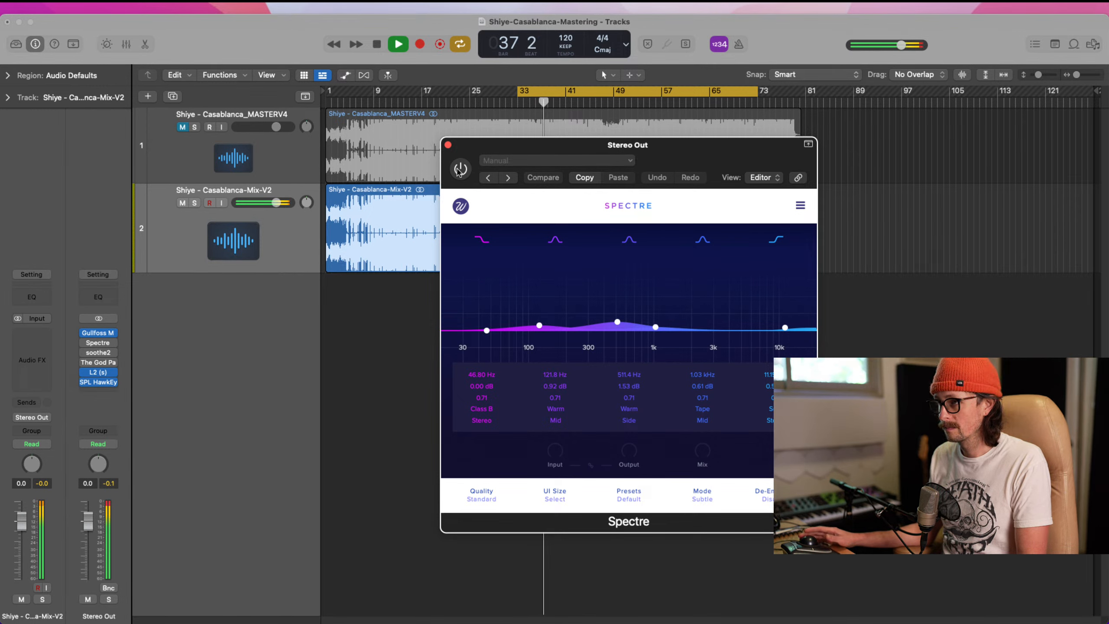
left_click(460, 170)
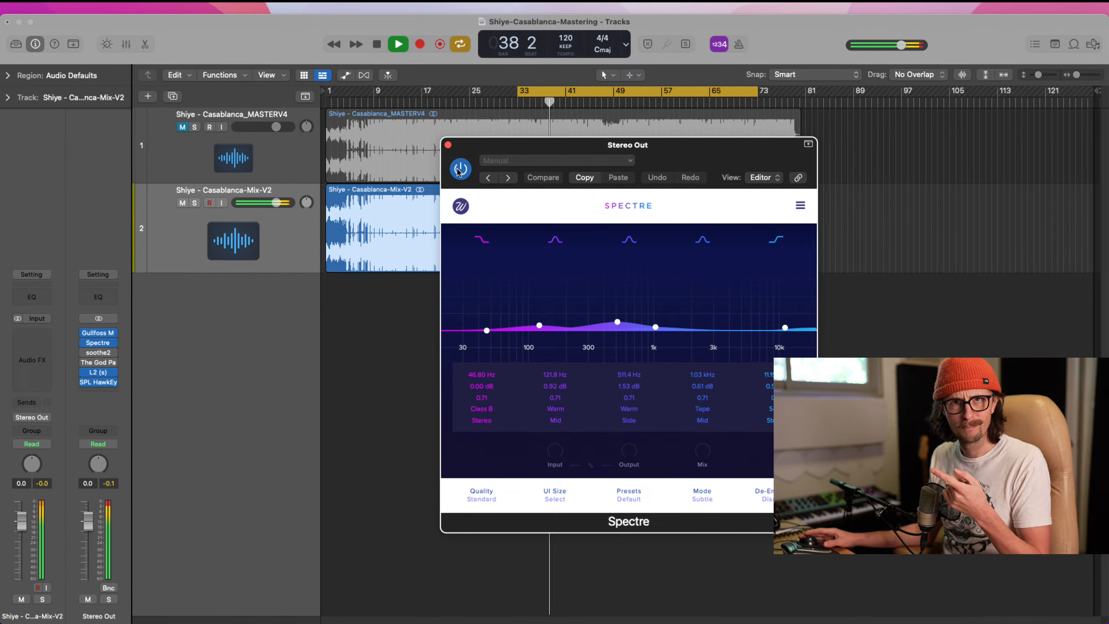
left_click(460, 170)
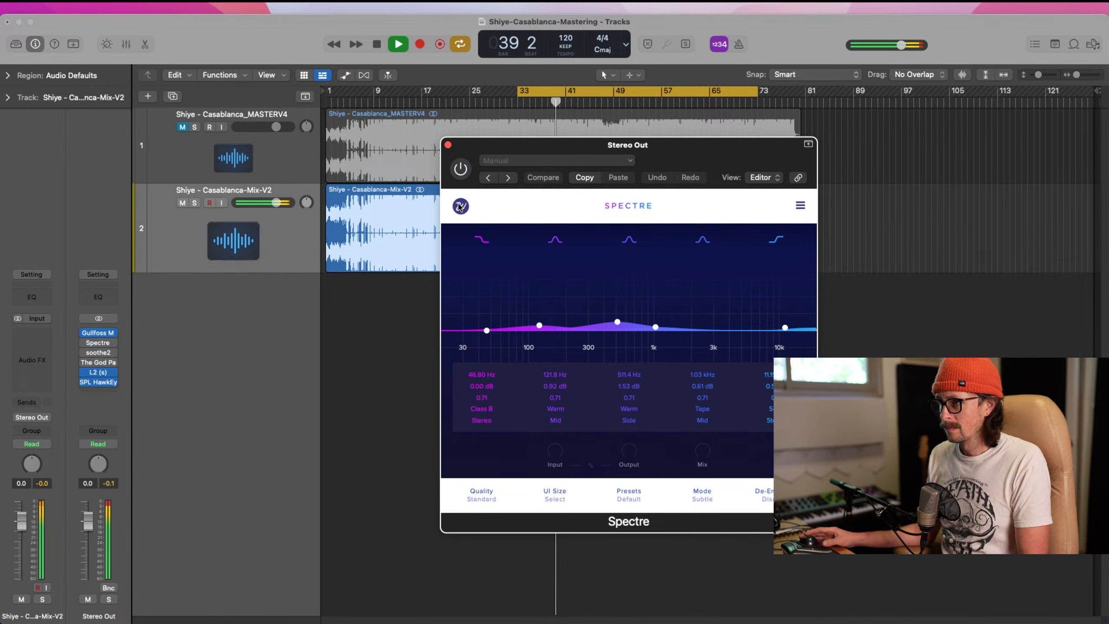
left_click(460, 169)
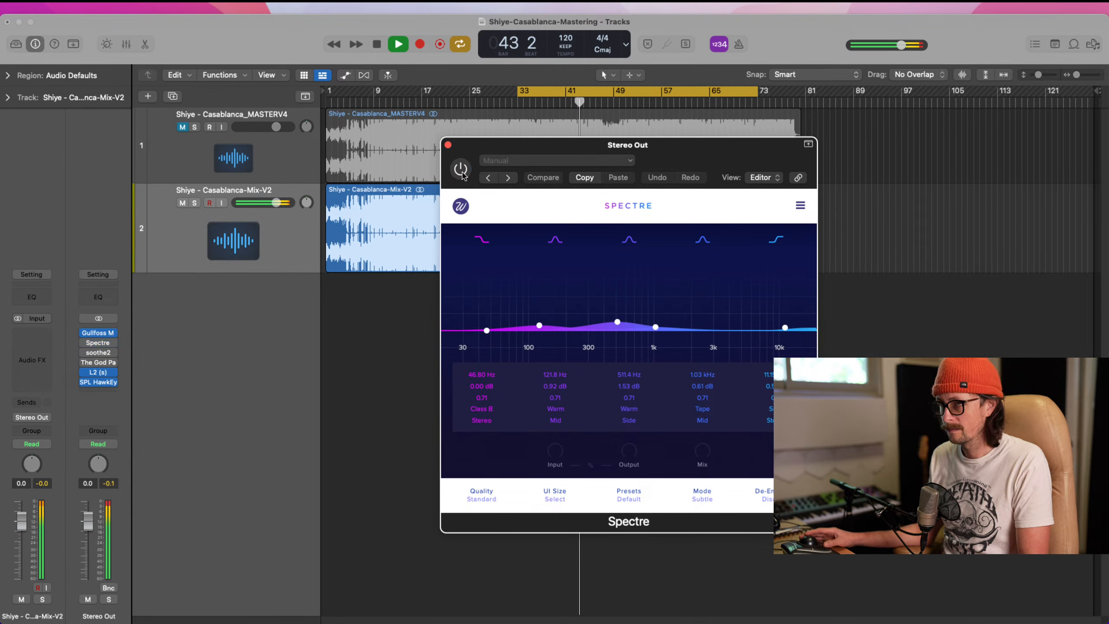
left_click(461, 170)
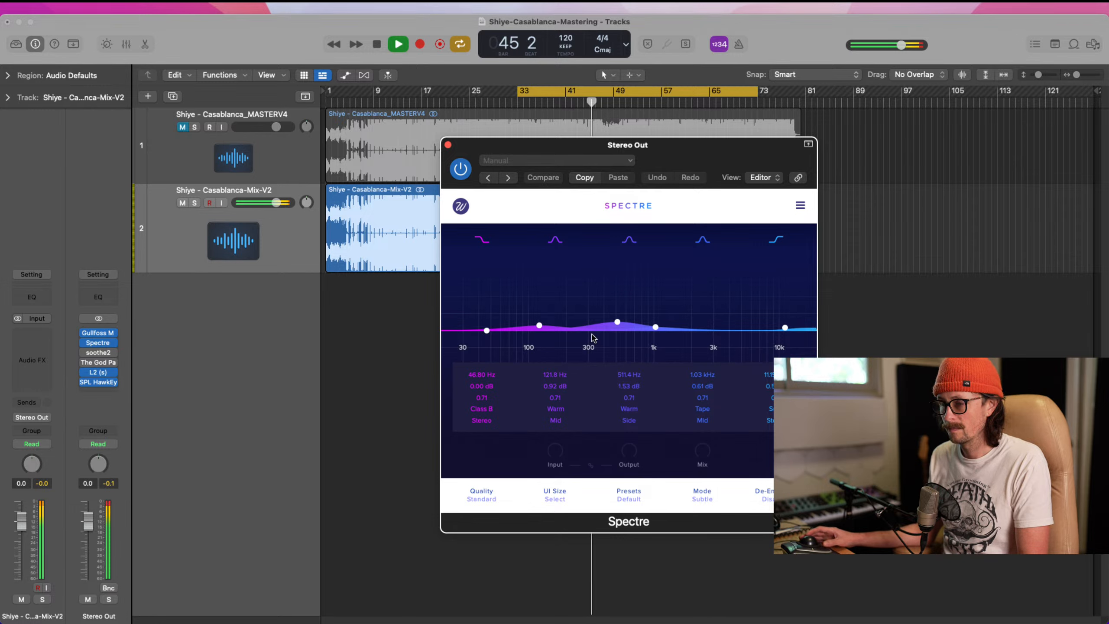
left_click(465, 169)
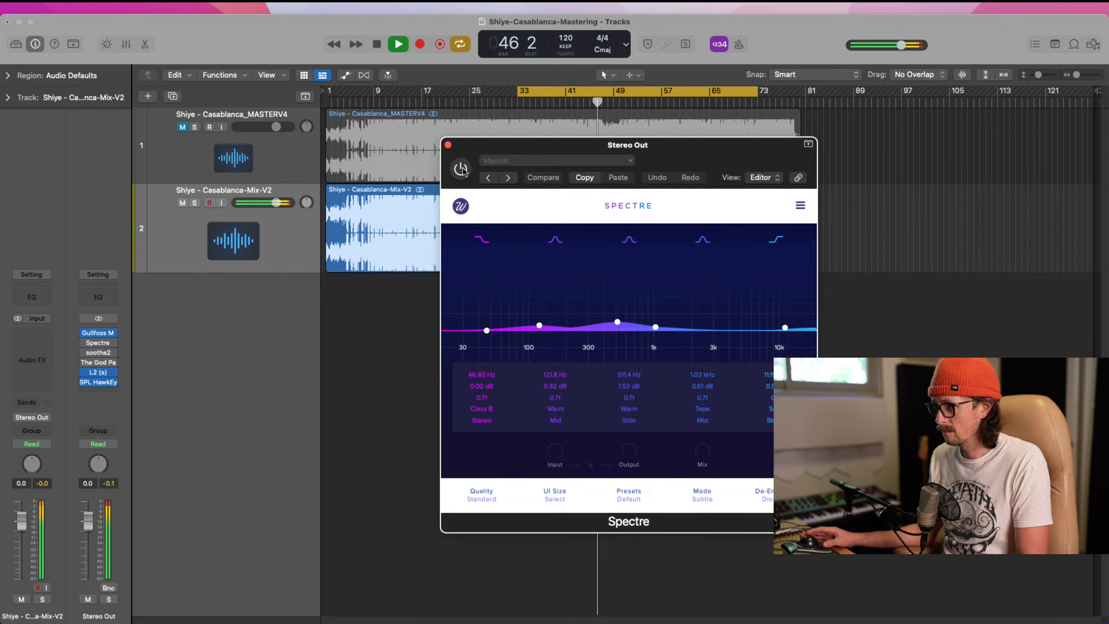
left_click(463, 170)
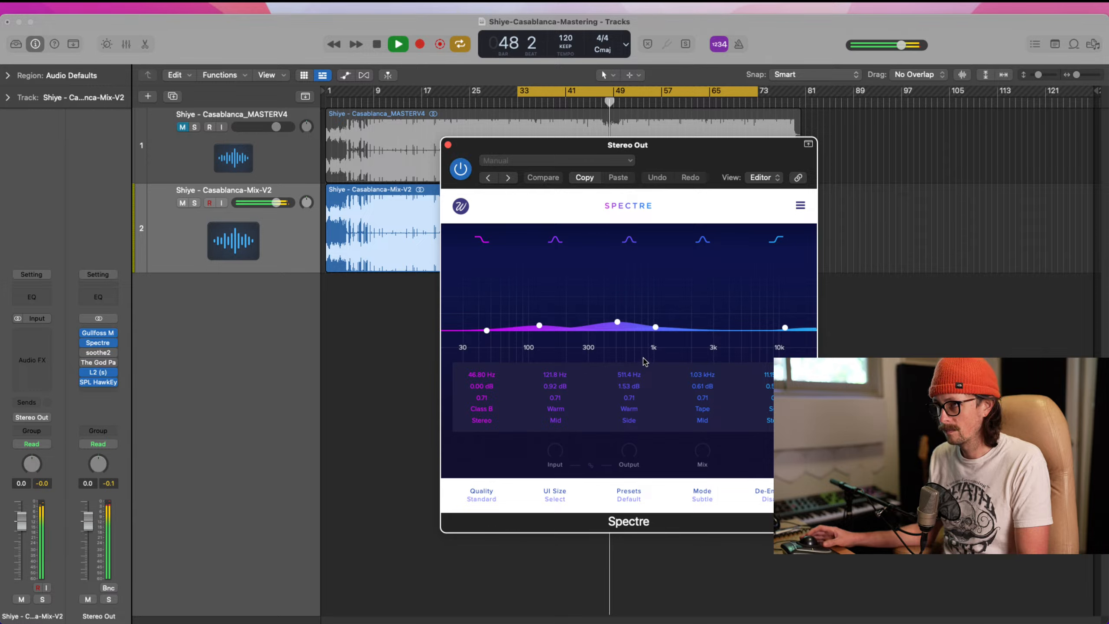
key("space")
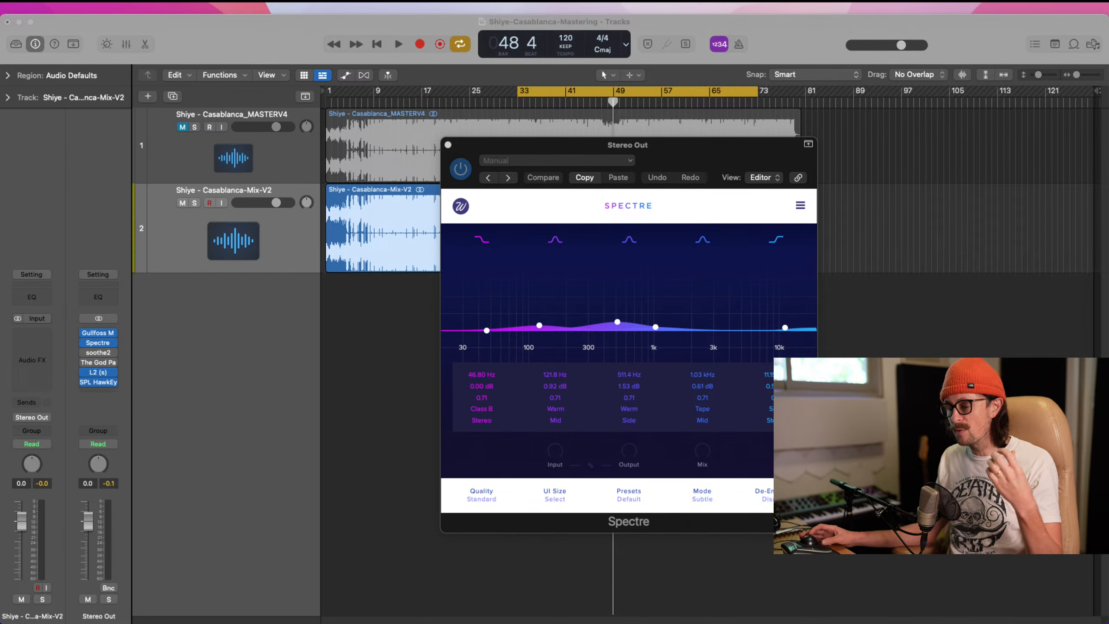
left_click(504, 486)
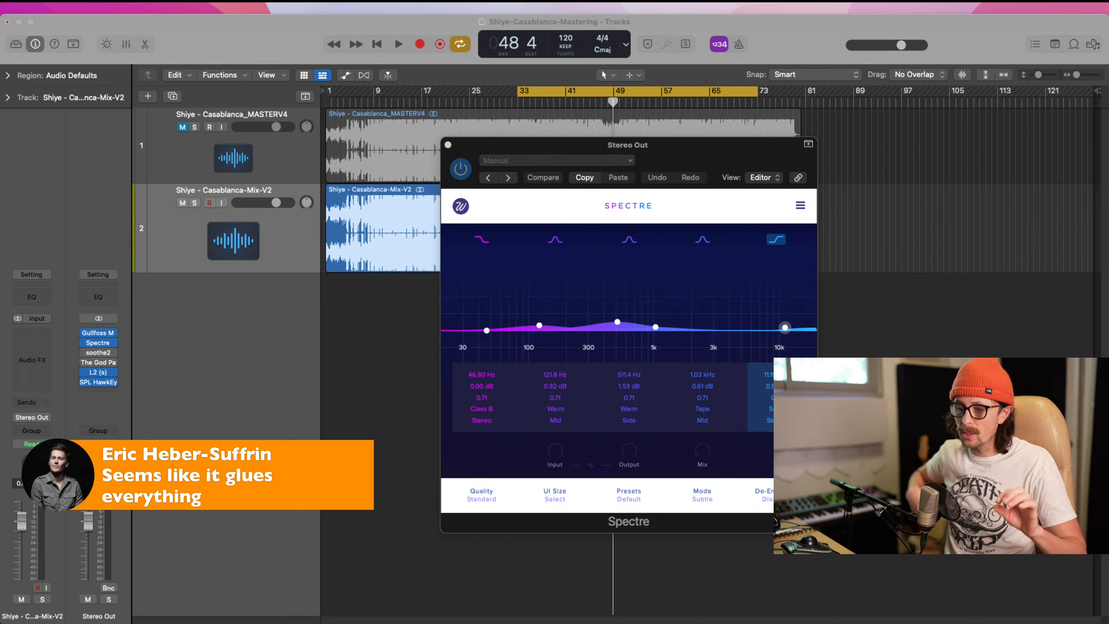
left_click(635, 395)
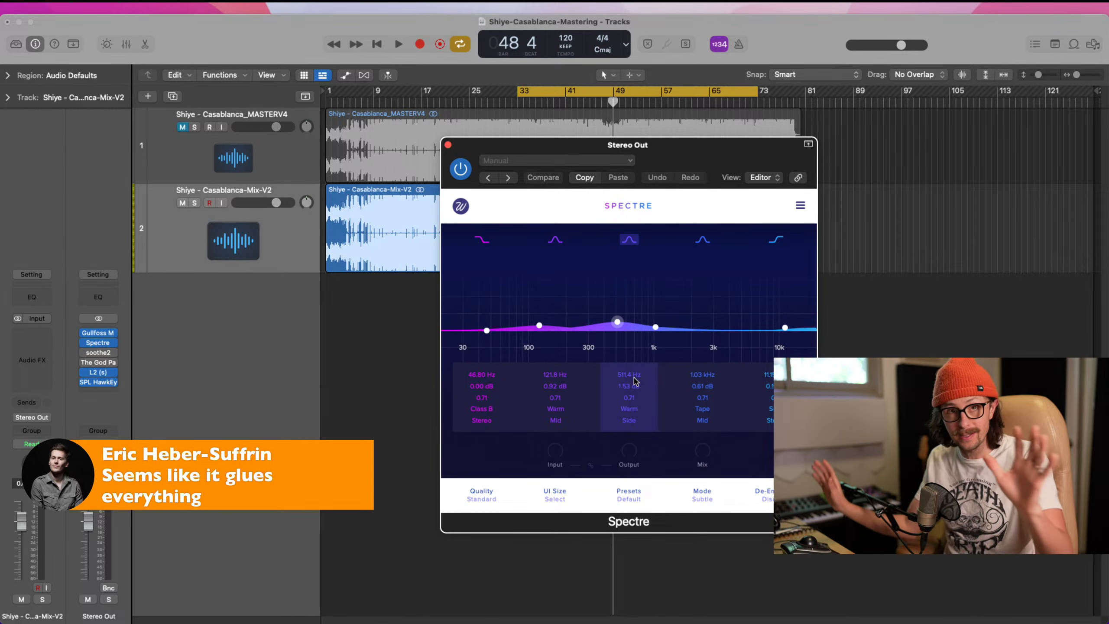
left_click(562, 388)
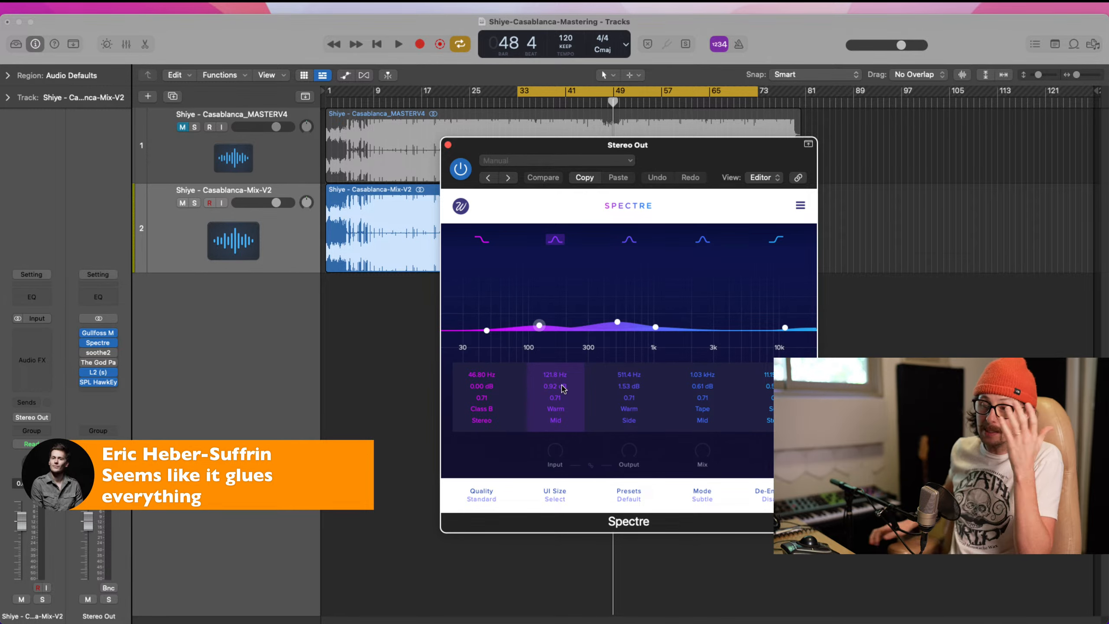
key("super+Tab")
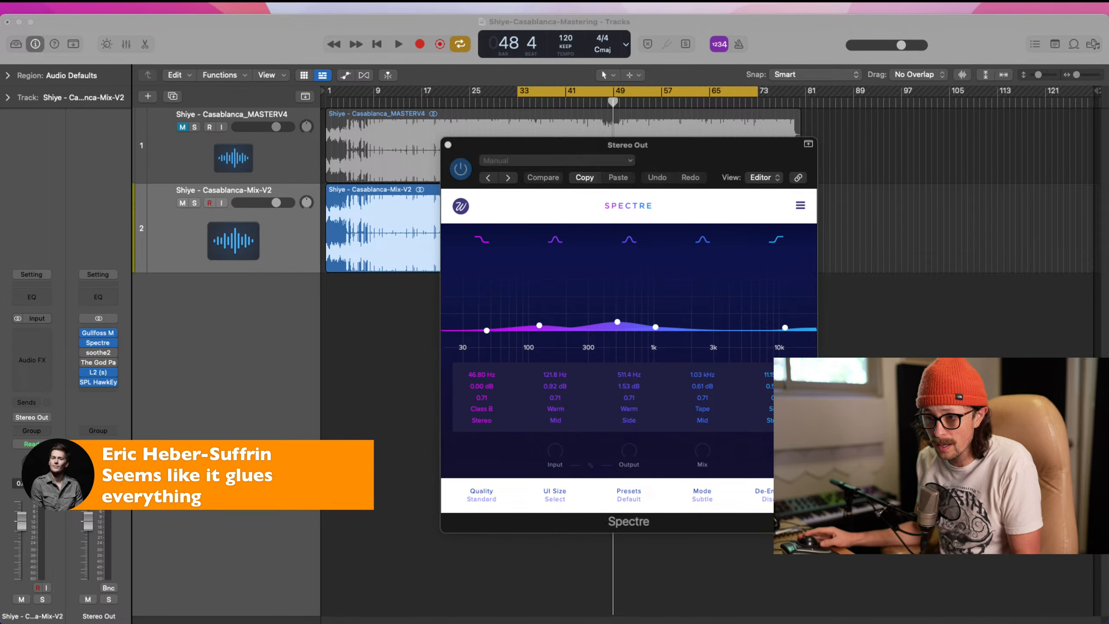
left_click(500, 503)
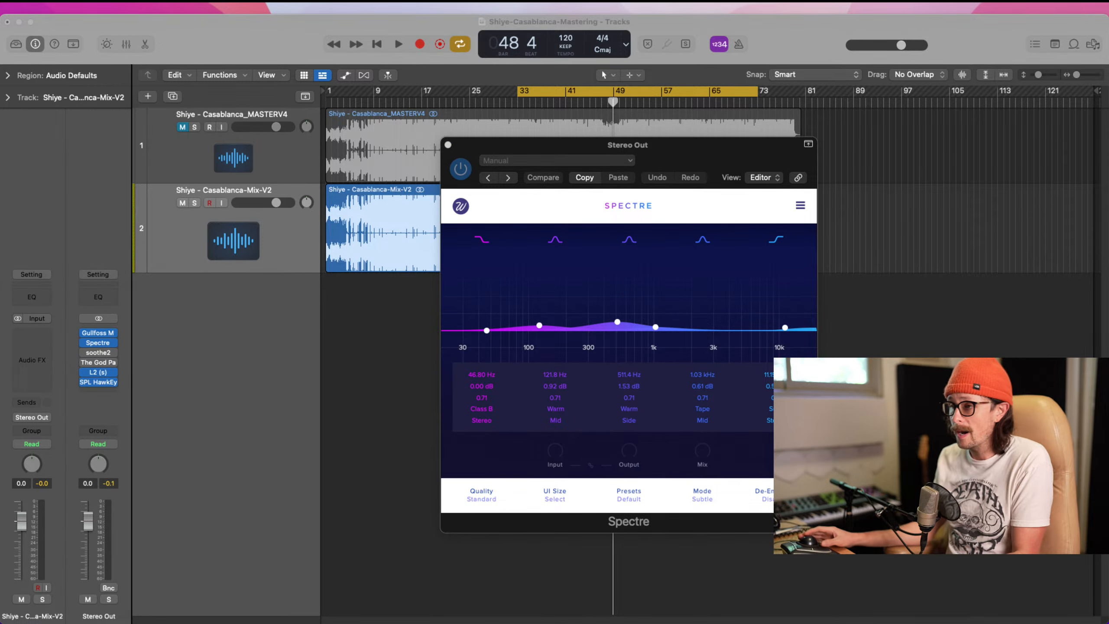
key("super+Tab")
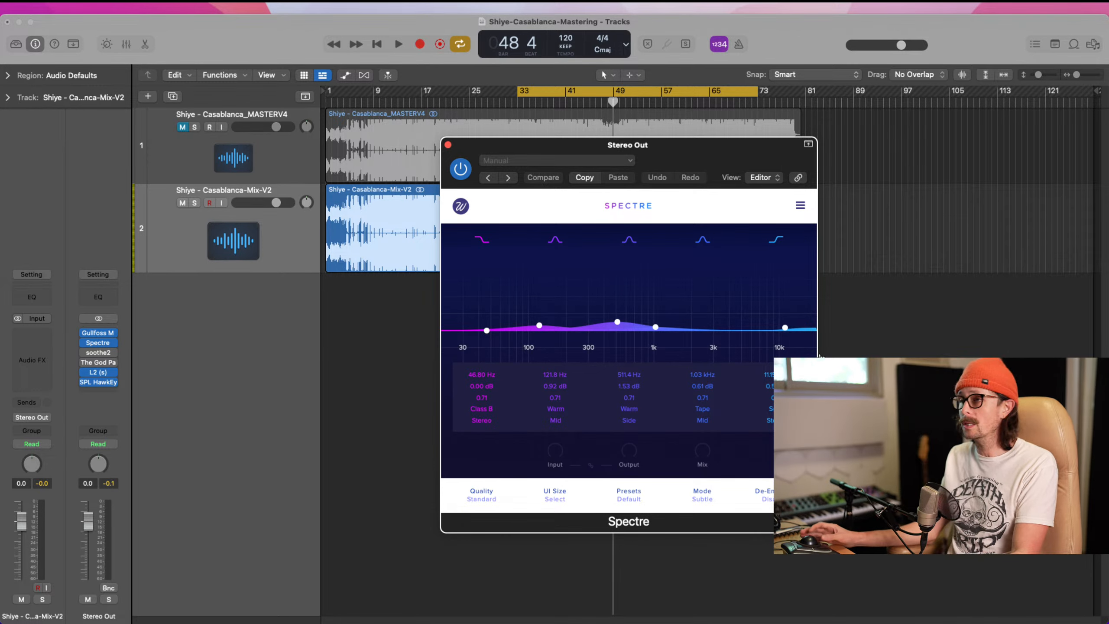
key("super+Tab")
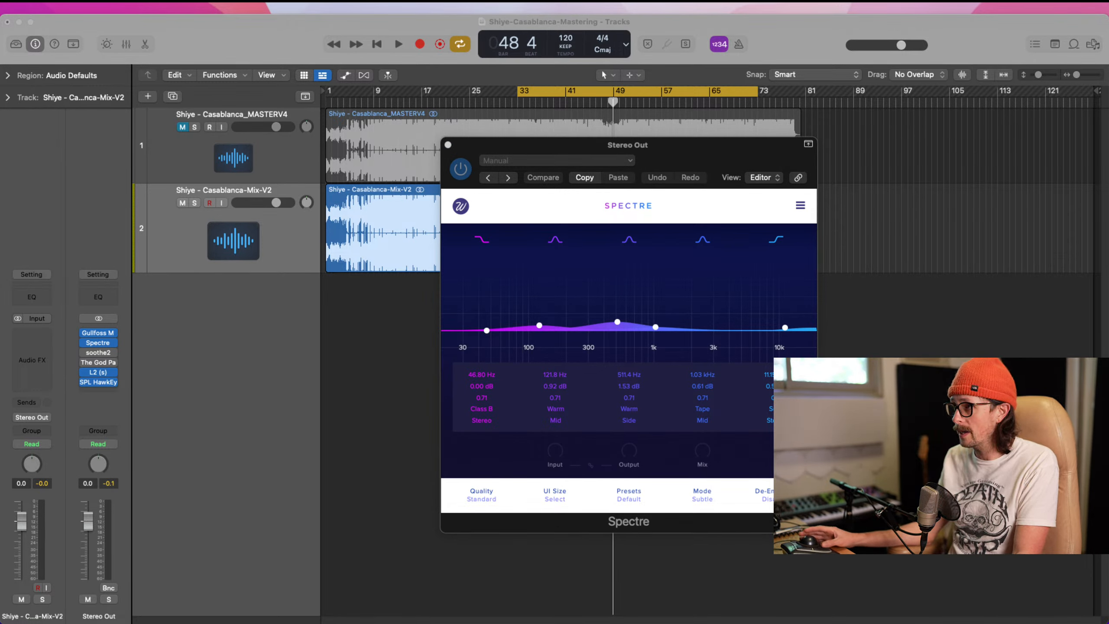
key("super+Tab")
During playback, exaggerate Spectre's 511 Hz Side band to about 8.8 dB and 122 Hz Mid band to about 6 dB, settling at 1.43 and 1.02 dB.
key("space")
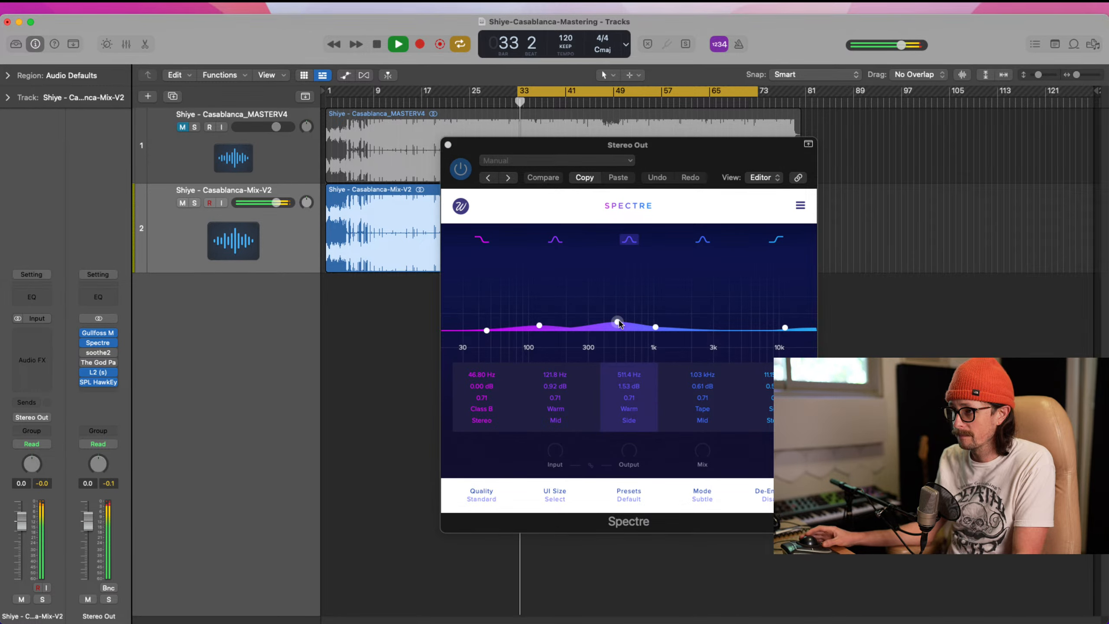
left_click_drag(617, 323, 618, 281)
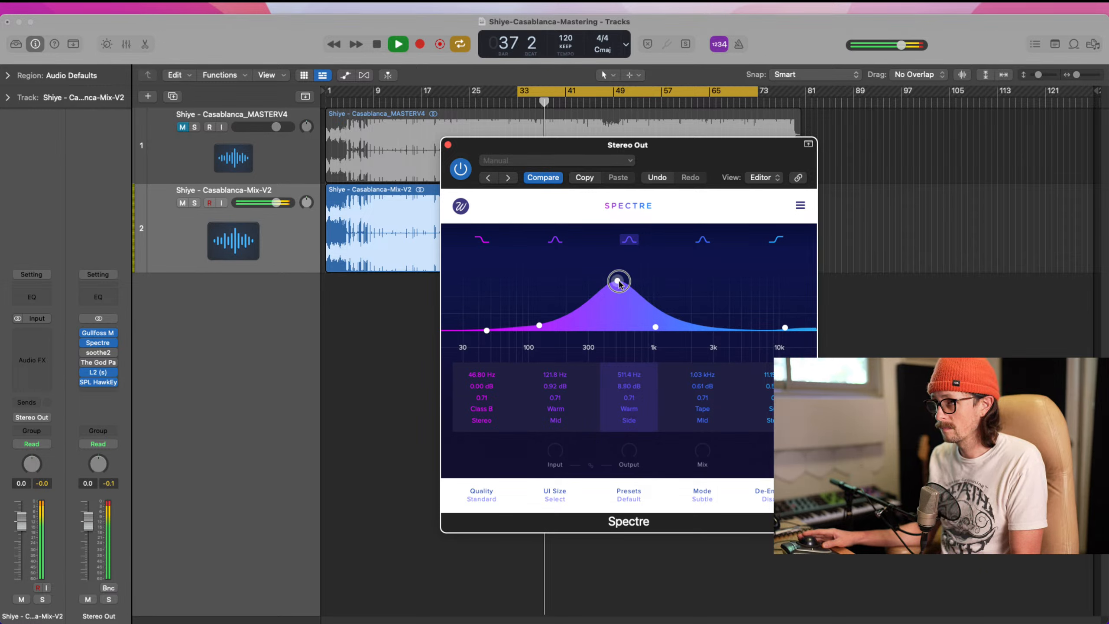
left_click_drag(619, 282, 620, 327)
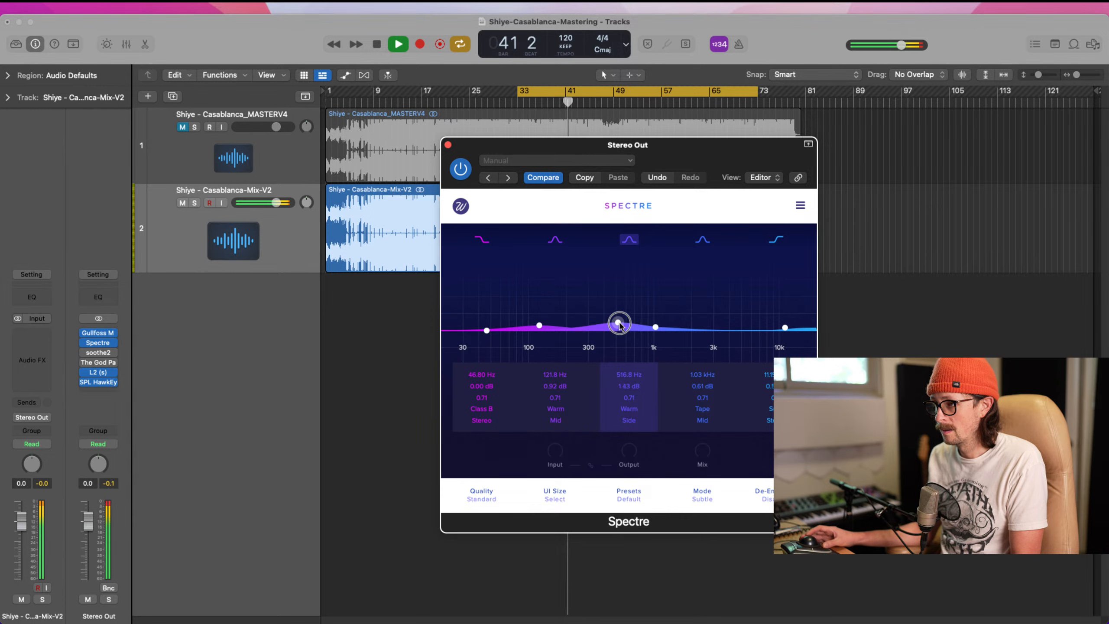
left_click_drag(539, 325, 541, 297)
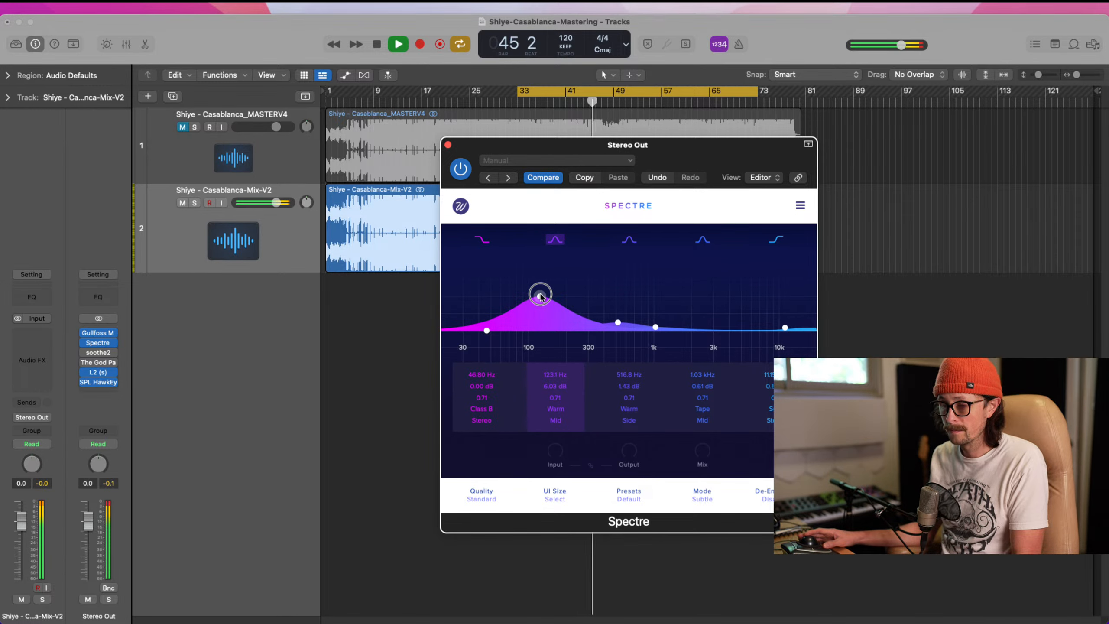
left_click_drag(541, 296, 540, 326)
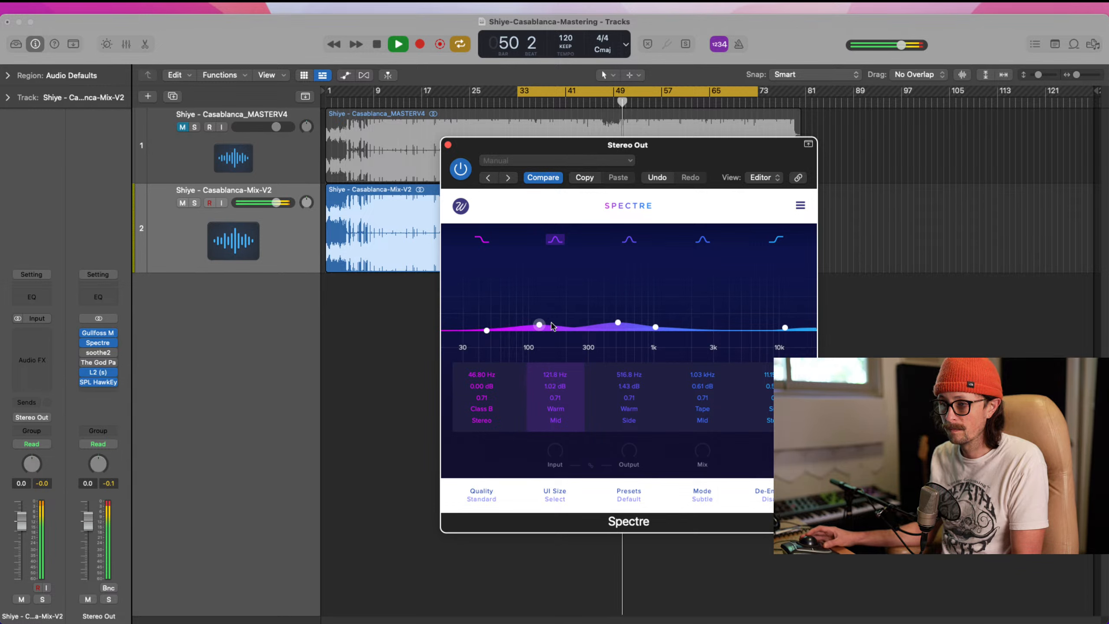
Compare the adjusted Spectre settings bypassed and active twice during playback, leave the plug-in active and stop.
left_click(461, 169)
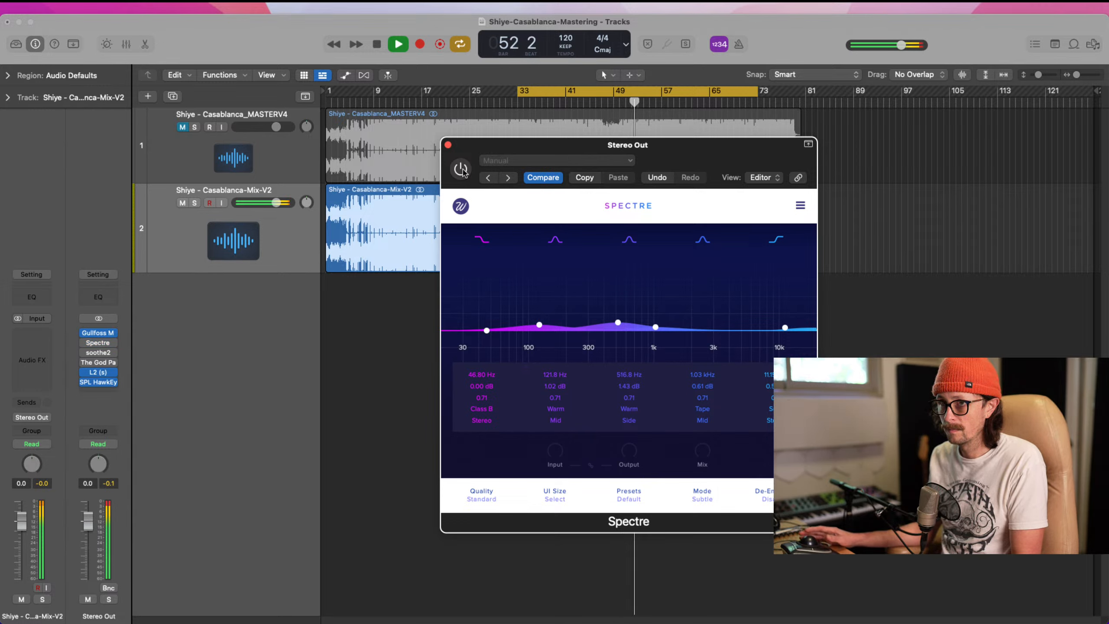
left_click(461, 169)
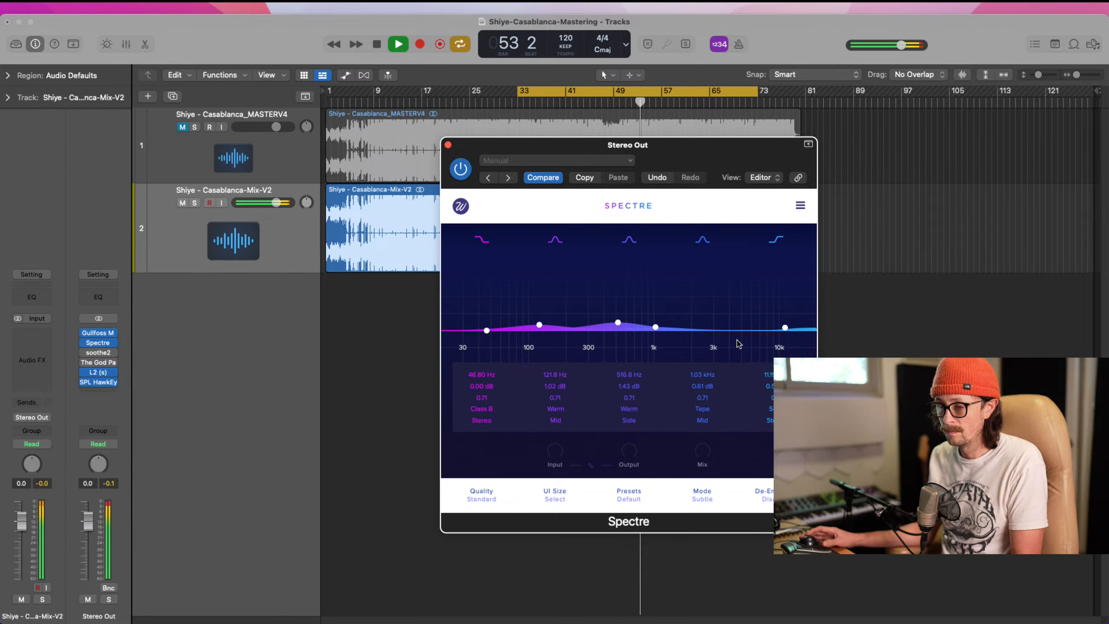
left_click(461, 169)
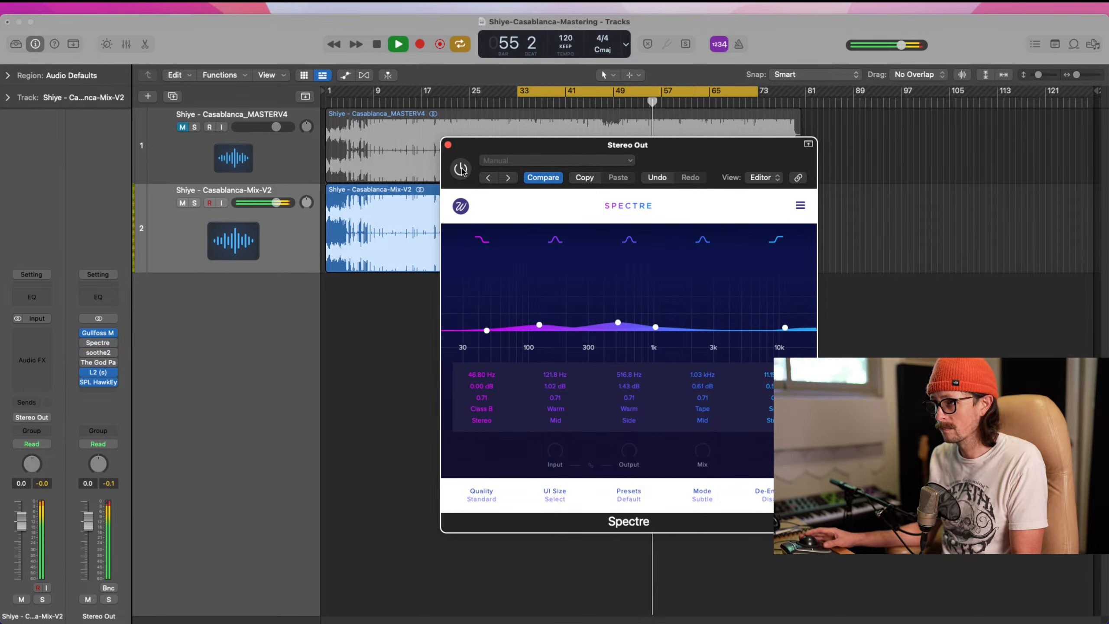
left_click(461, 169)
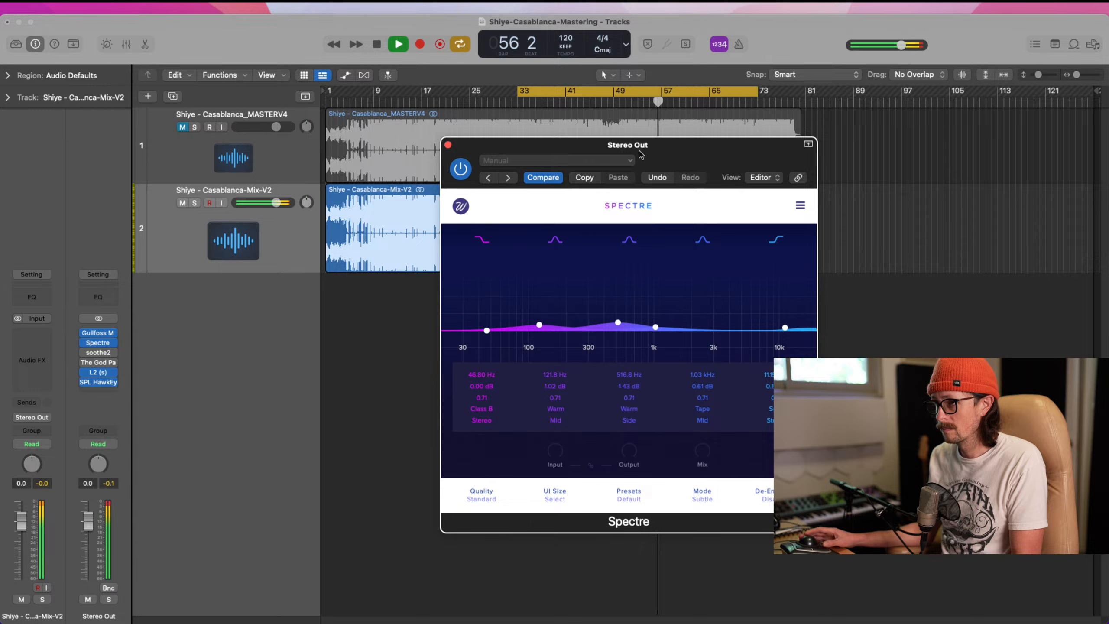
key("space")
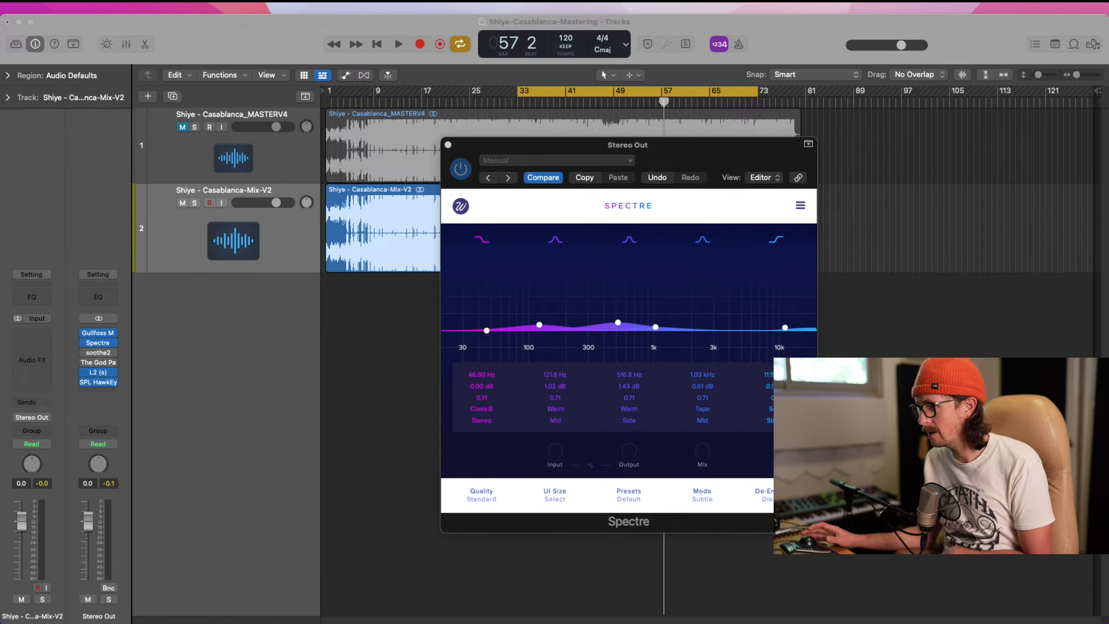
Review Spectre's quality and mode options, keeping quality on Standard and mode on Subtle.
left_click(351, 473)
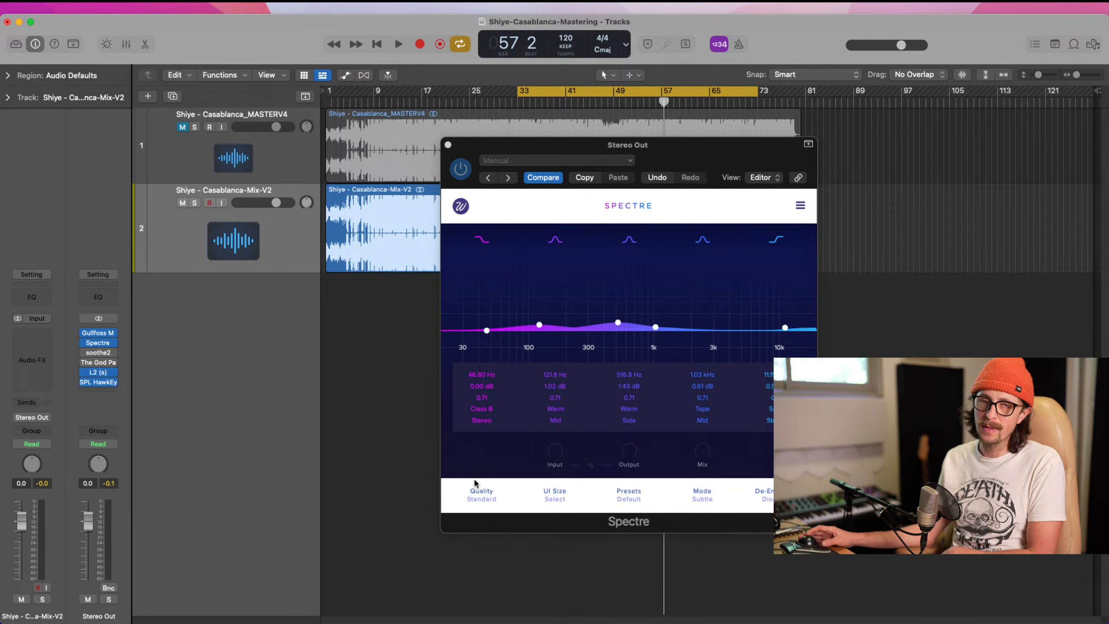
left_click(485, 497)
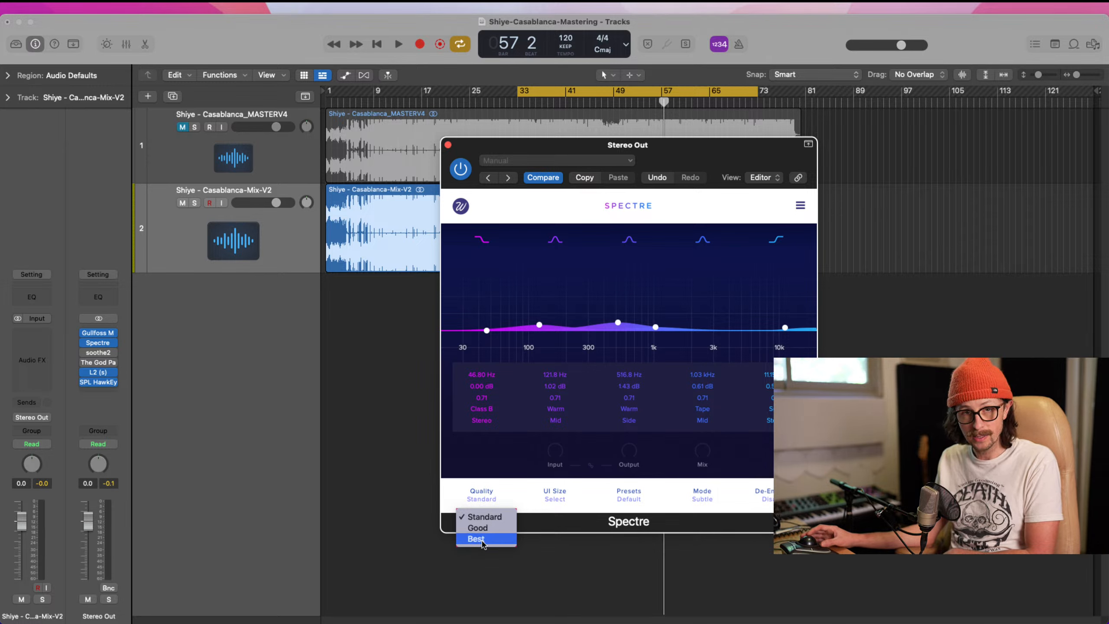
left_click(463, 483)
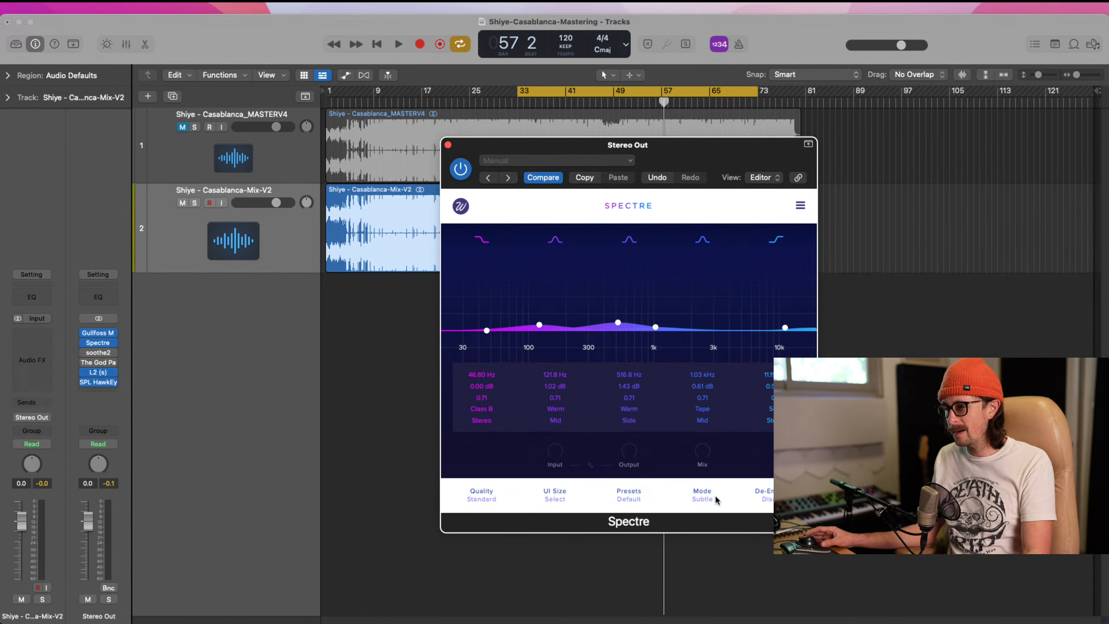
left_click(696, 498)
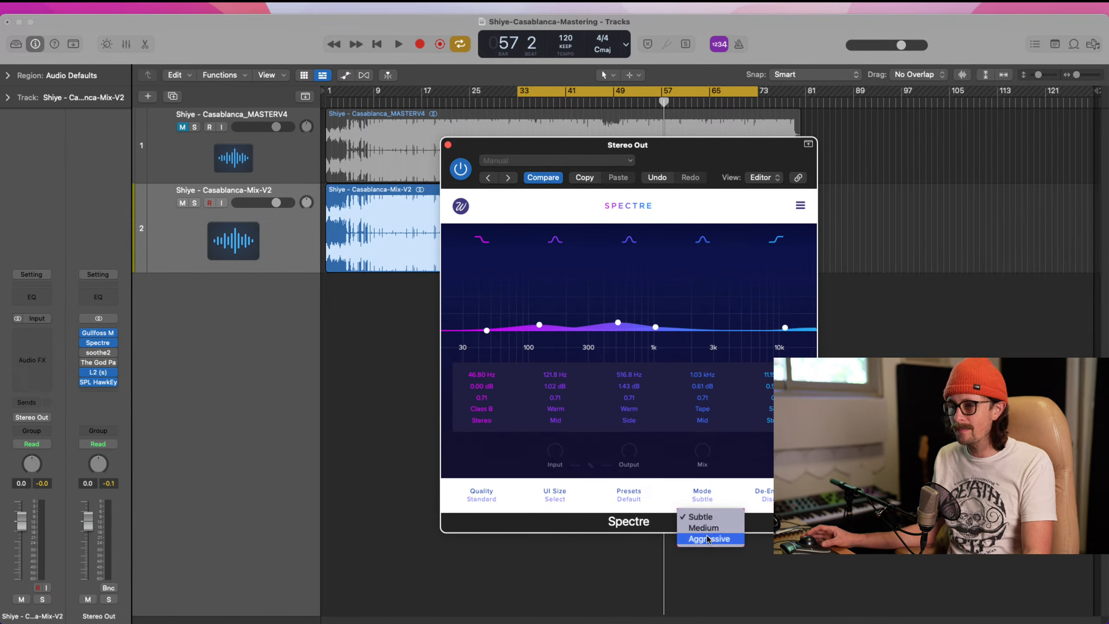
left_click(693, 502)
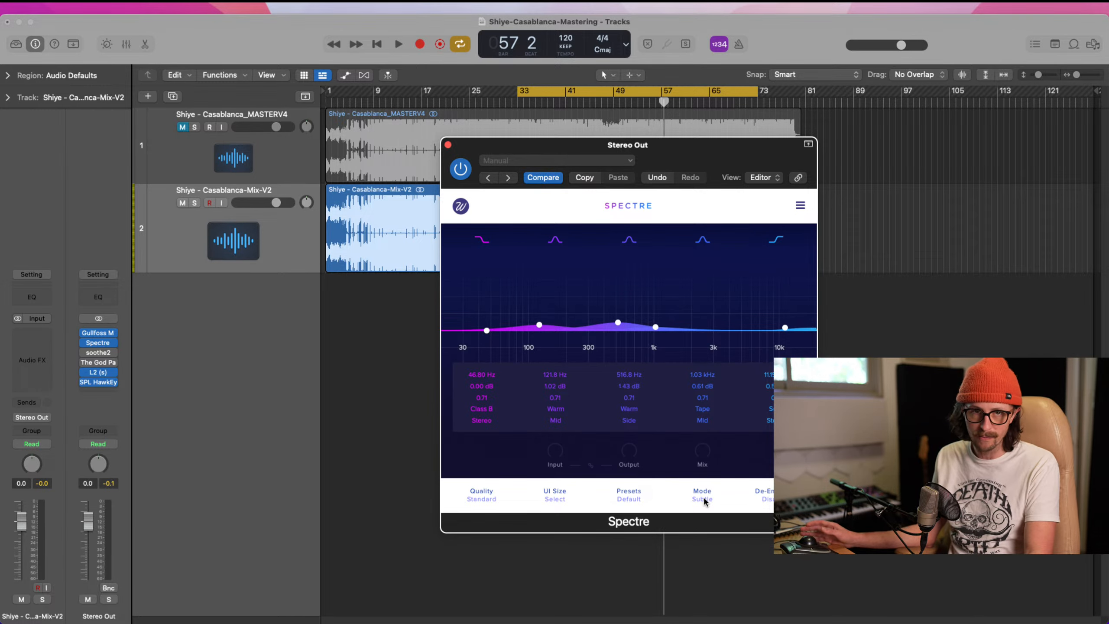
Reposition the Spectre window so every band is in view and check the De-Emphasis options, keeping Disabled.
left_click_drag(687, 148, 485, 76)
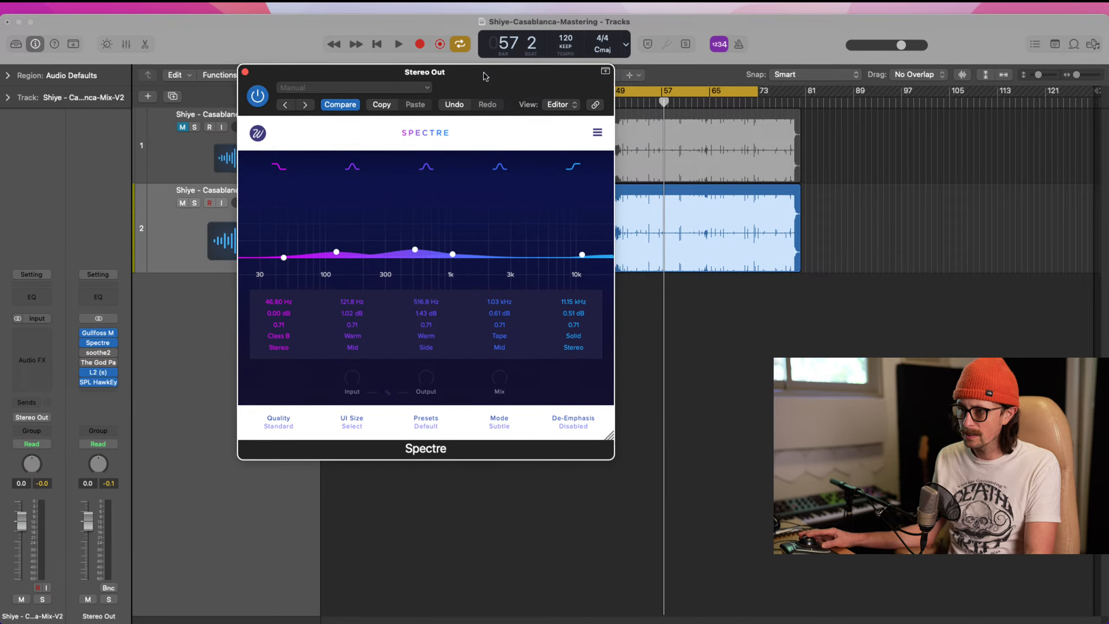
left_click(577, 427)
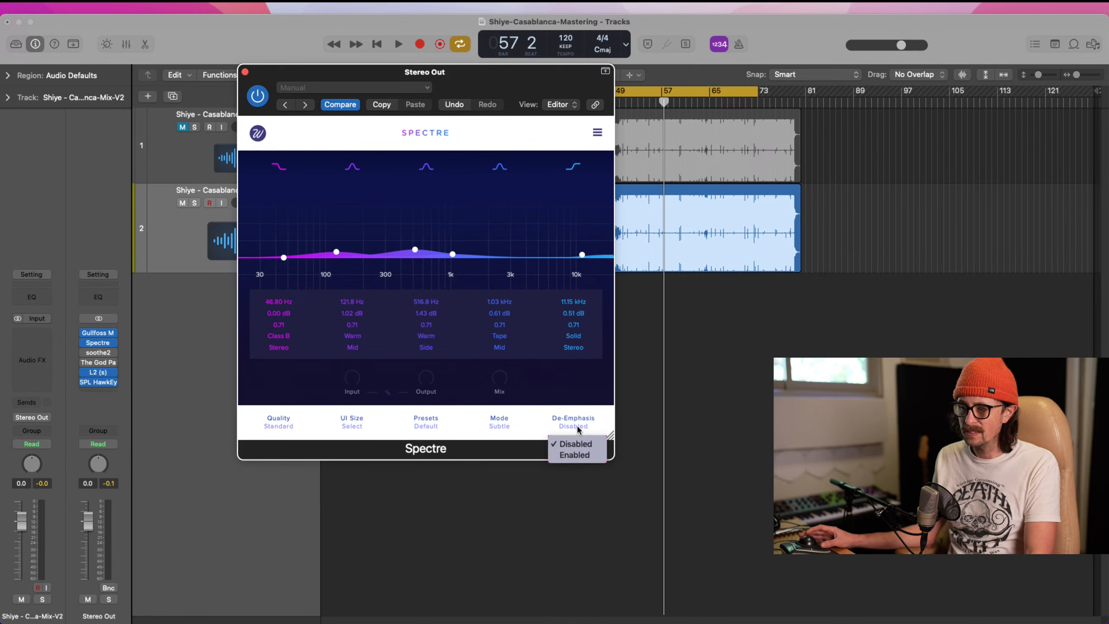
left_click(548, 413)
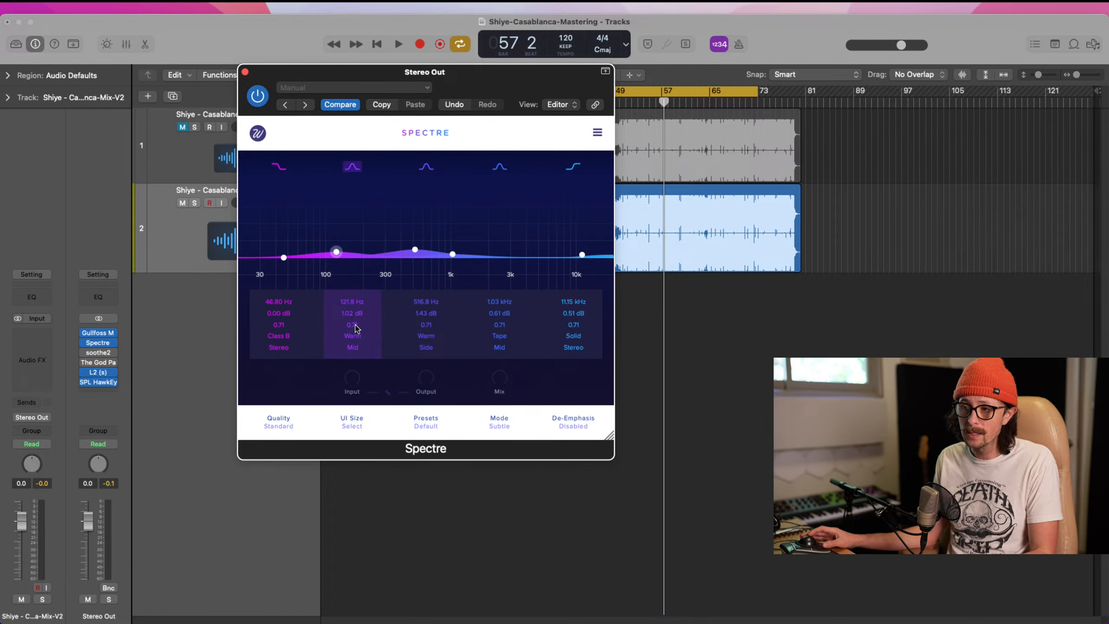
Narrow two Spectre bands, setting the Q of the 121.8 Hz Mid band to 0.99 and the 516.8 Hz Side band to 1.23.
mouse_move(356, 328)
left_mouse_down()
mouse_move(357, 297)
mouse_move(355, 337)
mouse_move(355, 316)
left_mouse_up()
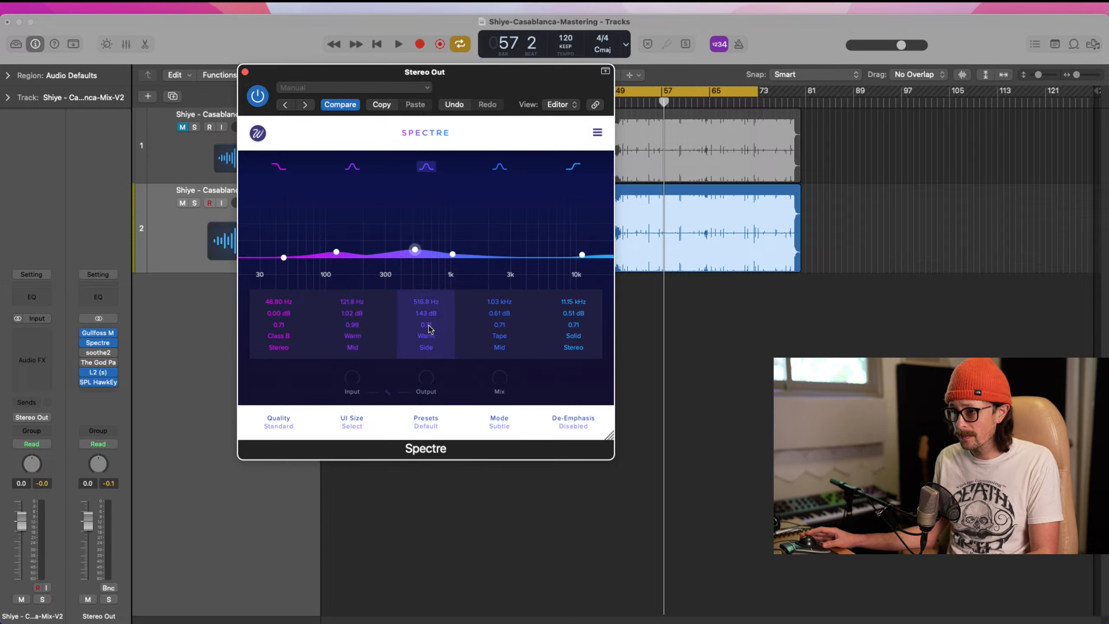
mouse_move(430, 328)
left_mouse_down()
mouse_move(425, 347)
mouse_move(427, 296)
mouse_move(423, 324)
mouse_move(417, 313)
left_mouse_up()
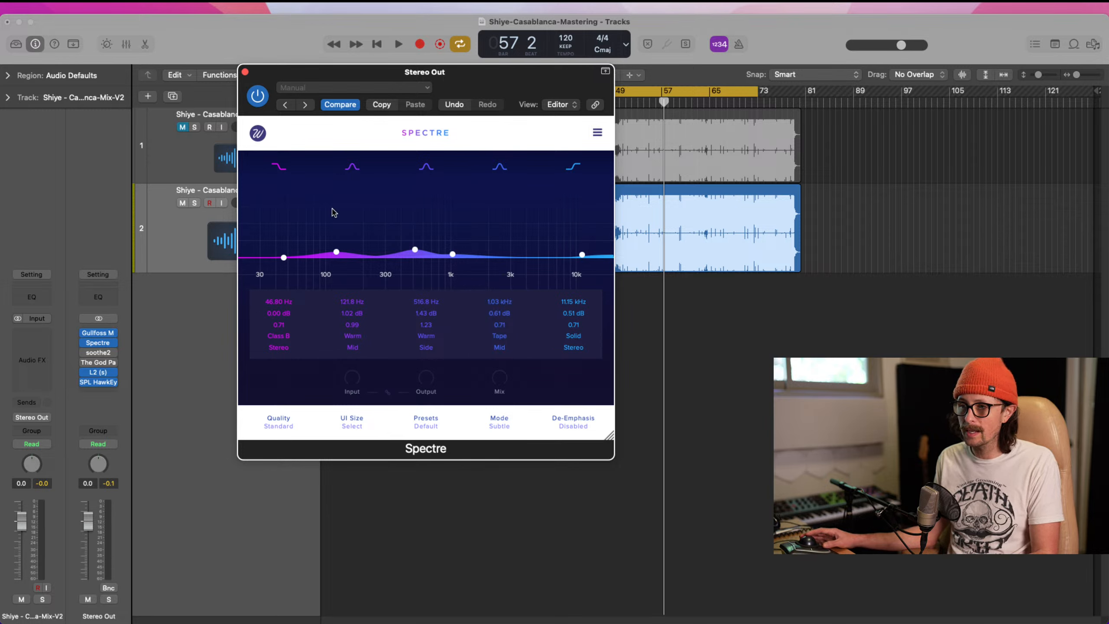
key("super+Tab")
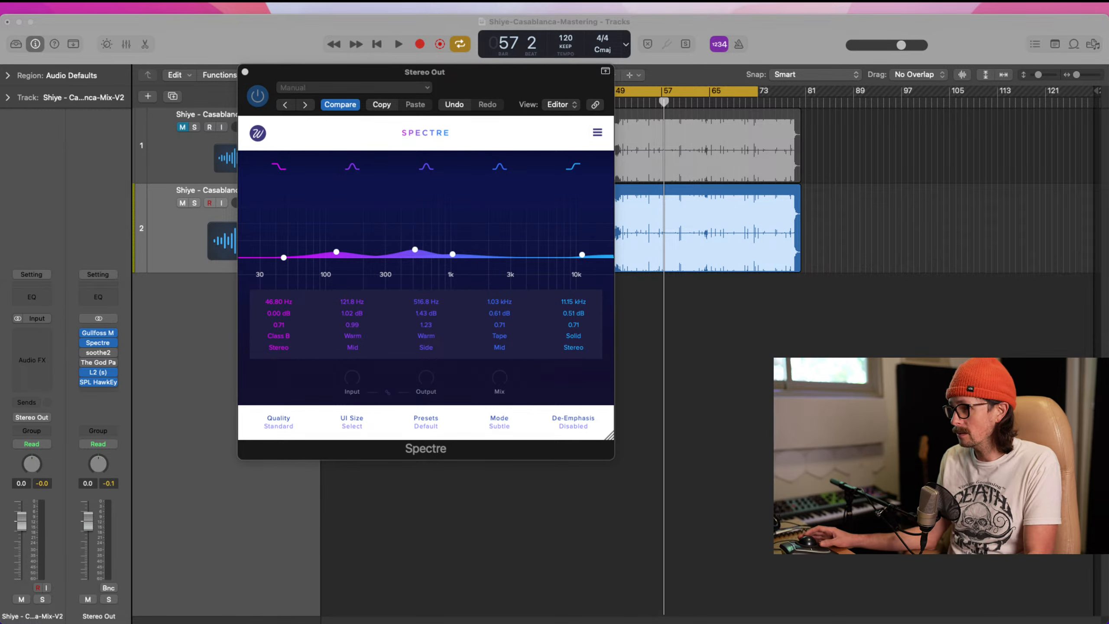
key("super+Tab")
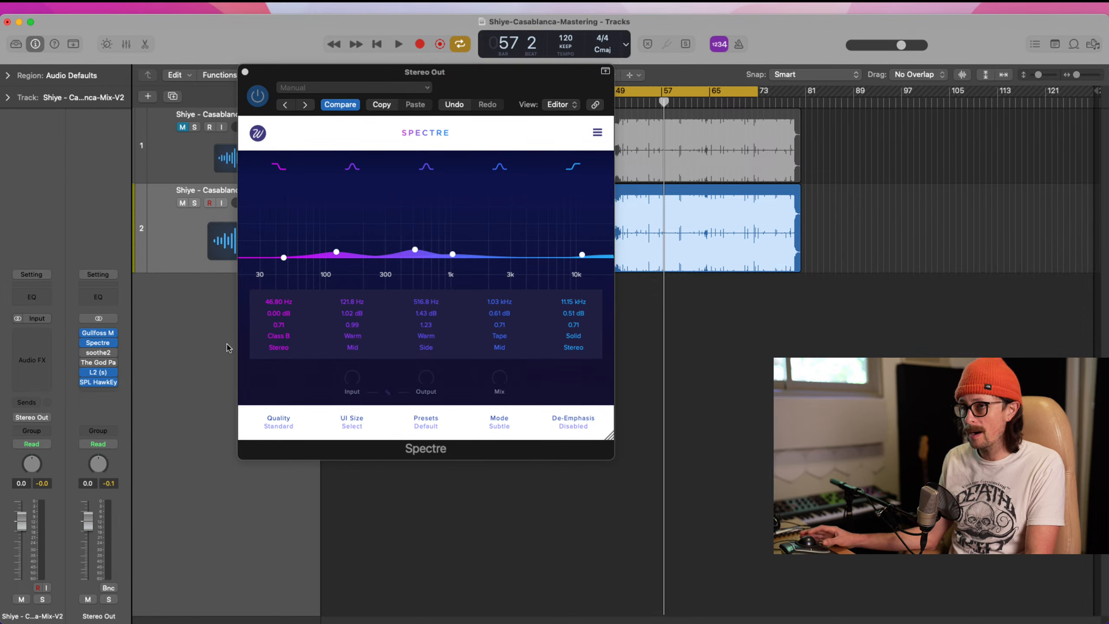
Activate soothe2 on the Stereo Out, reposition its window over Spectre, and switch delta listening on and off.
left_click(99, 353)
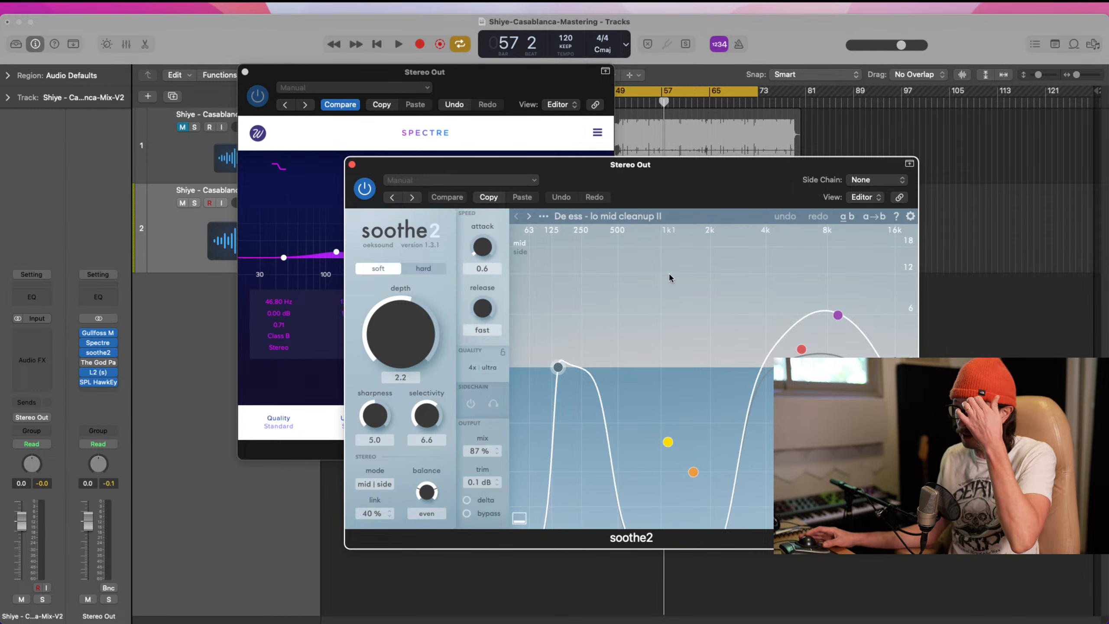
left_click_drag(717, 203, 617, 178)
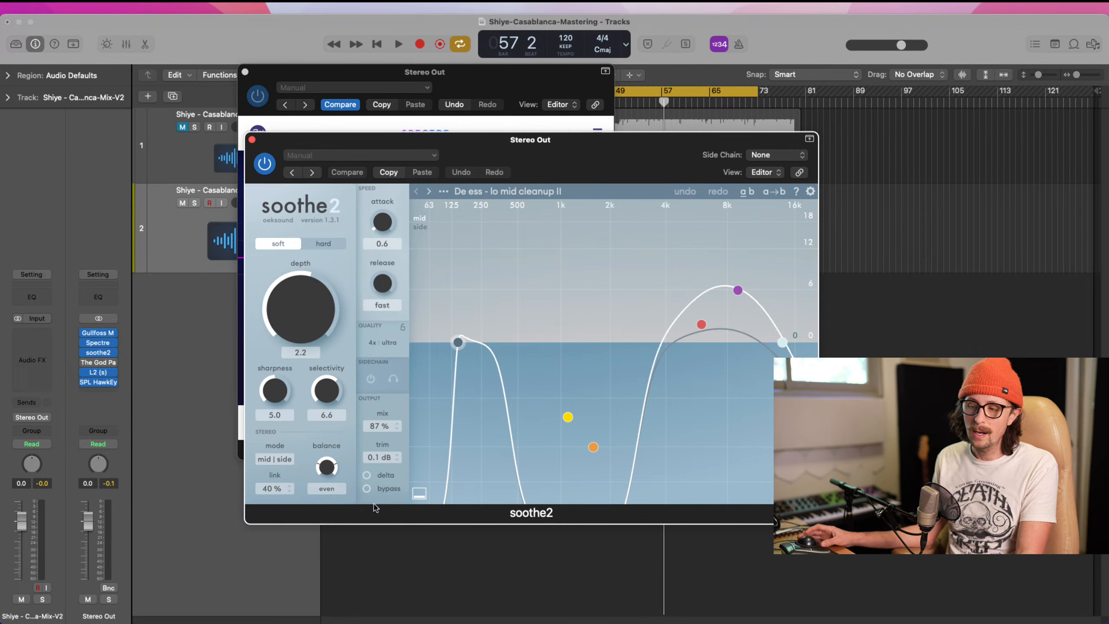
left_click(367, 476)
left_click(367, 476)
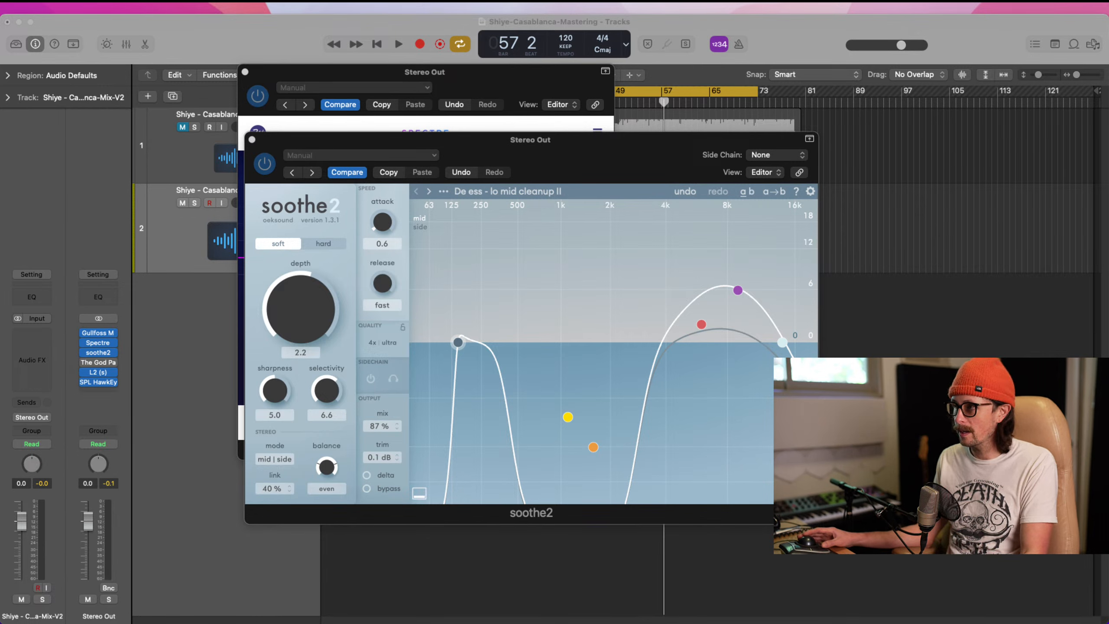
Play the cycle with soothe2's delta listening on, sweep the attack up and down, and settle it at 0.3.
key("space")
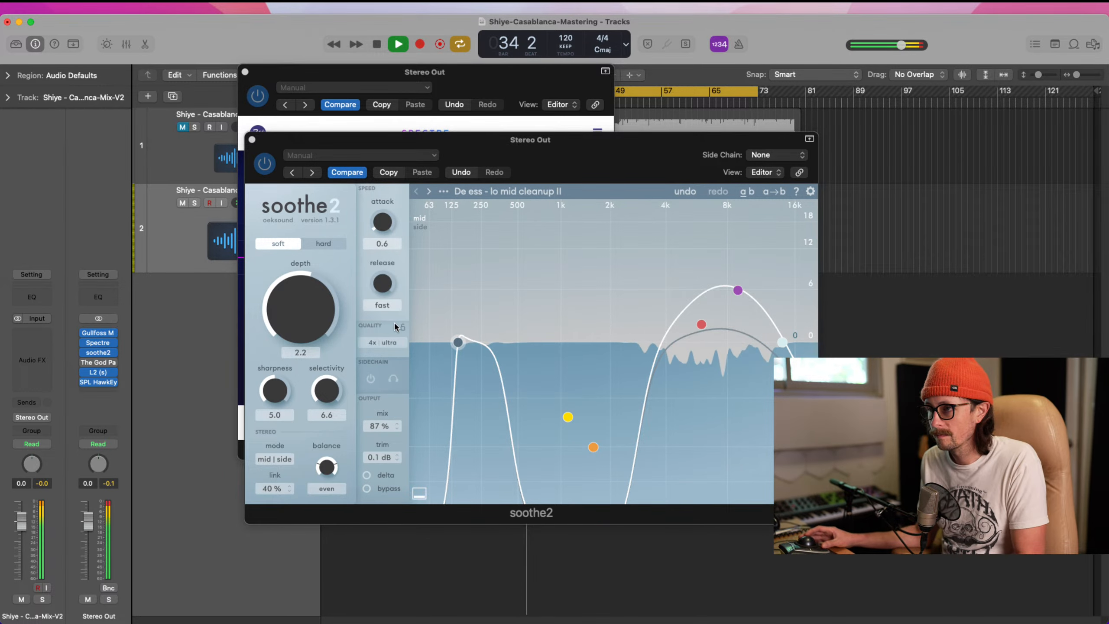
left_click(367, 475)
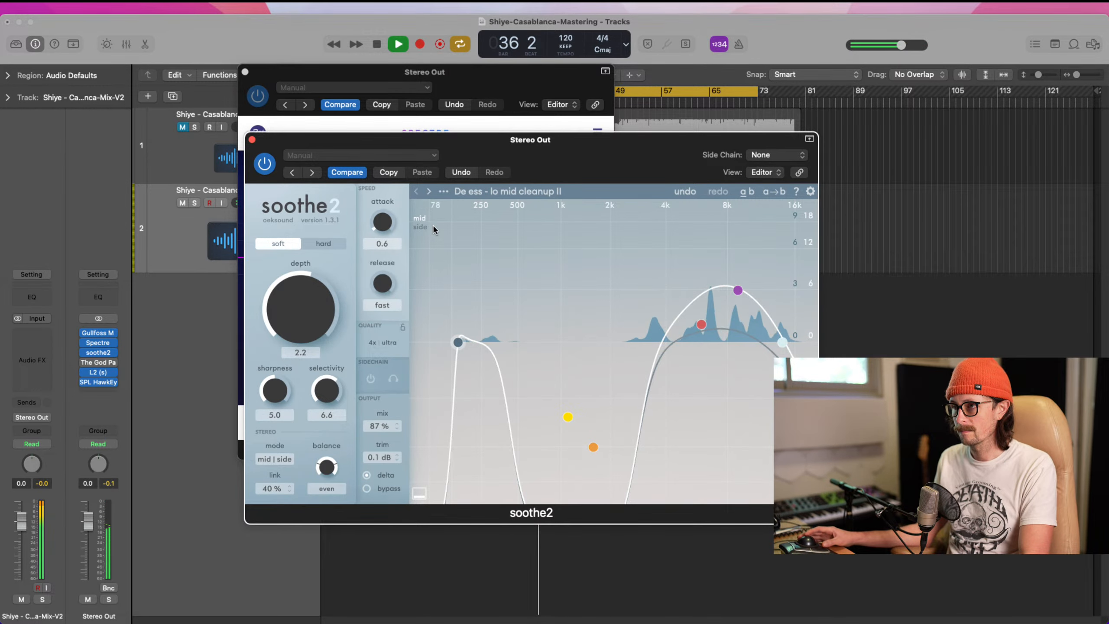
left_click_drag(380, 225, 380, 171)
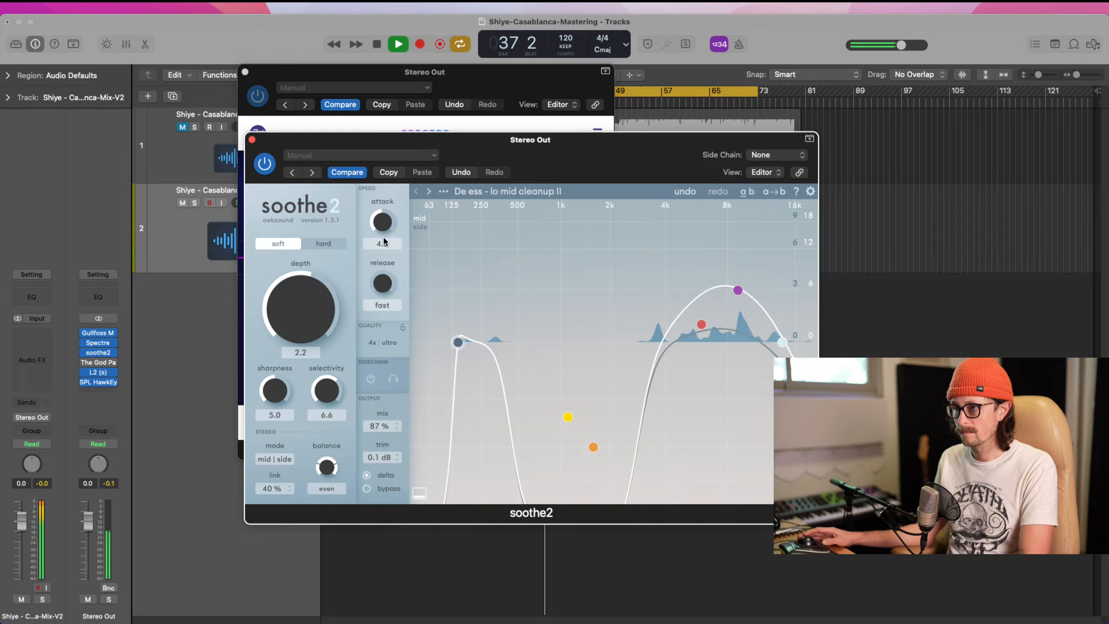
left_click_drag(386, 225, 378, 297)
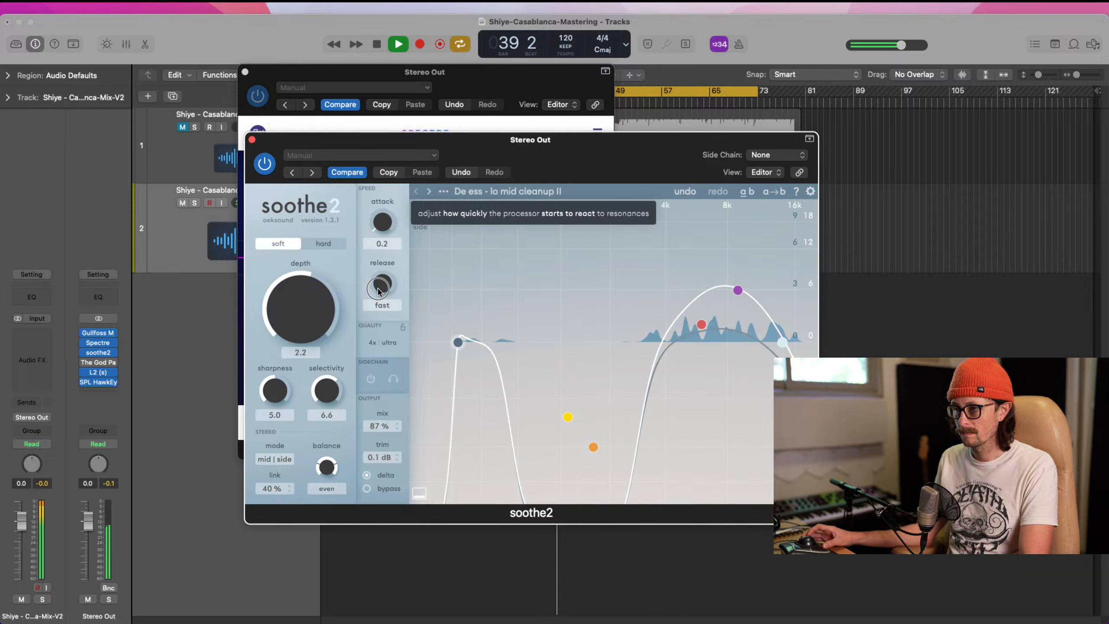
left_click_drag(381, 224, 381, 213)
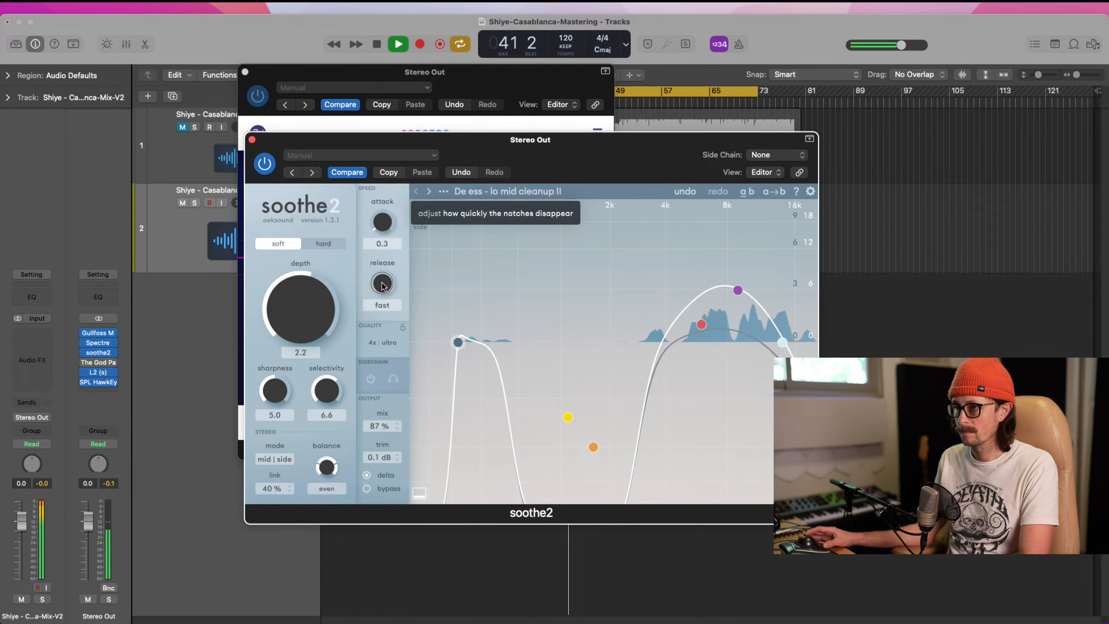
Sweep soothe2's release through slower values during playback, settle it at 4.7, and turn delta listening off.
left_click_drag(383, 283, 388, 205)
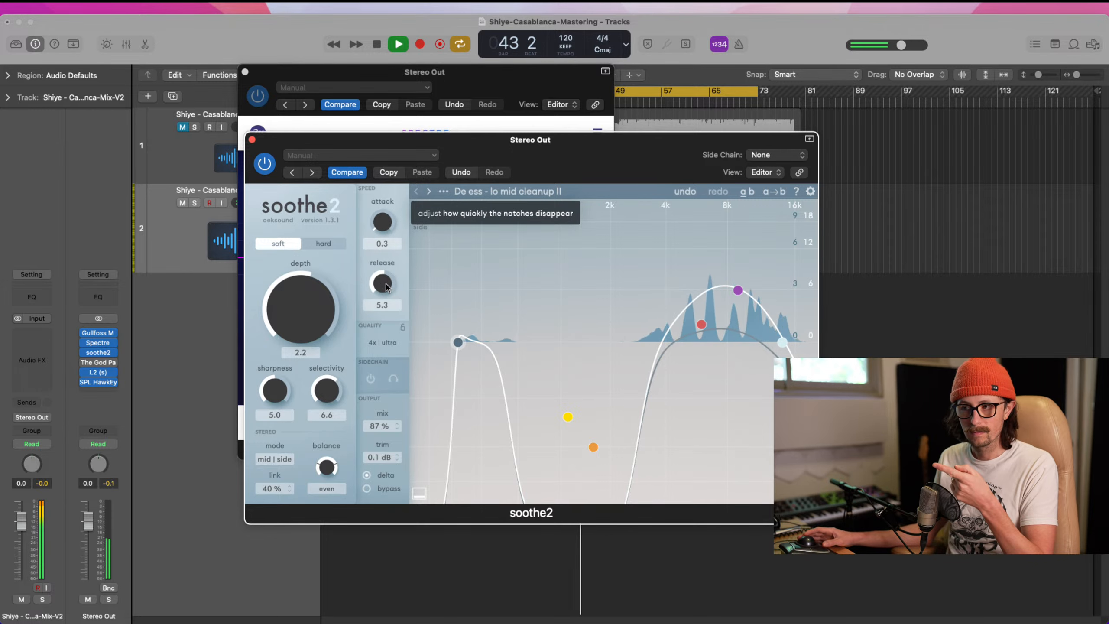
left_click_drag(386, 287, 387, 291)
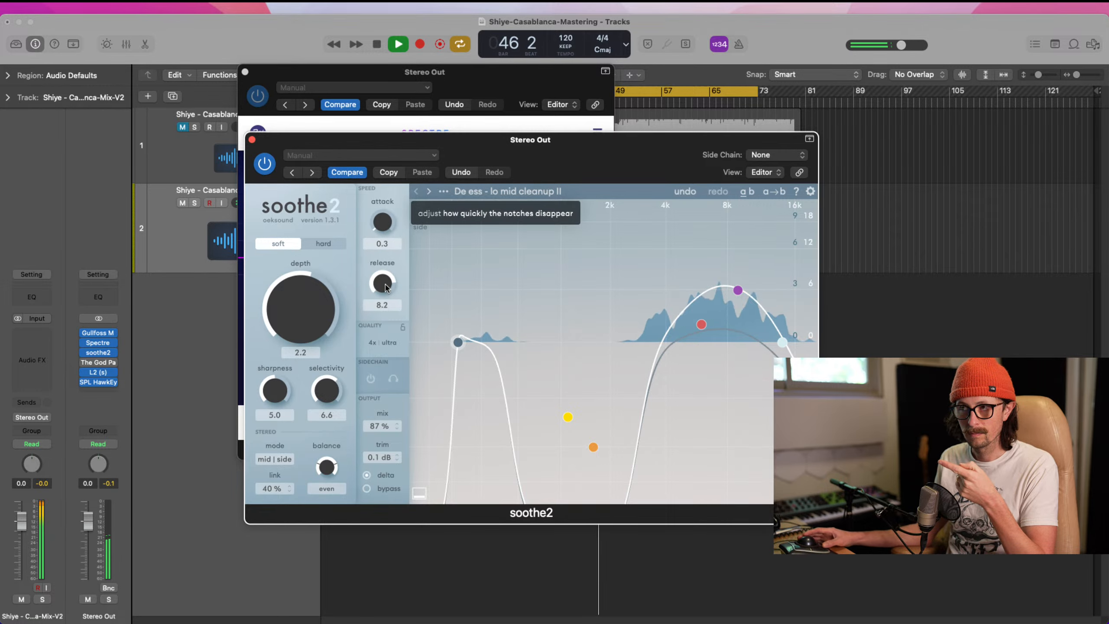
mouse_move(385, 285)
left_mouse_down()
mouse_move(381, 328)
mouse_move(384, 279)
mouse_move(379, 298)
left_mouse_up()
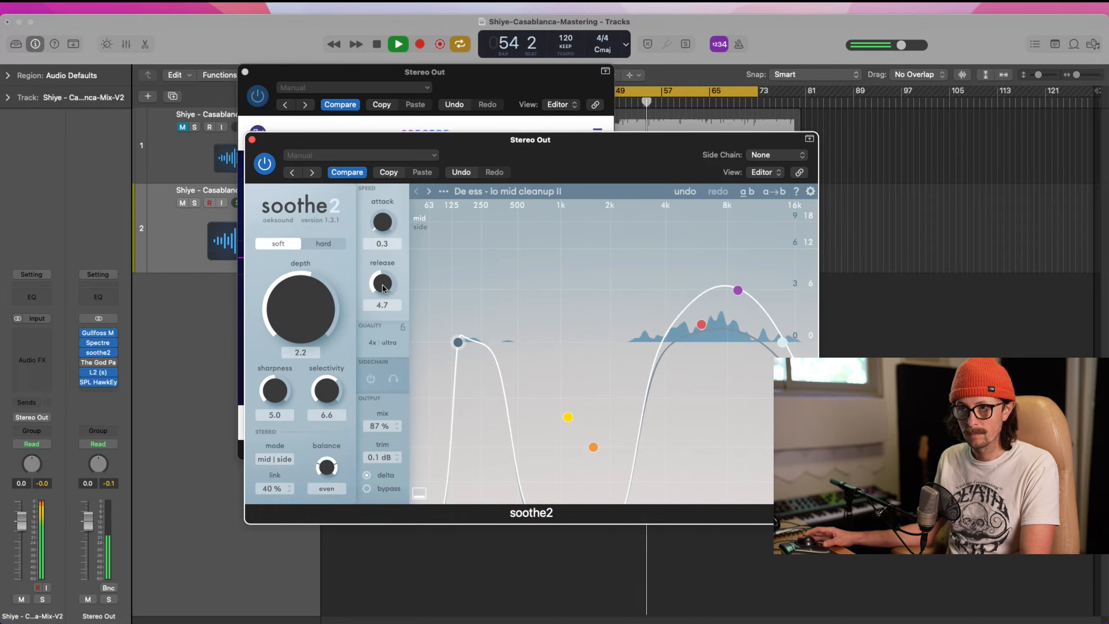
left_click(367, 476)
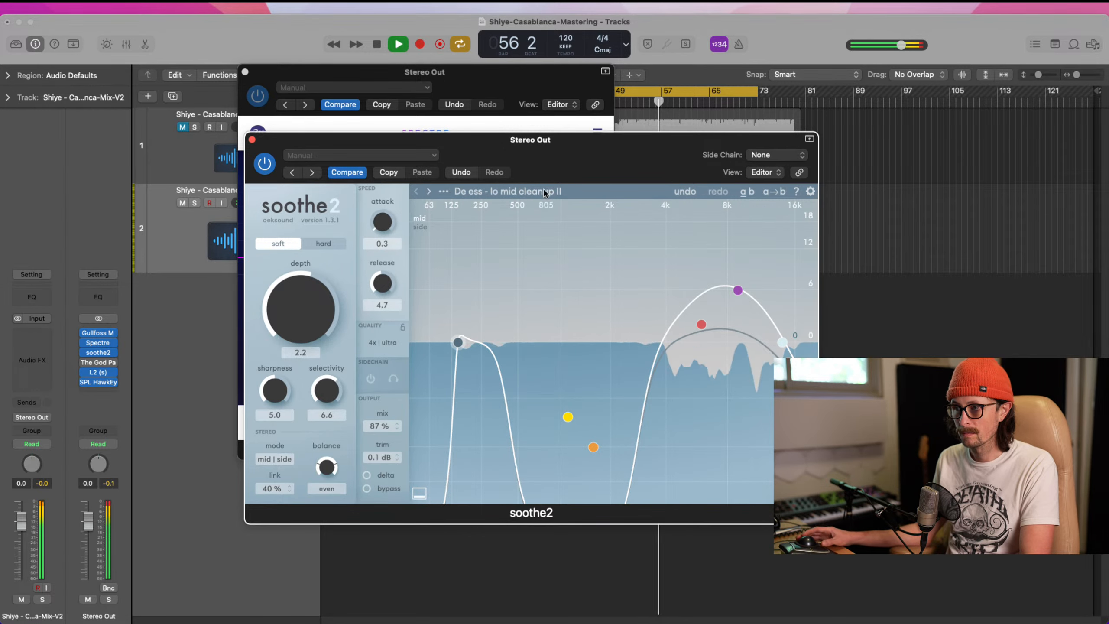
Restart the cycle from bar 33 and compare soothe2 bypassed and active twice, leaving it active.
left_click(265, 163)
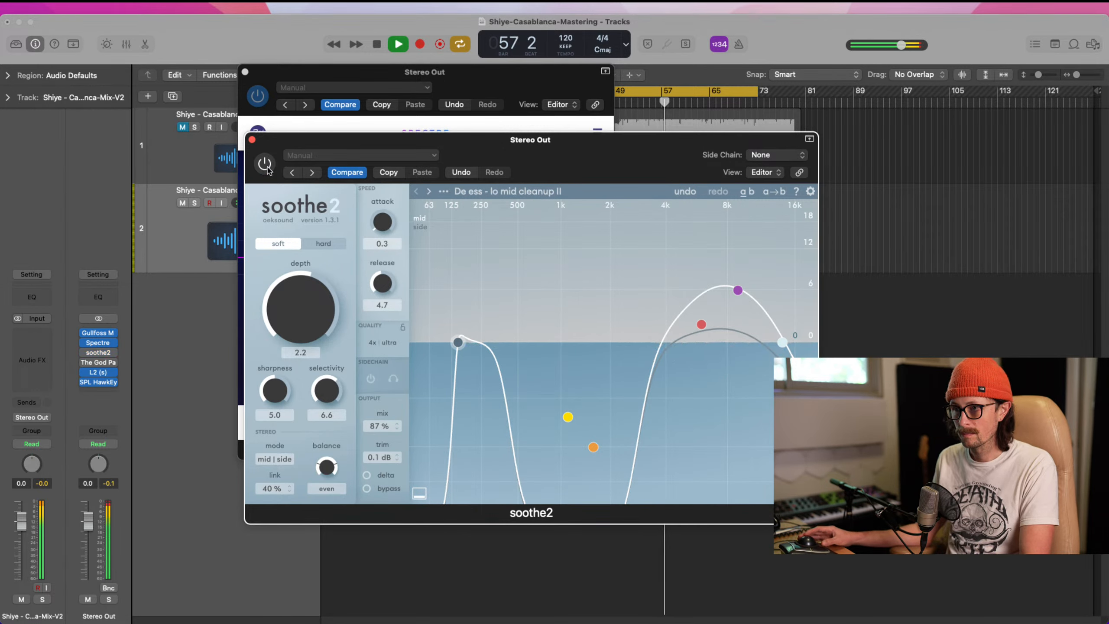
key("space")
key("space")
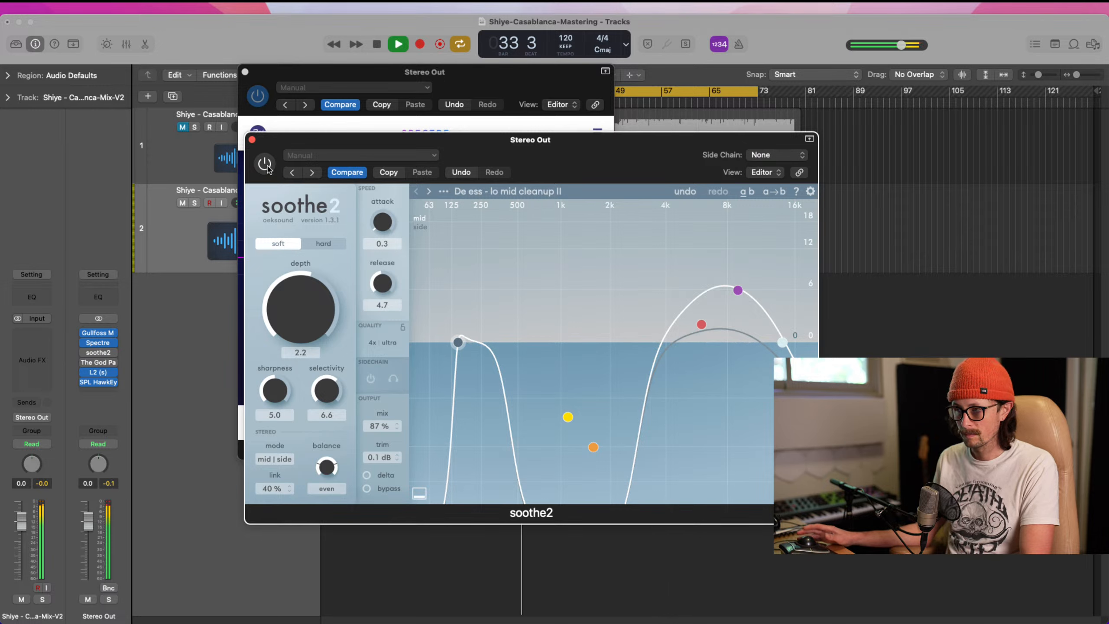
left_click(265, 164)
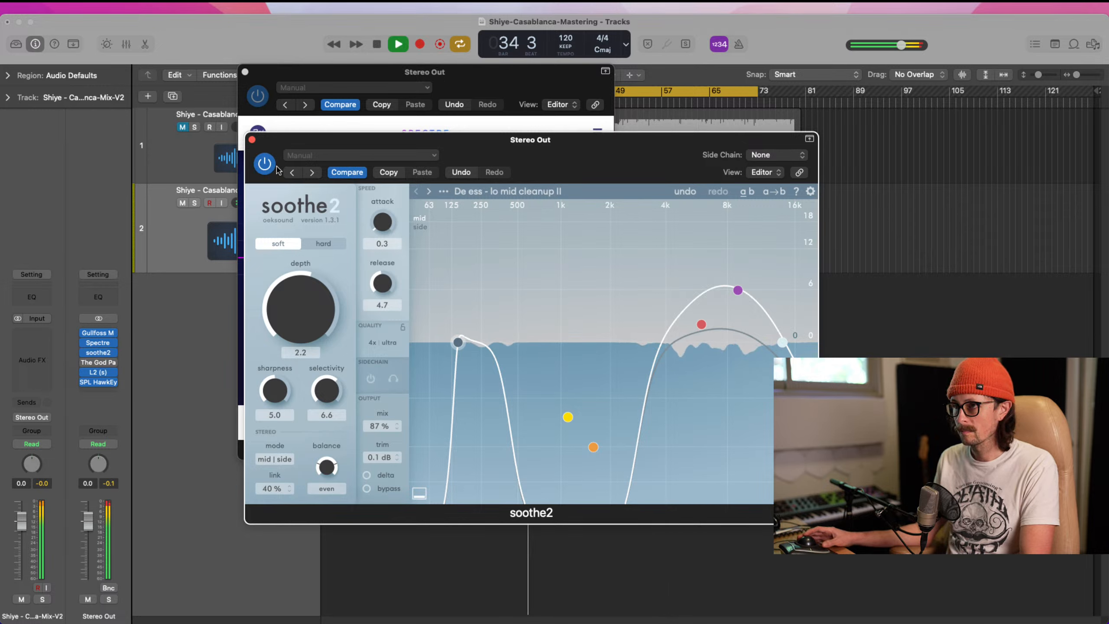
left_click(265, 163)
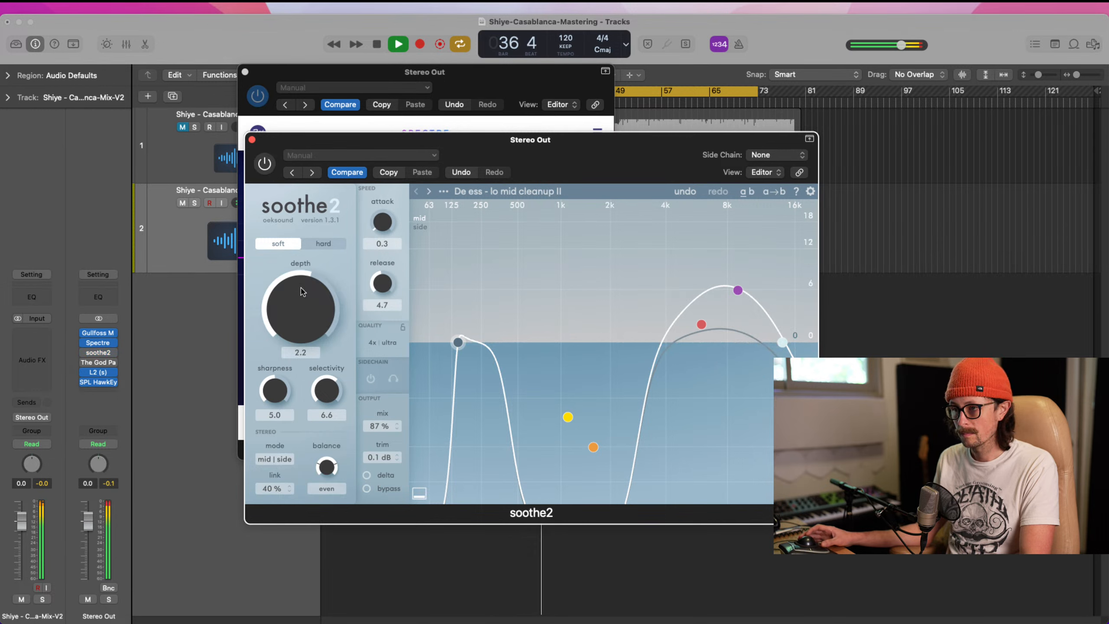
left_click(265, 165)
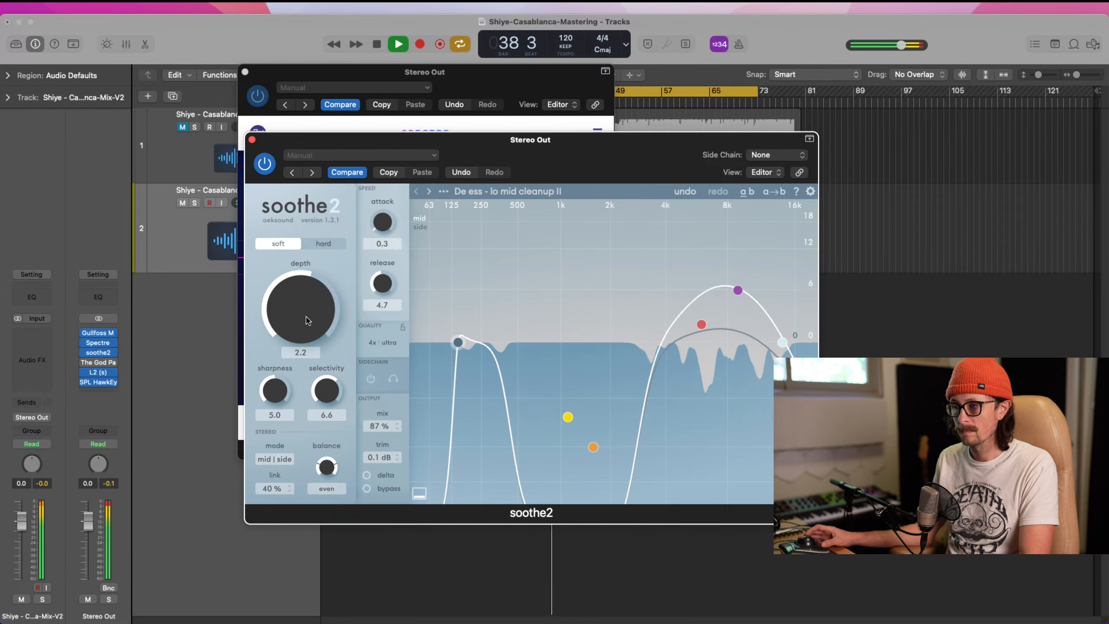
Exaggerate soothe2's depth to 18.0 during playback, bring it back down to 1.8, and stop playback.
left_click_drag(304, 315, 292, 243)
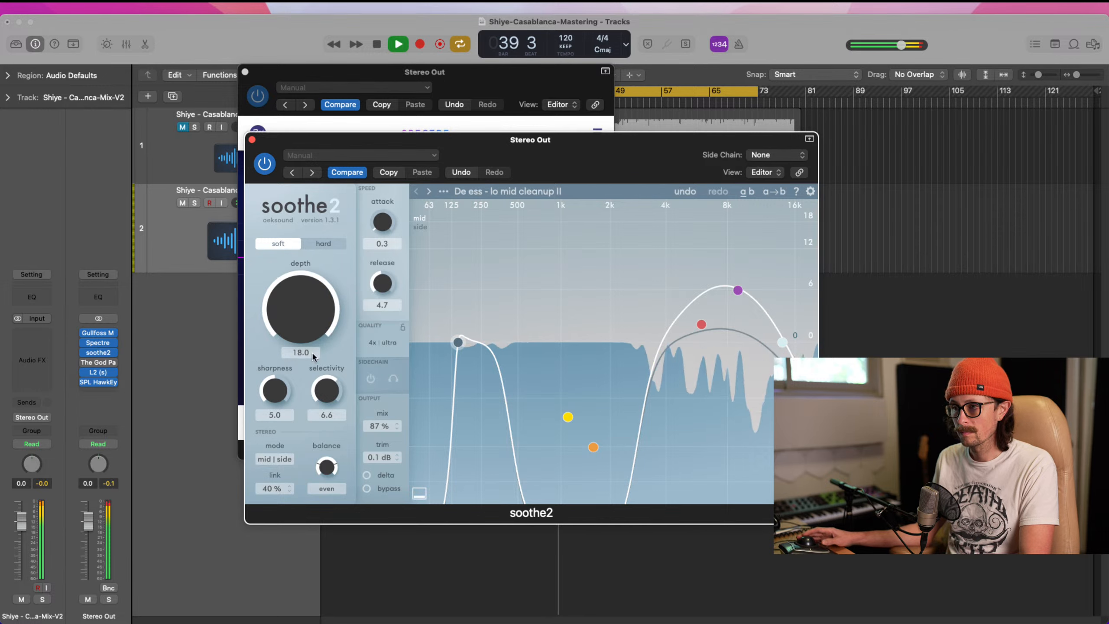
left_click_drag(303, 309, 291, 373)
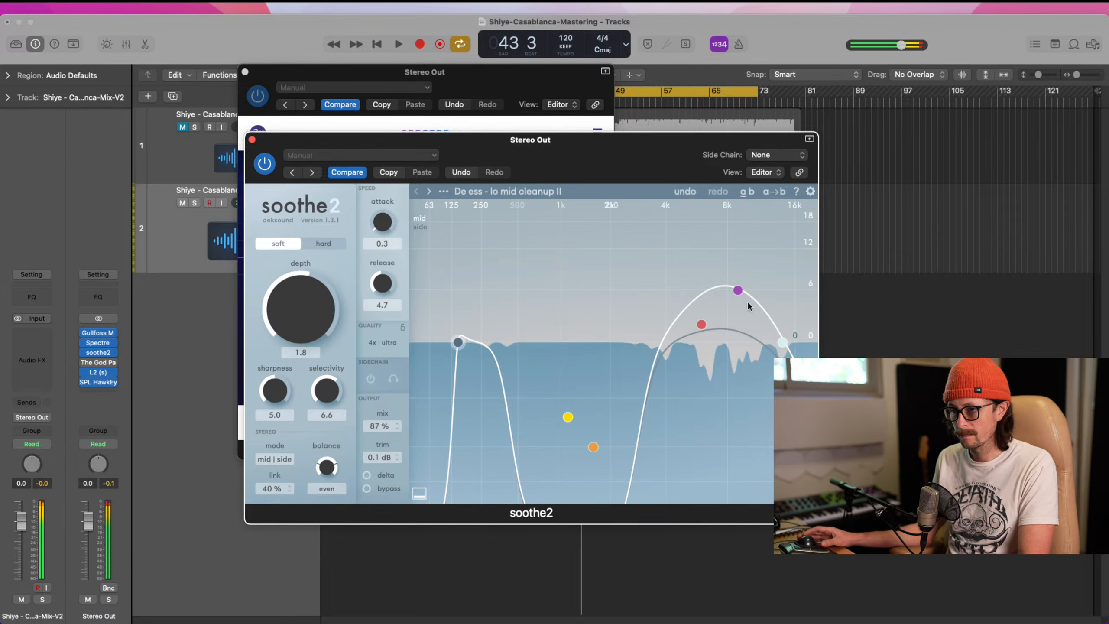
key("space")
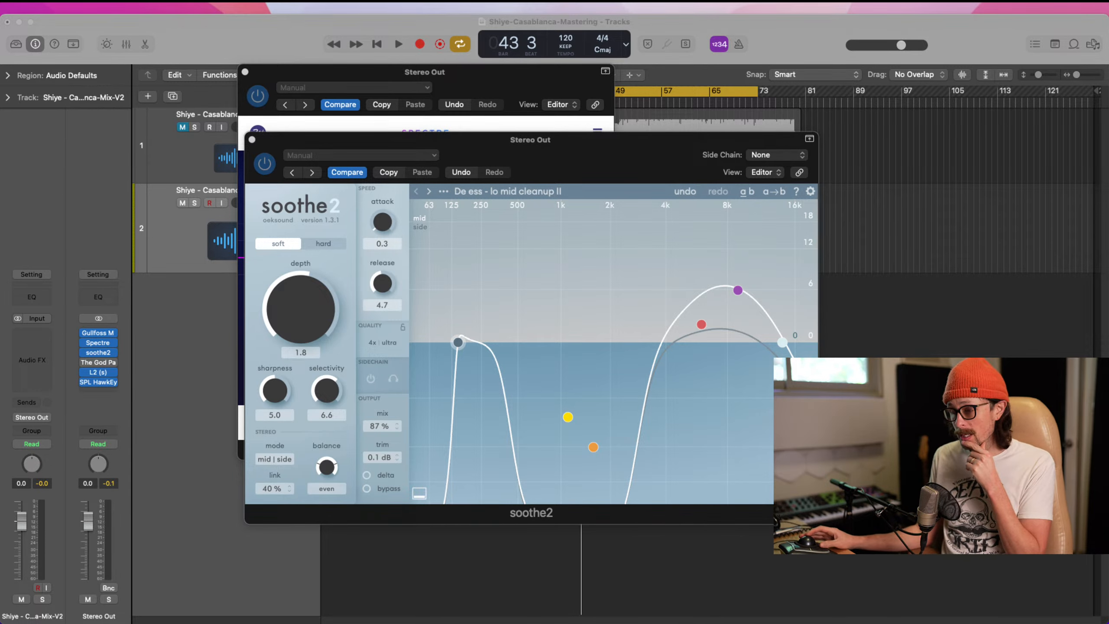
Play the cycle with soothe2's delta listening on, sweep the release down to fast, settle it at 0.7, and stop with delta off.
left_click(586, 490)
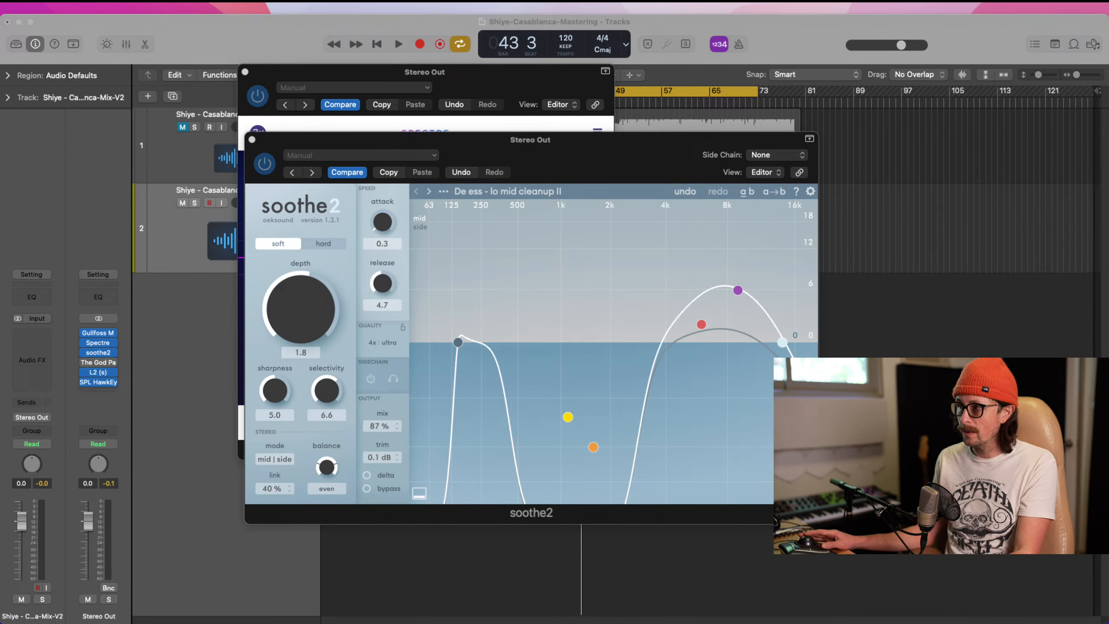
left_click(637, 524)
key("space")
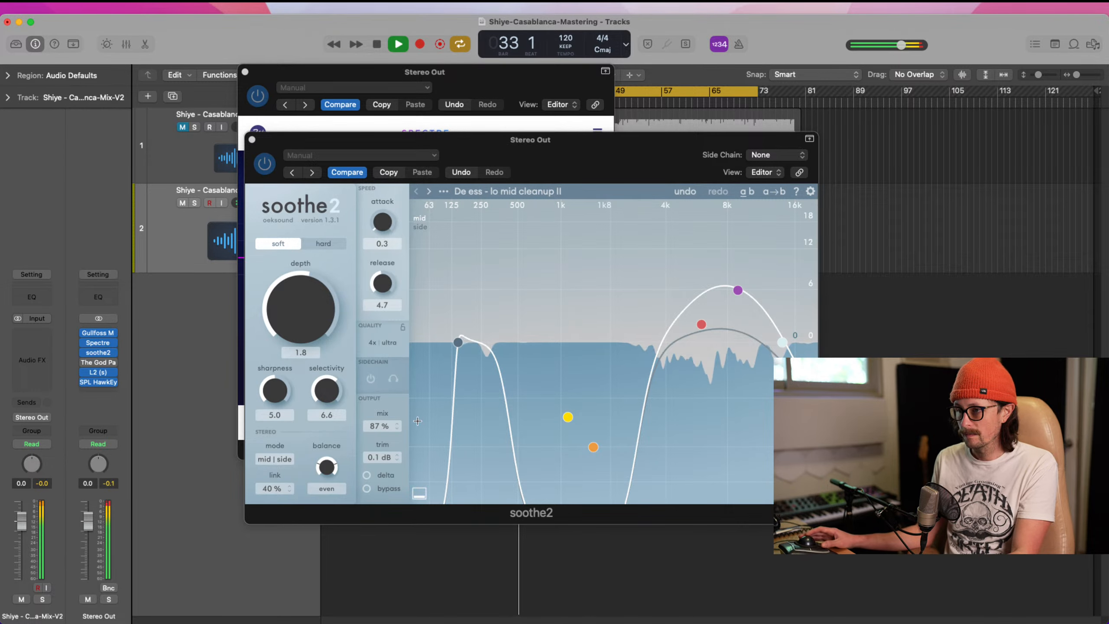
left_click(364, 478)
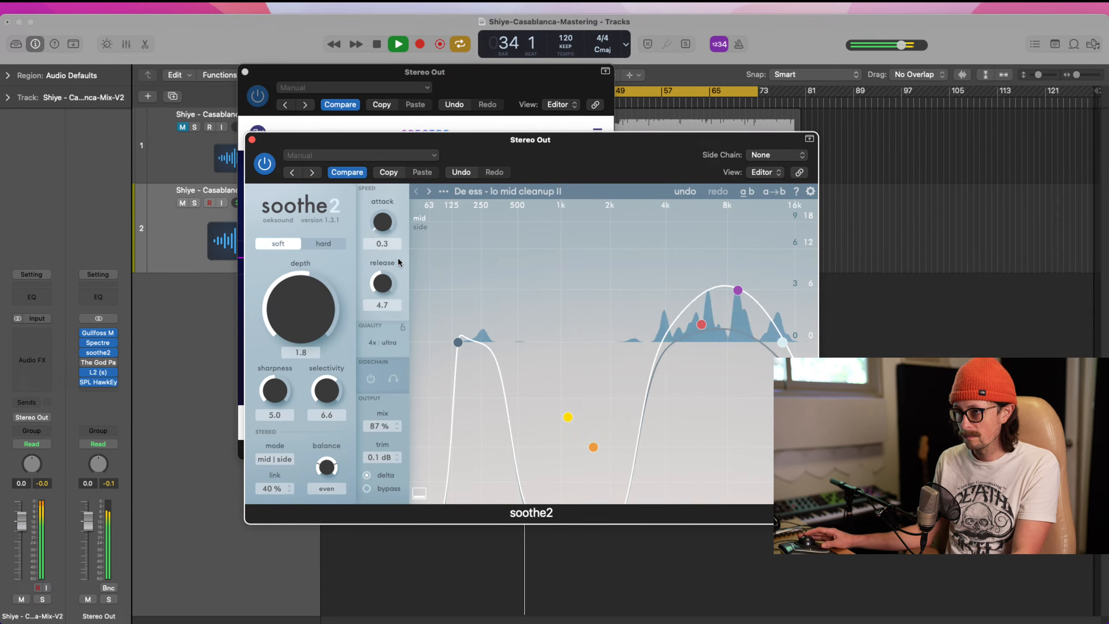
left_click_drag(381, 283, 380, 300)
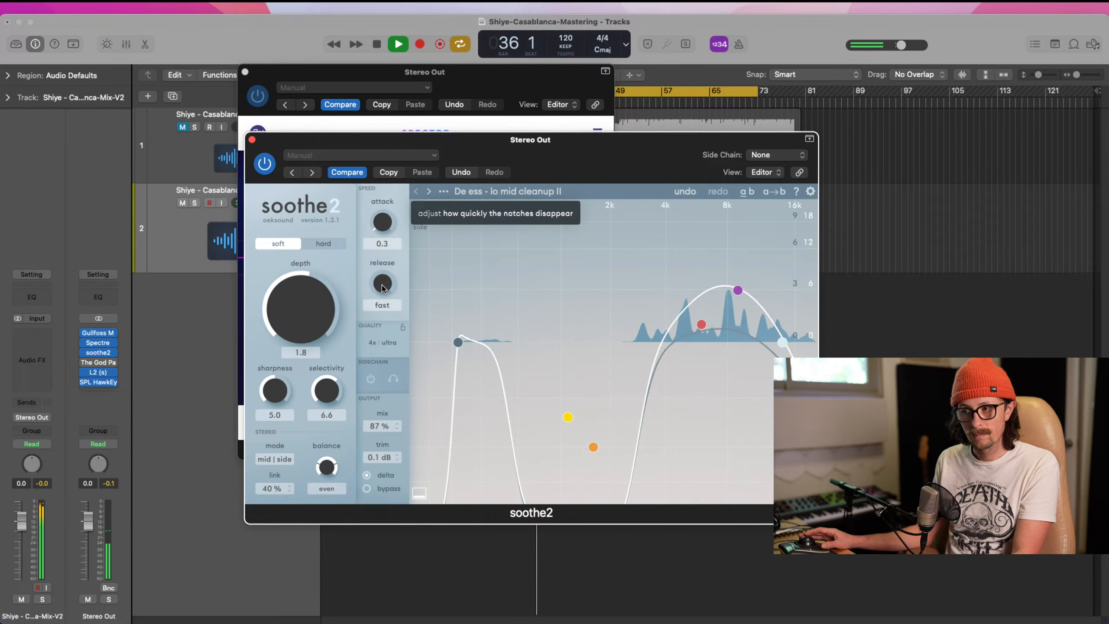
mouse_move(381, 287)
left_mouse_down()
mouse_move(384, 162)
mouse_move(397, 135)
mouse_move(387, 270)
left_mouse_up()
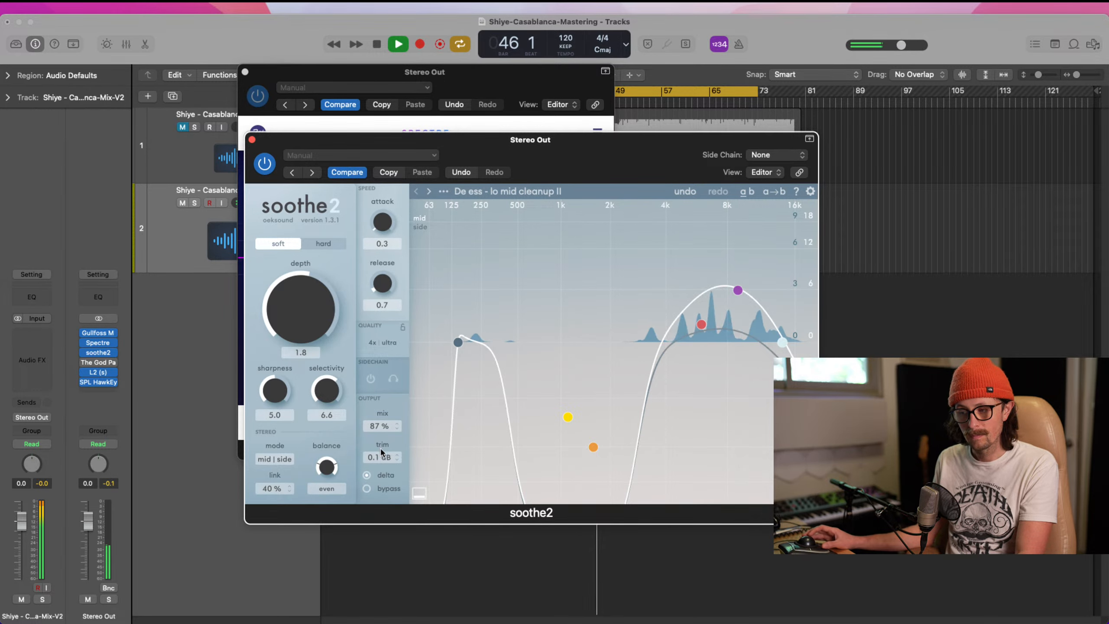
left_click(373, 474)
key("space")
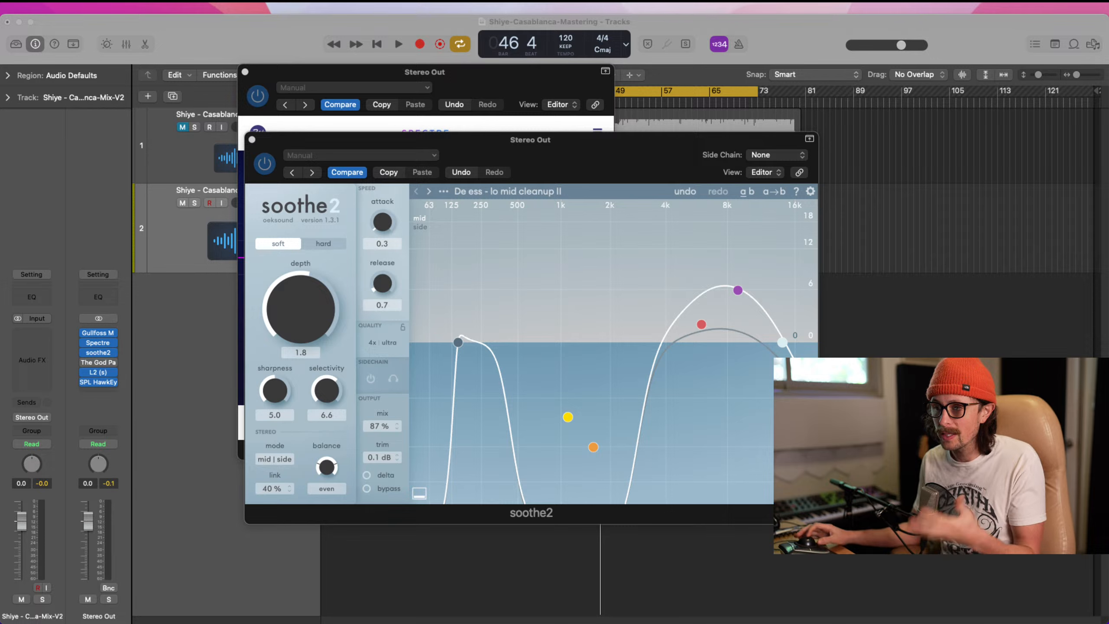
Review soothe2's sharpness, selectivity, depth, trim and mix controls, and open its oversampling and resolution quality settings.
left_click(478, 426)
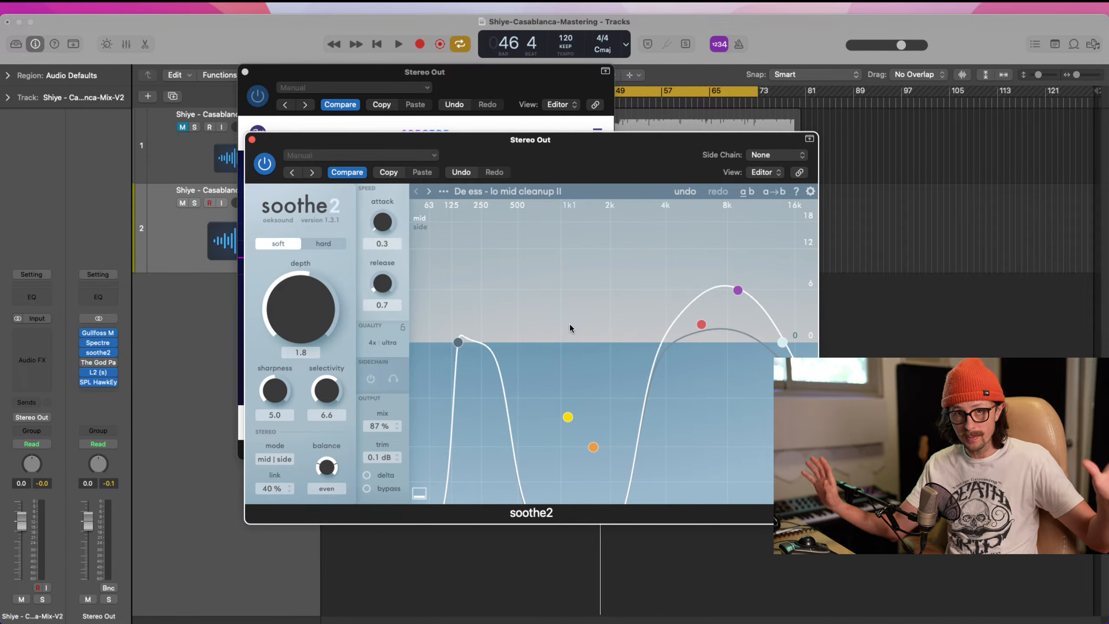
mouse_move(266, 490)
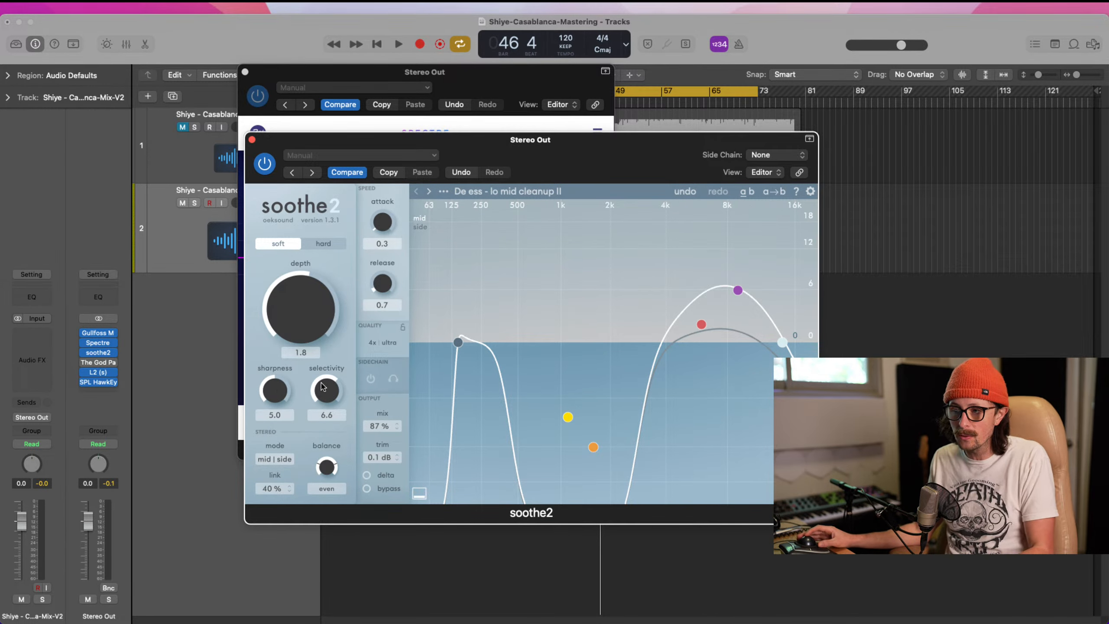
mouse_move(267, 395)
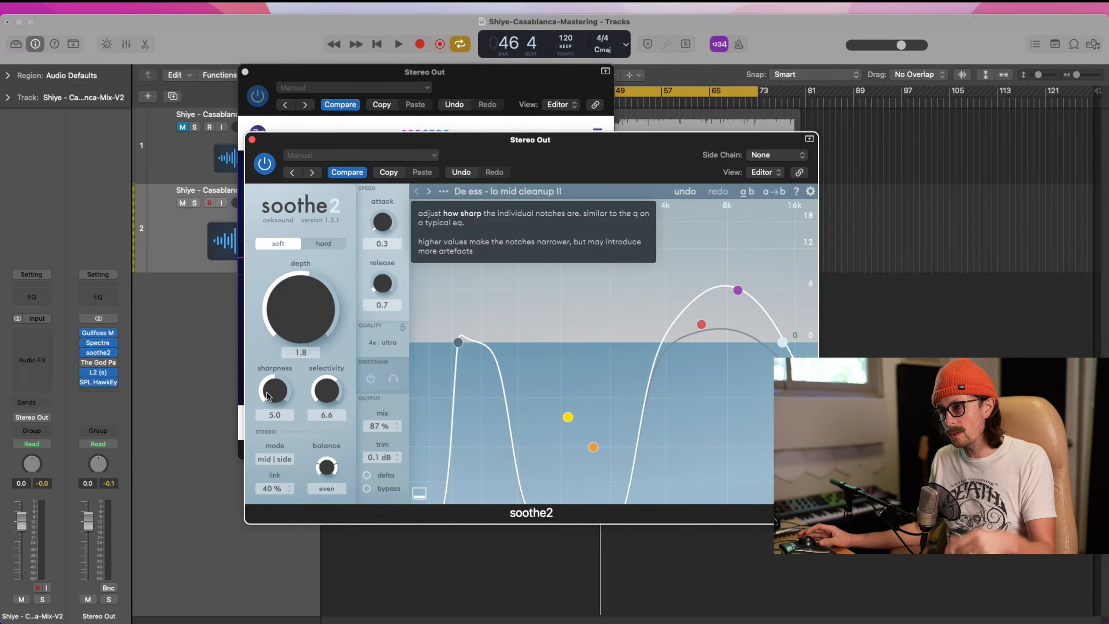
mouse_move(335, 388)
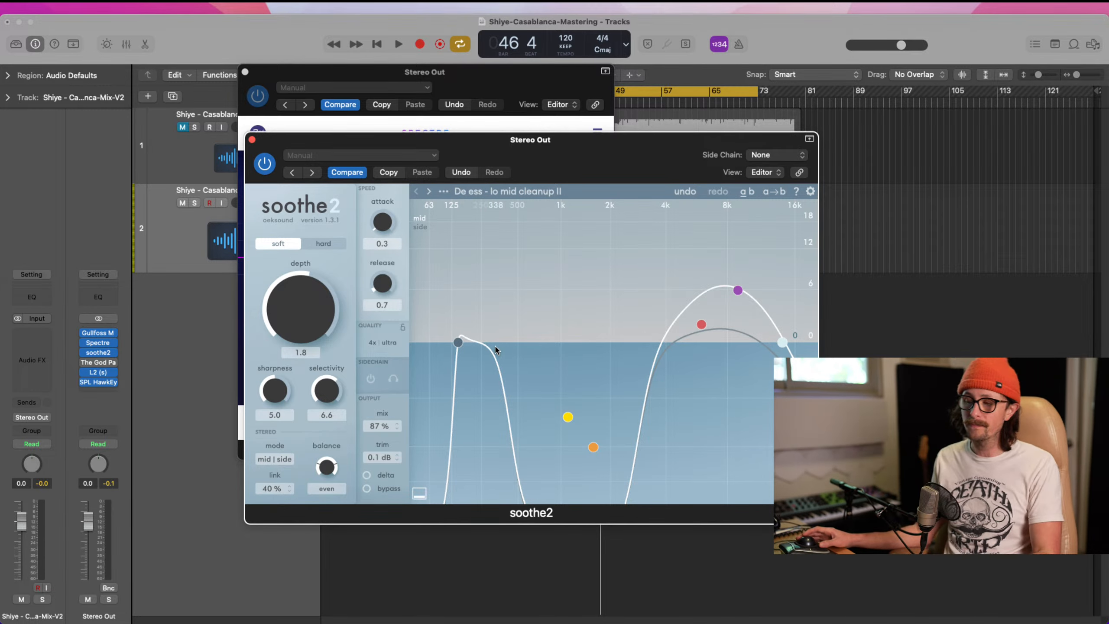
mouse_move(321, 305)
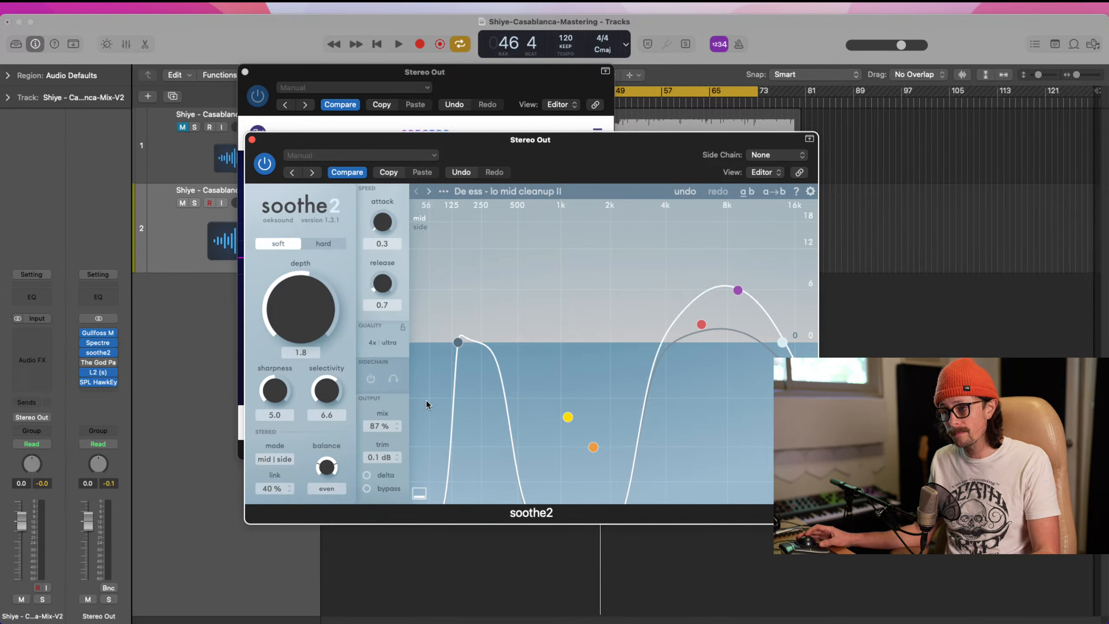
mouse_move(379, 459)
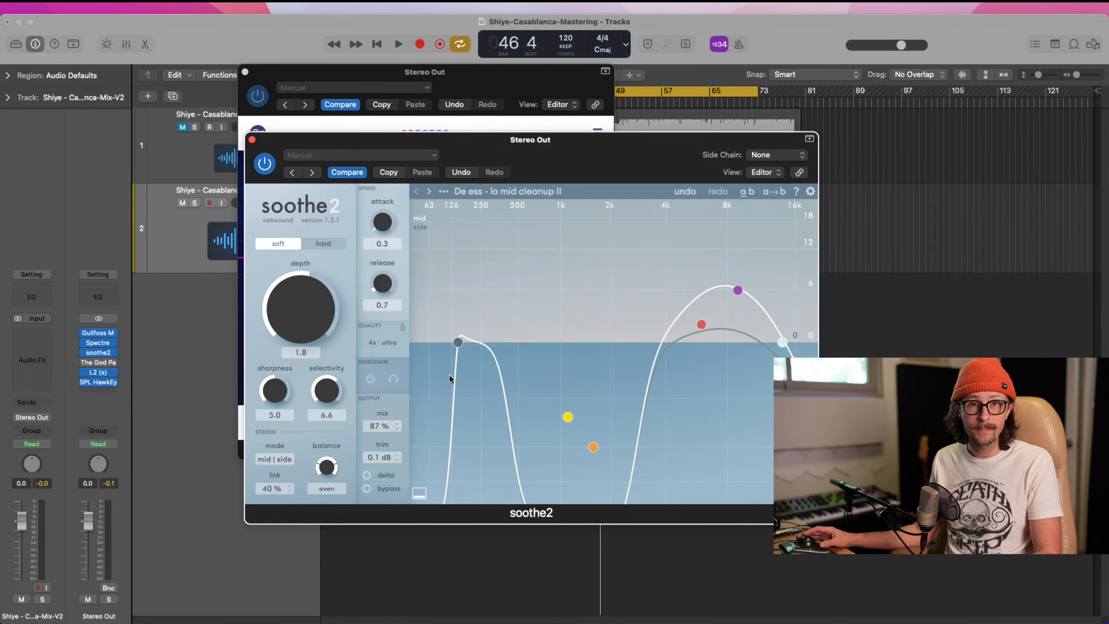
mouse_move(379, 425)
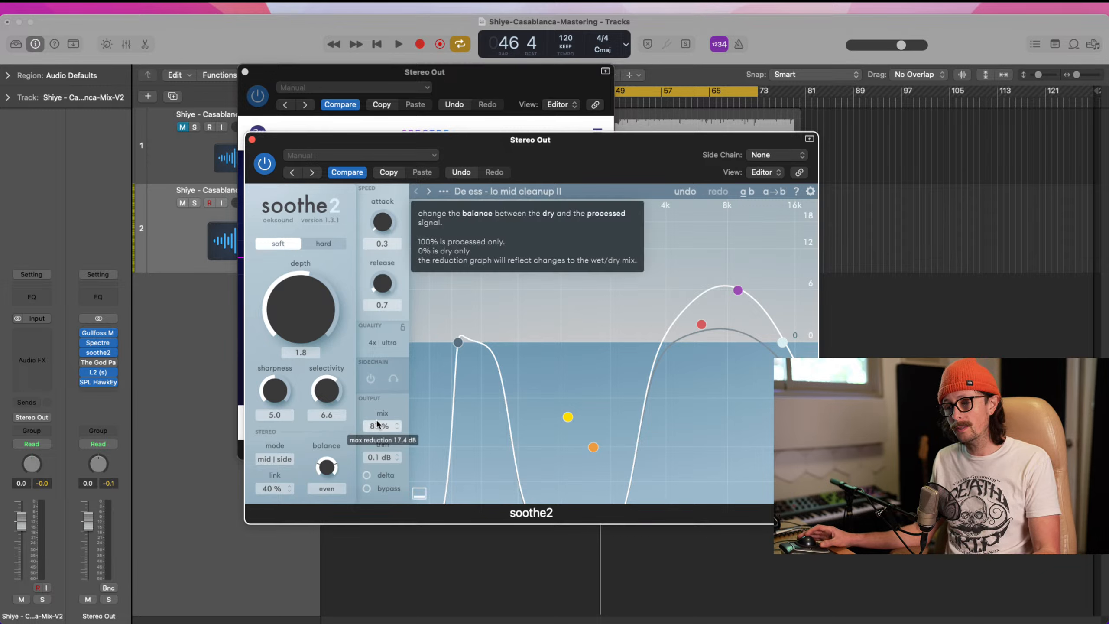
left_click(389, 345)
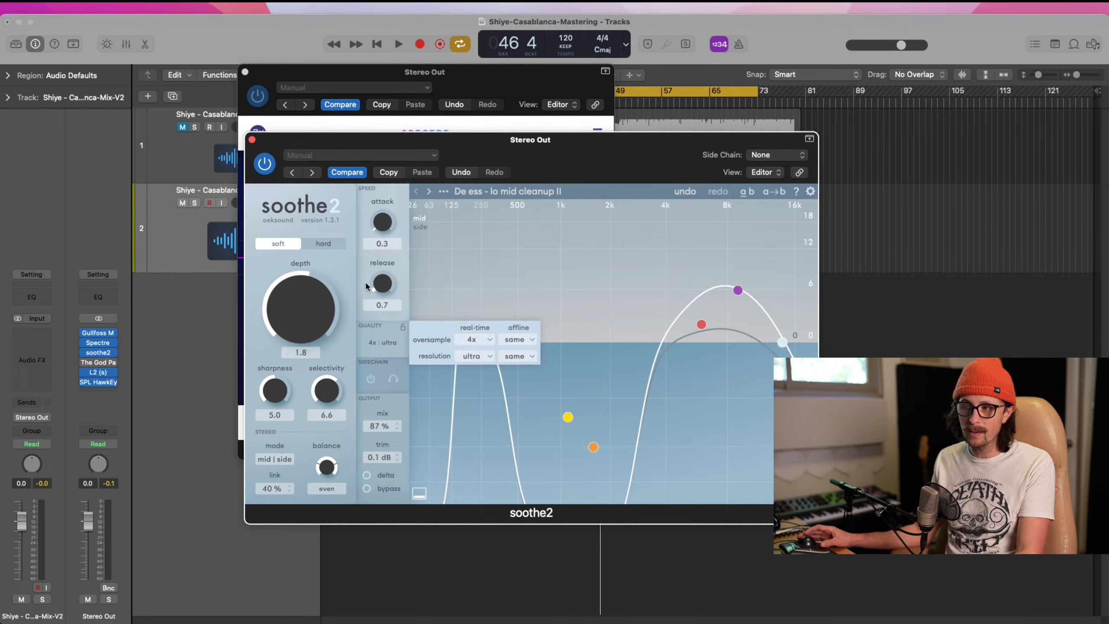
Close the soothe2 and Spectre windows and compare soothe2 bypassed and active during playback from bar 33, leaving it active.
left_click(252, 140)
left_click(245, 71)
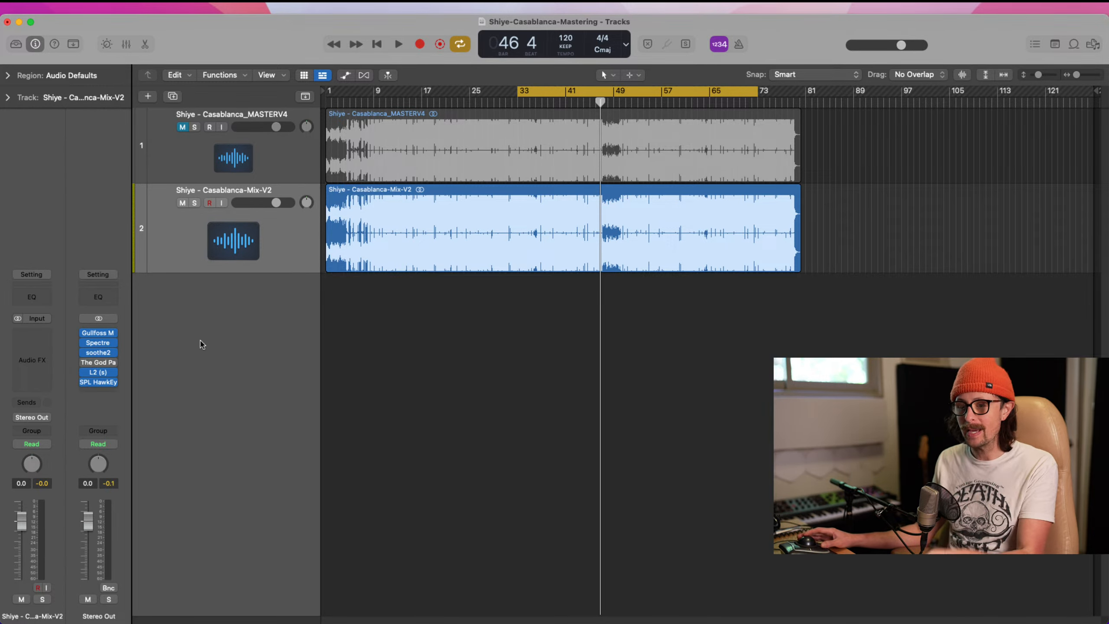
left_click(84, 352)
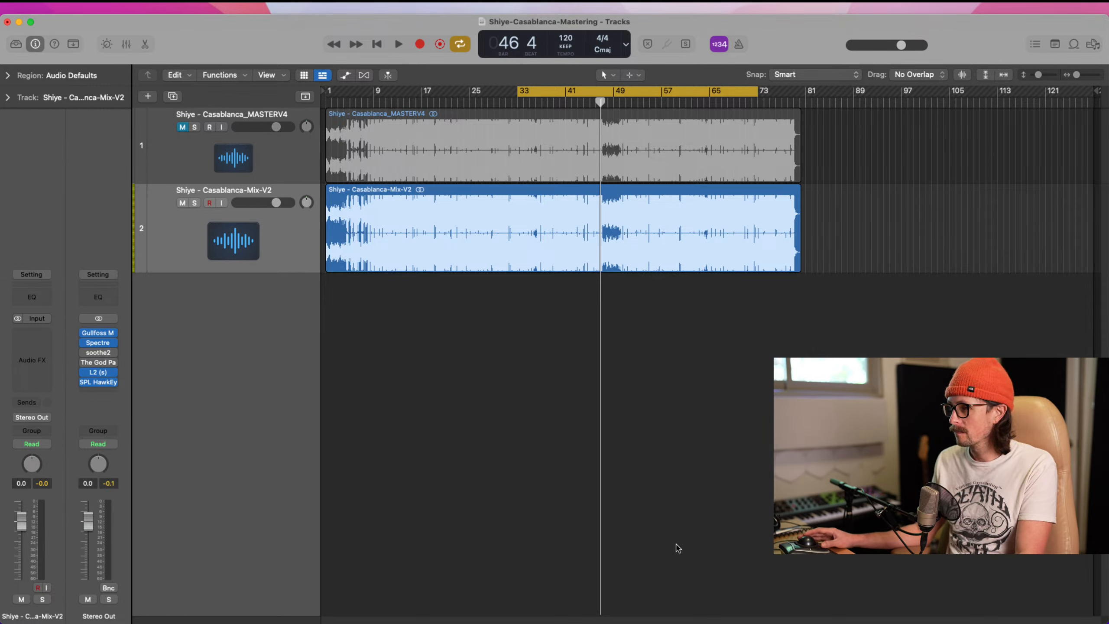
key("space")
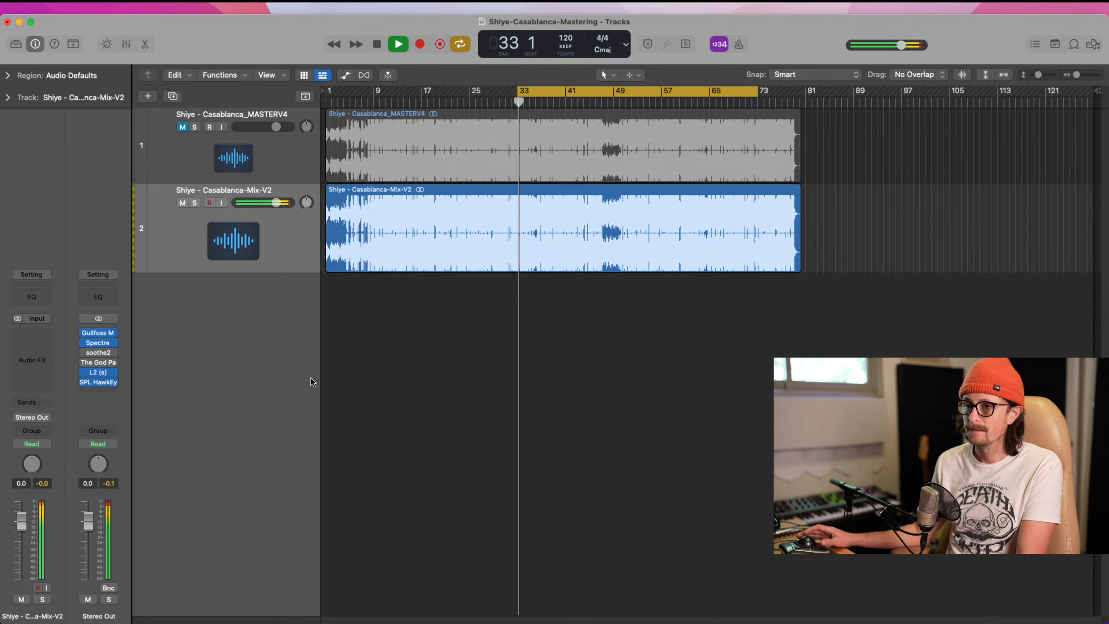
left_click(84, 353)
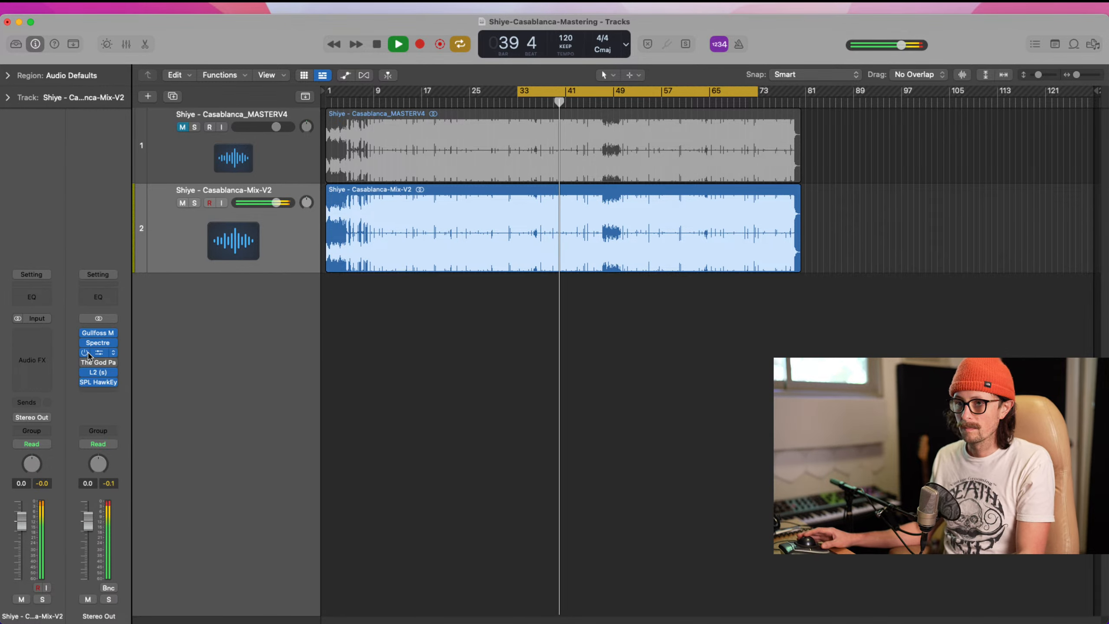
key("space")
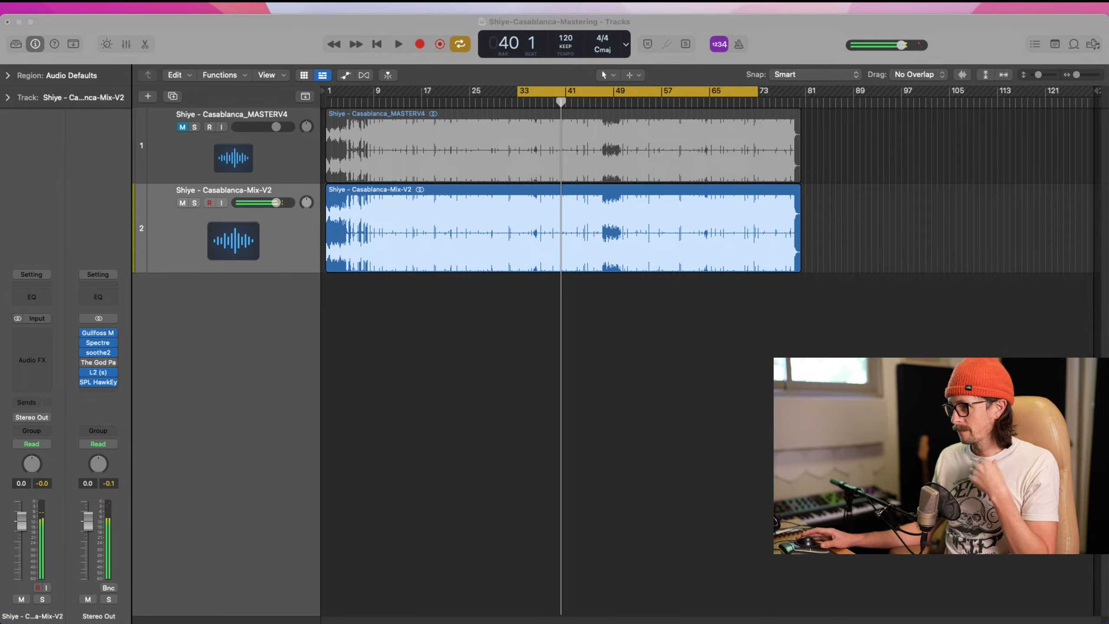
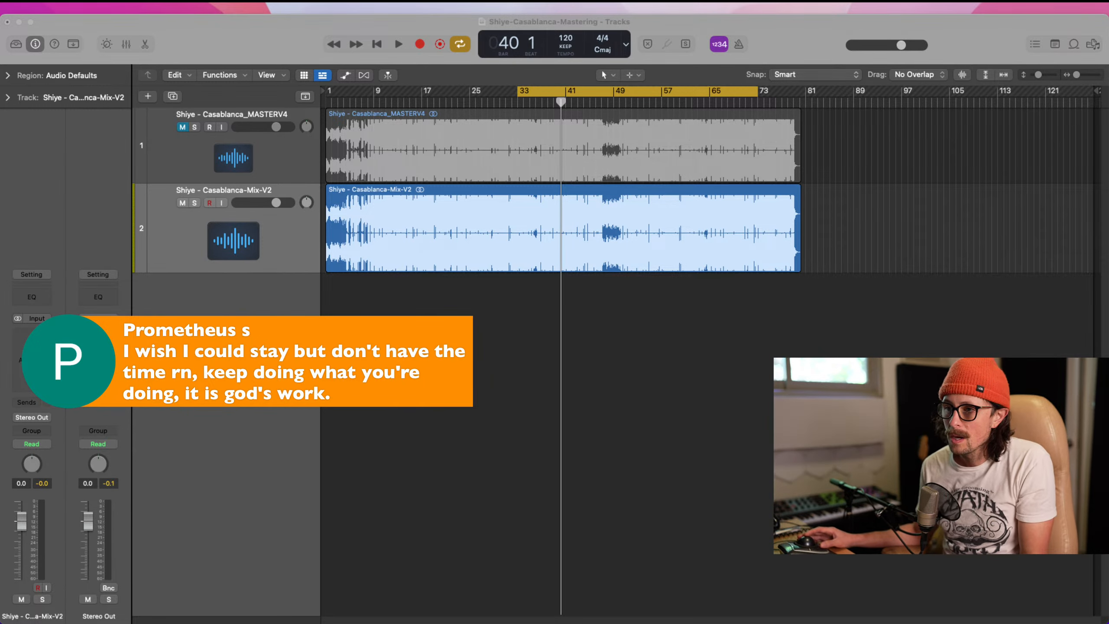
Activate The God Particle on the Stereo Out and remove the L2 limiter from the chain.
left_click(168, 406)
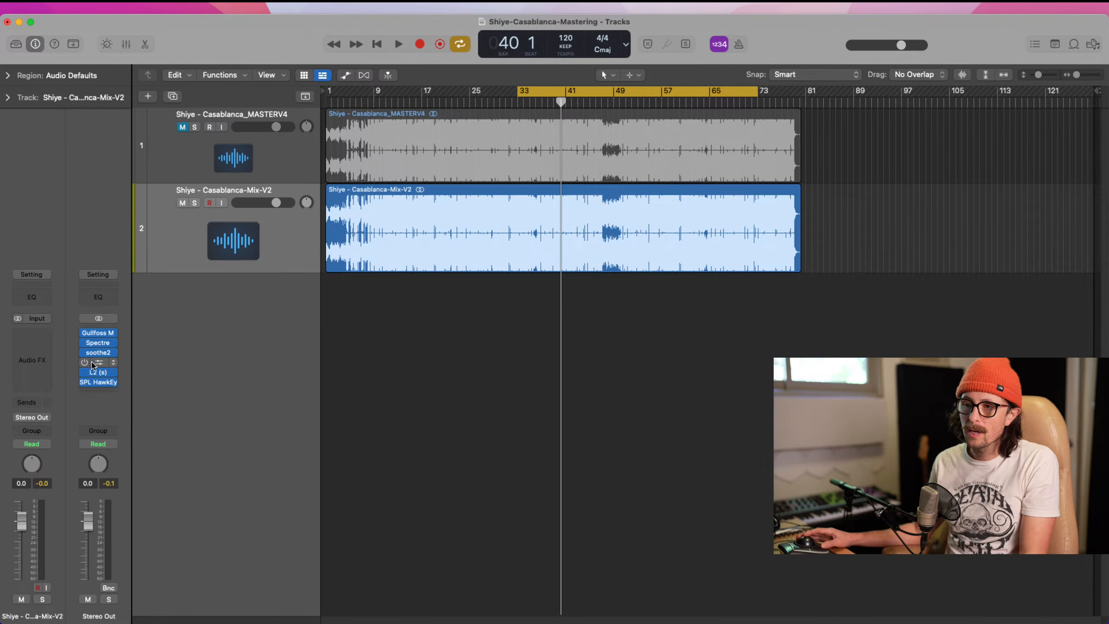
left_click(86, 363)
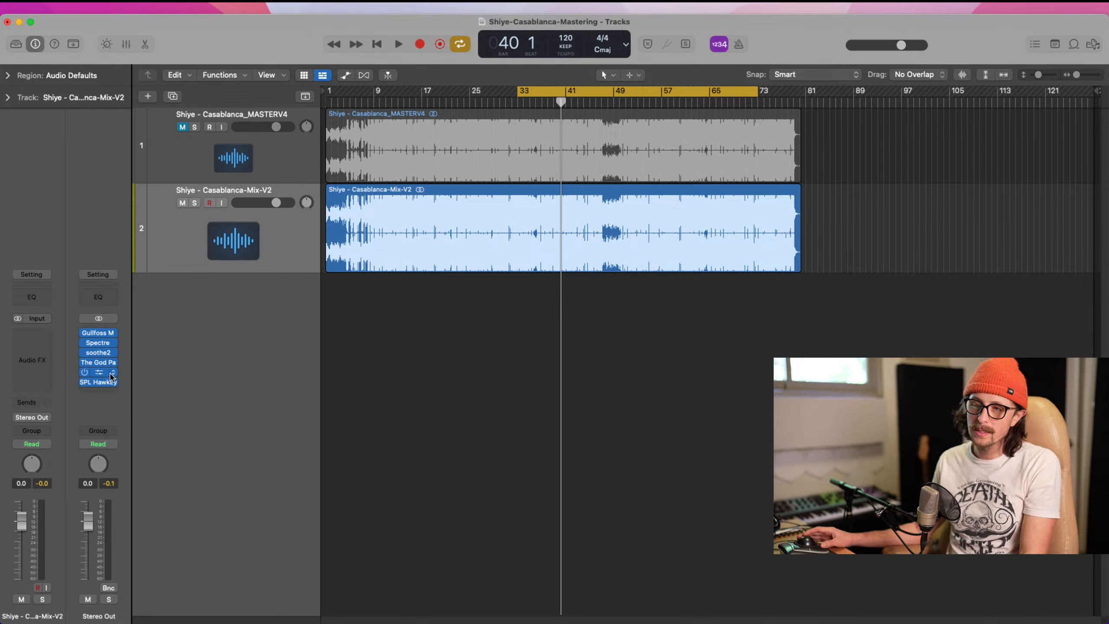
left_click(114, 373)
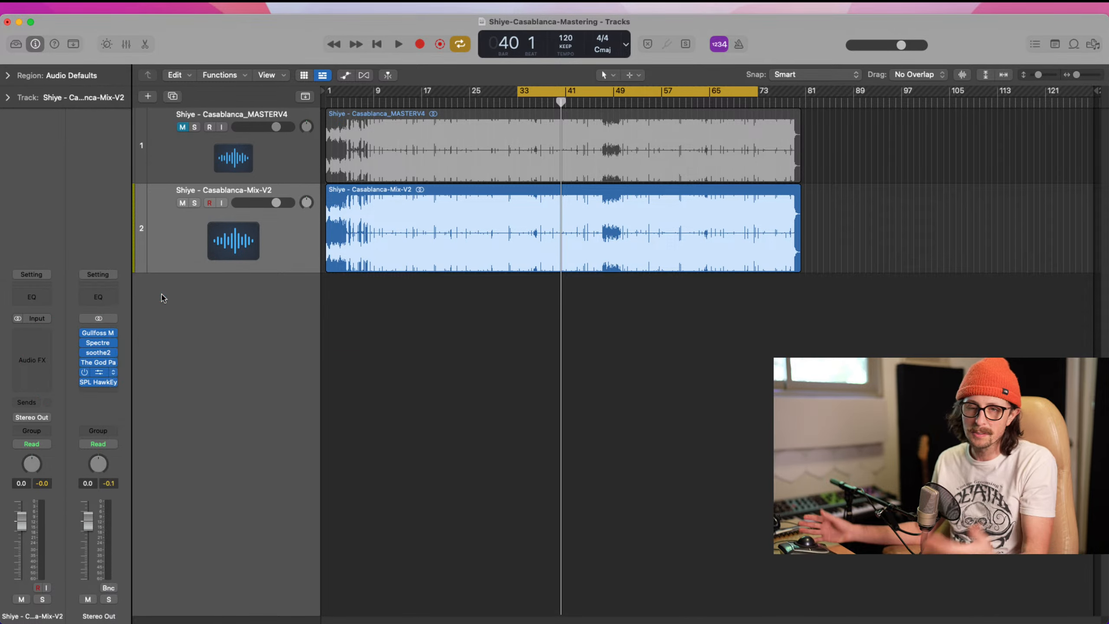
left_click(157, 295)
mouse_move(93, 377)
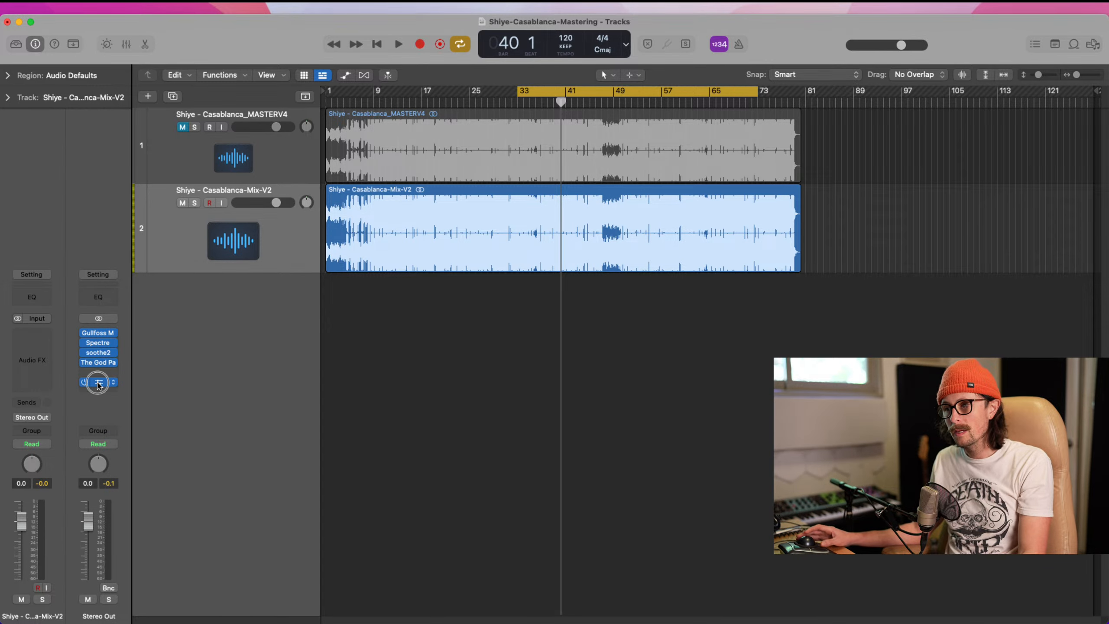
Open HawkEye and The God Particle, look over The God Particle's EQ and input controls, close HawkEye, and reposition The God Particle's window.
left_click(100, 382)
left_click(98, 362)
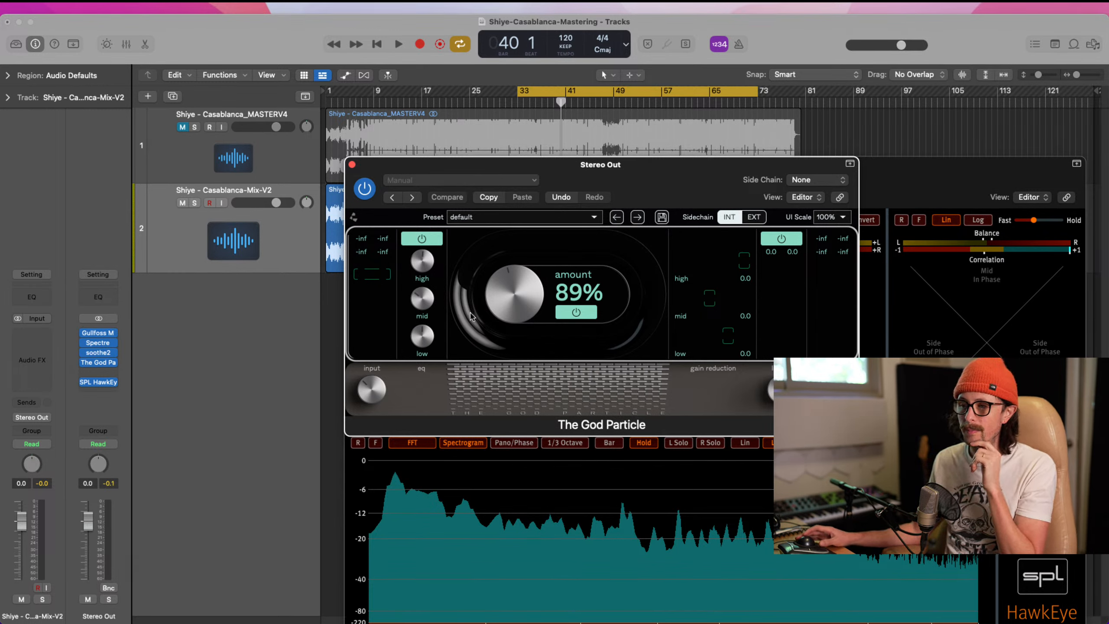
mouse_move(423, 299)
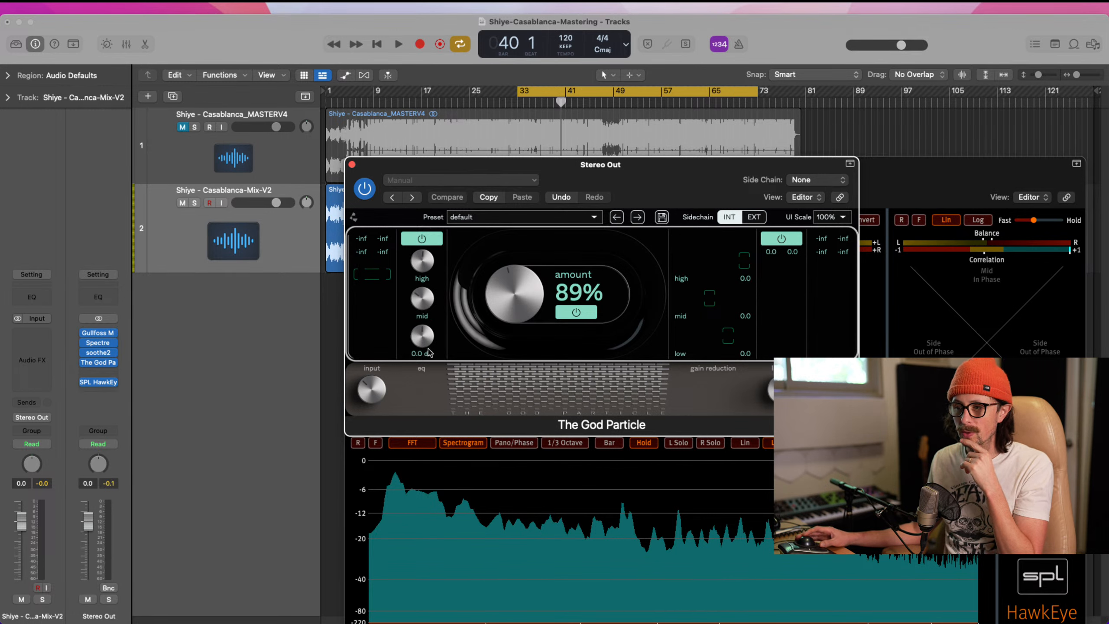
mouse_move(432, 255)
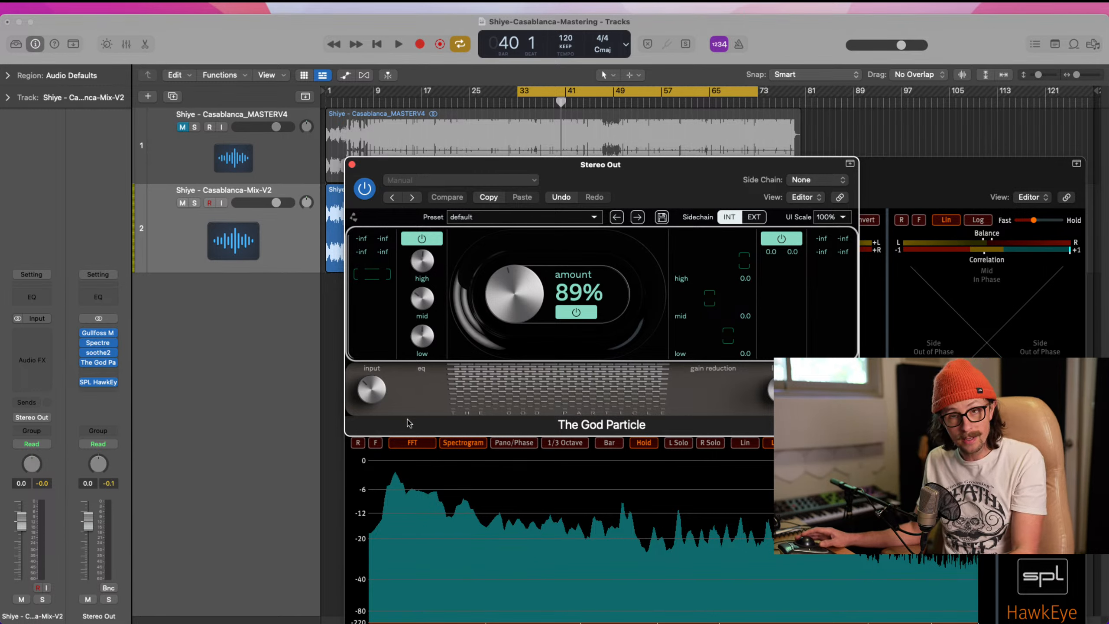
mouse_move(372, 394)
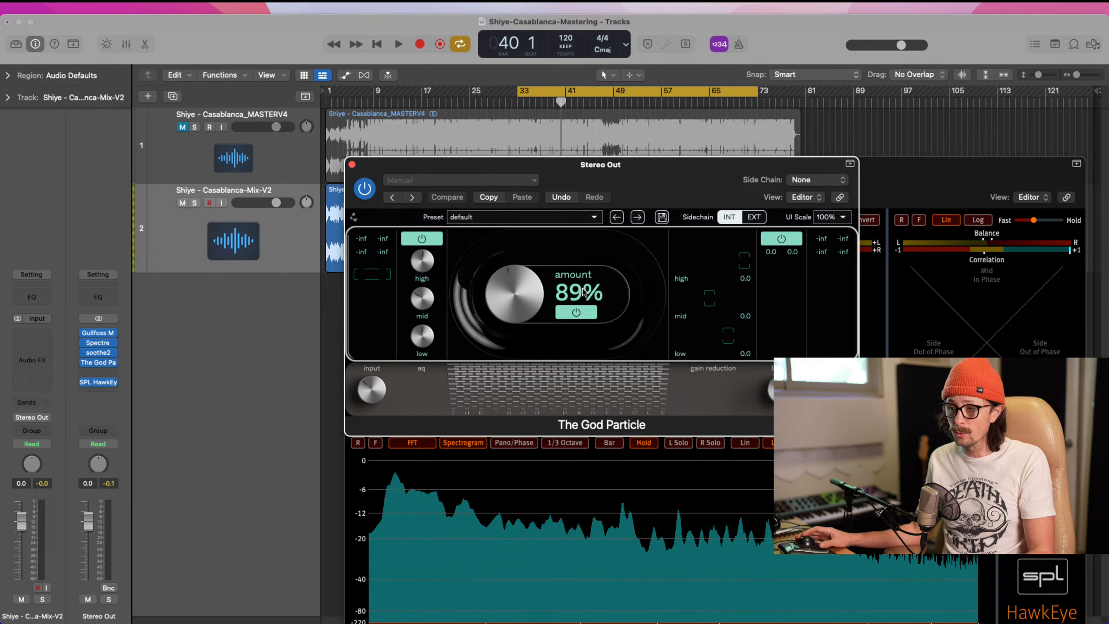
left_click_drag(560, 172, 369, 155)
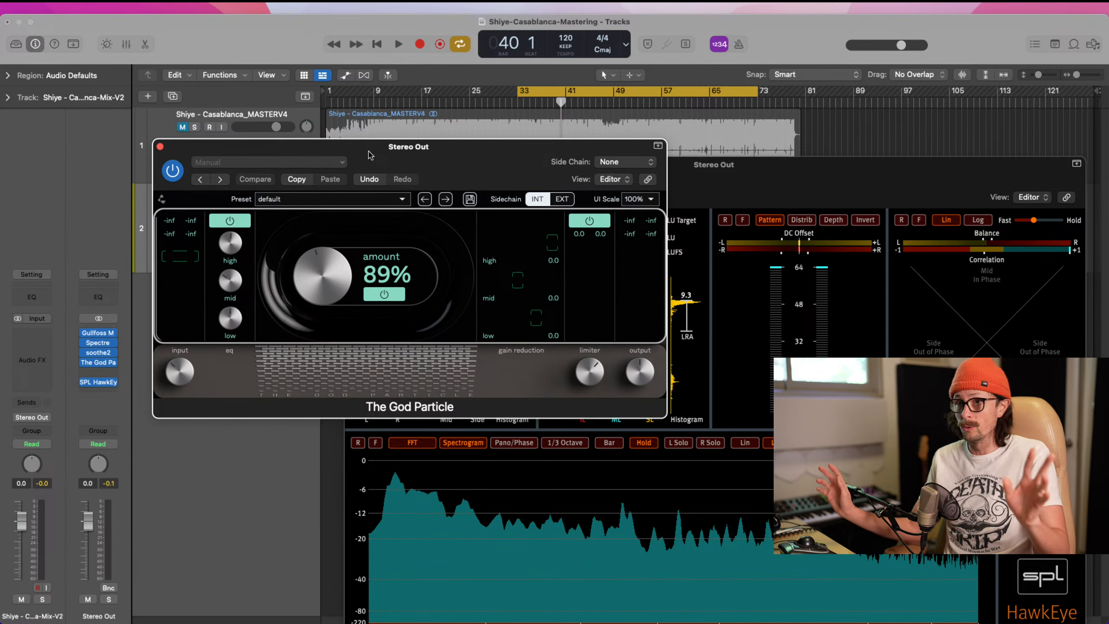
left_click(778, 177)
left_click(351, 164)
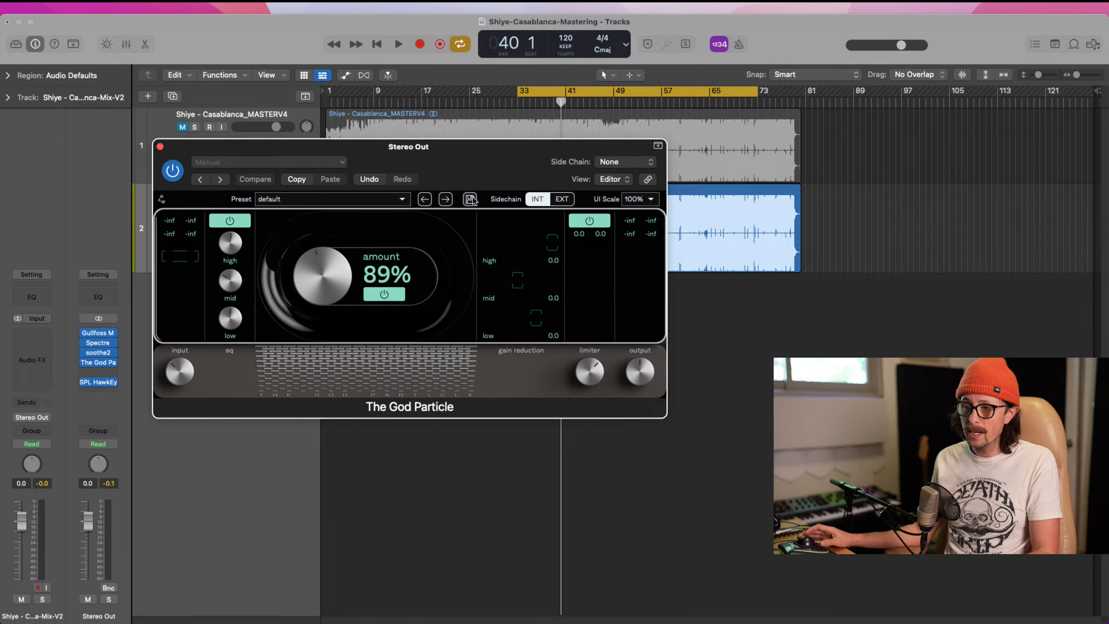
left_click_drag(451, 169, 380, 185)
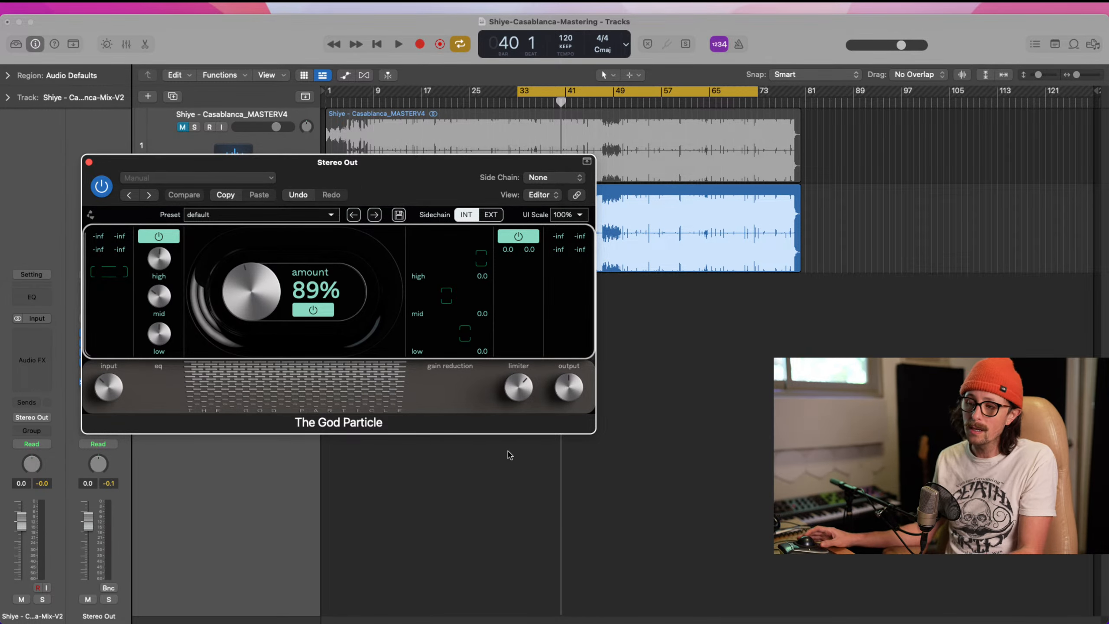
Try The God Particle's limiter control and play the cycle from bar 33 with the plug-in active.
mouse_move(532, 385)
left_click_drag(529, 389, 517, 433)
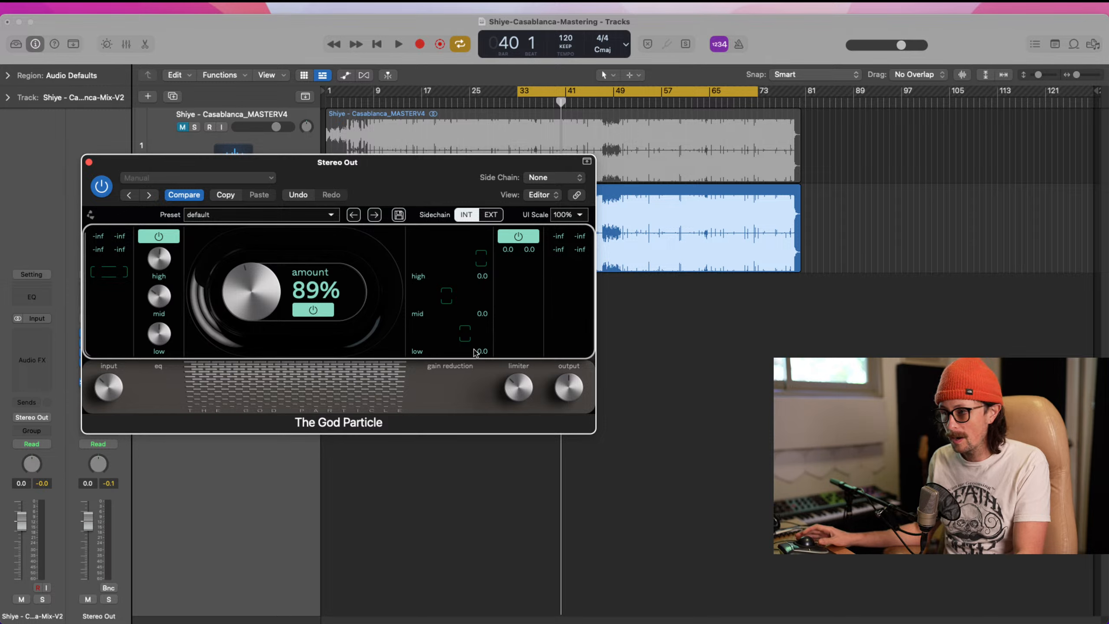
key("super+Tab")
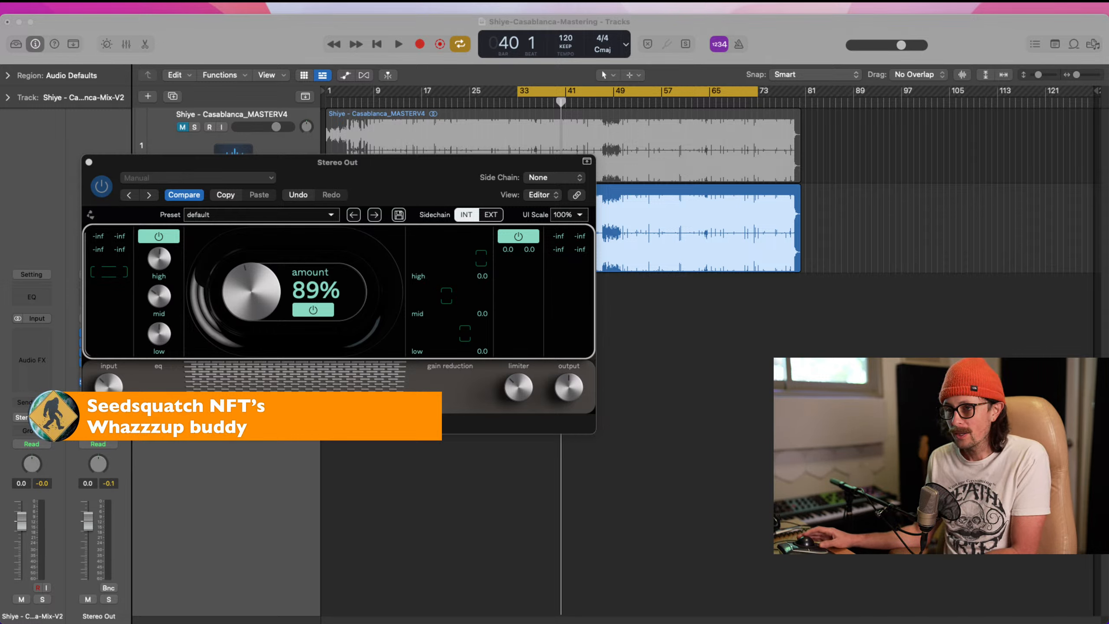
left_click(428, 318)
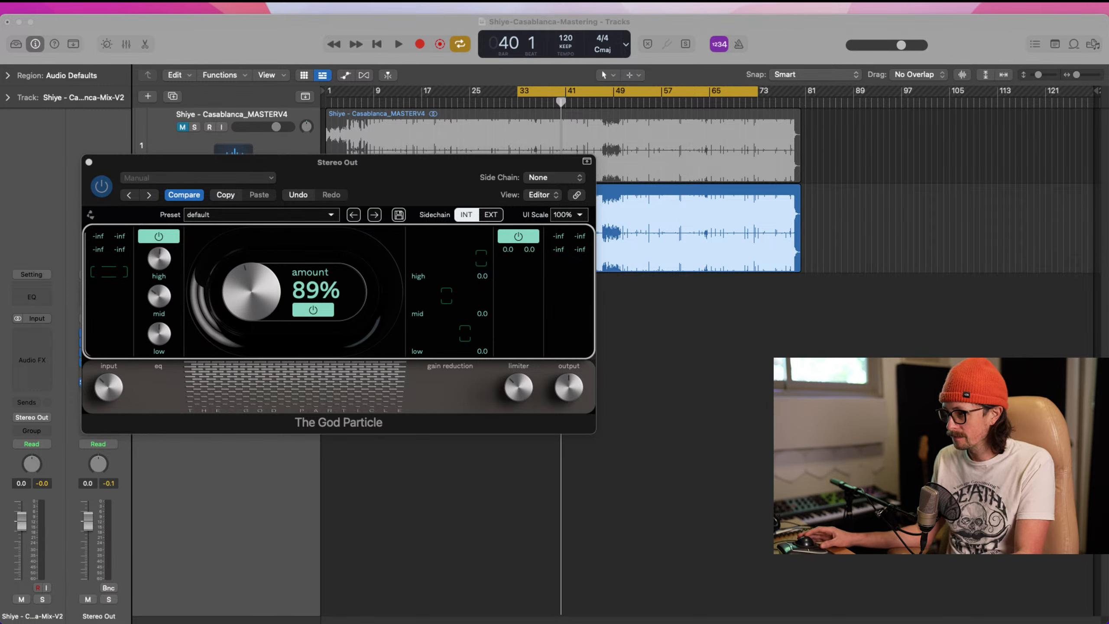
left_click(658, 453)
key("space")
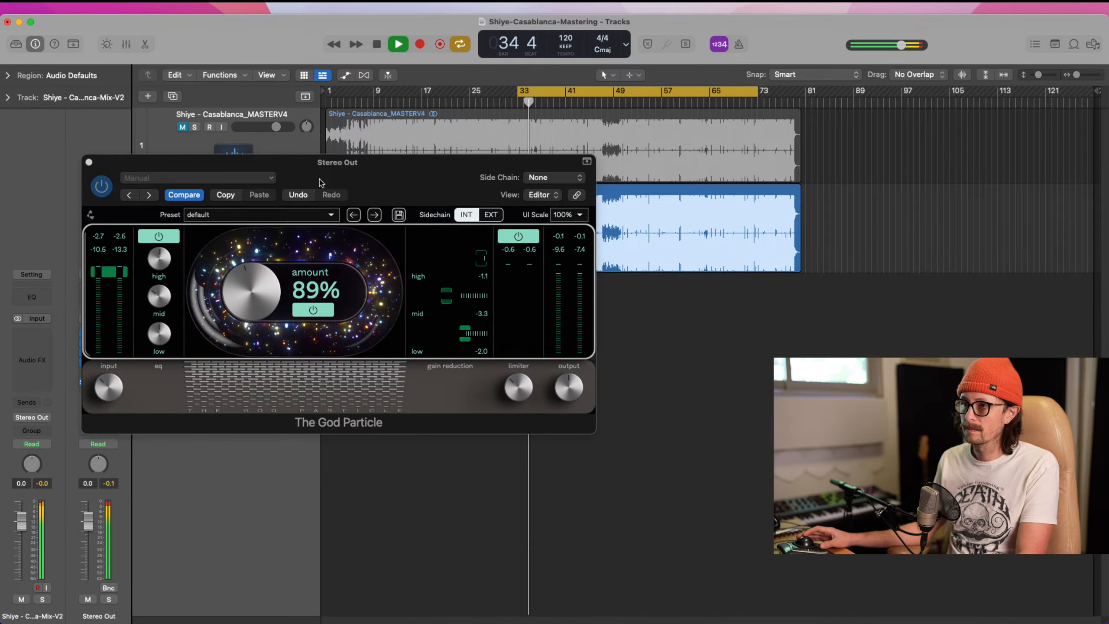
Reposition The God Particle's window, stop playback, and set the I/O buffer size to 512 samples in the audio settings.
left_click_drag(249, 160, 385, 222)
key("space")
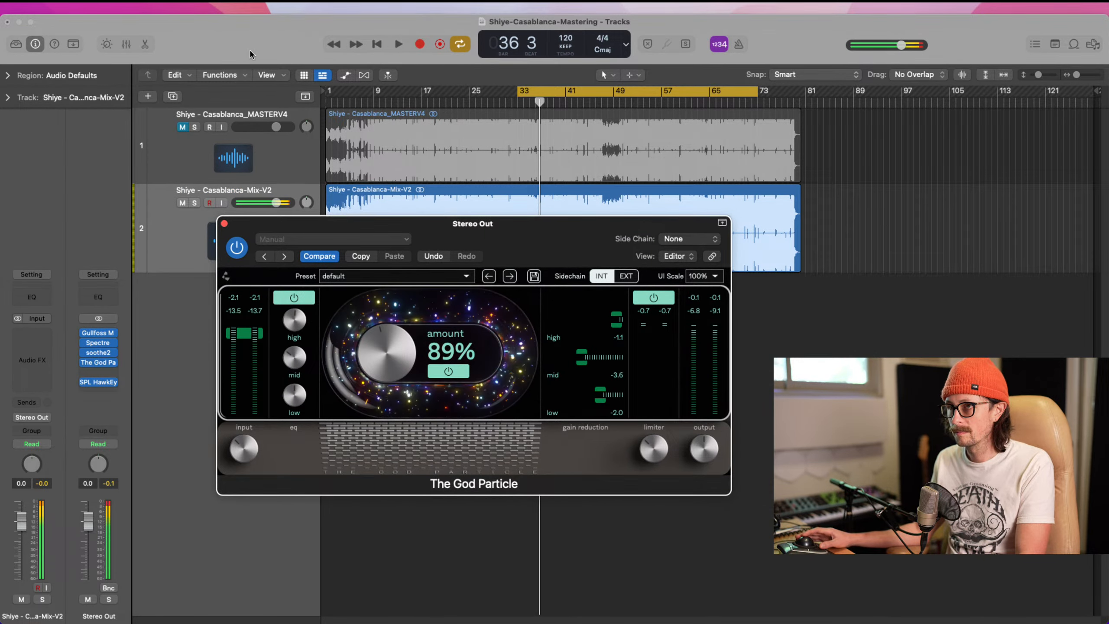
key("super+Tab")
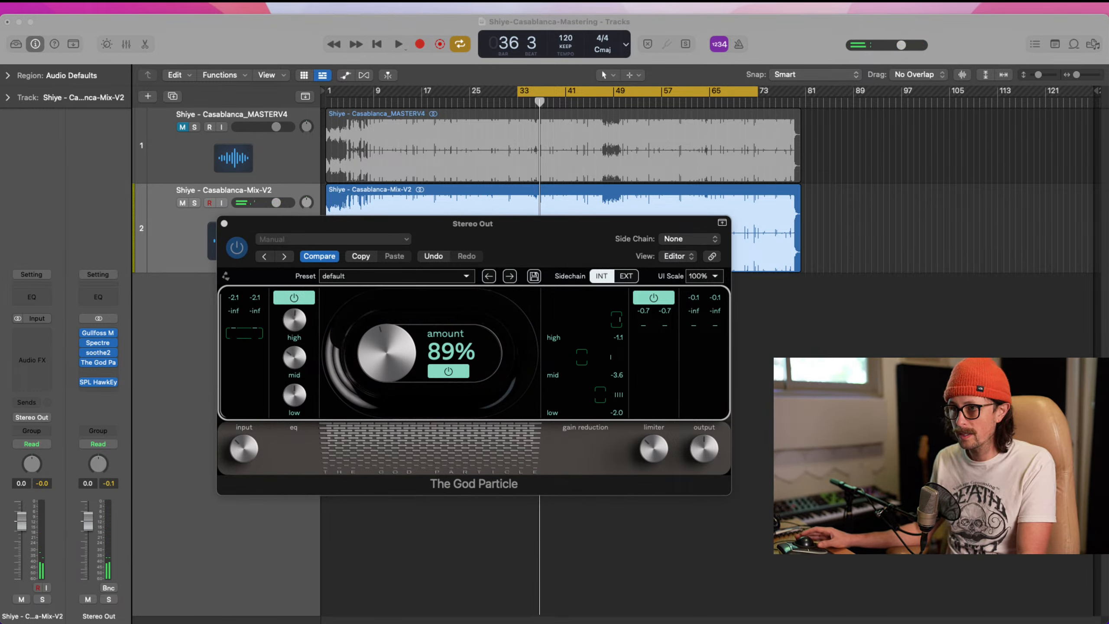
left_click(168, 6)
left_click(71, 5)
mouse_move(58, 6)
mouse_move(55, 41)
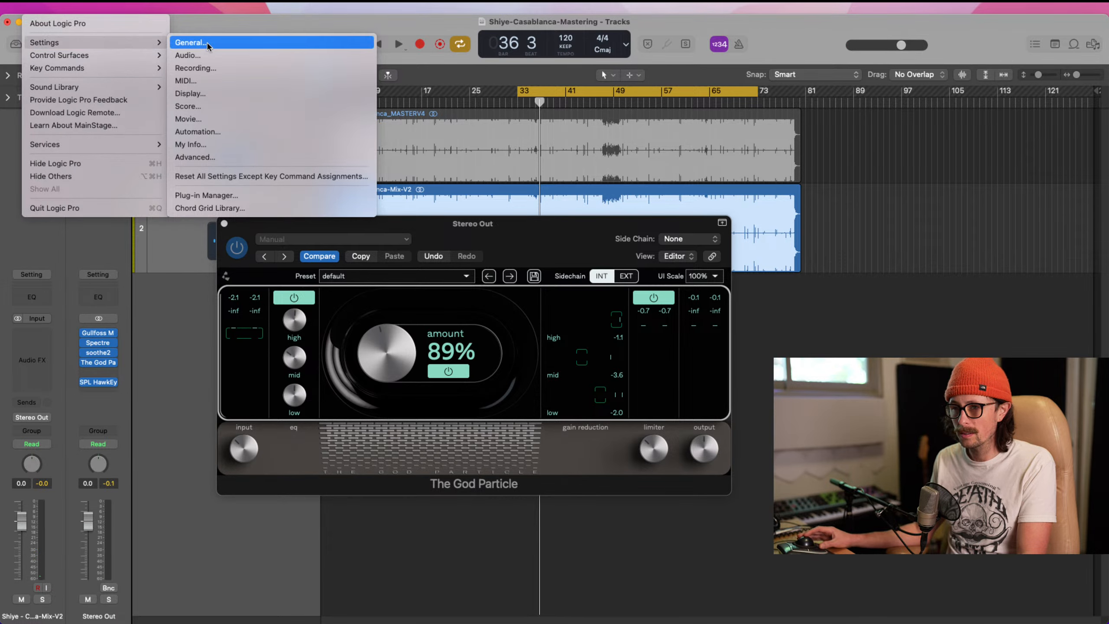
left_click(192, 55)
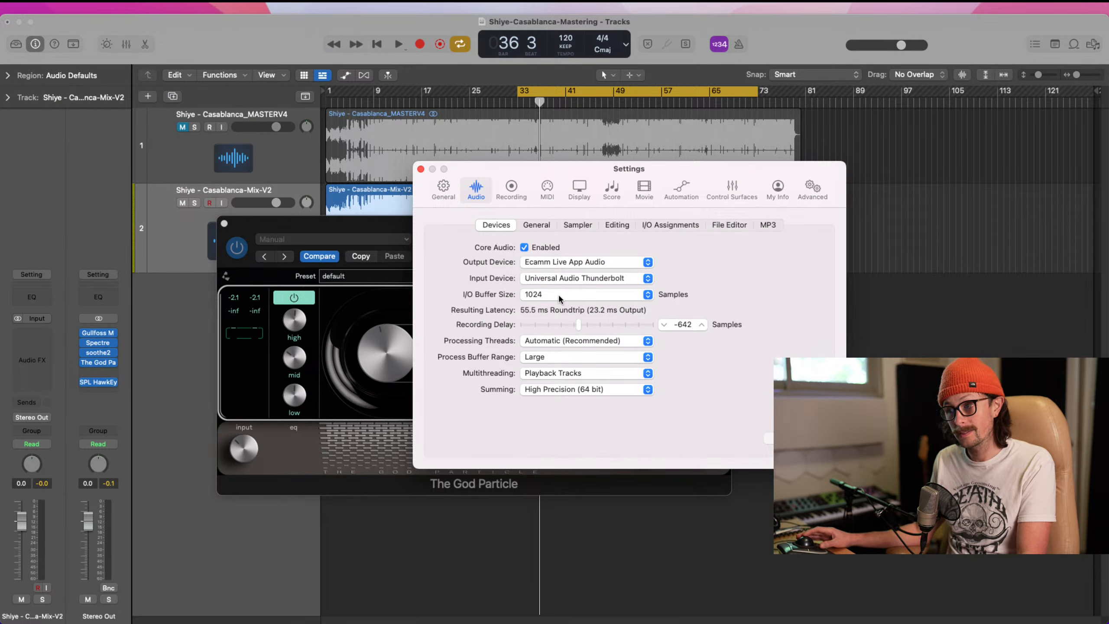
left_click(559, 295)
left_click(563, 284)
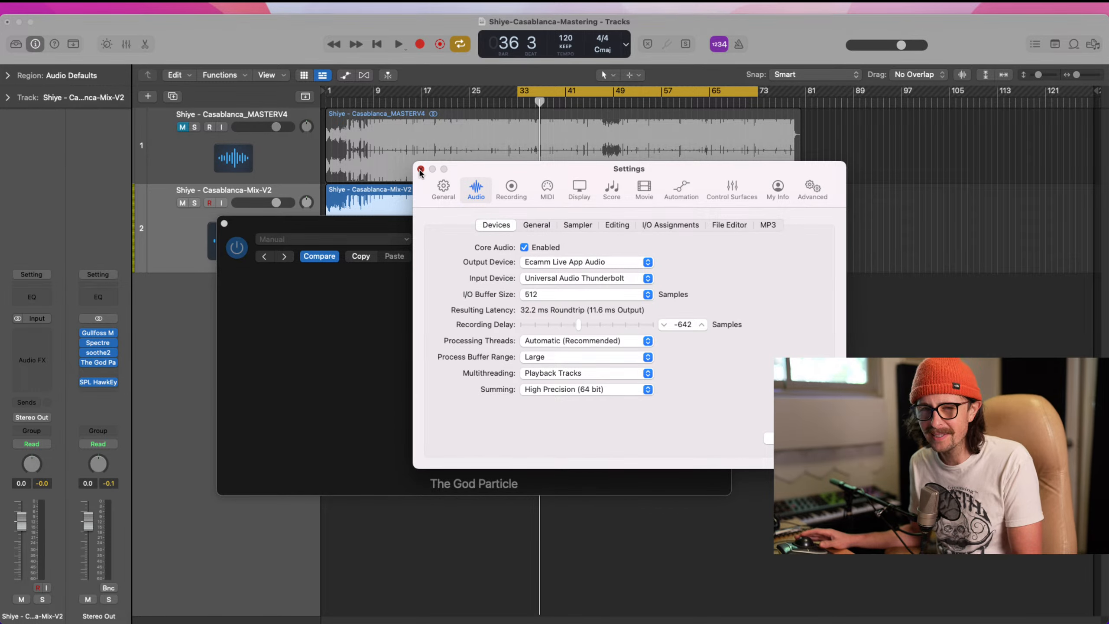
left_click(421, 169)
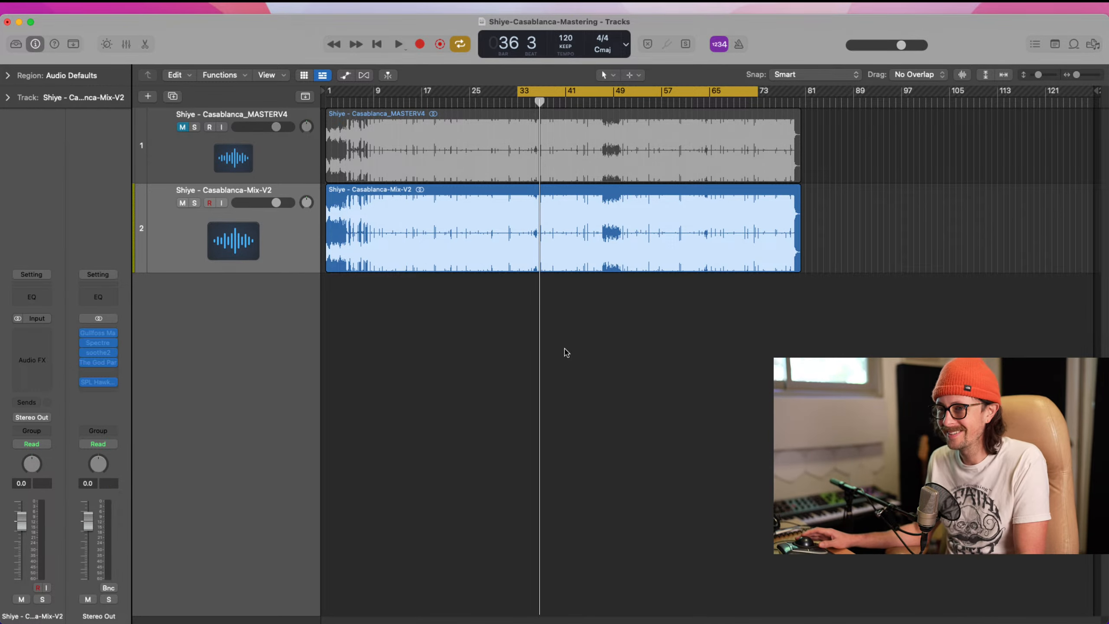
Play the cycle from bar 33, compare The God Particle bypassed and active, and leave it active with its window open.
left_click(102, 384)
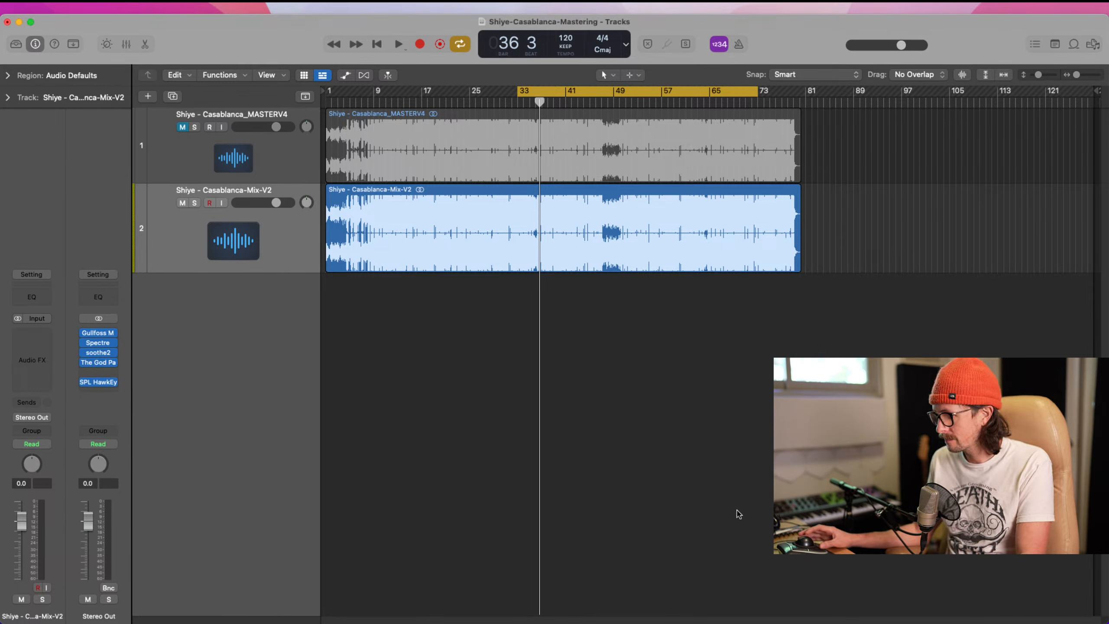
key("space")
mouse_move(100, 384)
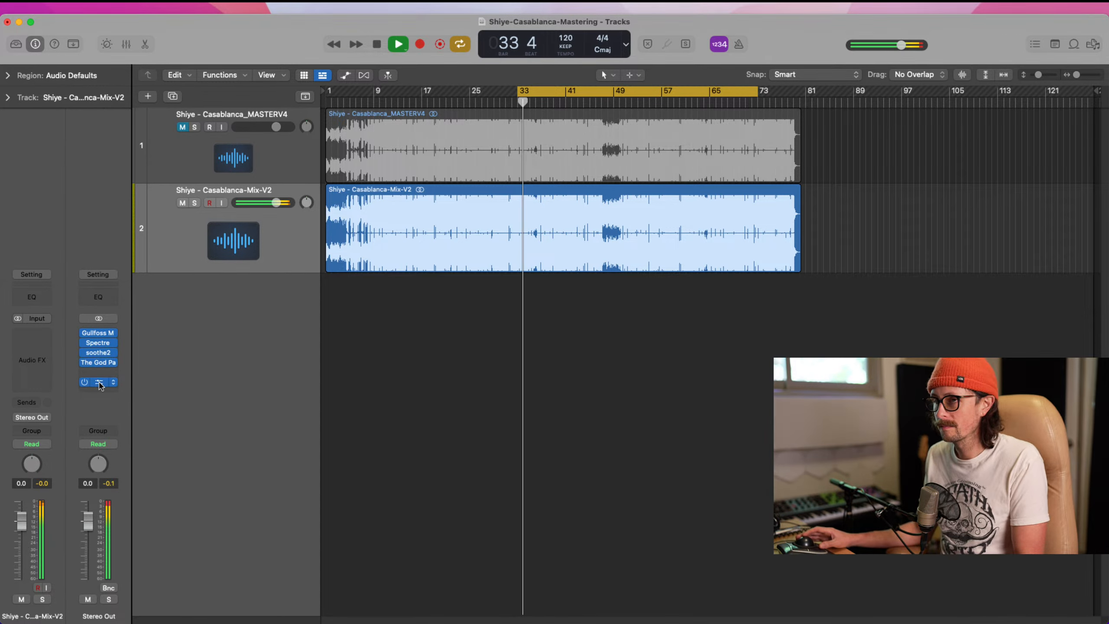
left_click(87, 363)
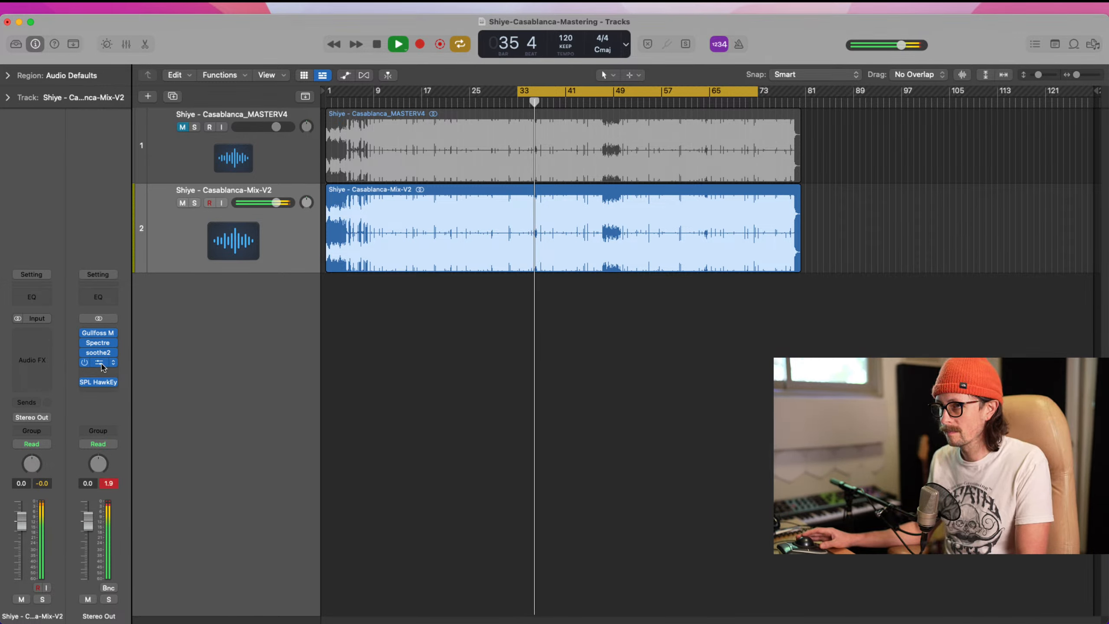
left_click(100, 363)
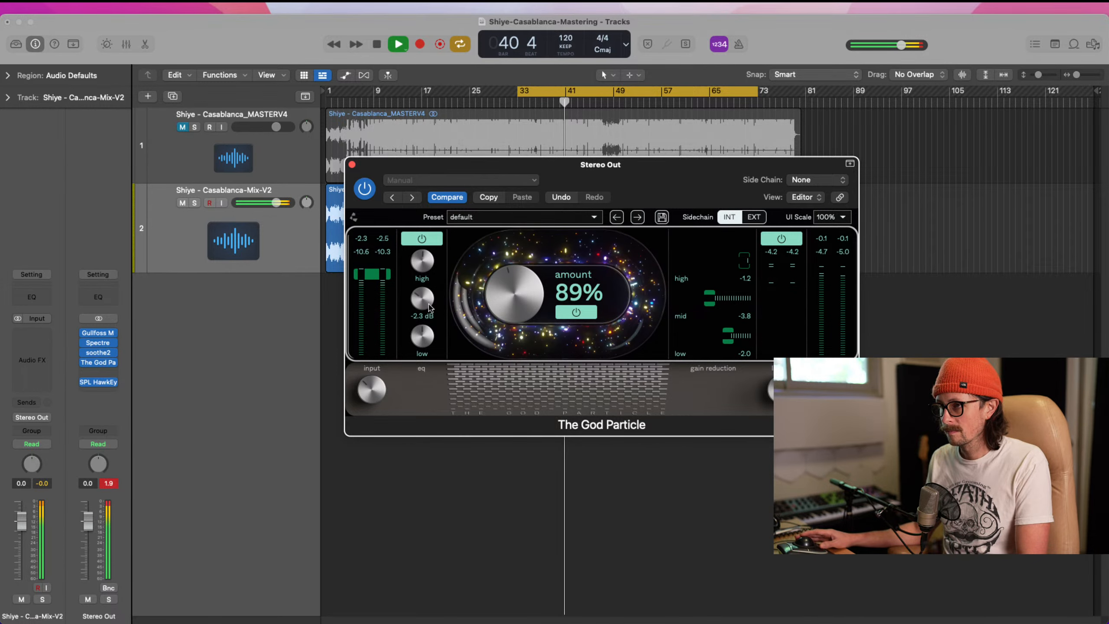
left_click(368, 193)
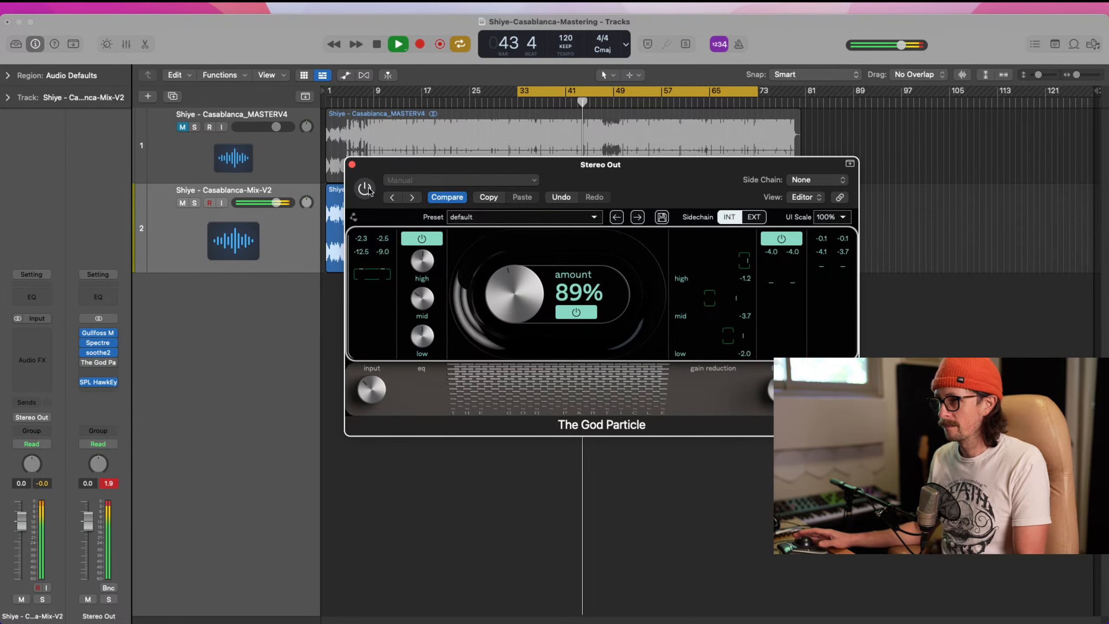
left_click(369, 191)
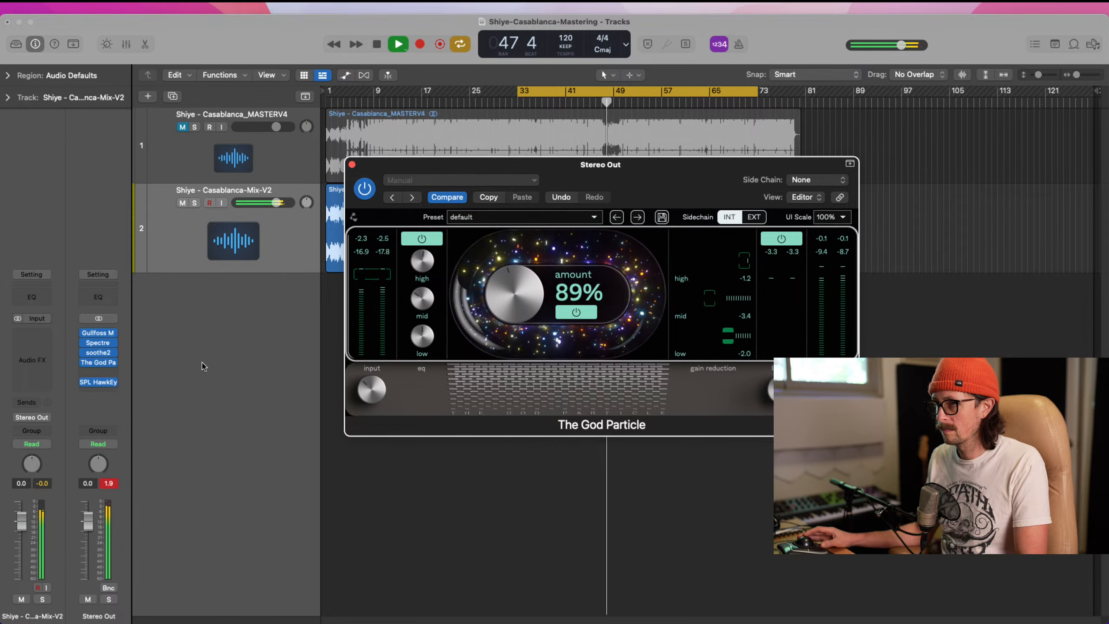
Set Spectre's bands to 0.51 dB at 120.5 Hz, 1.53 dB at 511.4 Hz and 0.82 dB at 1.03 kHz during playback.
left_click(101, 346)
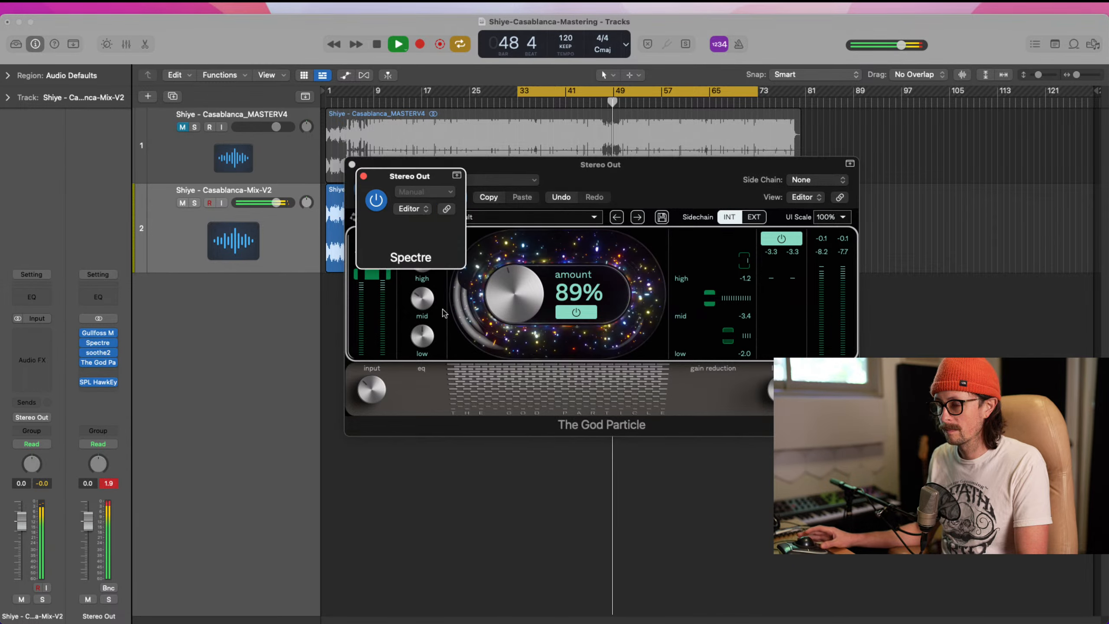
left_click_drag(455, 358, 454, 359)
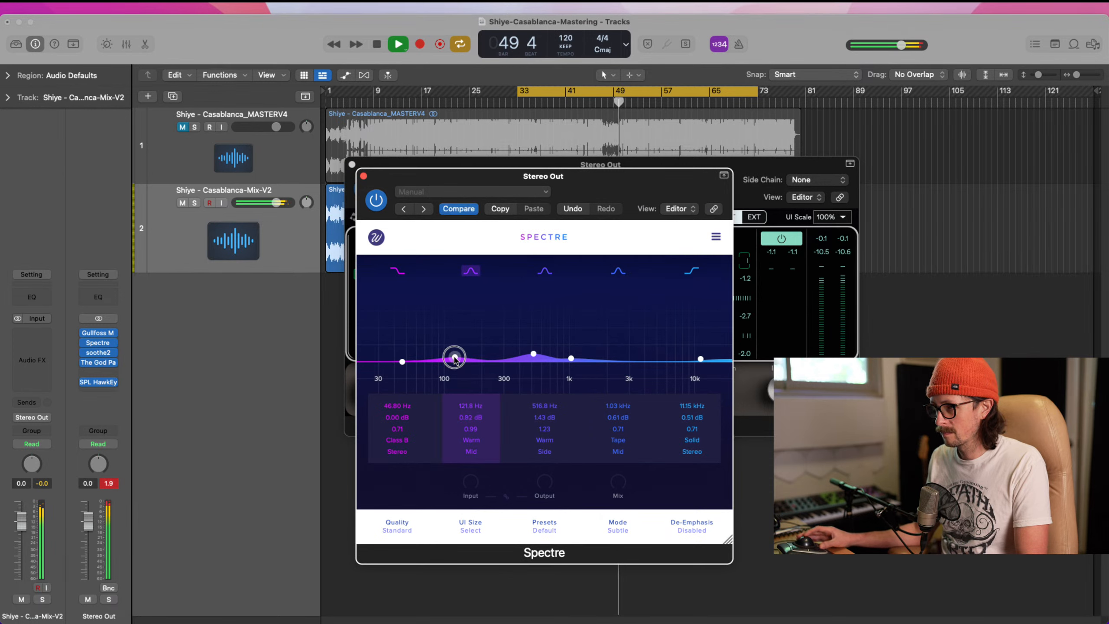
left_click_drag(535, 356, 534, 353)
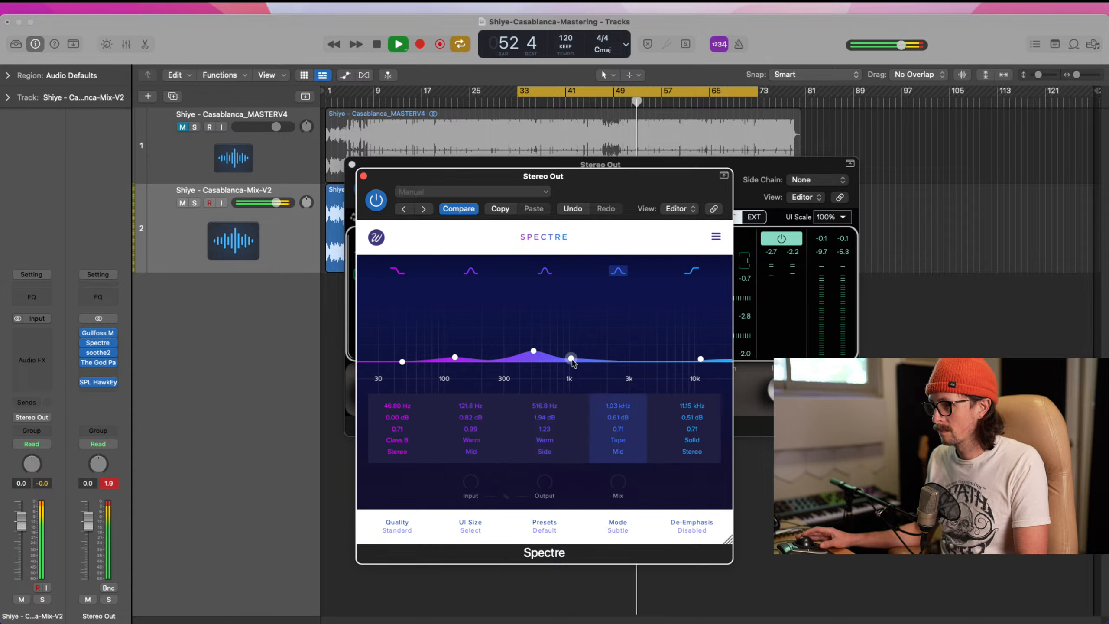
mouse_move(571, 358)
left_mouse_down()
mouse_move(571, 348)
mouse_move(572, 358)
left_mouse_up()
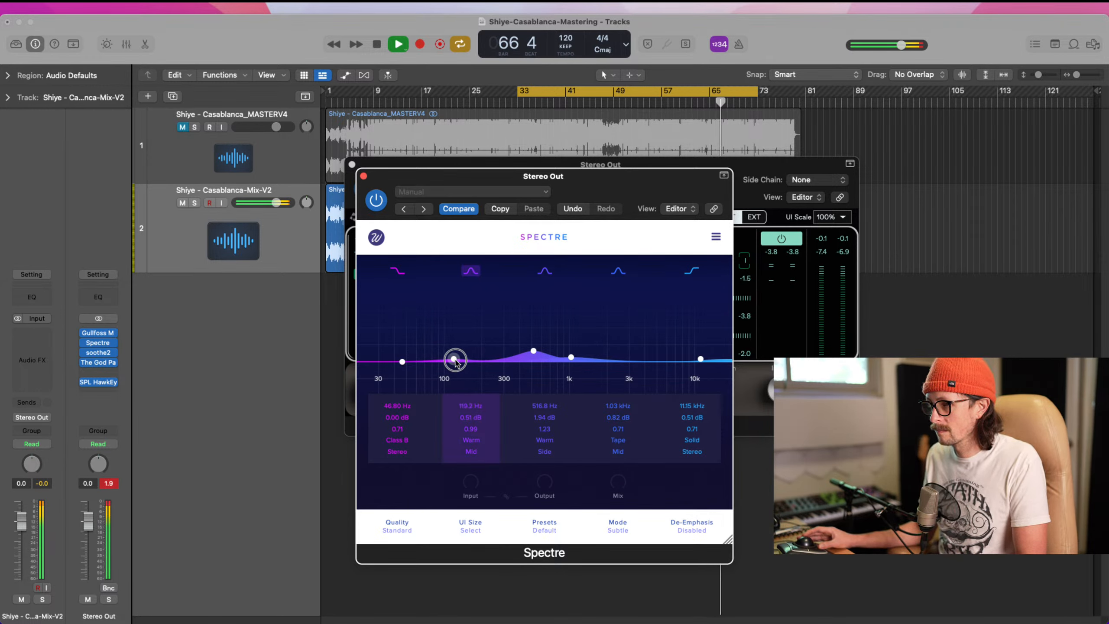
left_click_drag(453, 359, 455, 361)
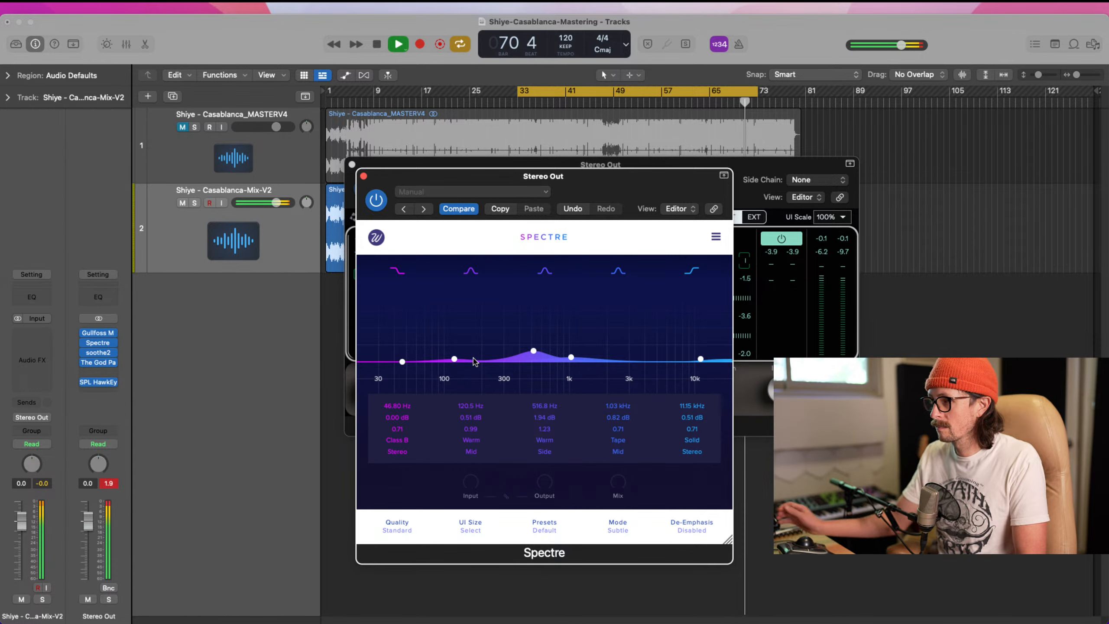
left_click_drag(533, 351, 529, 356)
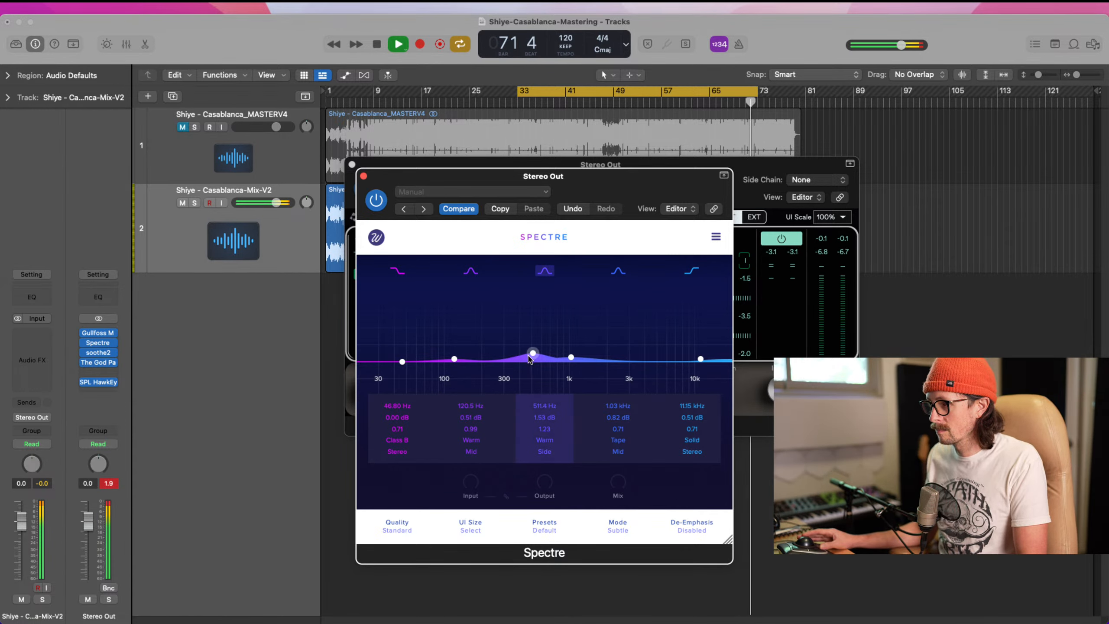
Open HawkEye on the Stereo Out, check the short-term loudness during playback, and close it.
mouse_move(101, 367)
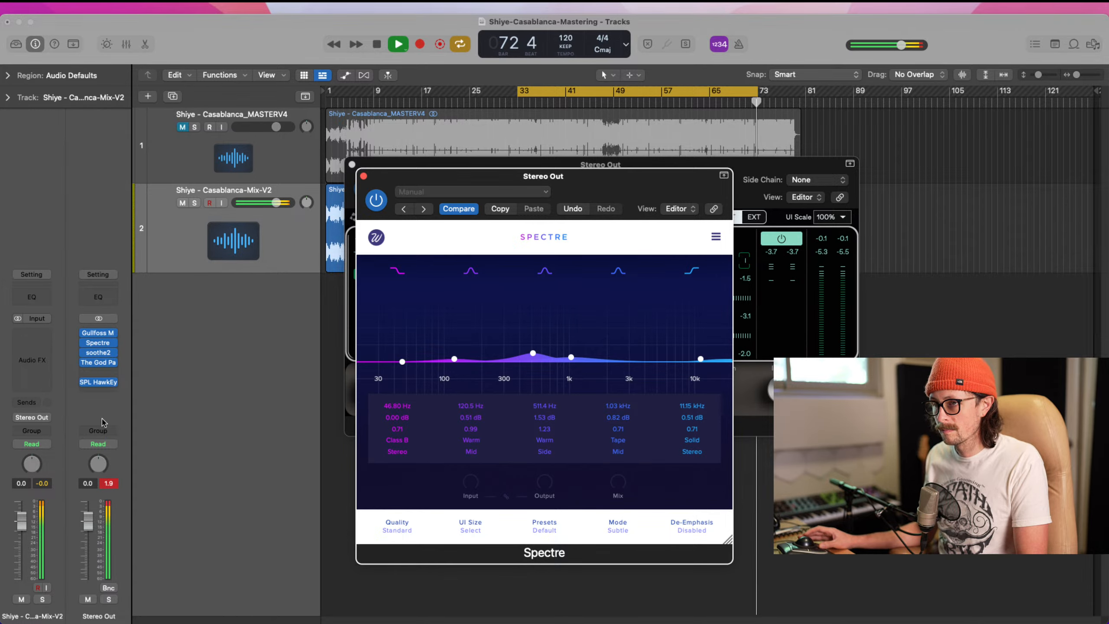
left_click(98, 381)
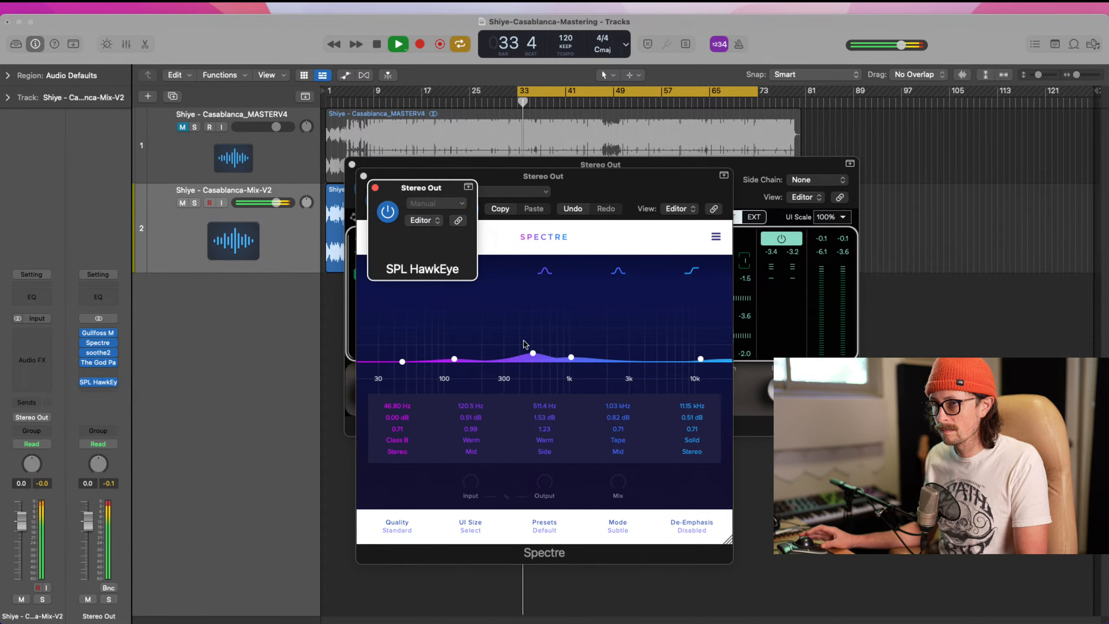
left_click_drag(771, 210, 611, 158)
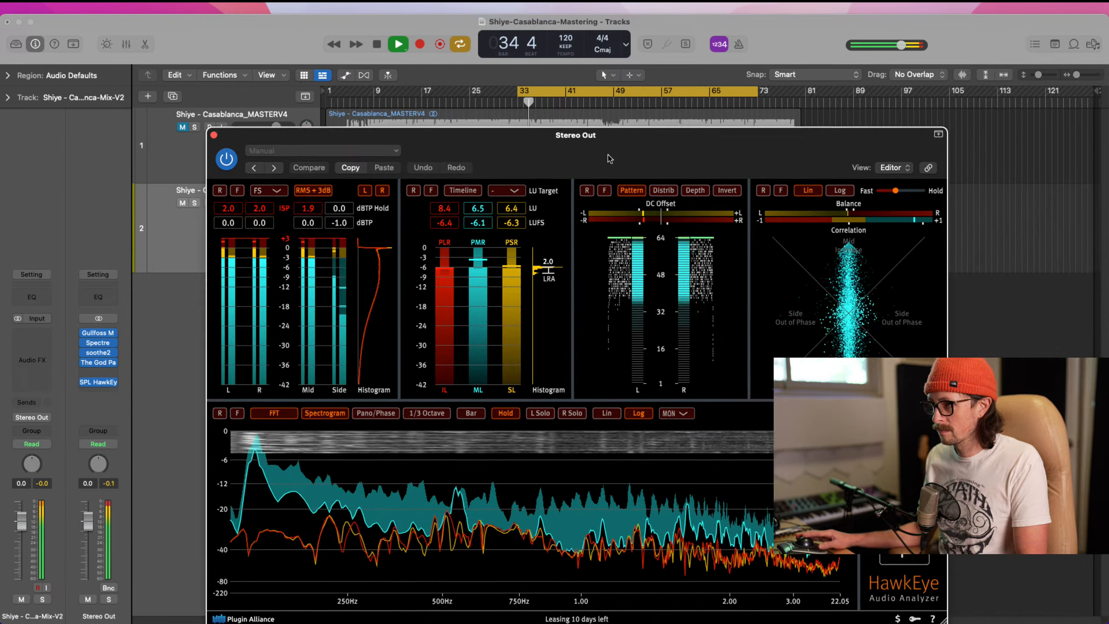
mouse_move(512, 230)
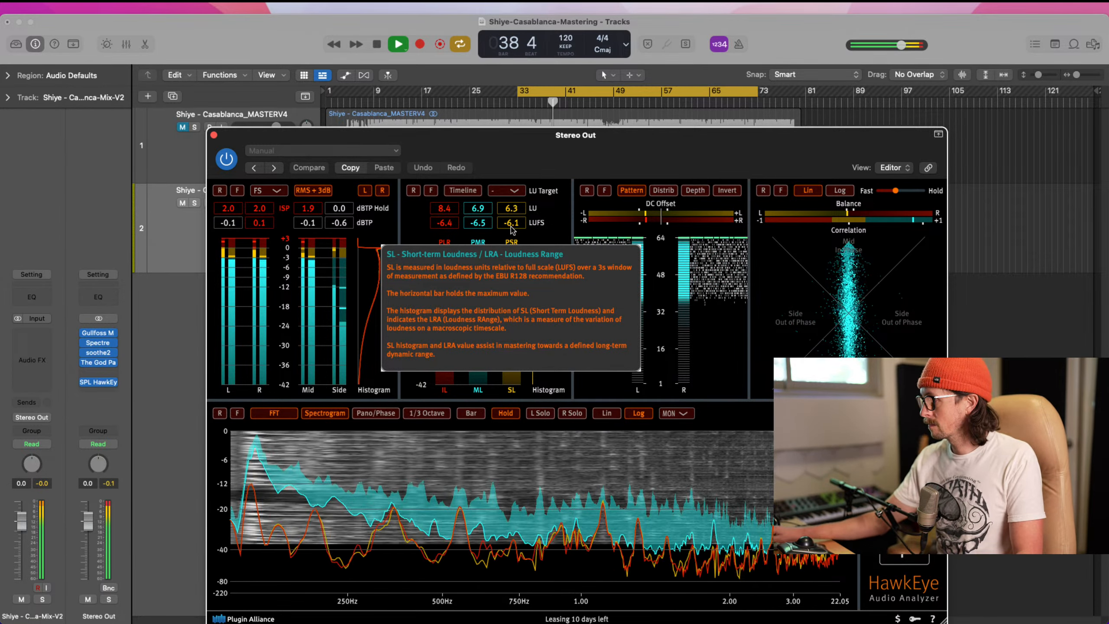
left_click(214, 134)
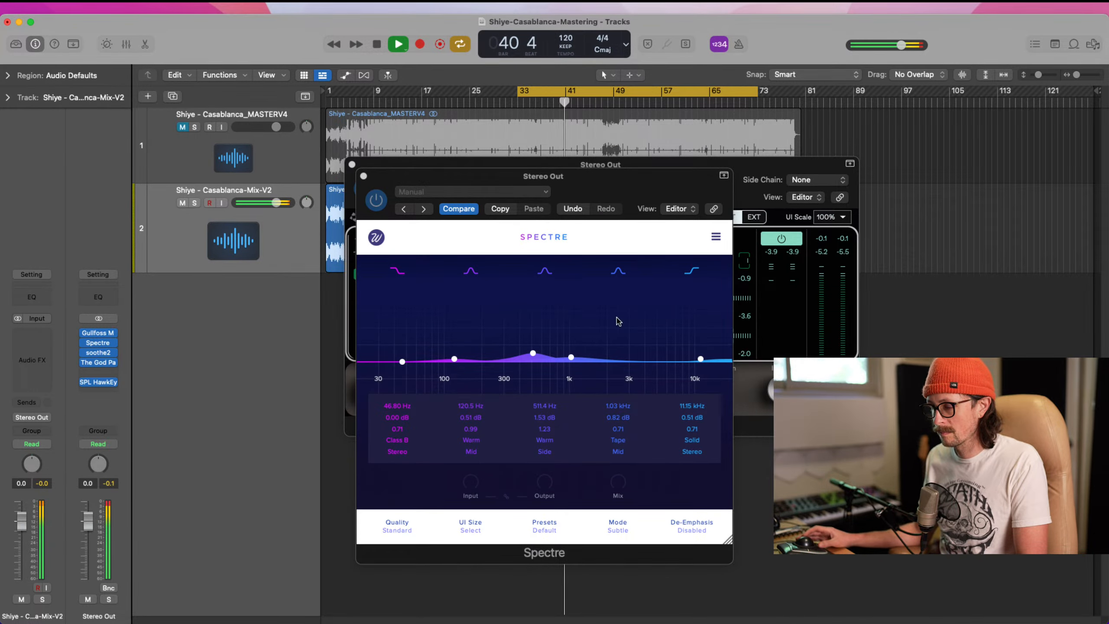
Set Spectre's Solid high band to 0.82 dB at 11.03 kHz, close Spectre, and turn off the cycle.
left_click(701, 360)
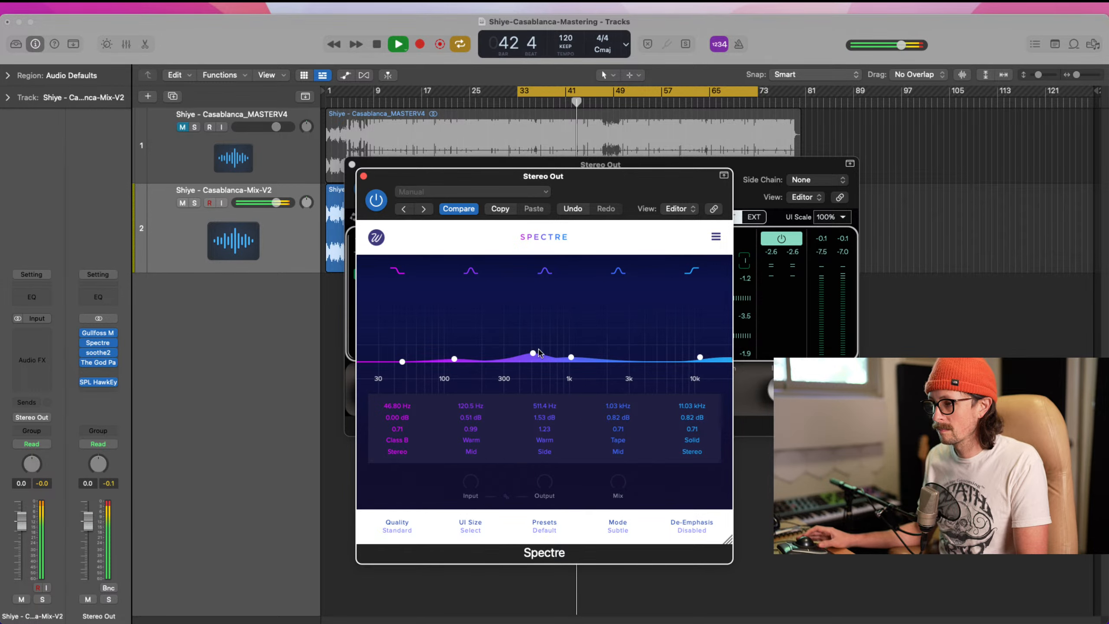
left_click(362, 176)
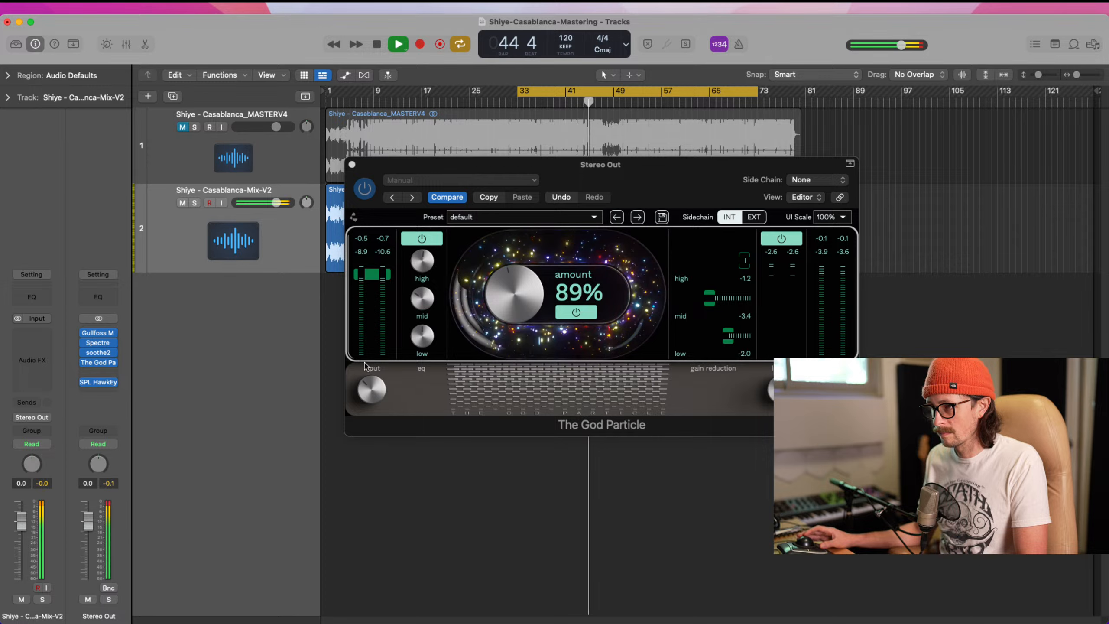
left_click(371, 384)
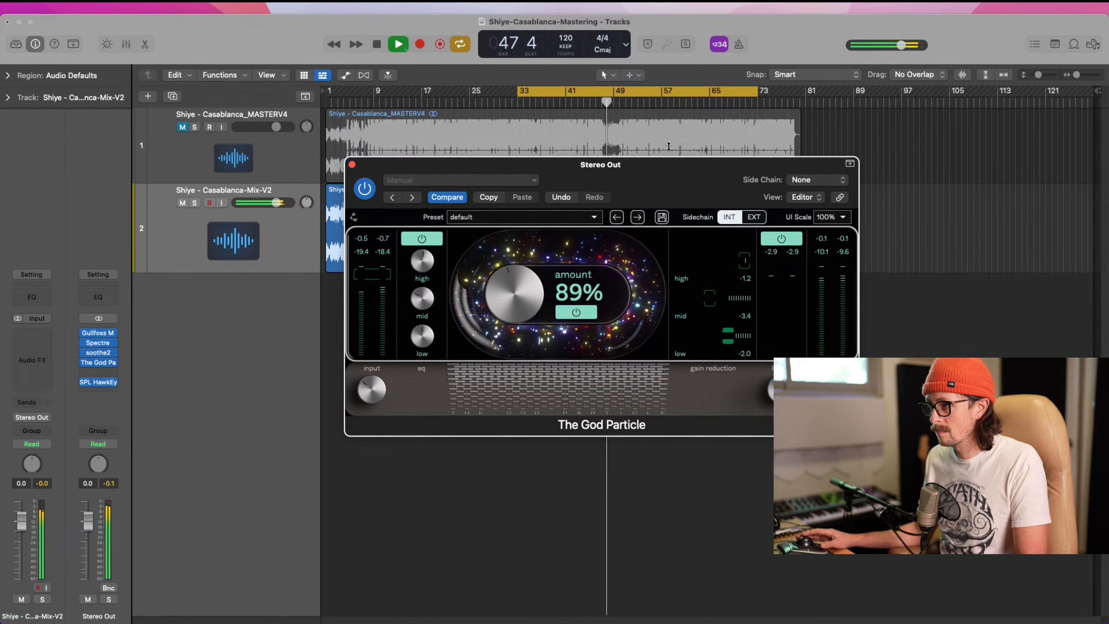
left_click(541, 90)
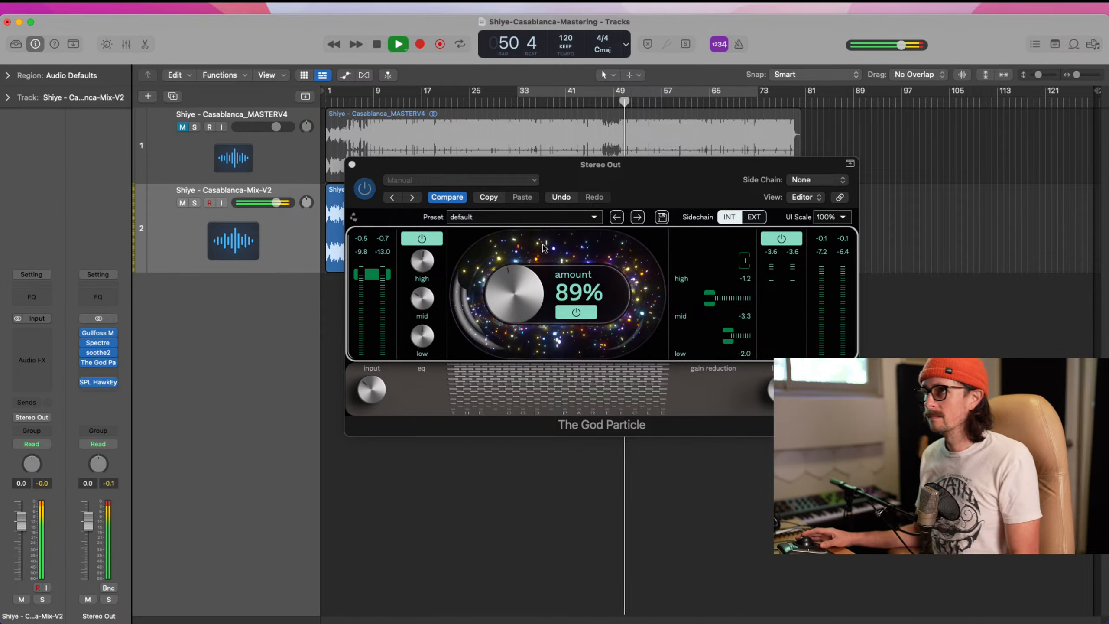
Set soothe2's depth to 2.1, high cut to 12.9 kHz, sharpness to 4.3, selectivity to 6.2, mix to 82% and trim to 0.0 dB.
left_click(98, 352)
left_click_drag(421, 354, 420, 349)
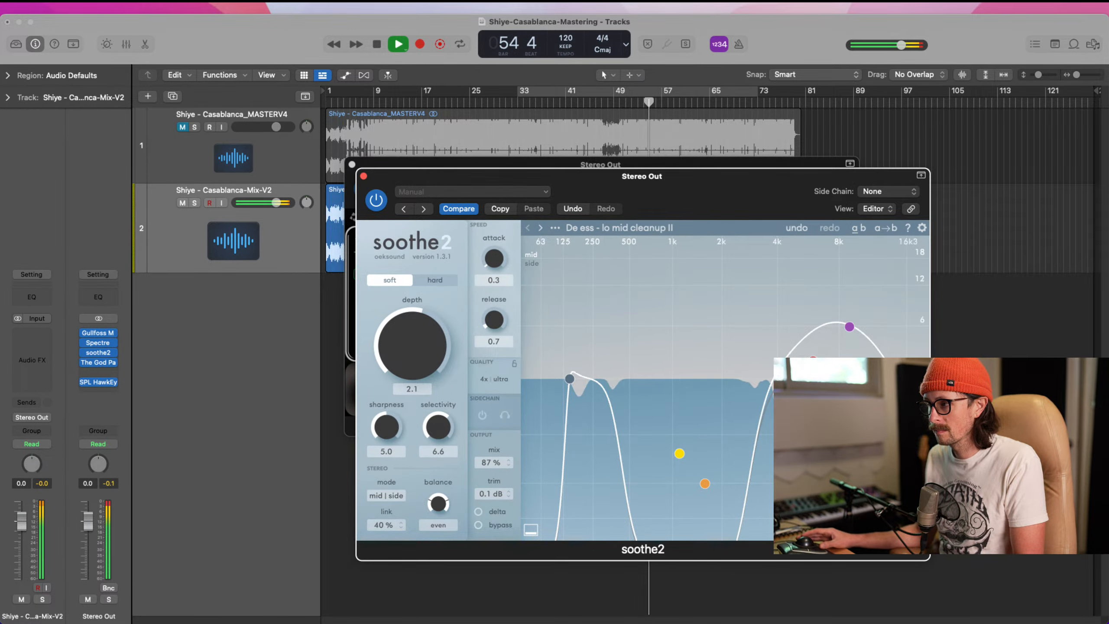
left_click_drag(908, 379, 887, 379)
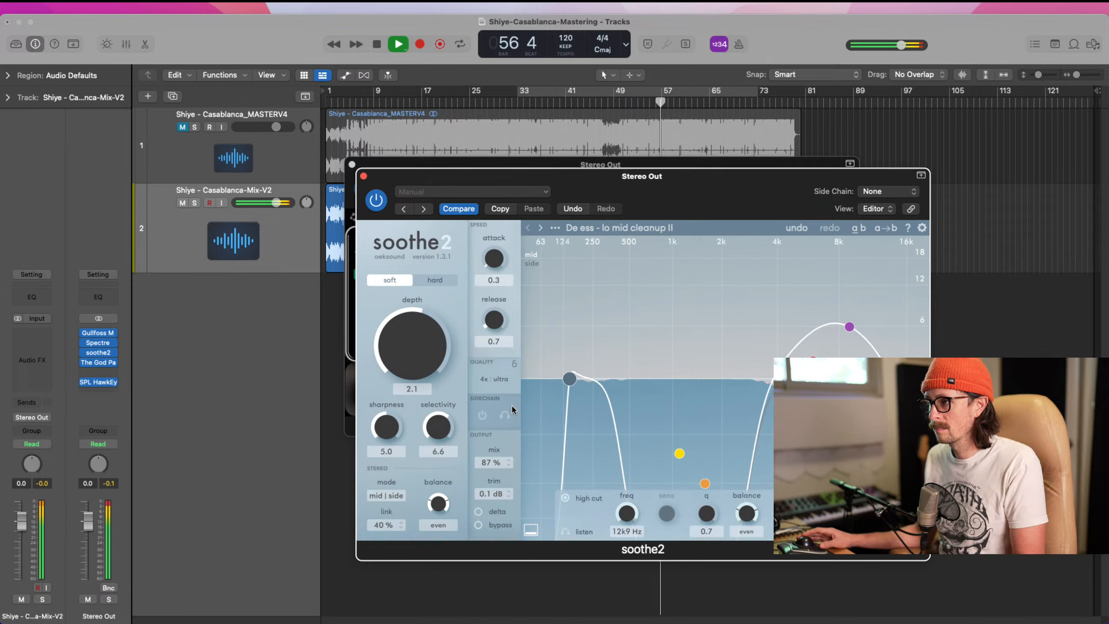
left_click_drag(442, 430, 394, 444)
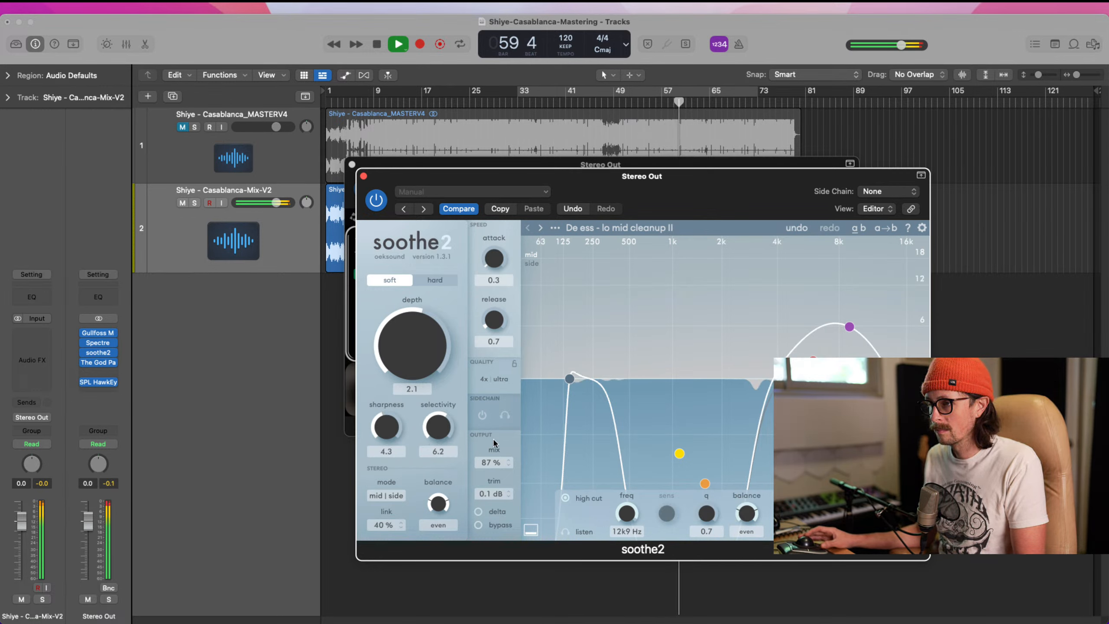
left_click_drag(491, 463, 490, 496)
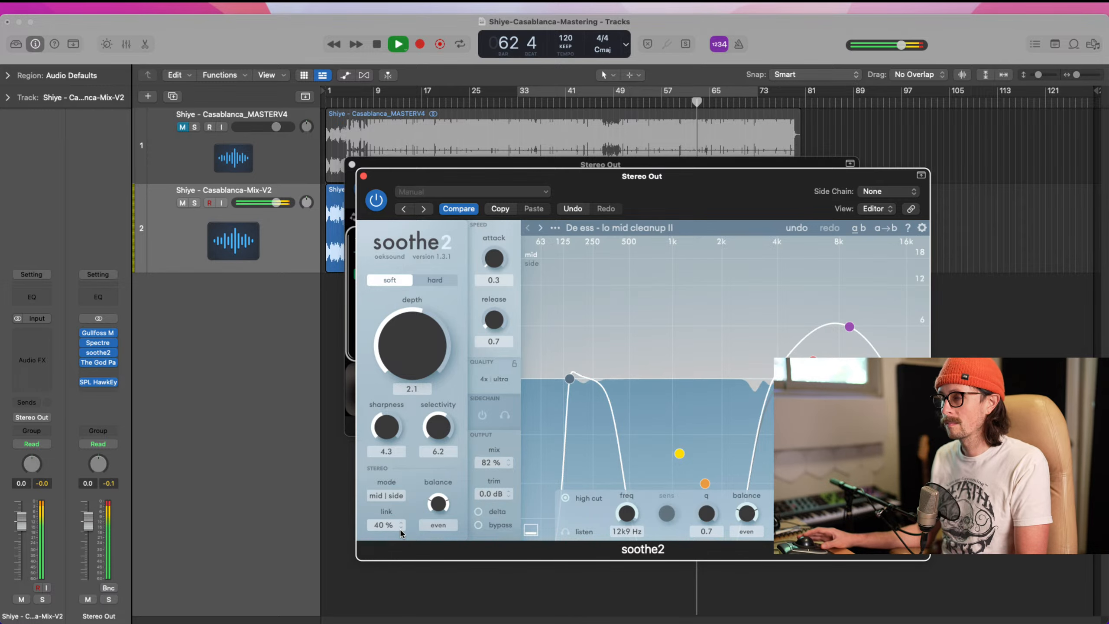
left_click(364, 175)
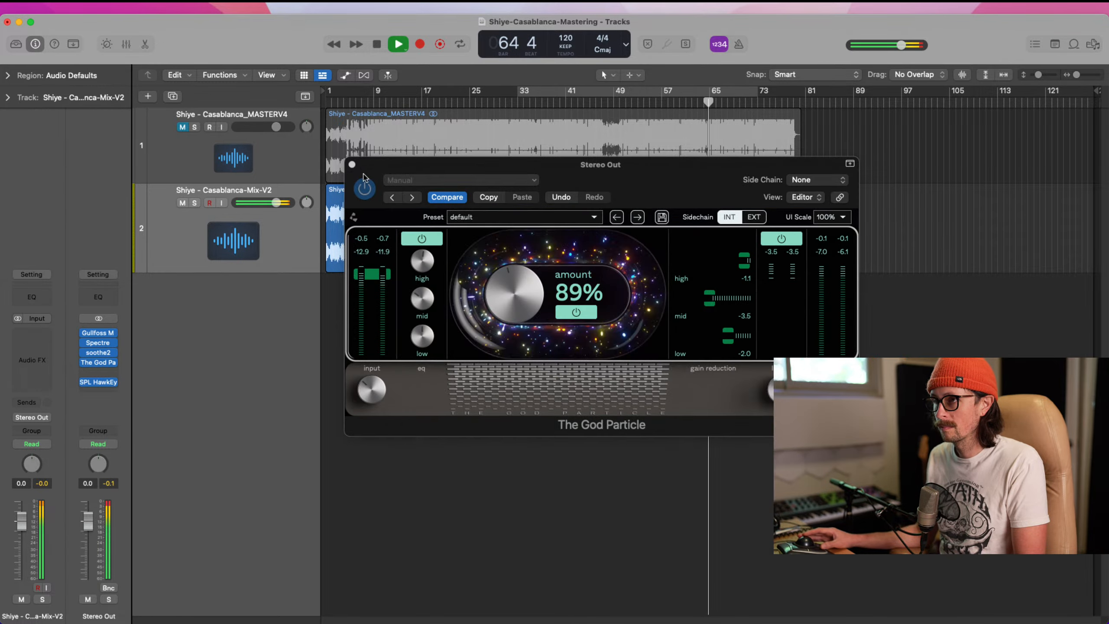
Close The God Particle's window and bypass Gullfoss, Spectre, soothe2 and The God Particle on the Stereo Out during playback.
left_click(352, 164)
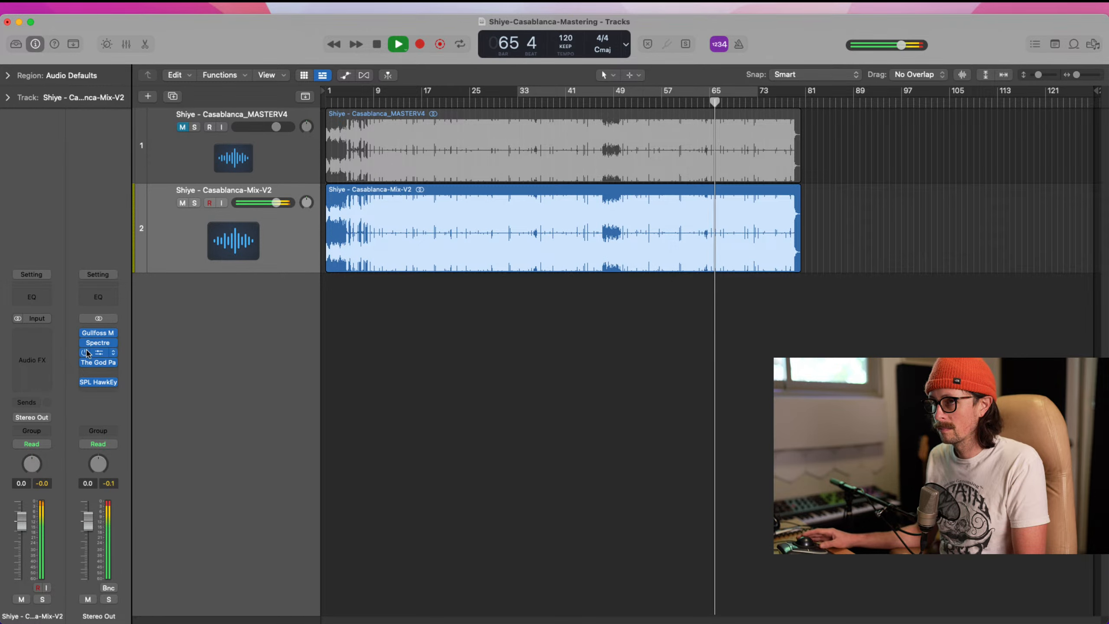
left_click(85, 363)
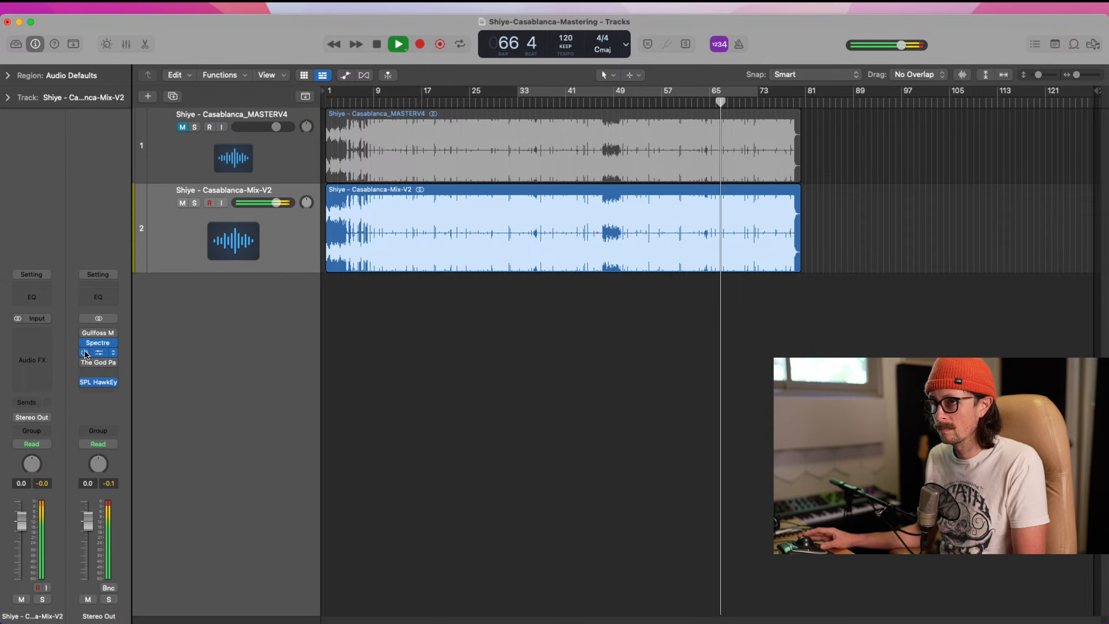
left_click(85, 343)
left_click(84, 353)
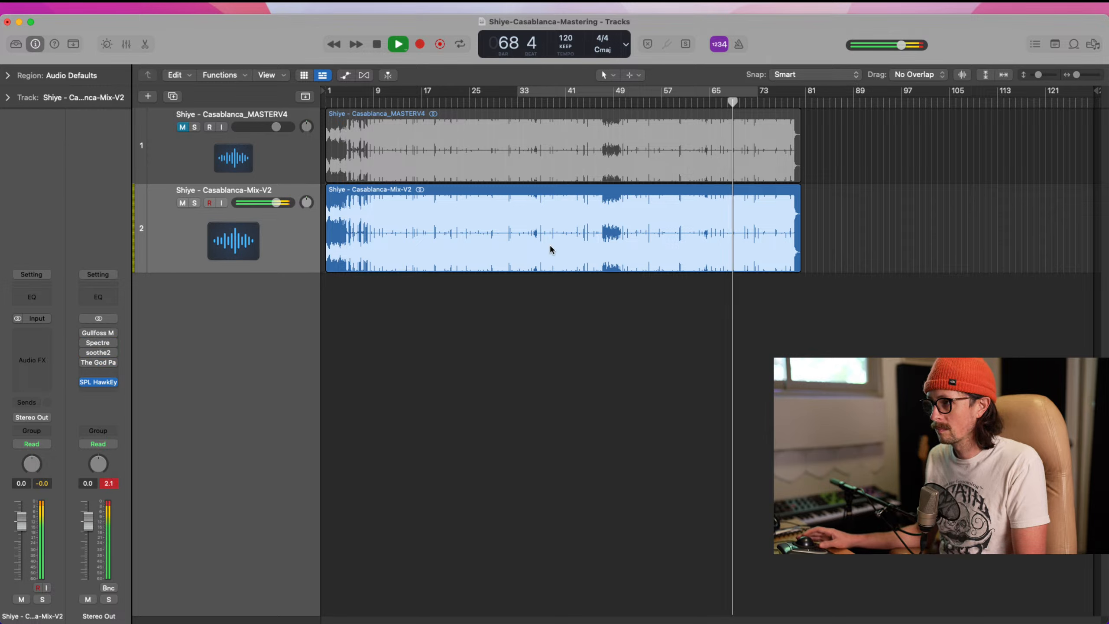
Re-enable Gullfoss, Spectre, soothe2 and The God Particle, and set Spectre's 511.4 Hz side and 1.03 kHz mid bands to 1.23 dB.
mouse_move(85, 335)
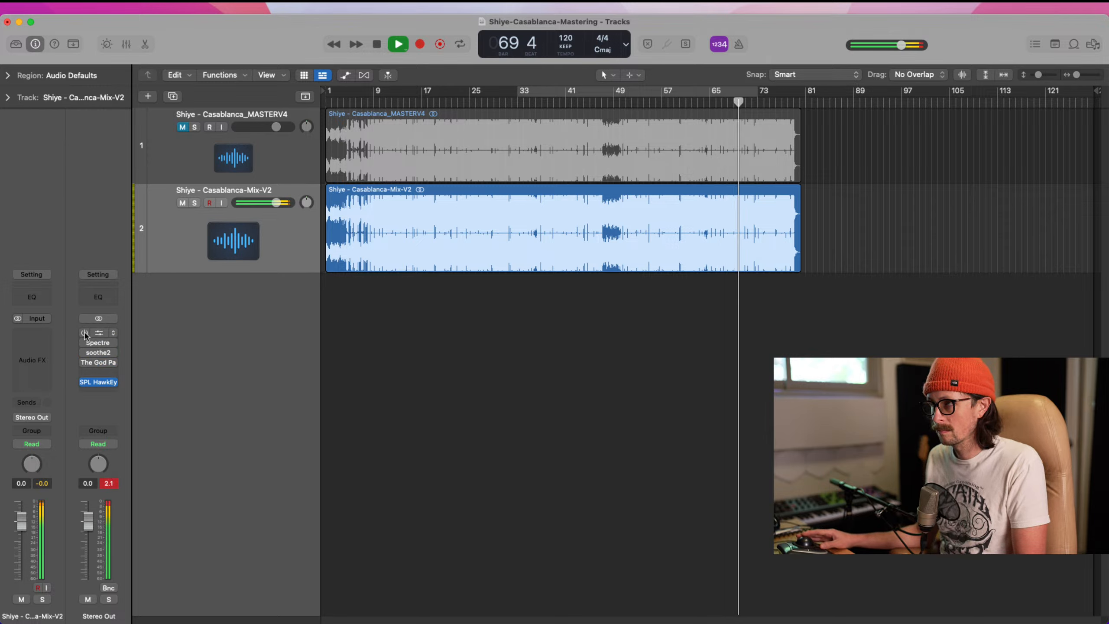
left_click_drag(85, 334, 83, 364)
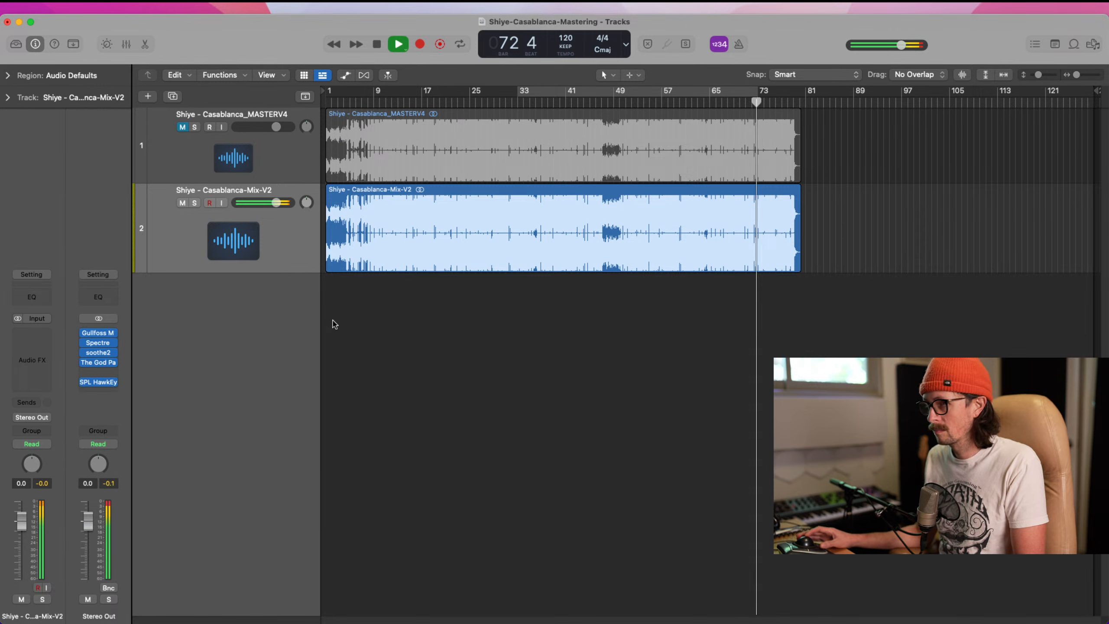
left_click(105, 345)
left_click_drag(570, 358, 570, 356)
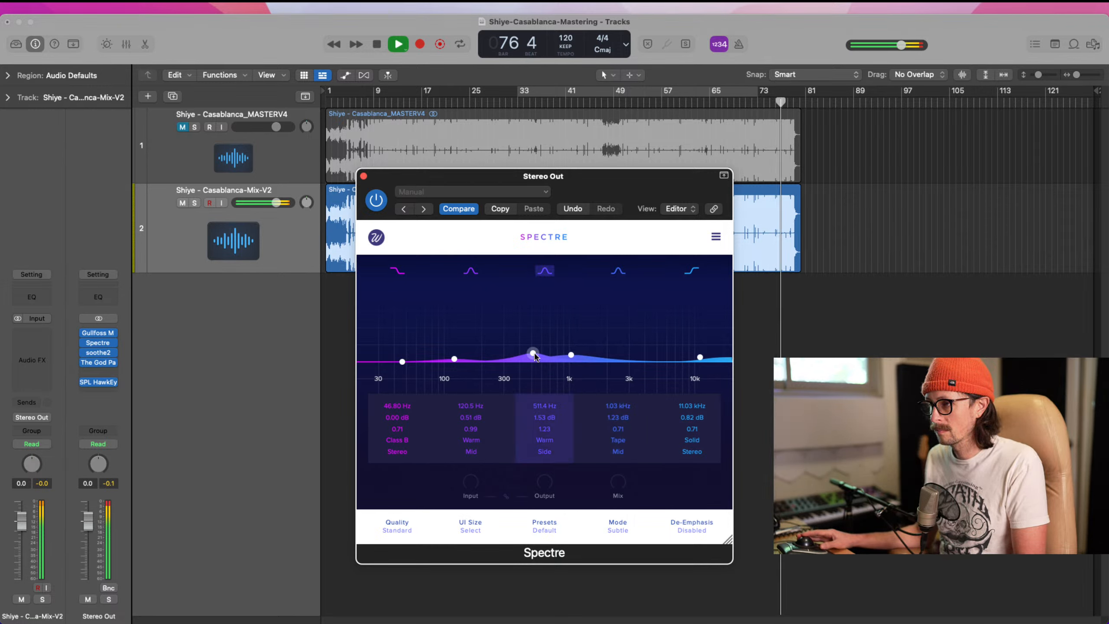
left_click_drag(533, 353, 533, 354)
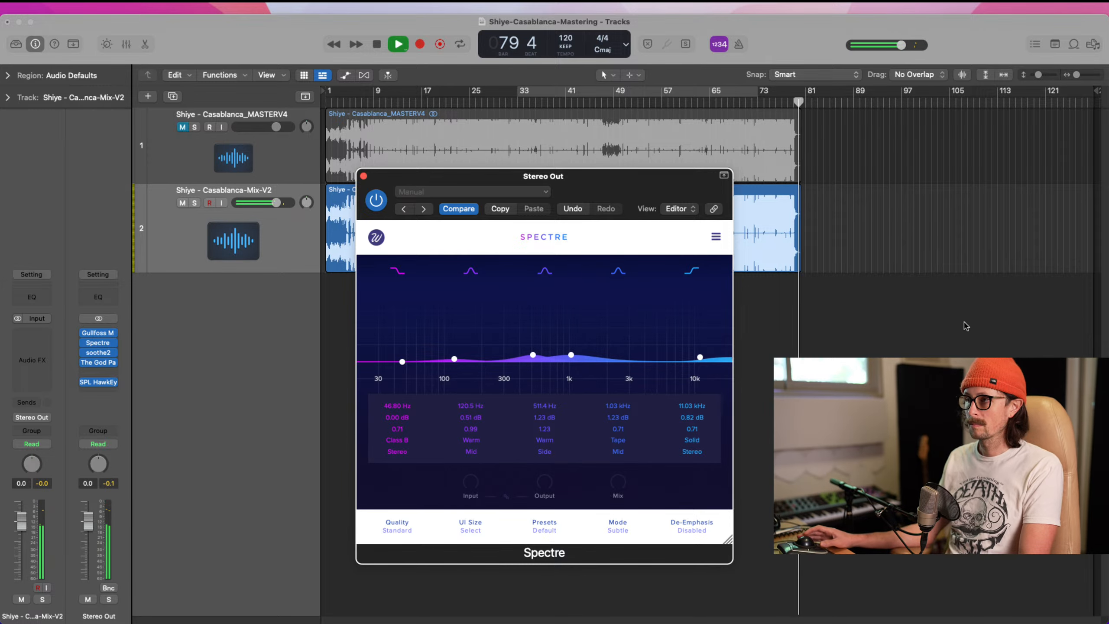
key("space")
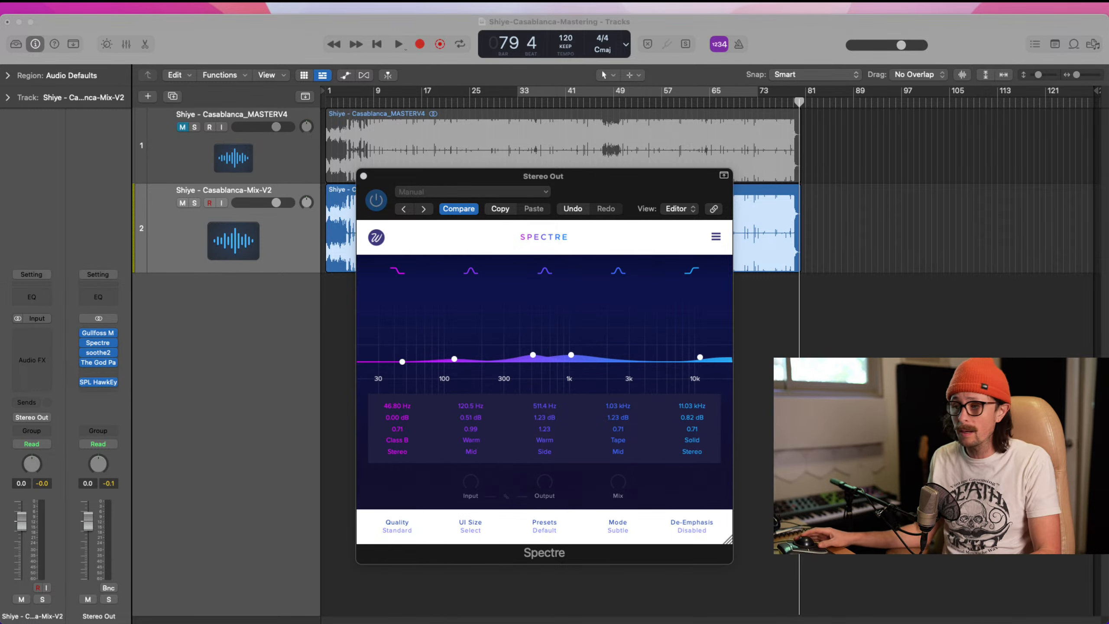
Review the Spectre and The God Particle settings on the Stereo Out, and close The God Particle.
left_click(486, 428)
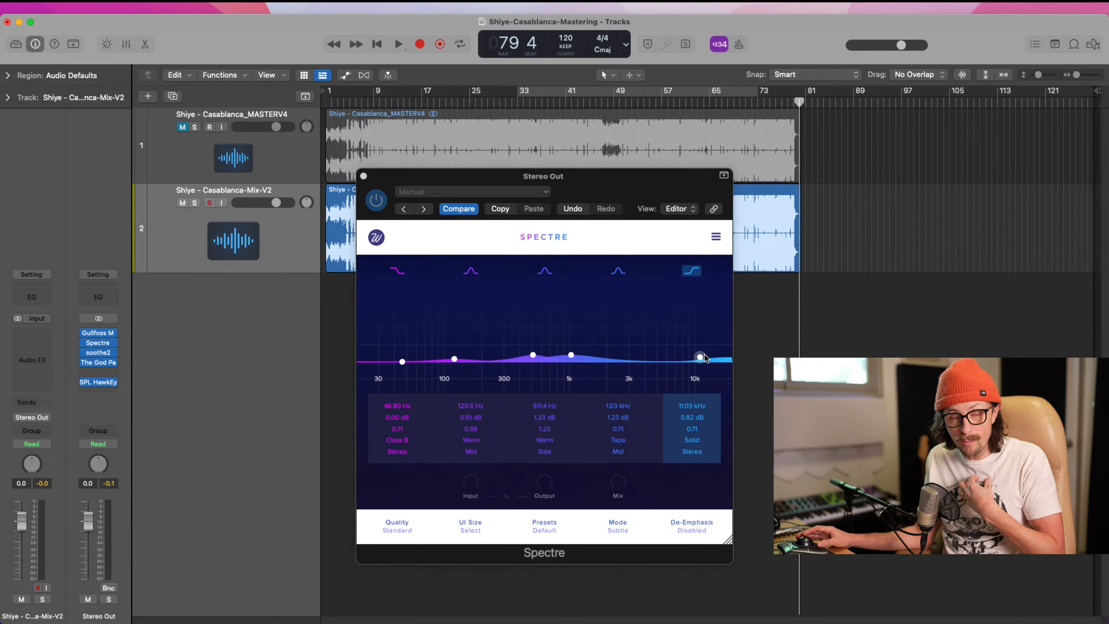
left_click(101, 345)
left_click(99, 343)
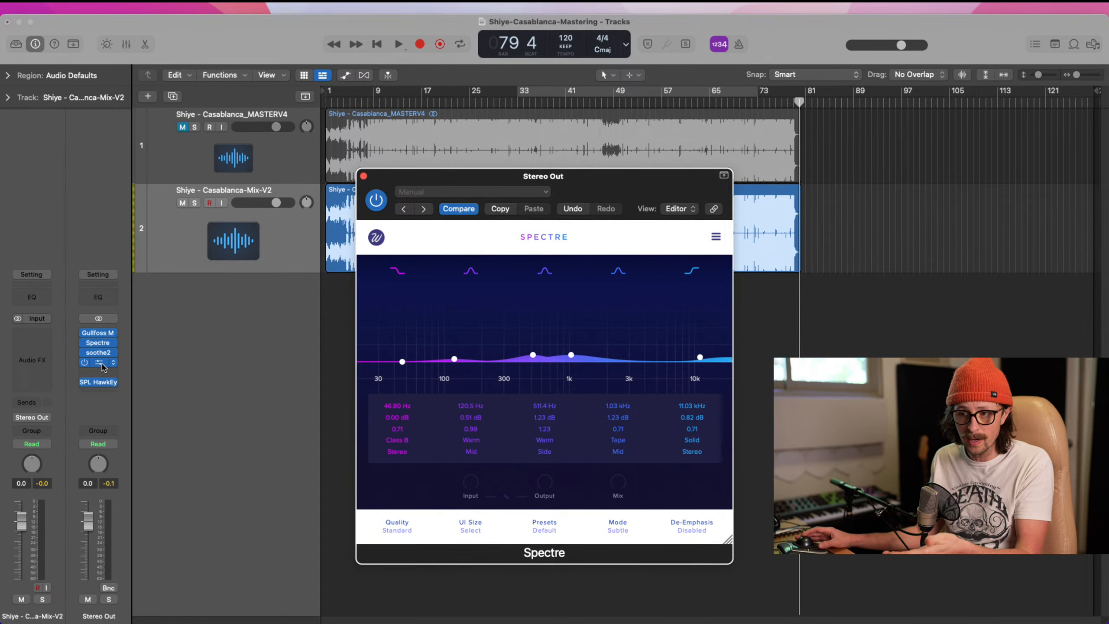
left_click(102, 364)
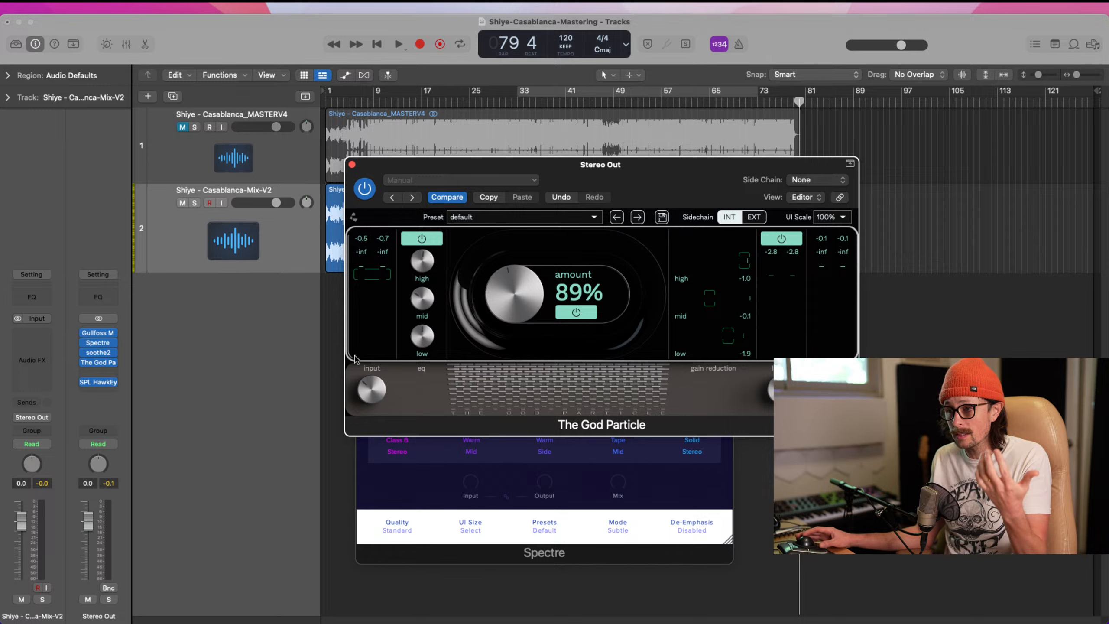
left_click(352, 164)
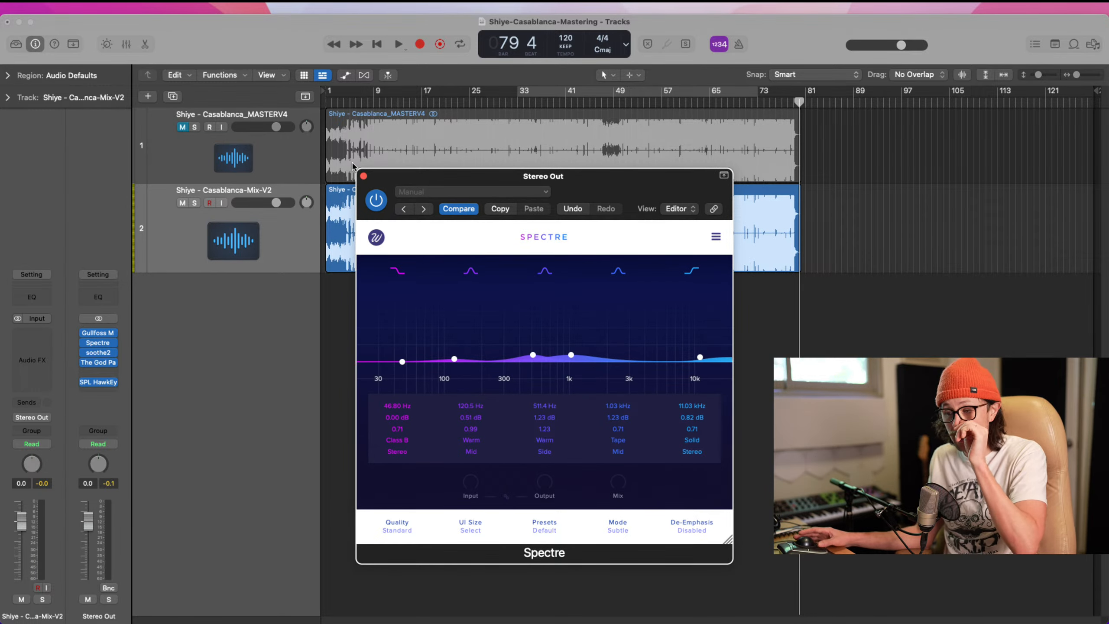
Check the loudness in HawkEye, set a cycle from bar 33 to about bar 47, and close HawkEye and Spectre.
left_click(99, 382)
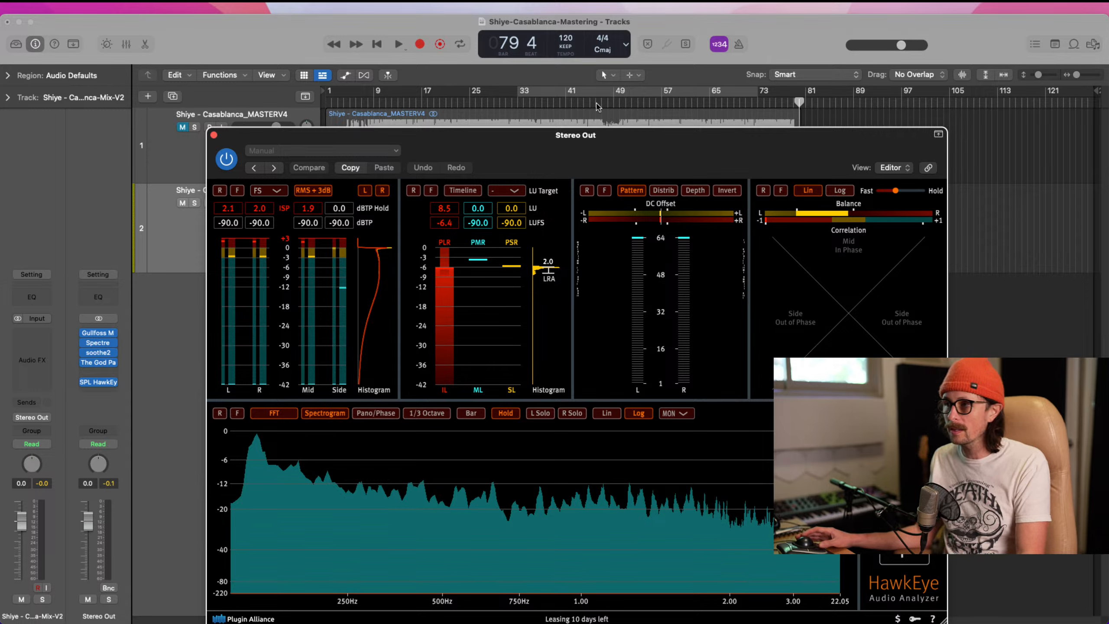
left_click_drag(560, 157, 555, 262)
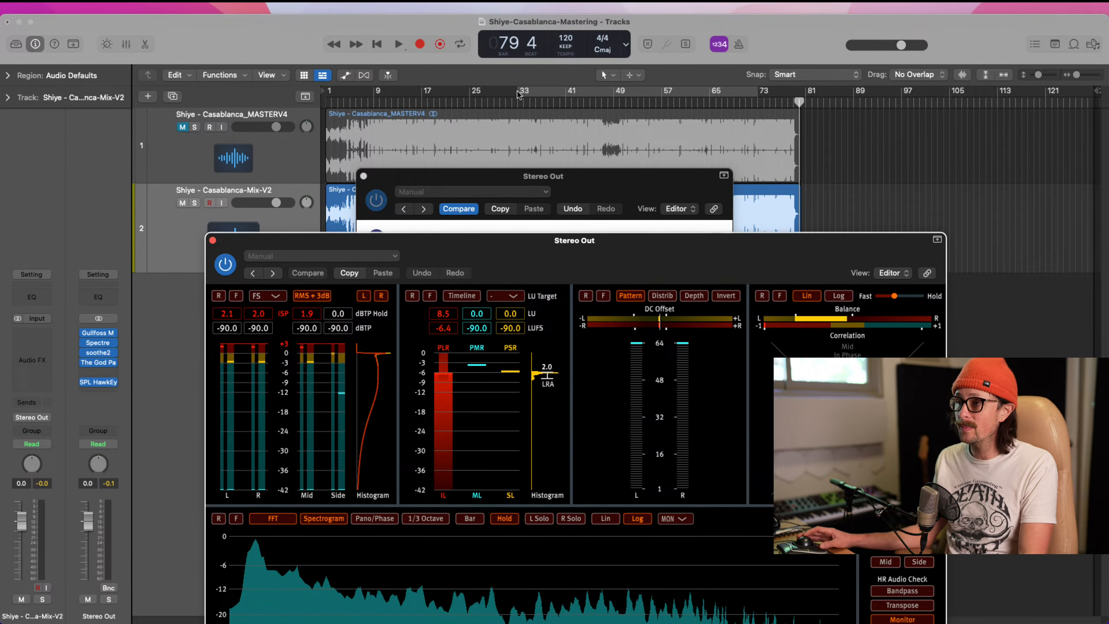
left_click_drag(524, 96, 602, 97)
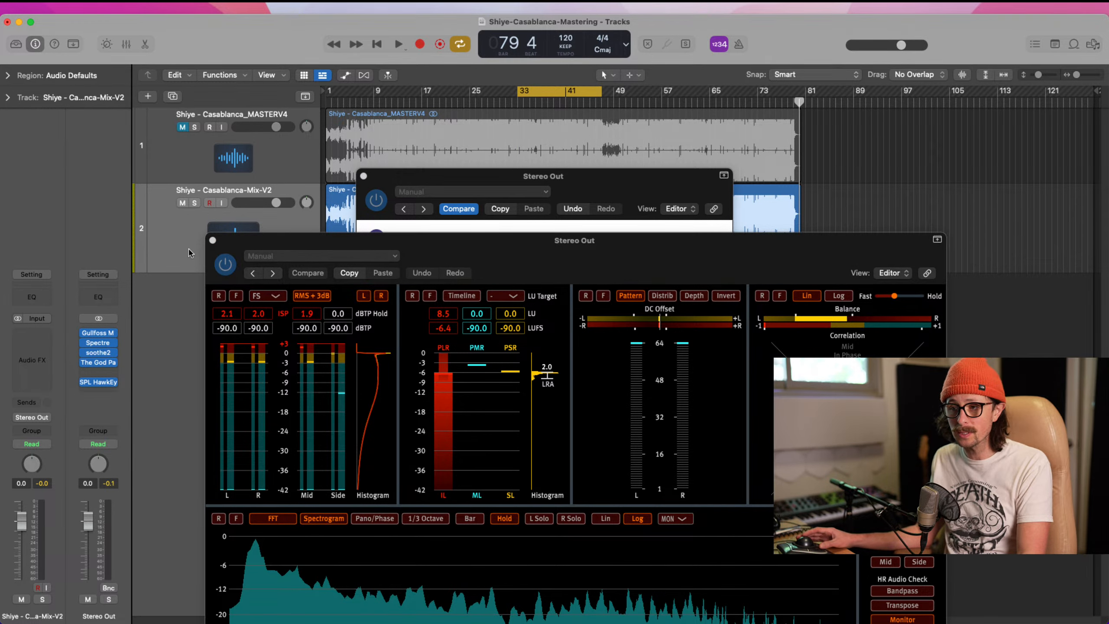
left_click(213, 240)
left_click_drag(456, 183, 612, 146)
left_click(522, 141)
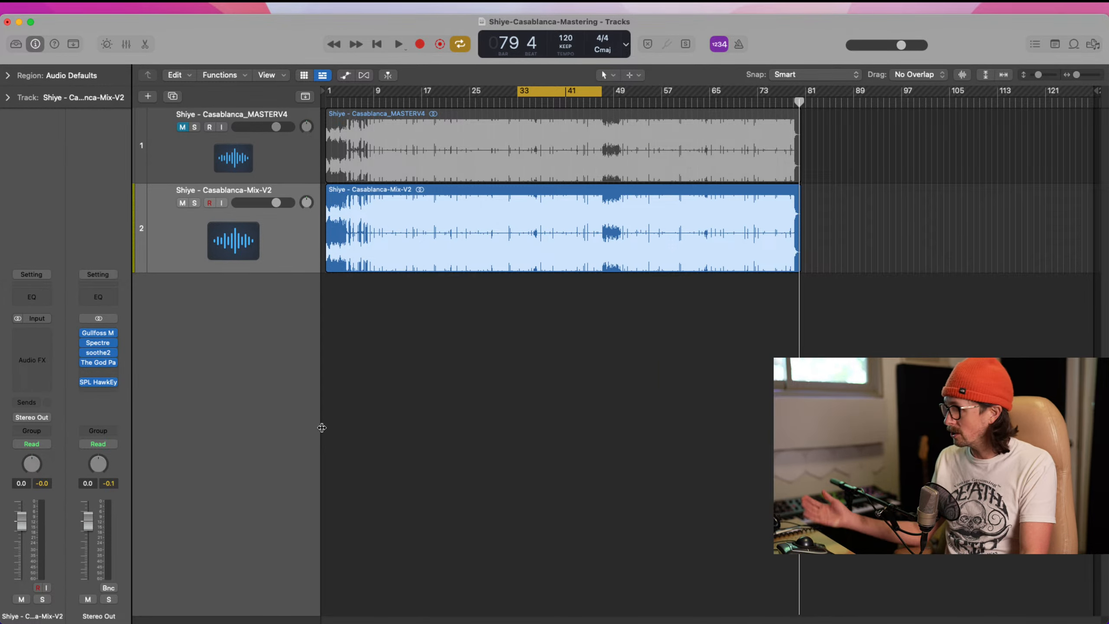
Open The God Particle and Spectre, and compare the cycled section with Gullfoss, Spectre and soothe2 bypassed and re-enabled.
left_click(105, 364)
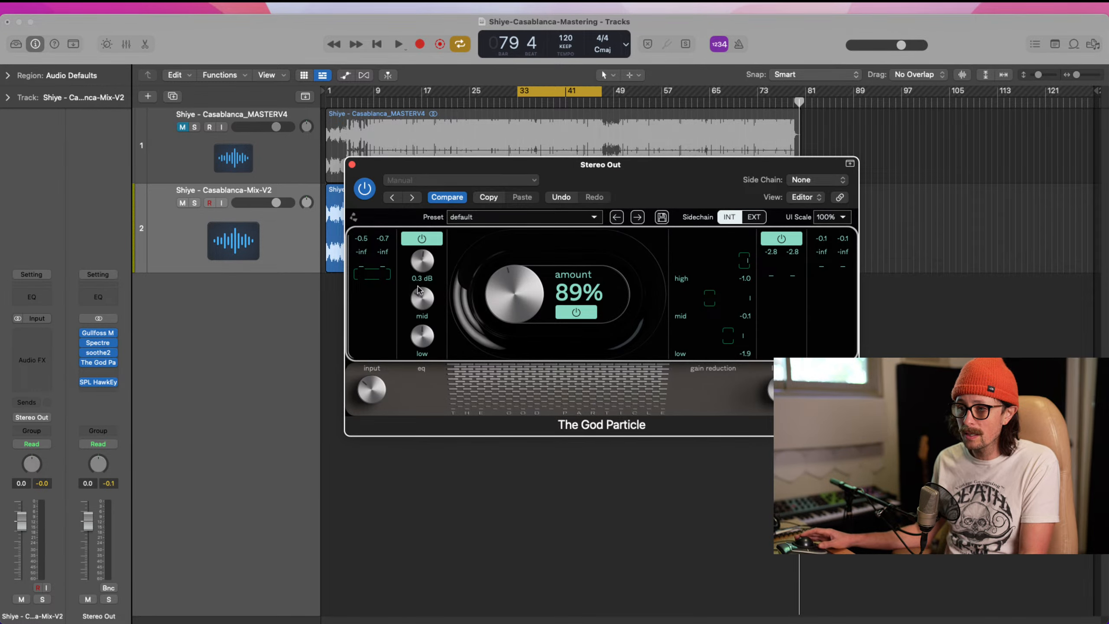
left_click(104, 344)
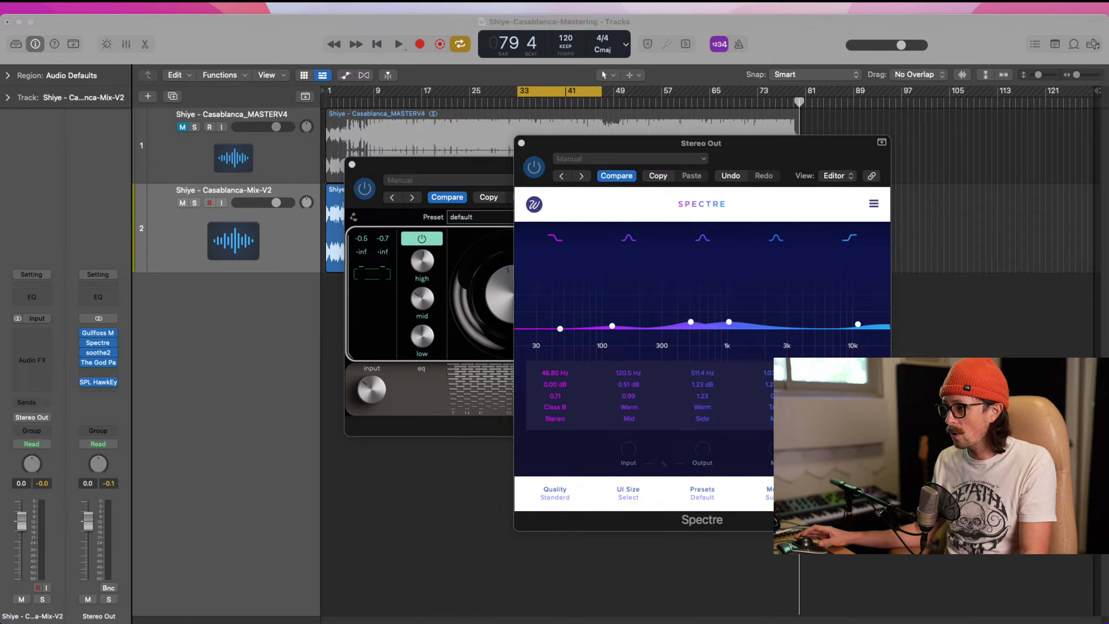
left_click(716, 217)
key("space")
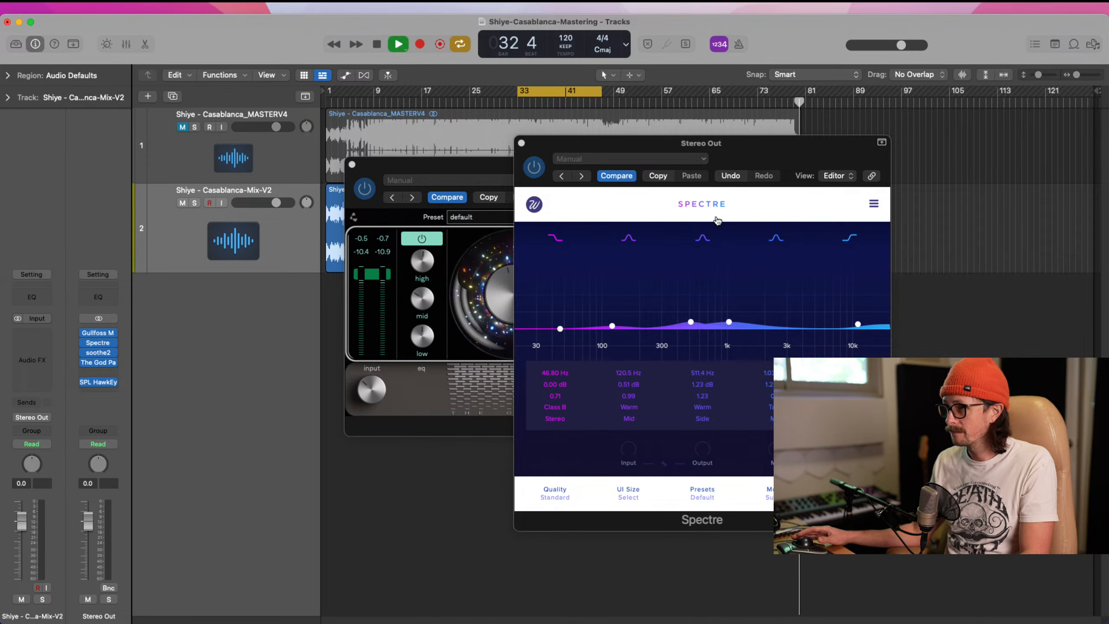
left_click(85, 332)
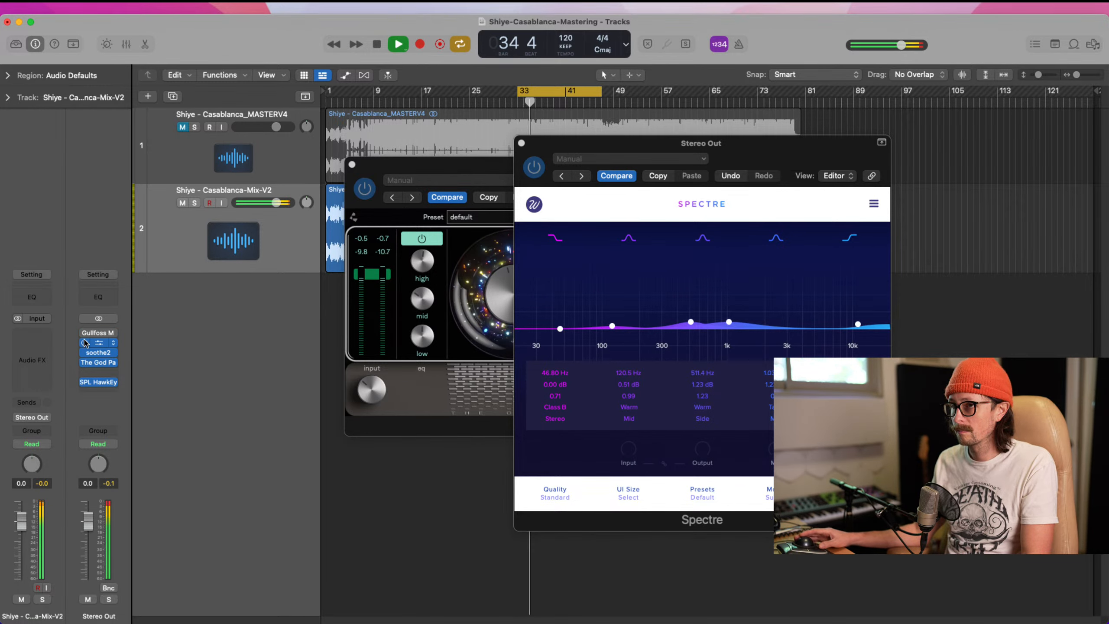
left_click(85, 342)
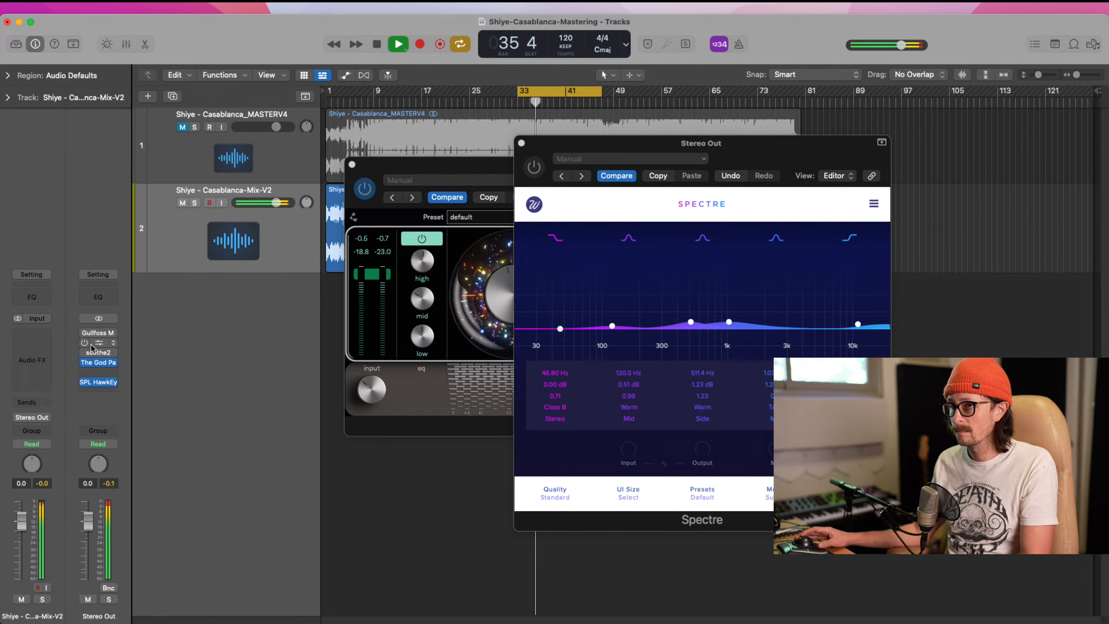
left_click(85, 352)
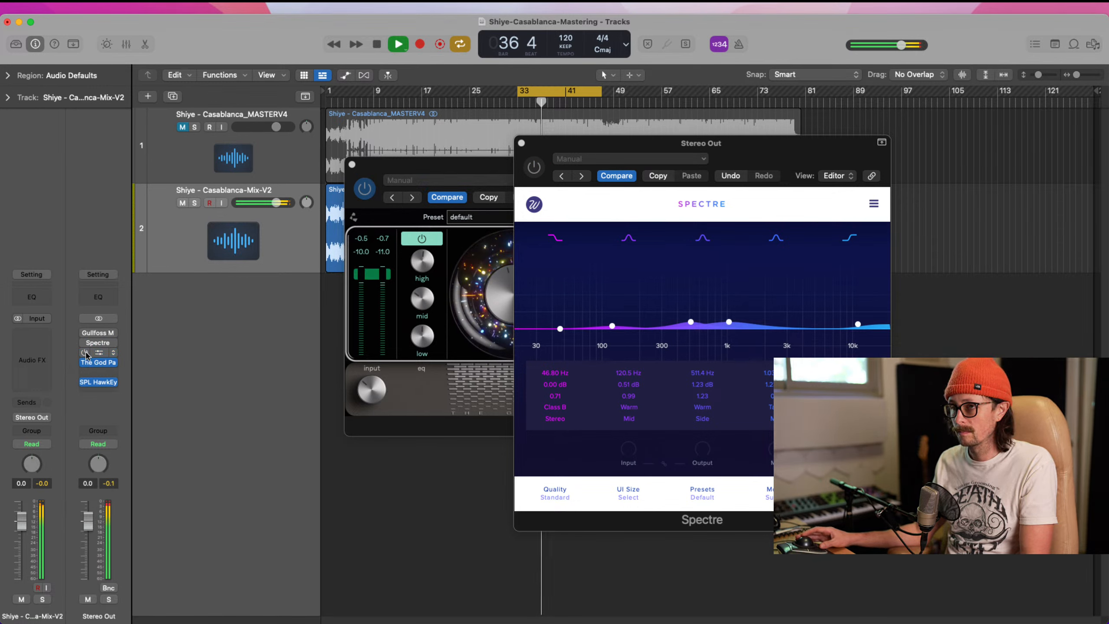
left_click(85, 352)
left_click(85, 343)
left_click(85, 332)
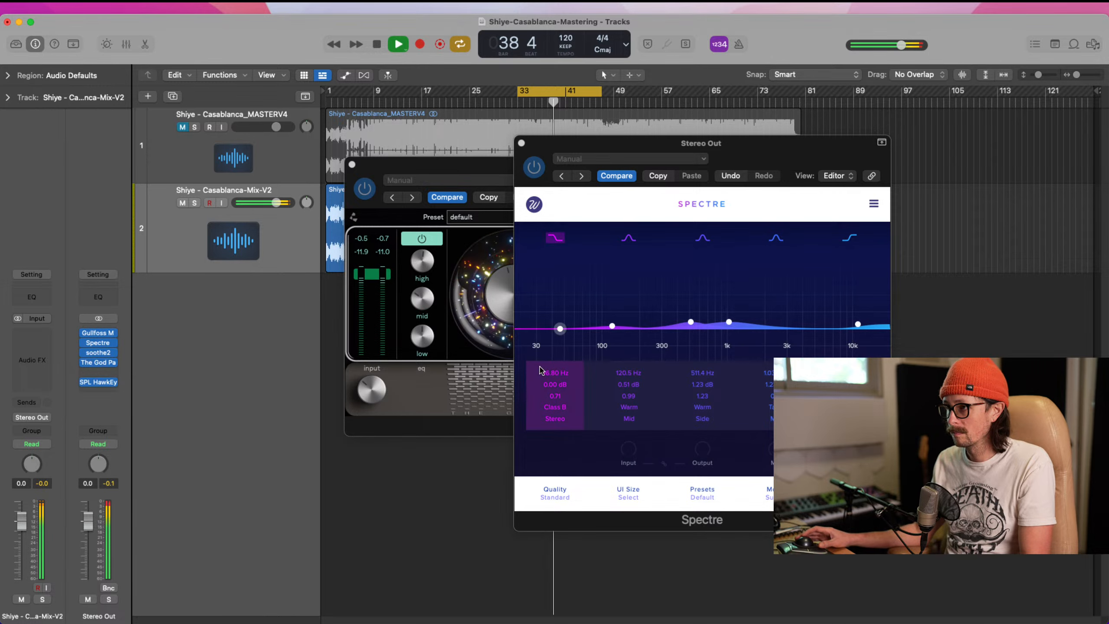
left_click(85, 333)
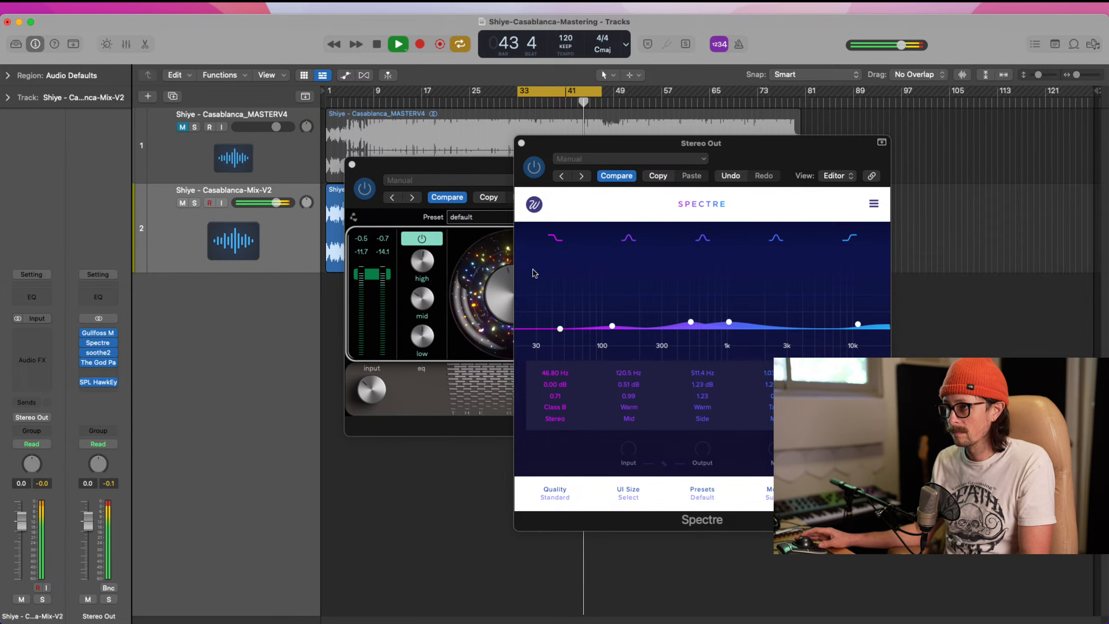
Turn off the cycle and repeat the bypass comparison of Gullfoss, Spectre and soothe2 during continued playback.
left_click(584, 102)
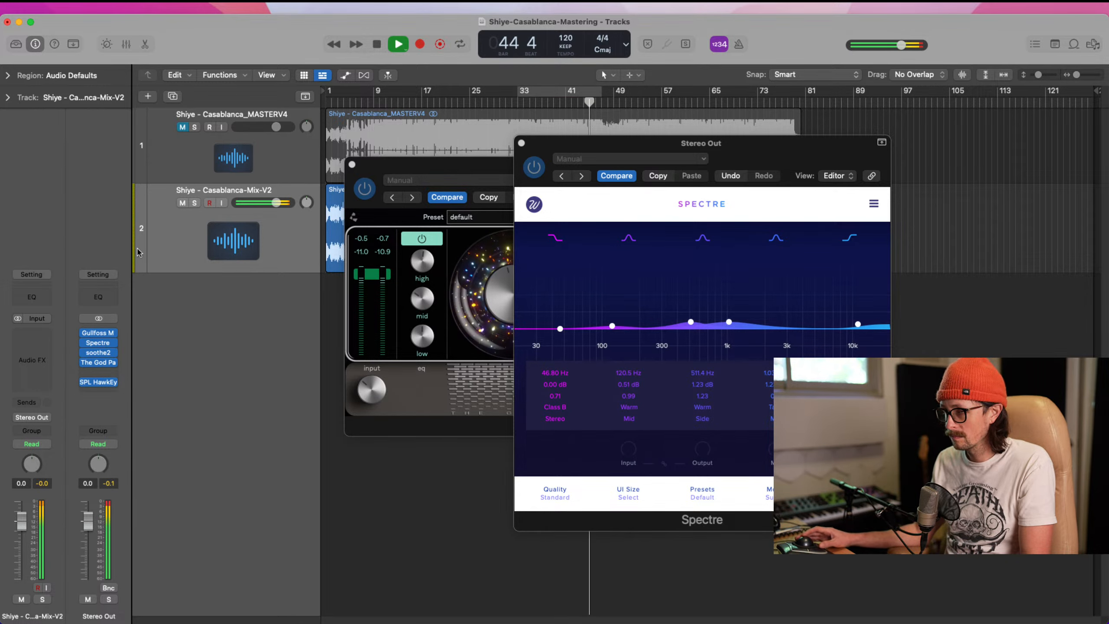
left_click_drag(85, 334, 85, 349)
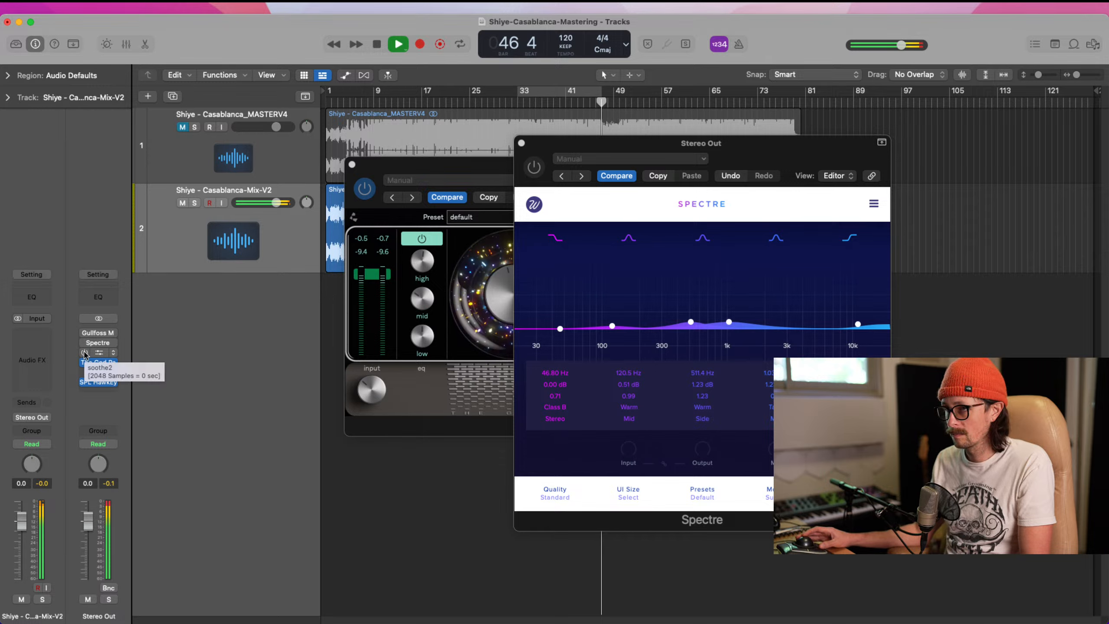
left_click_drag(85, 352, 85, 332)
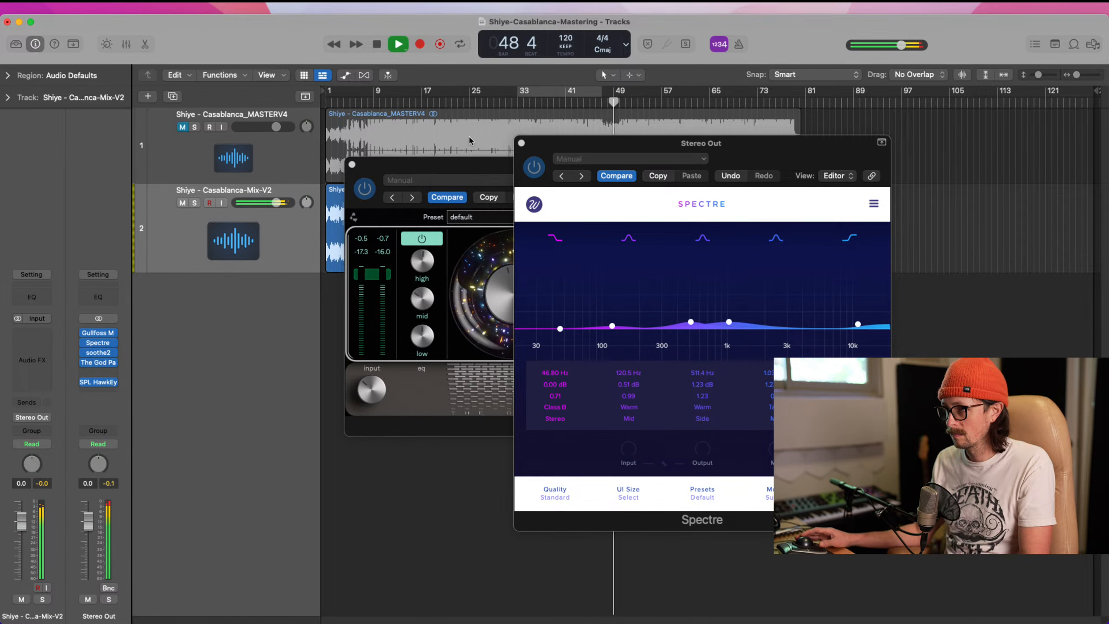
Play from about bar 8, close Spectre, and compare The God Particle's EQ section switched off and on.
left_click(368, 103)
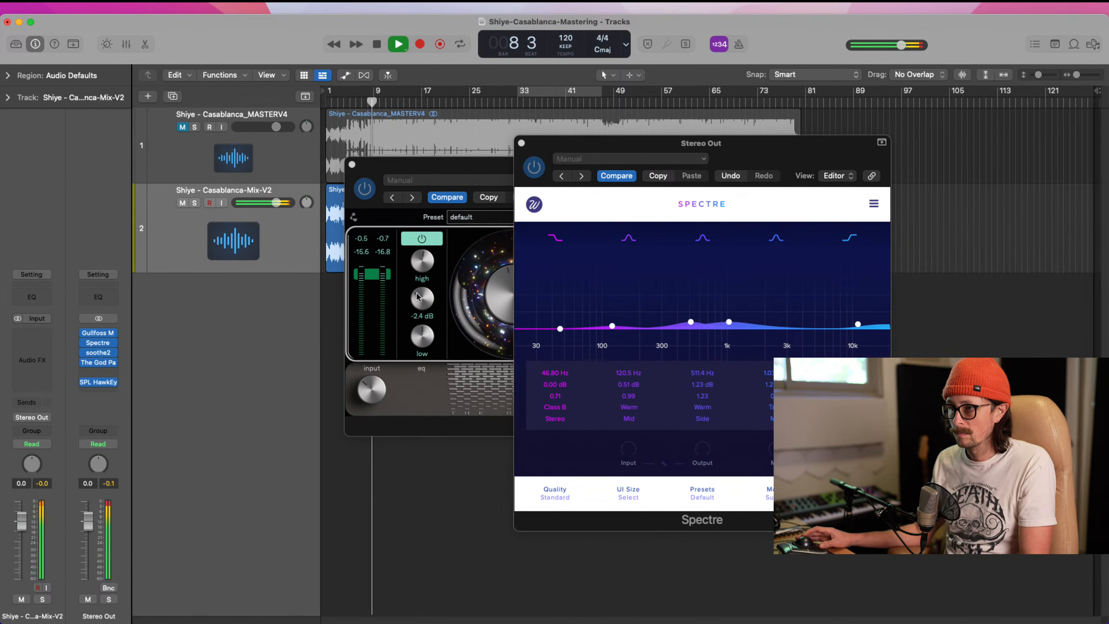
left_click(520, 144)
left_click(435, 240)
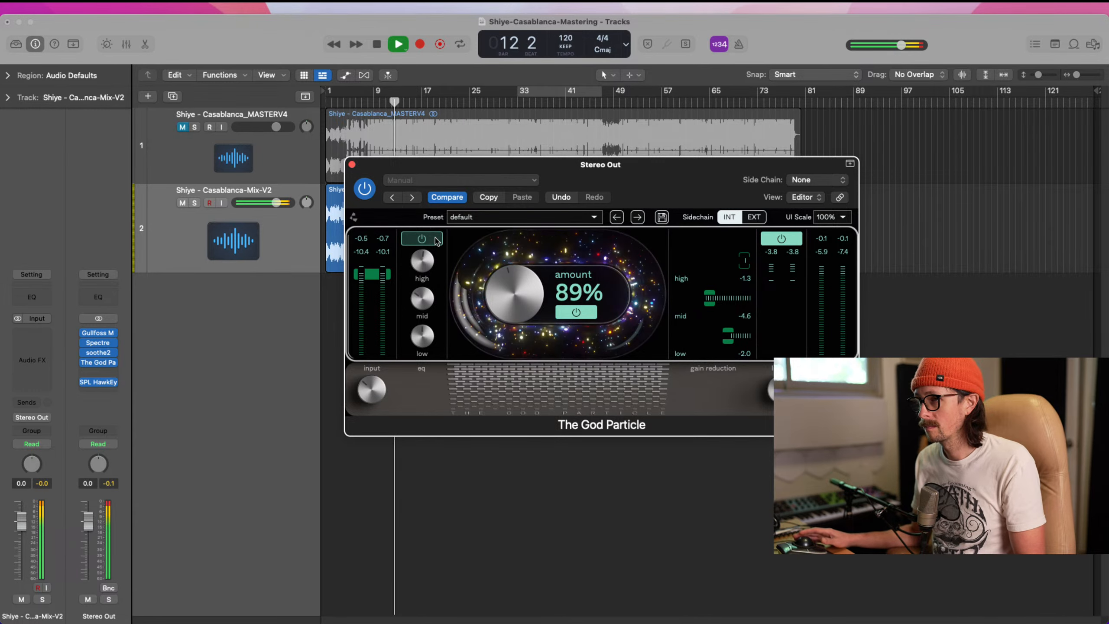
left_click(435, 240)
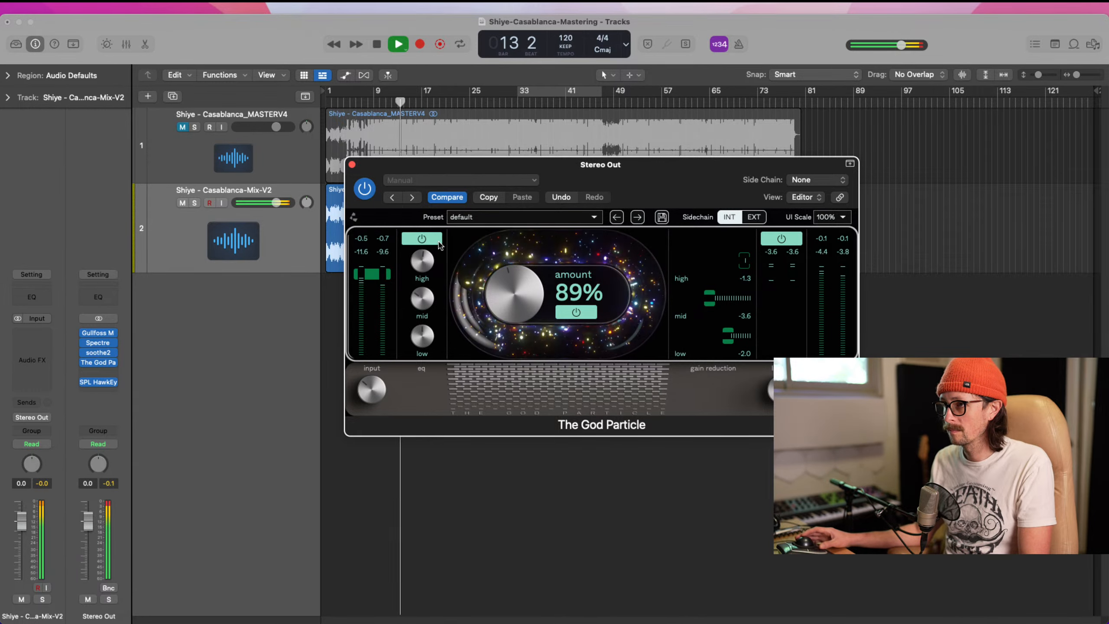
mouse_move(417, 307)
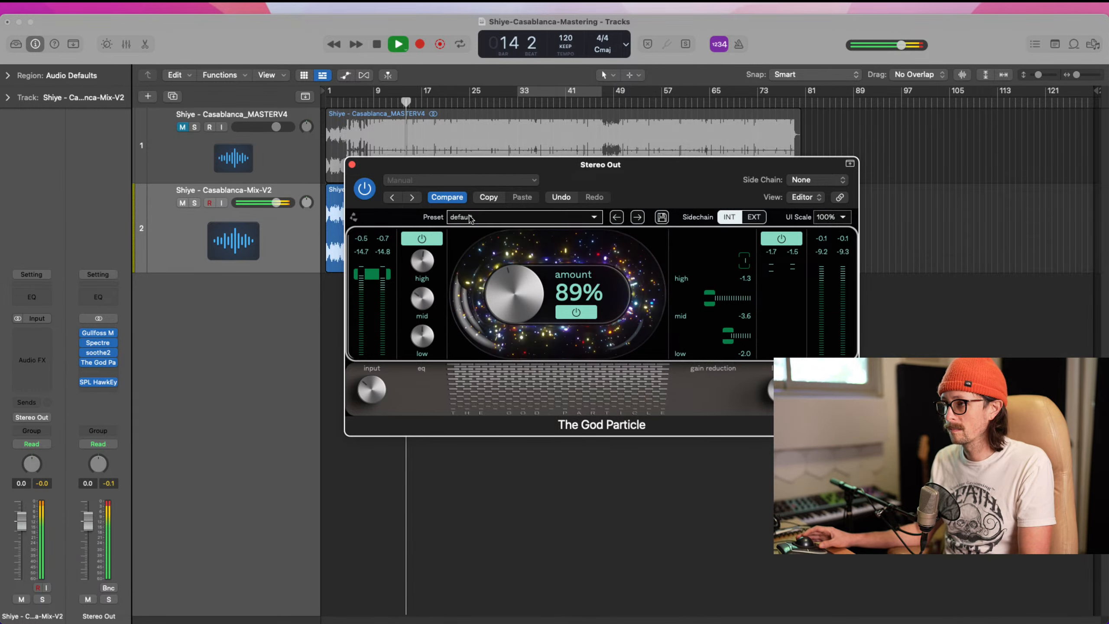
left_click(431, 243)
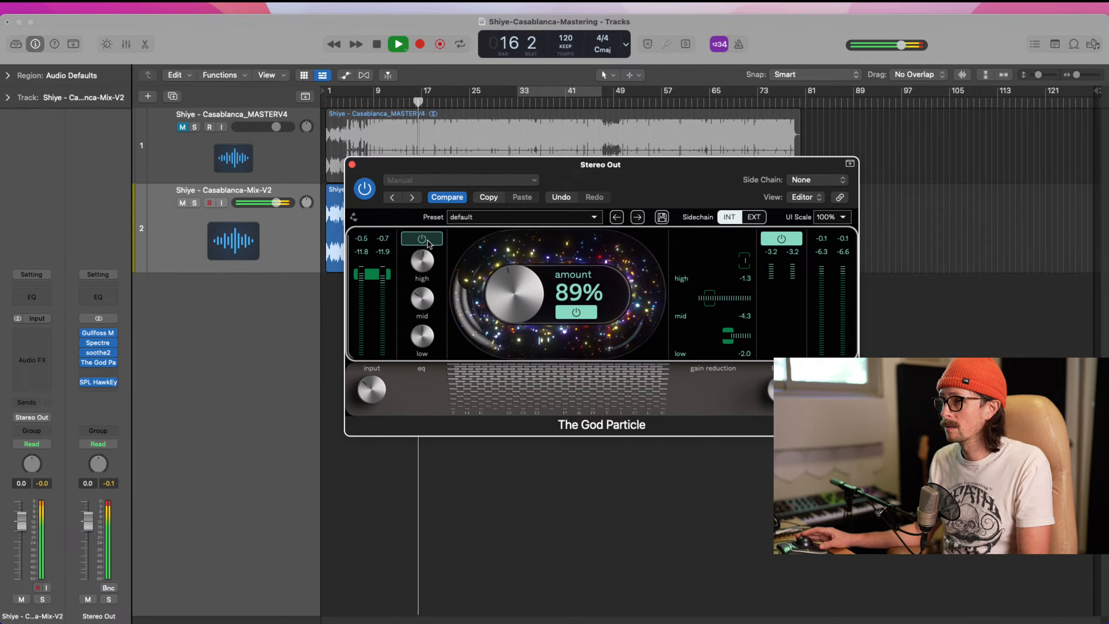
left_click(424, 240)
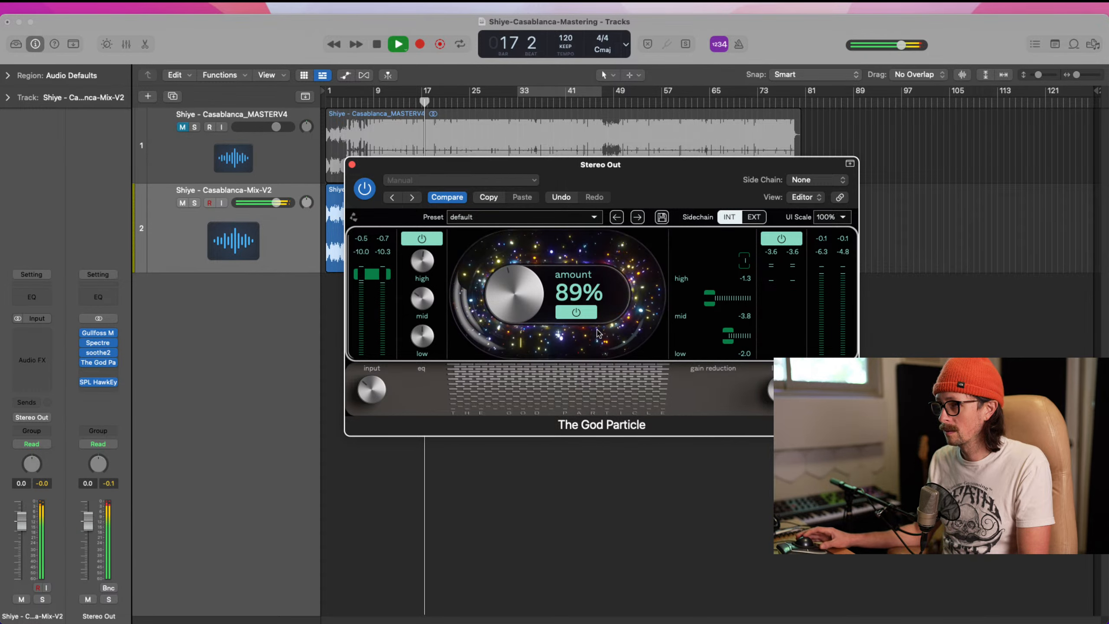
Compare The God Particle with its limiter and compression each switched off and on, and set the amount to 86%.
left_click(791, 241)
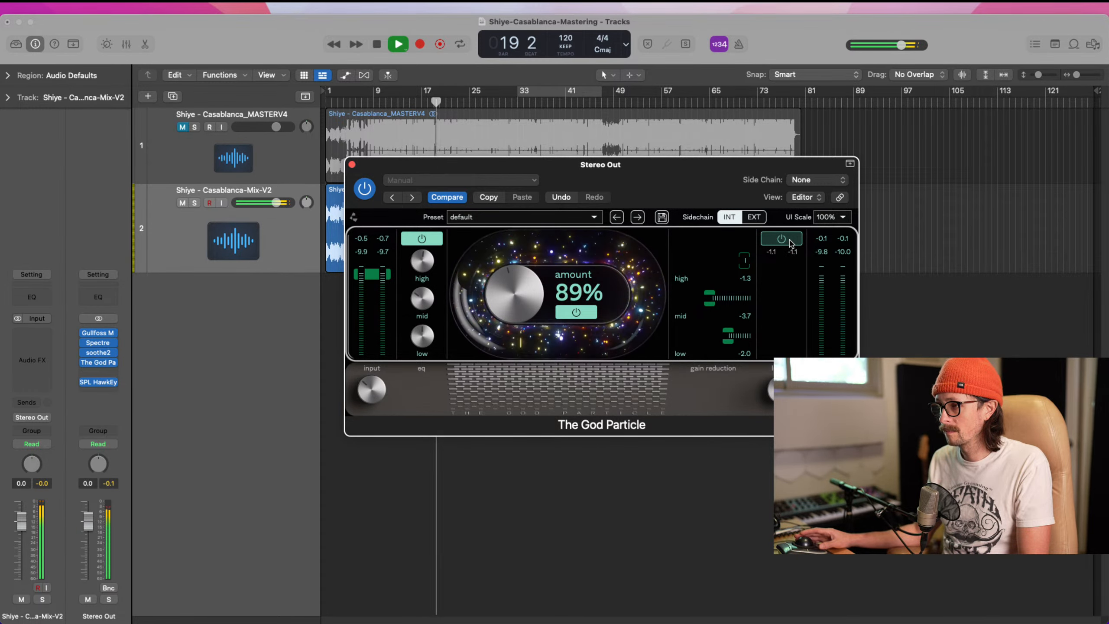
left_click(791, 241)
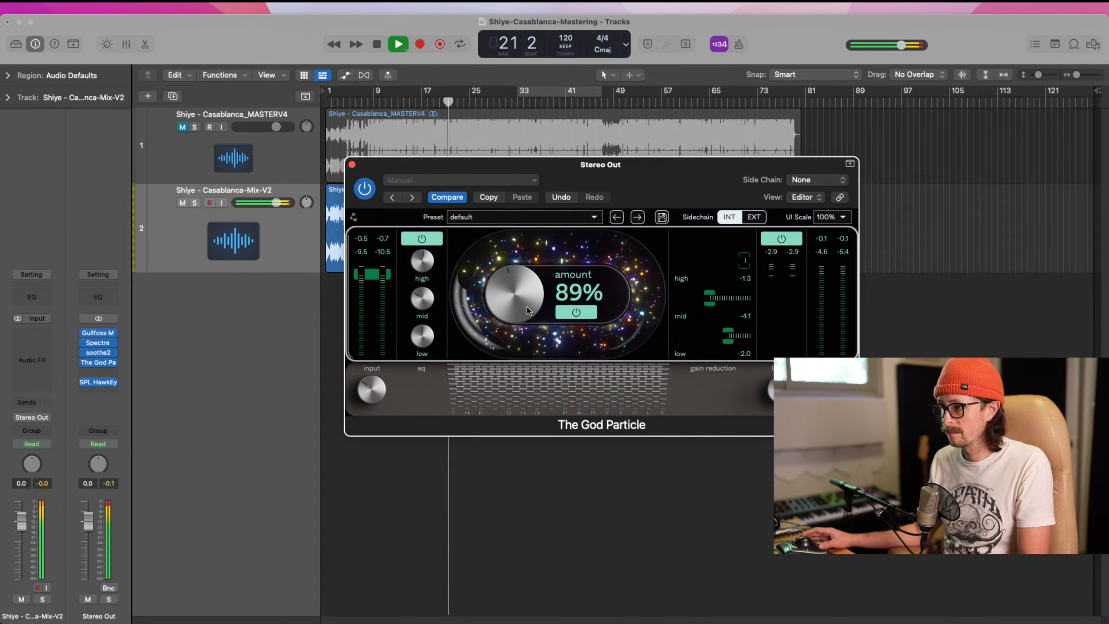
left_click(586, 313)
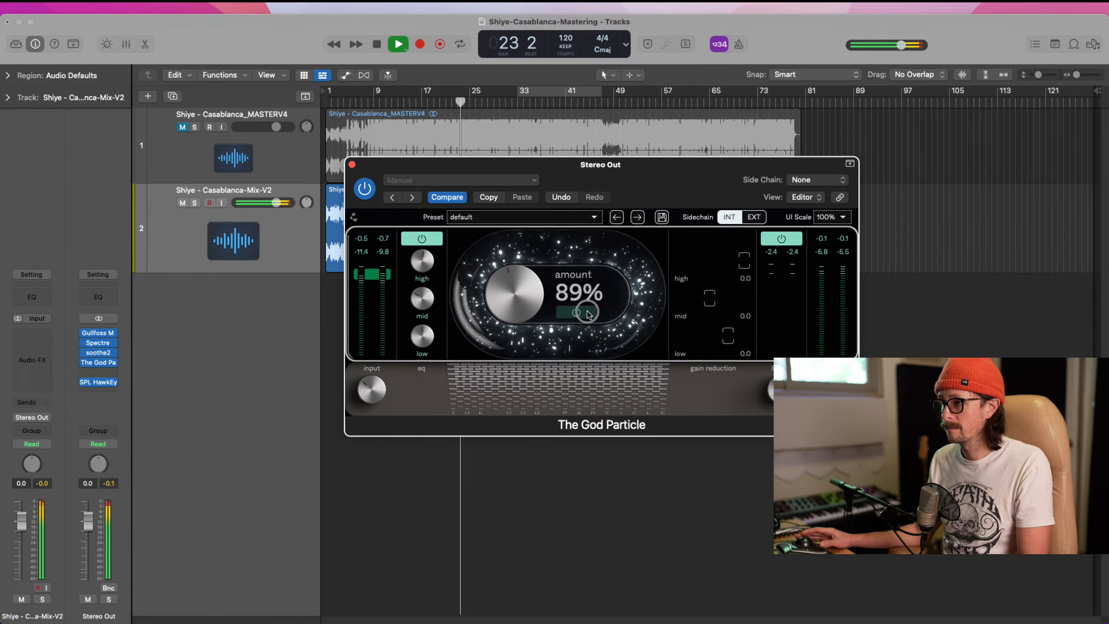
left_click(587, 313)
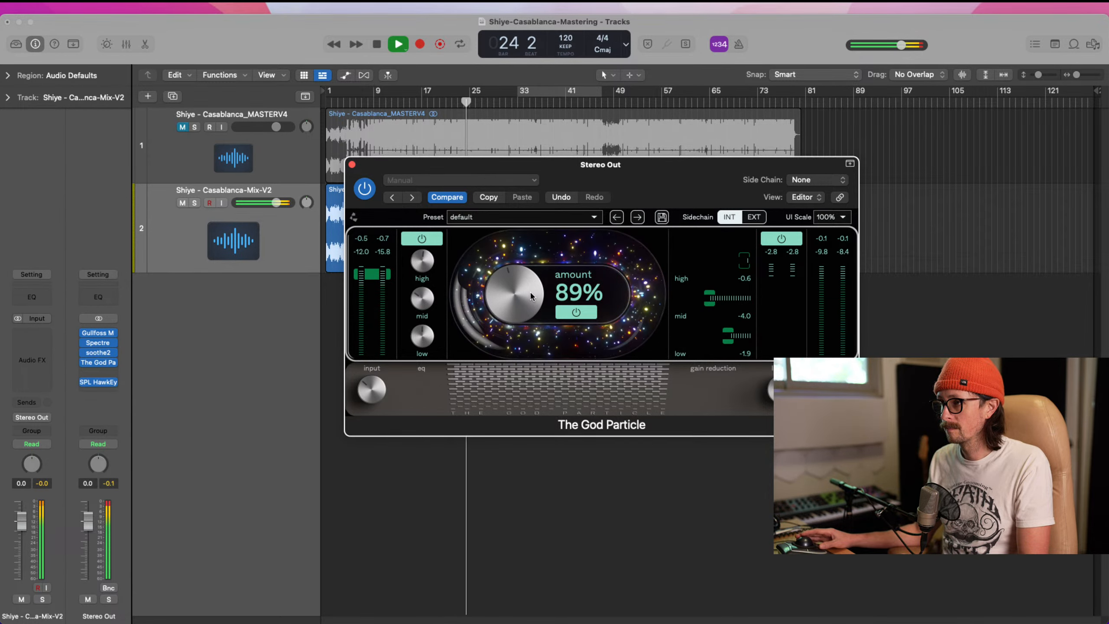
left_click_drag(530, 293, 531, 294)
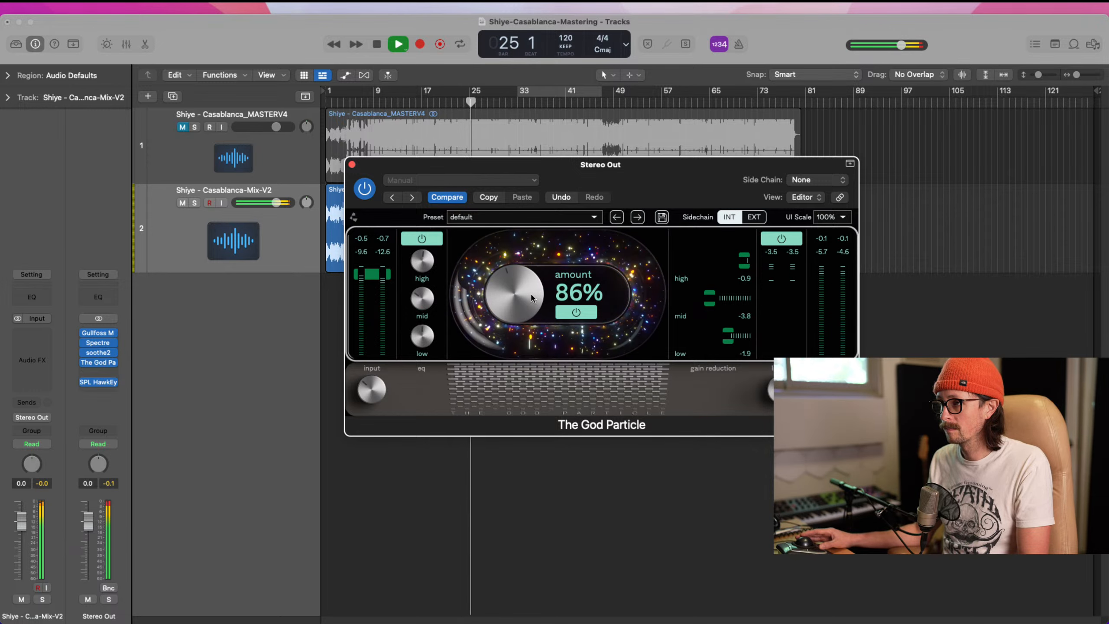
Switch The God Particle's compression off and back on at 86% amount, and stop playback.
left_click(576, 314)
left_click(576, 313)
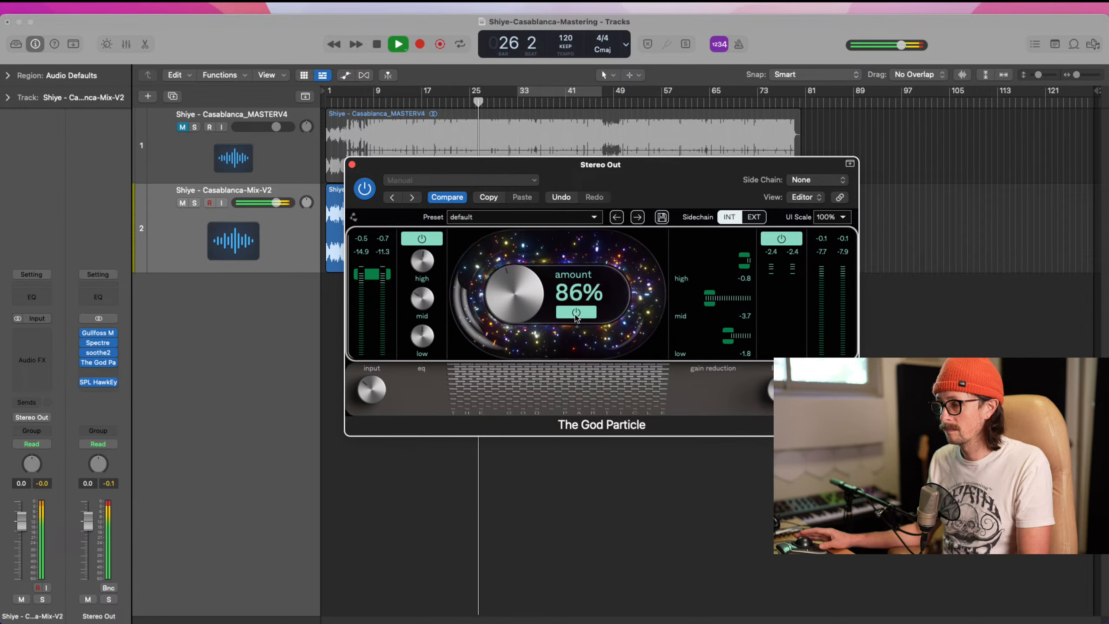
mouse_move(420, 307)
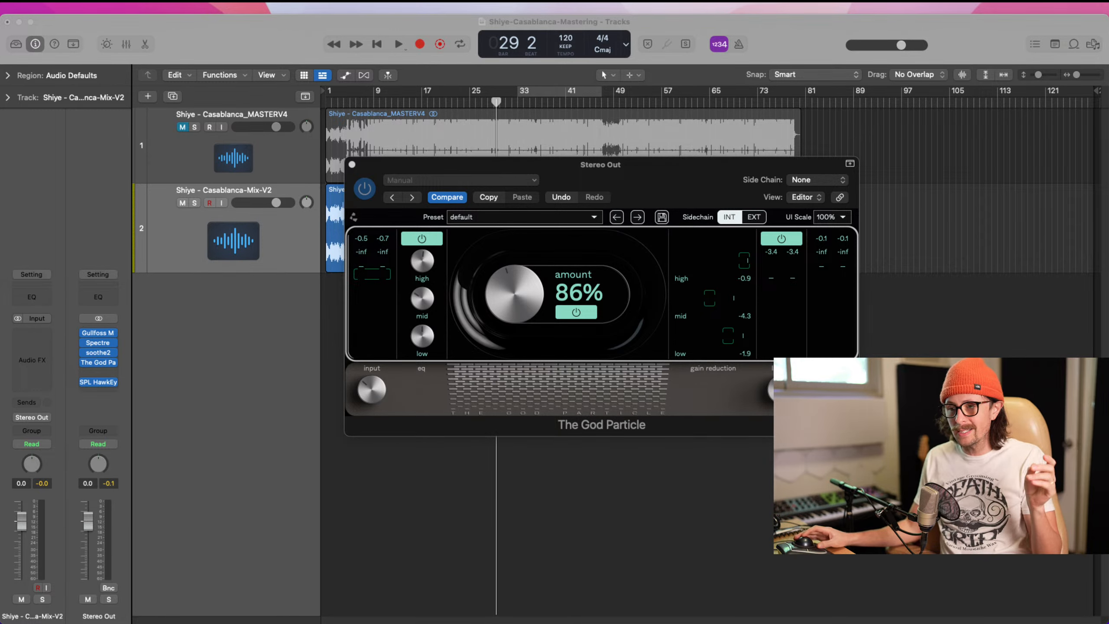
left_click(368, 426)
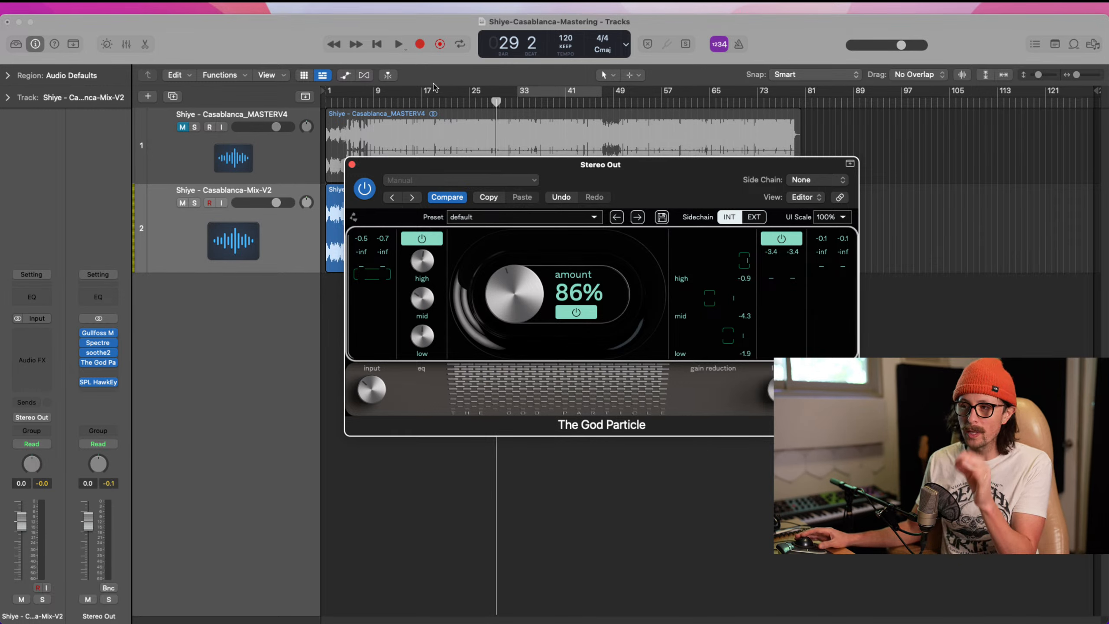
Set a cycle range from about bar 17 to bar 36 and start looped playback.
left_click_drag(426, 91, 542, 90)
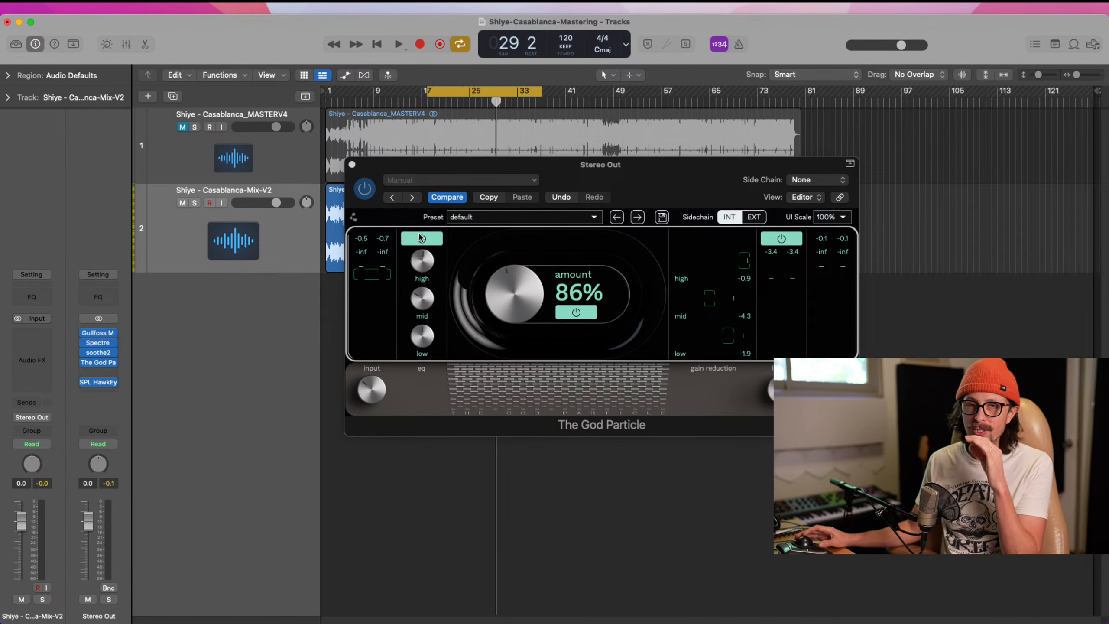
left_click(434, 239)
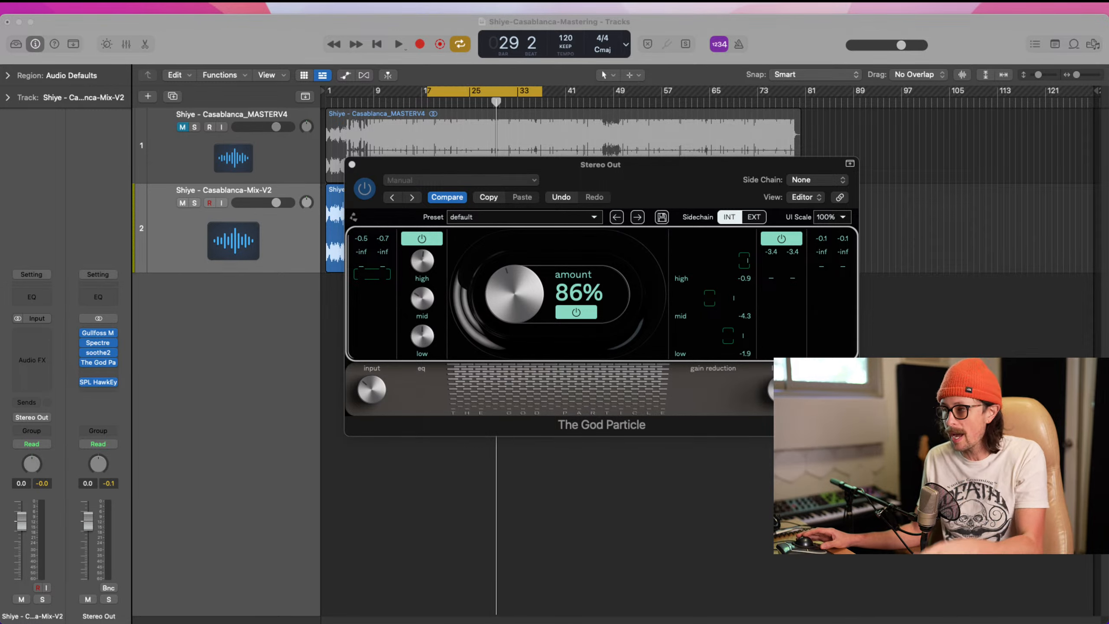
left_click(916, 141)
key("space")
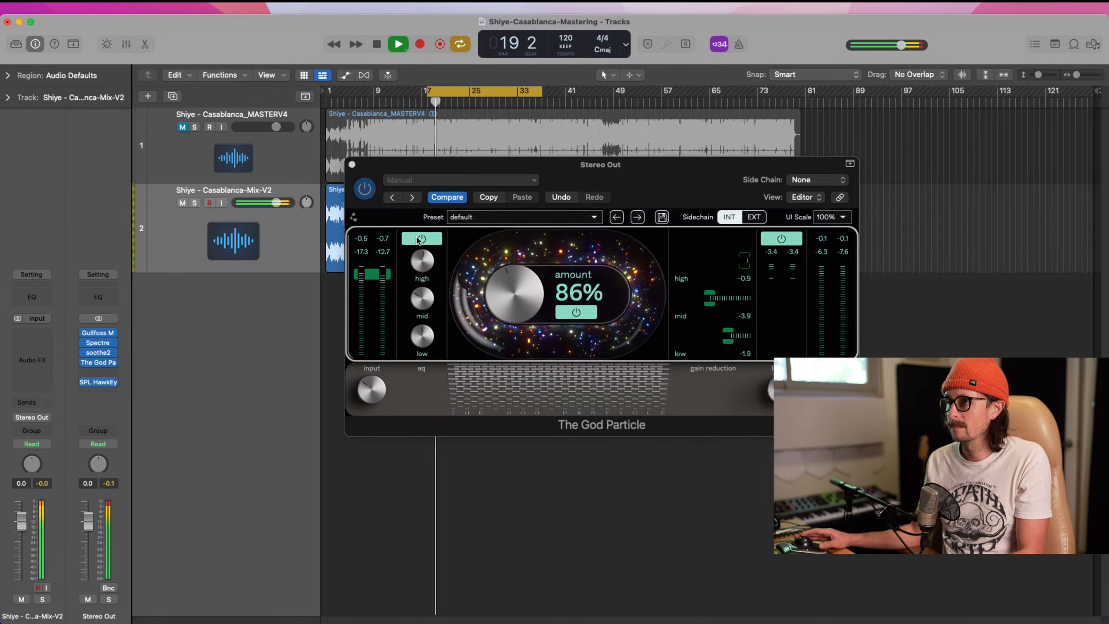
Compare The God Particle's EQ section switched off and on twice over the loop, check its high band, and stop playback.
left_click(419, 239)
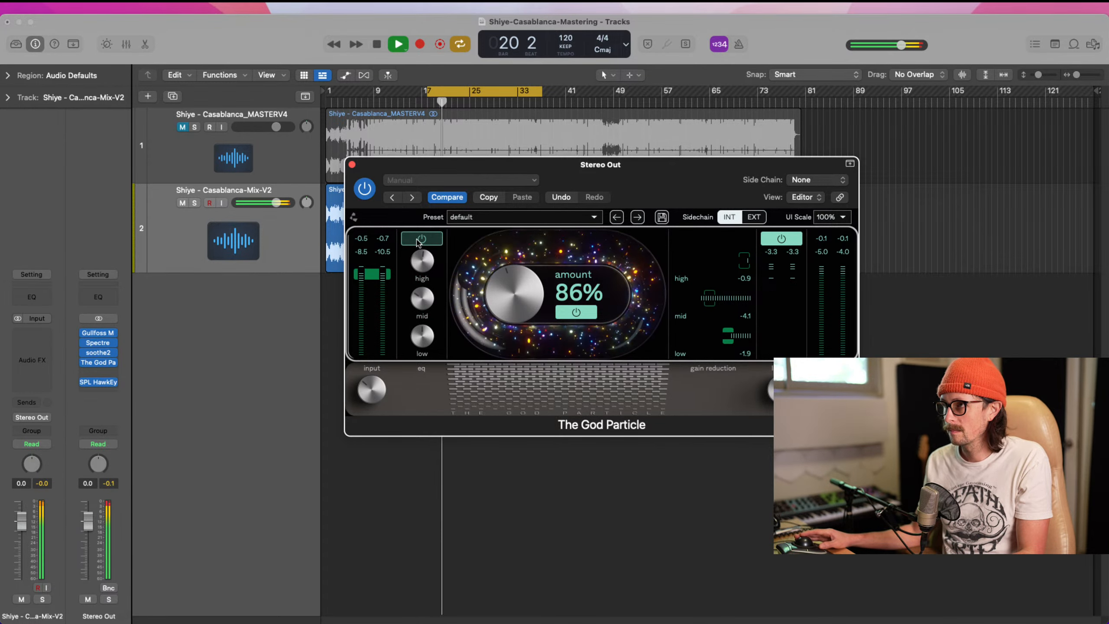
left_click(420, 239)
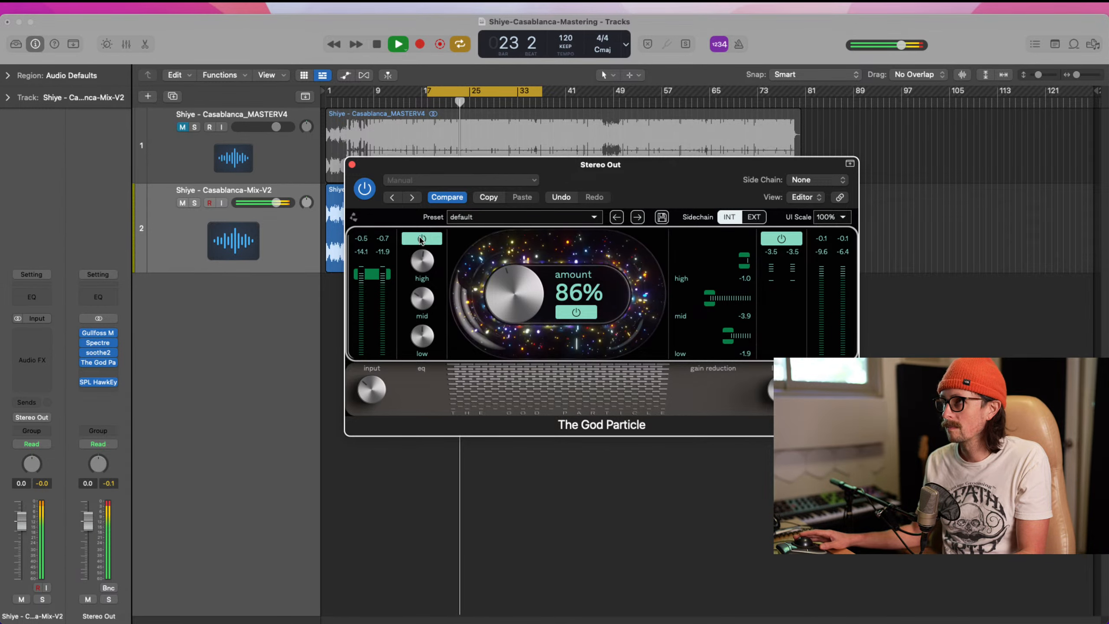
left_click(421, 241)
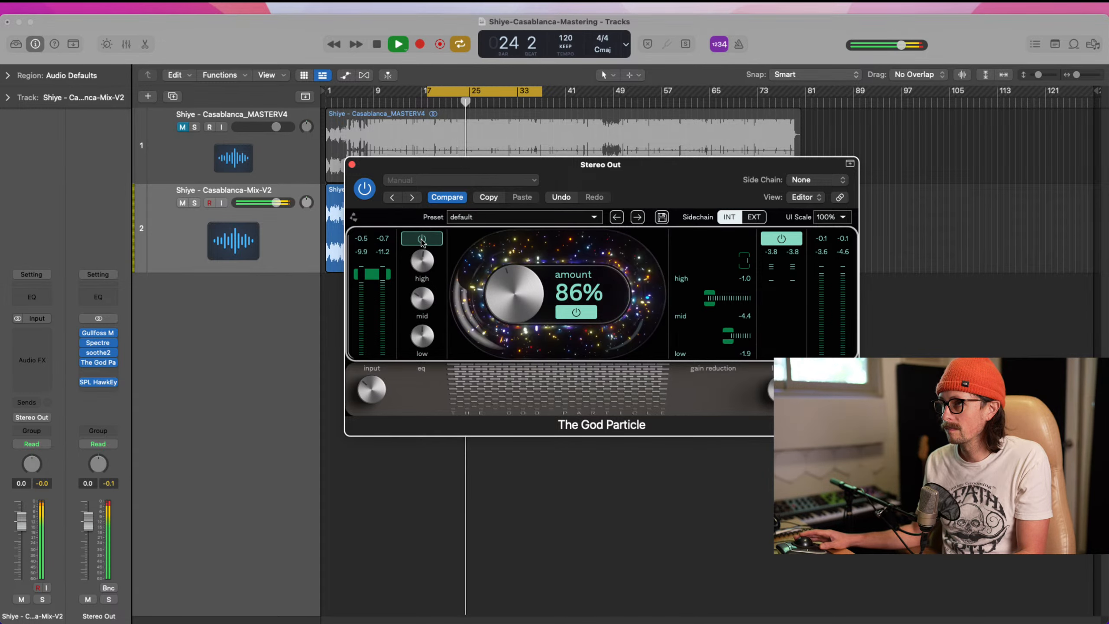
left_click(422, 241)
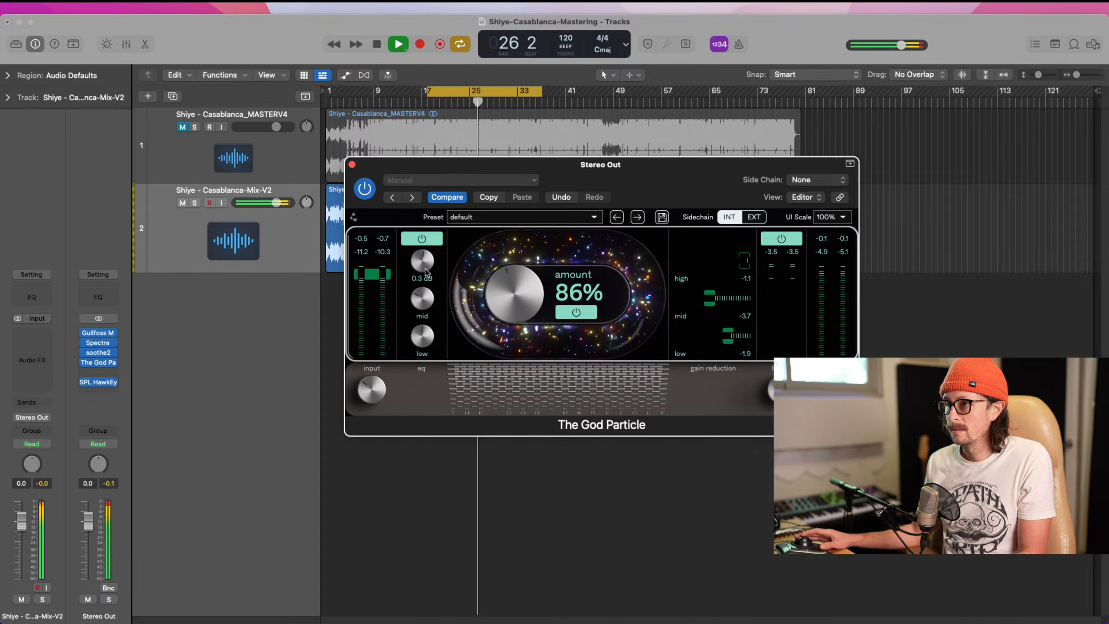
mouse_move(430, 295)
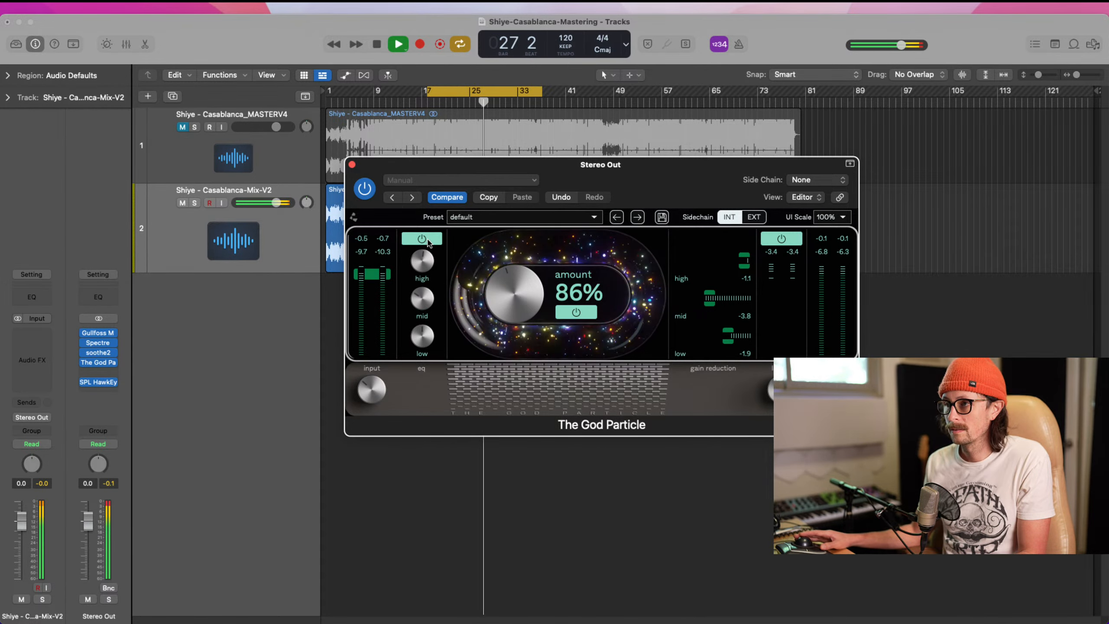
key("space")
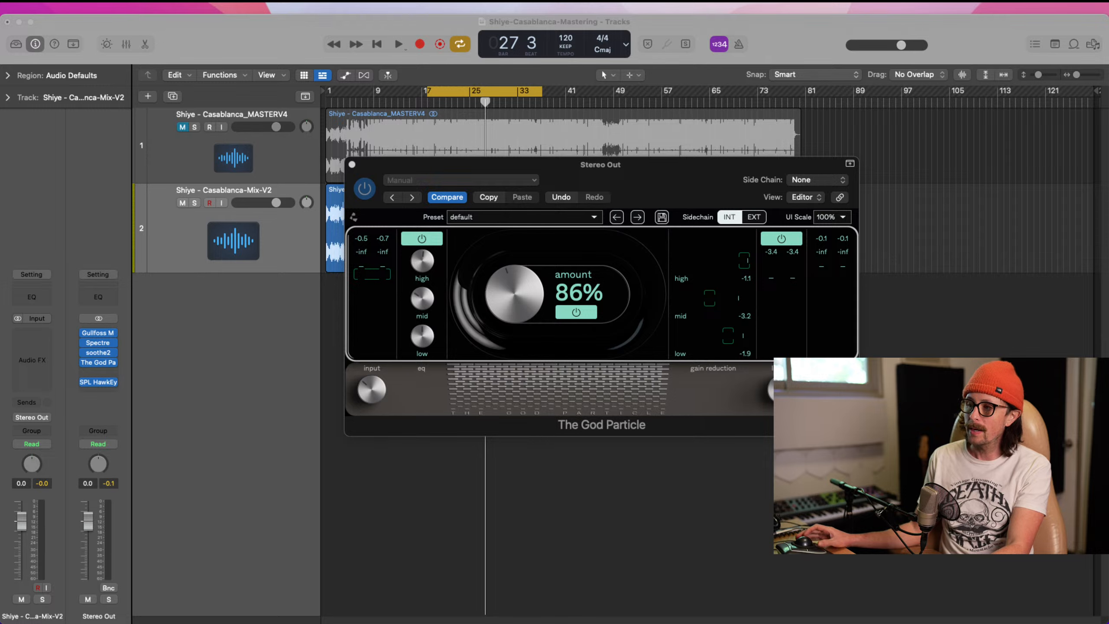
Open each Stereo Out plug-in in chain order: Gullfoss Master, Spectre, soothe2, The God Particle and the SPL HawkEye meter.
left_click(244, 400)
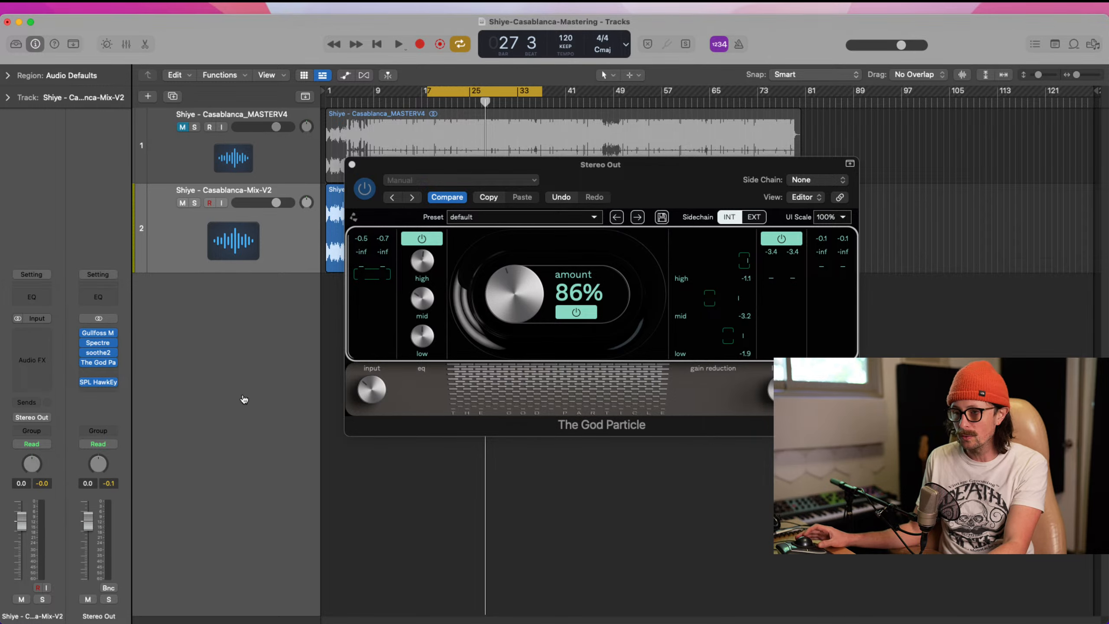
left_click(97, 335)
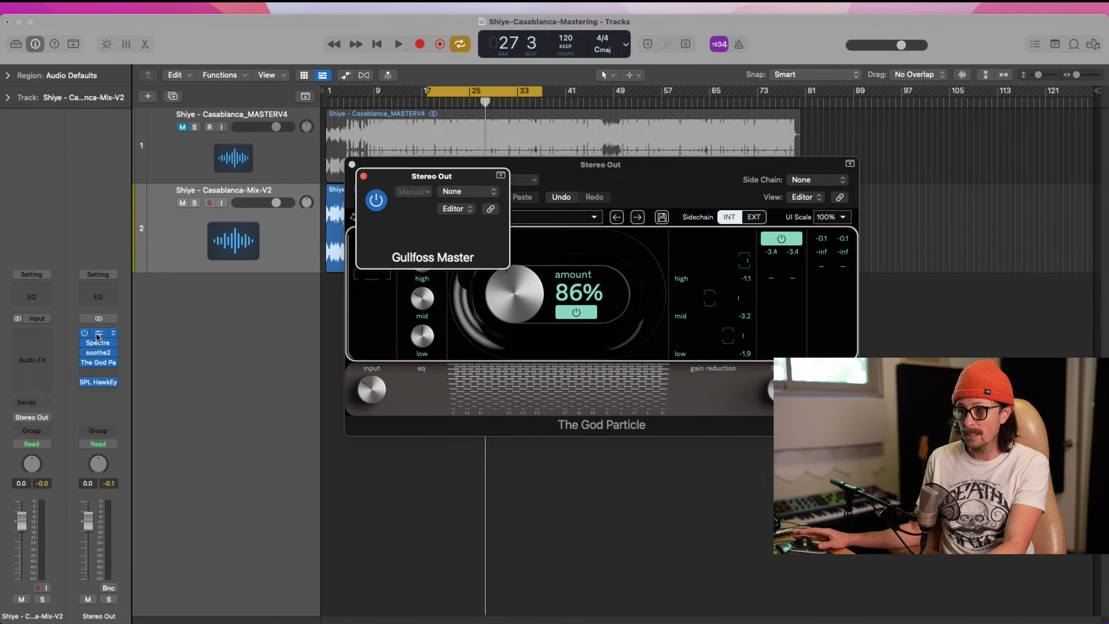
left_click(99, 343)
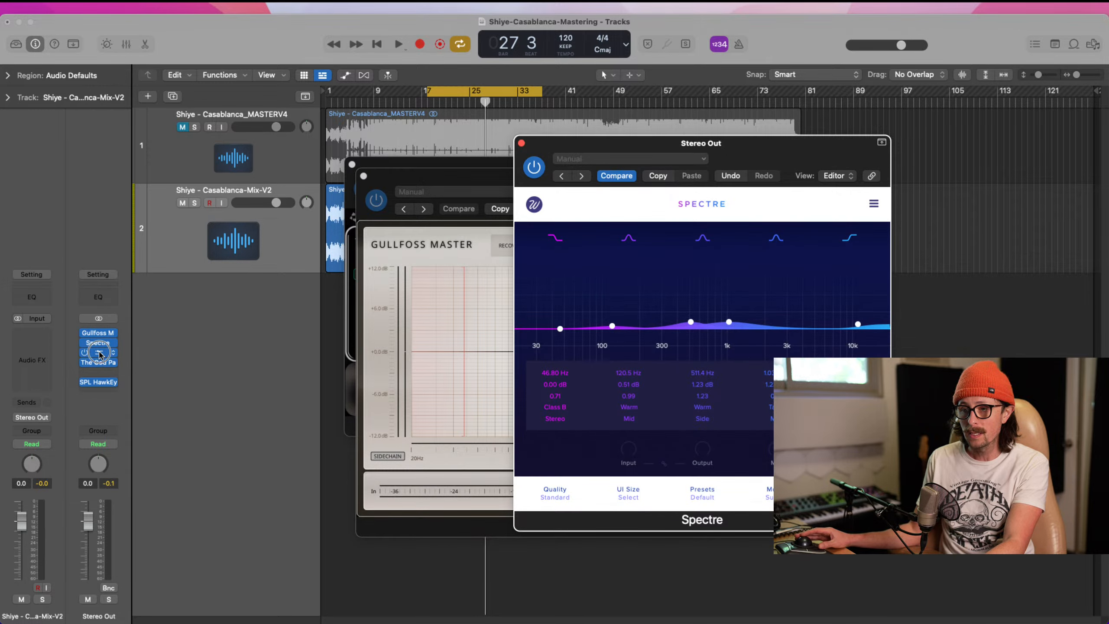
left_click(100, 353)
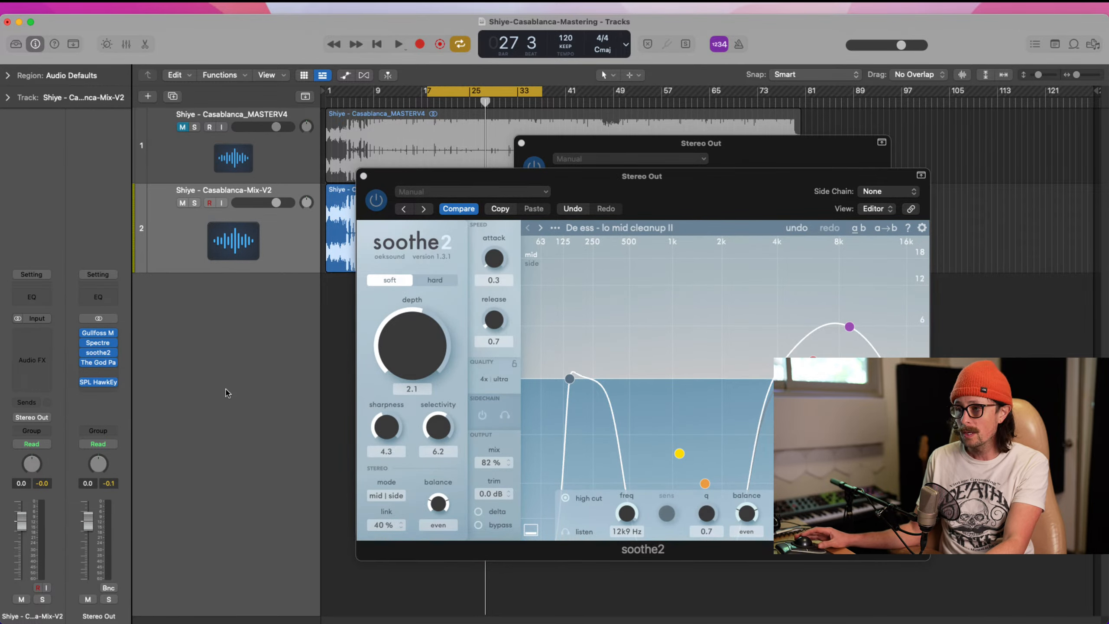
left_click(102, 363)
left_click(98, 381)
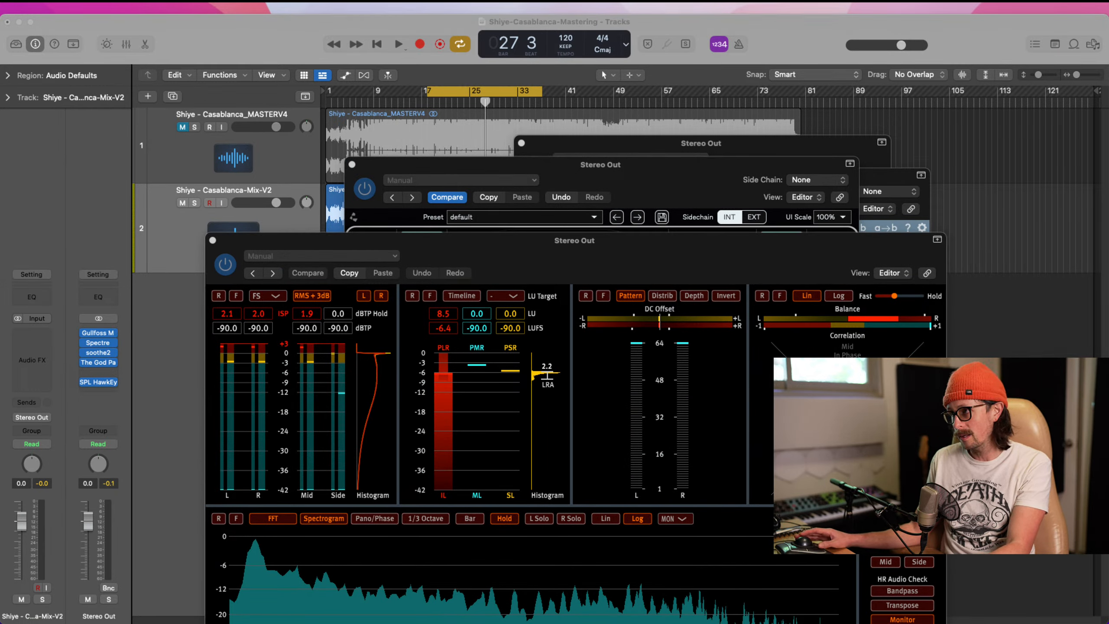
Play with the cycle turned off from about bar 26, read the loudness and peak levels in HawkEye, and close the meter.
left_click(646, 257)
key("space")
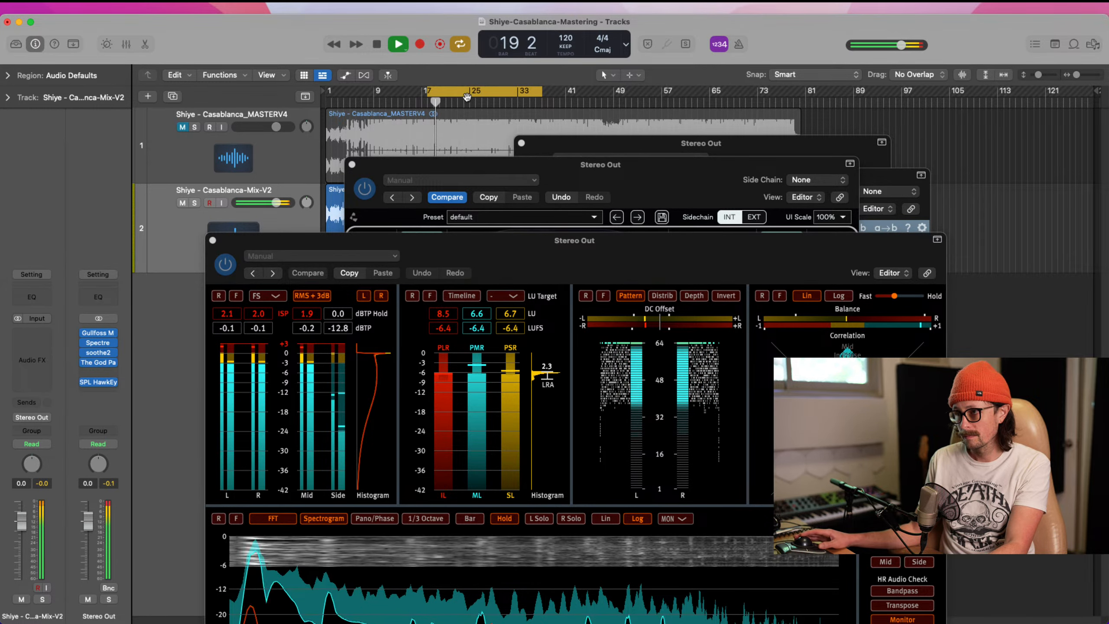
left_click(478, 102)
left_click(480, 92)
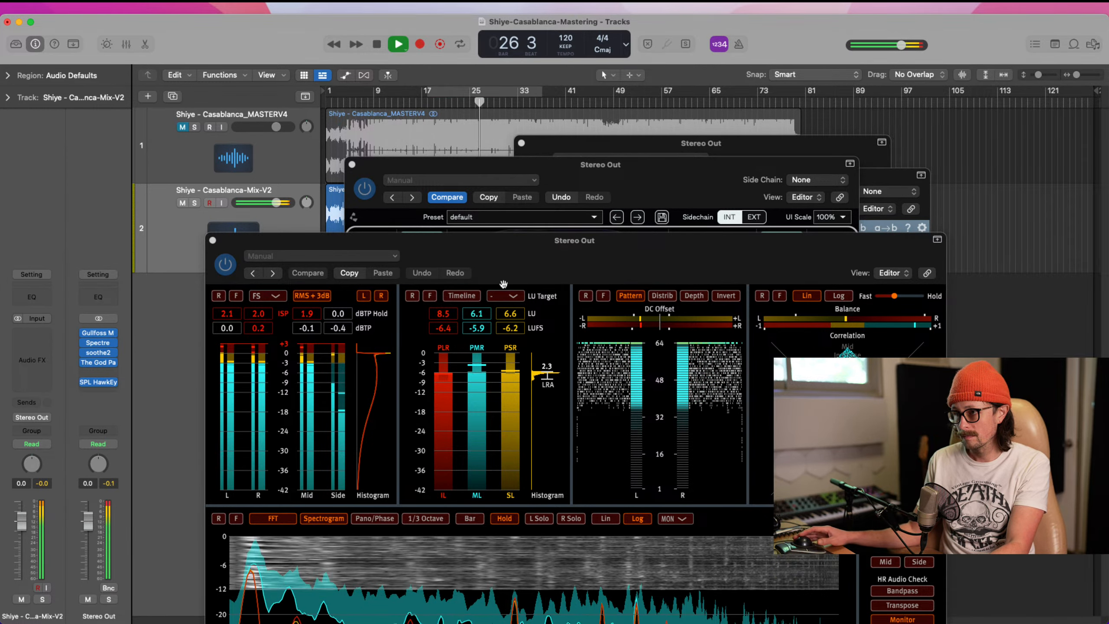
mouse_move(516, 333)
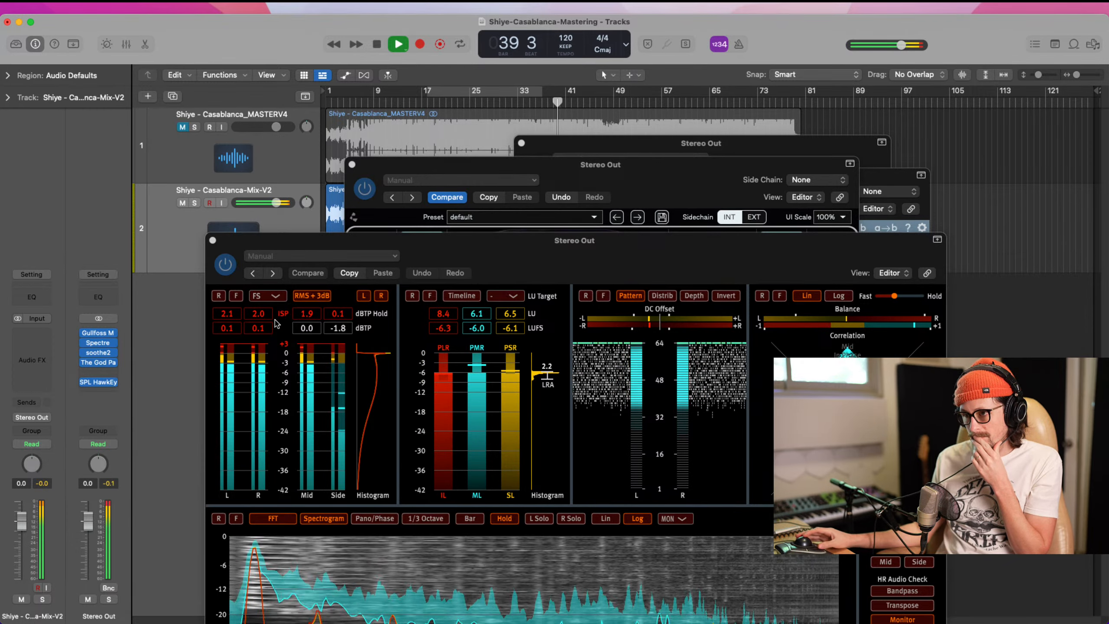
left_click(212, 241)
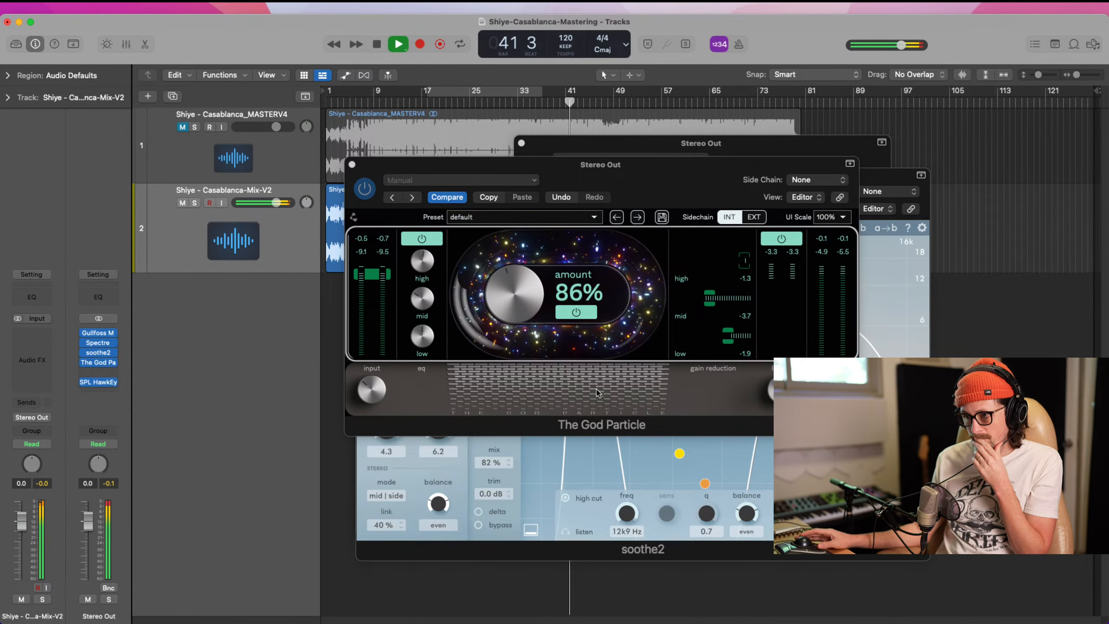
Narrow Gullfoss Master's active range slightly by lowering its upper frequency limit and raising its lower one.
left_click(764, 415)
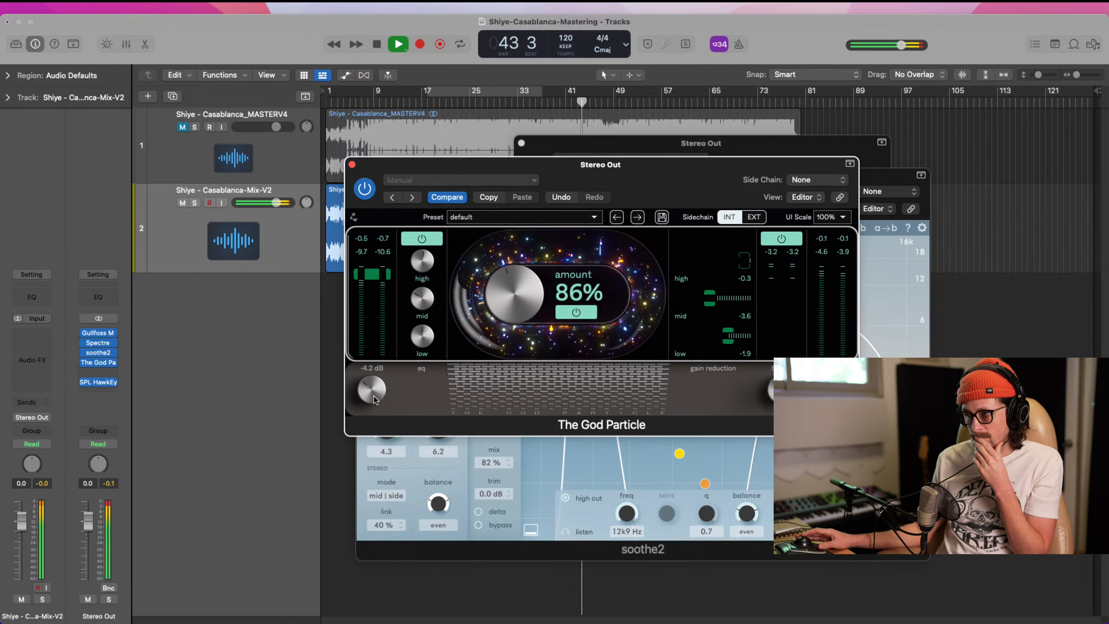
mouse_move(91, 346)
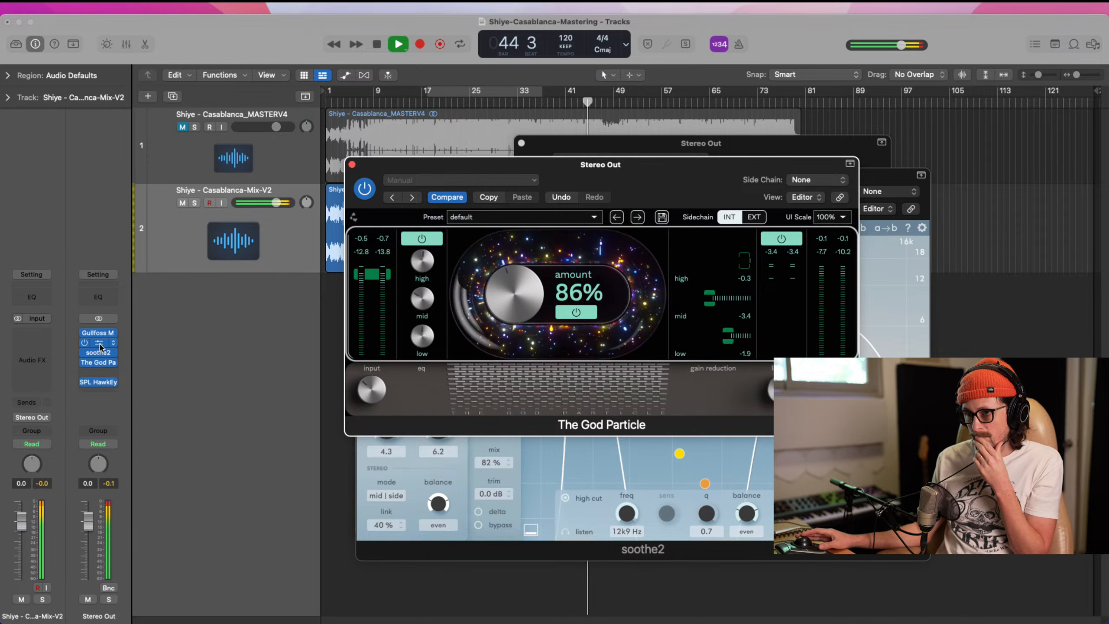
left_click(142, 322)
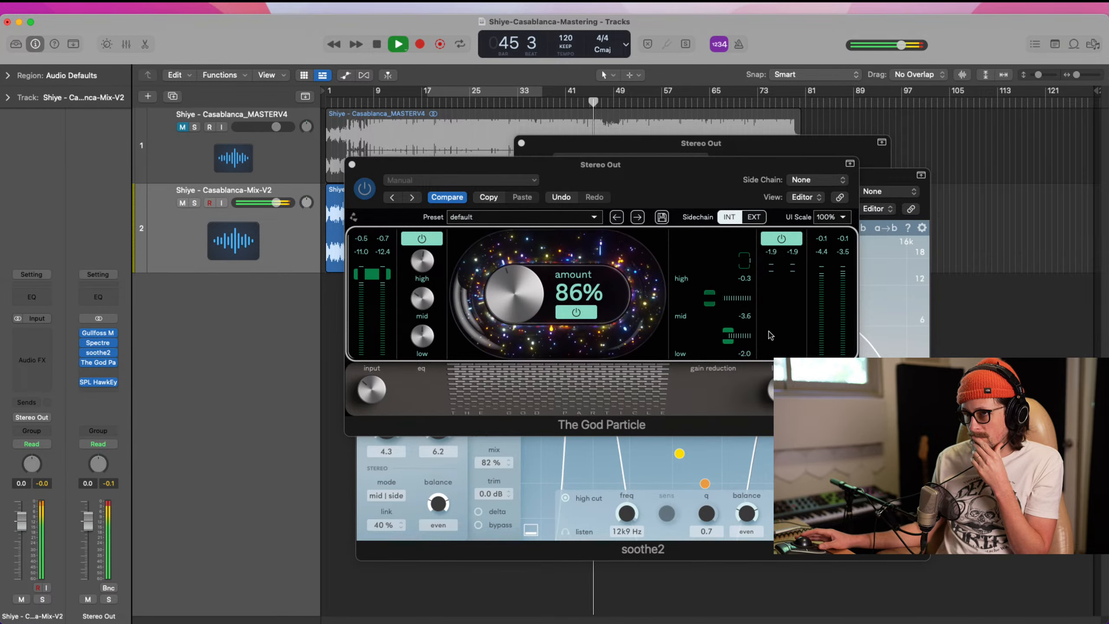
left_click(98, 335)
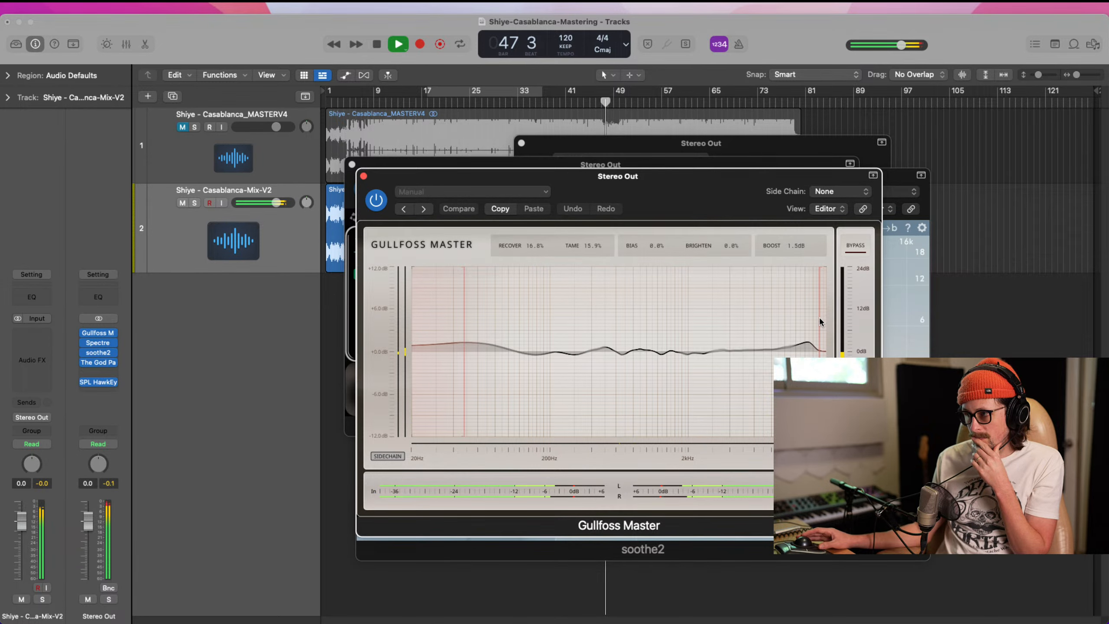
left_click(817, 324)
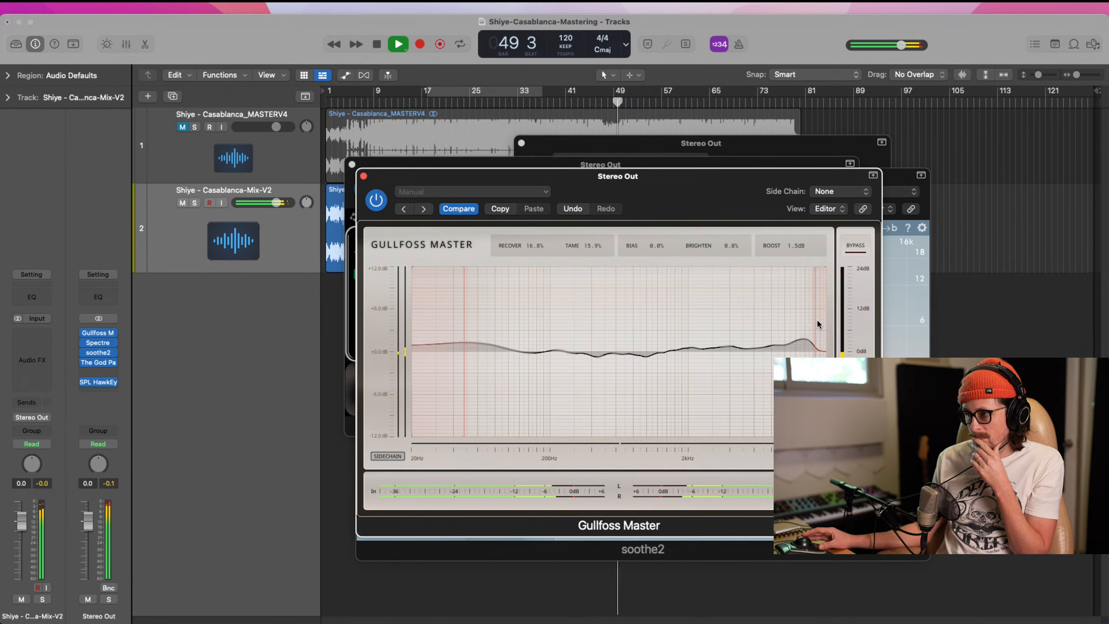
left_click(464, 317)
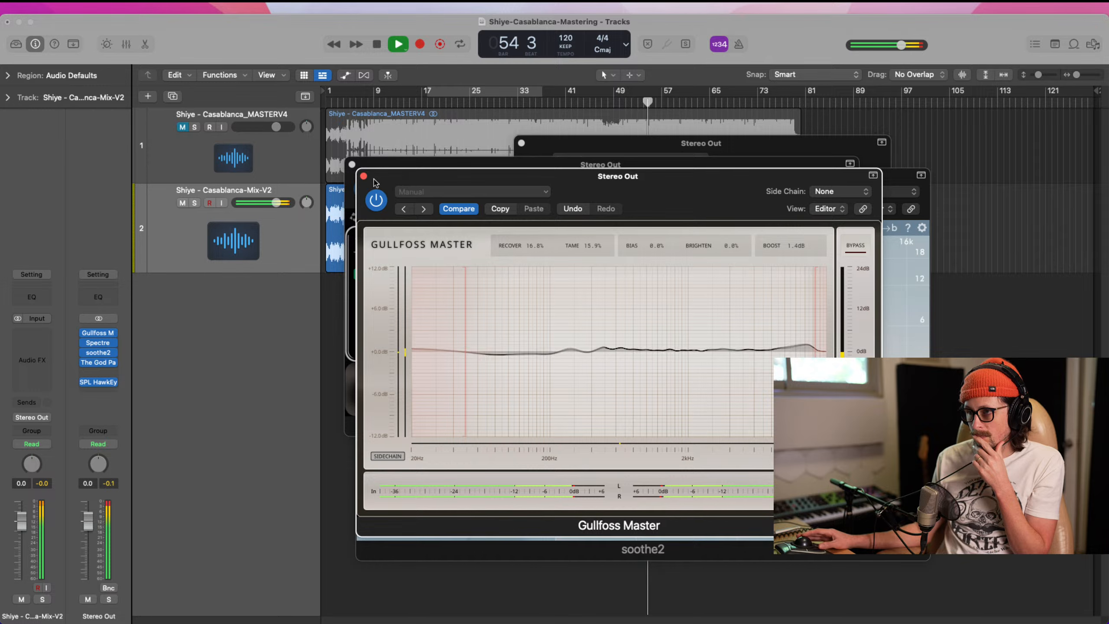
Close Gullfoss Master and set the soothe2 depth to 1.9.
left_click(97, 363)
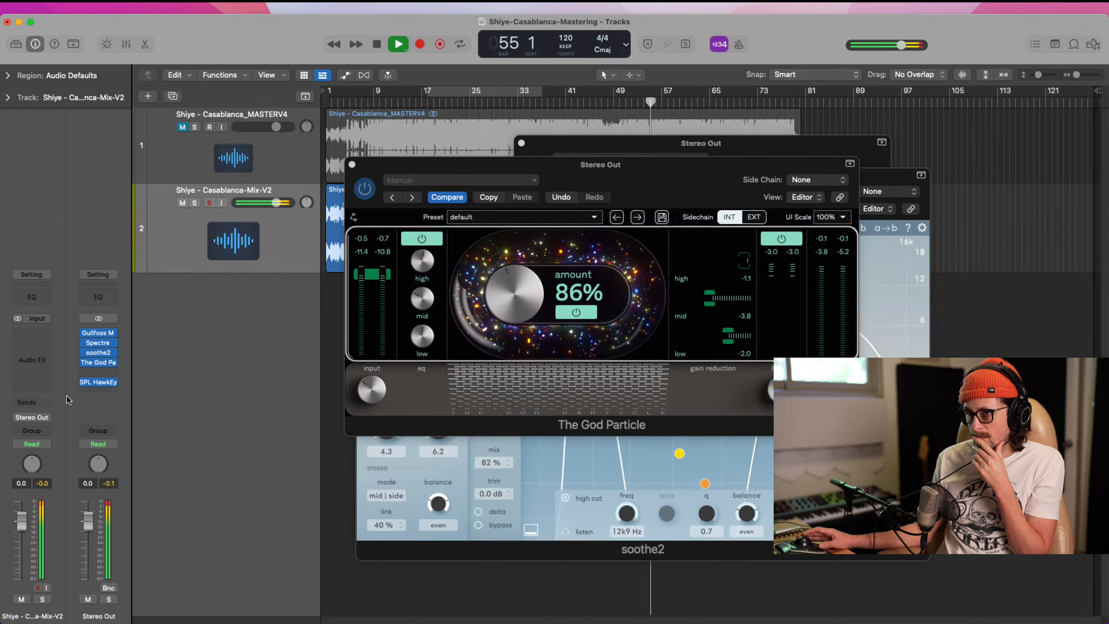
left_click(96, 367)
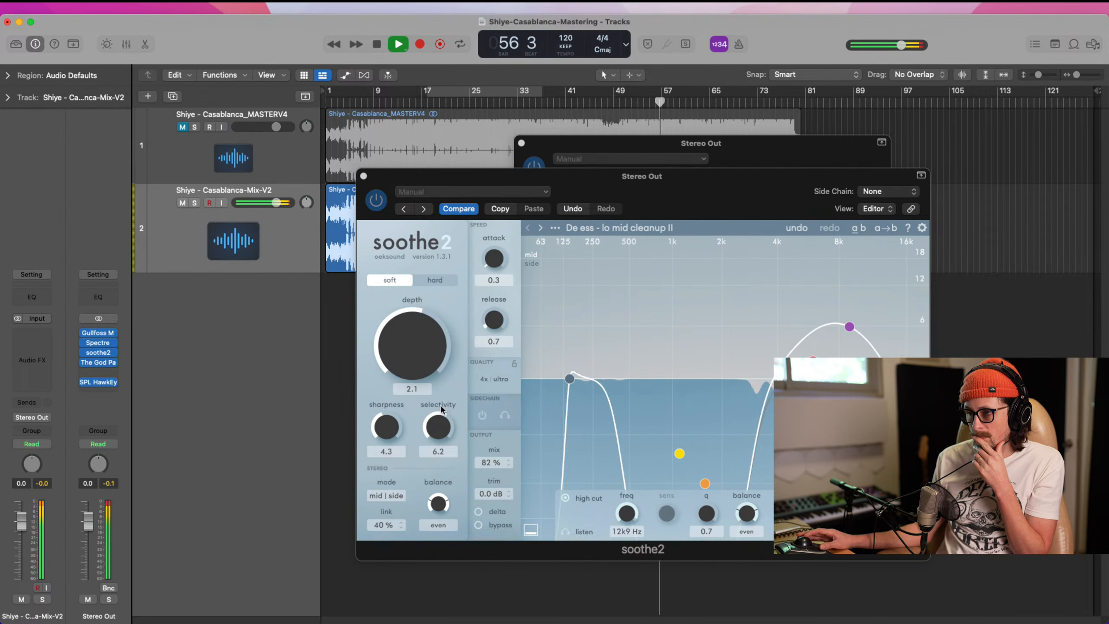
left_click_drag(412, 350, 411, 354)
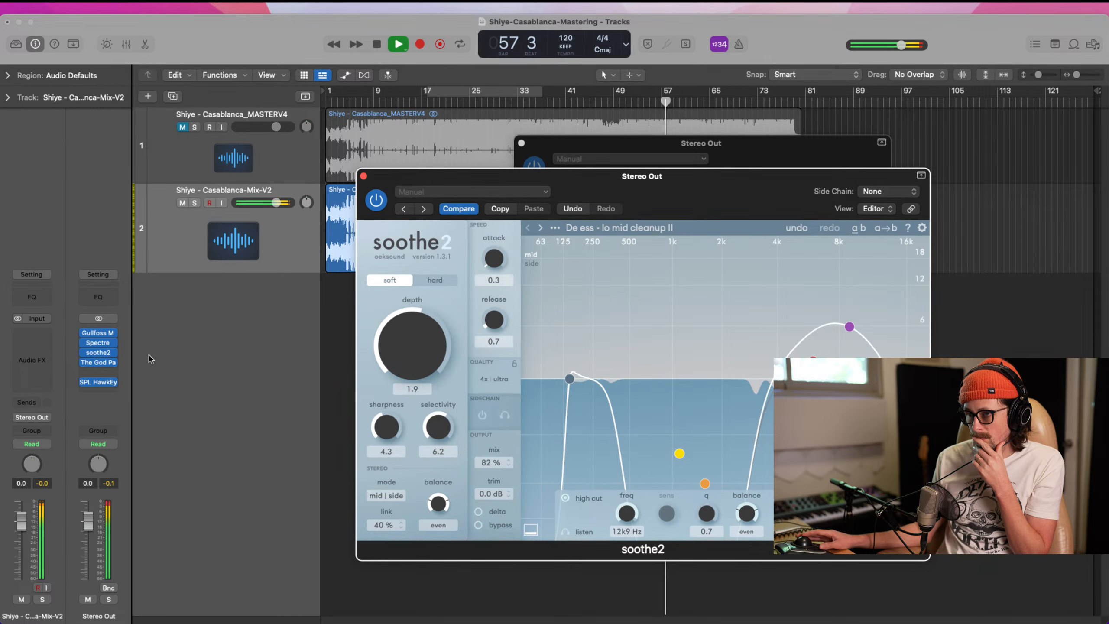
Review The God Particle's settings during playback, and slightly lower Spectre's high-shelf band near 10 kHz.
left_click(97, 362)
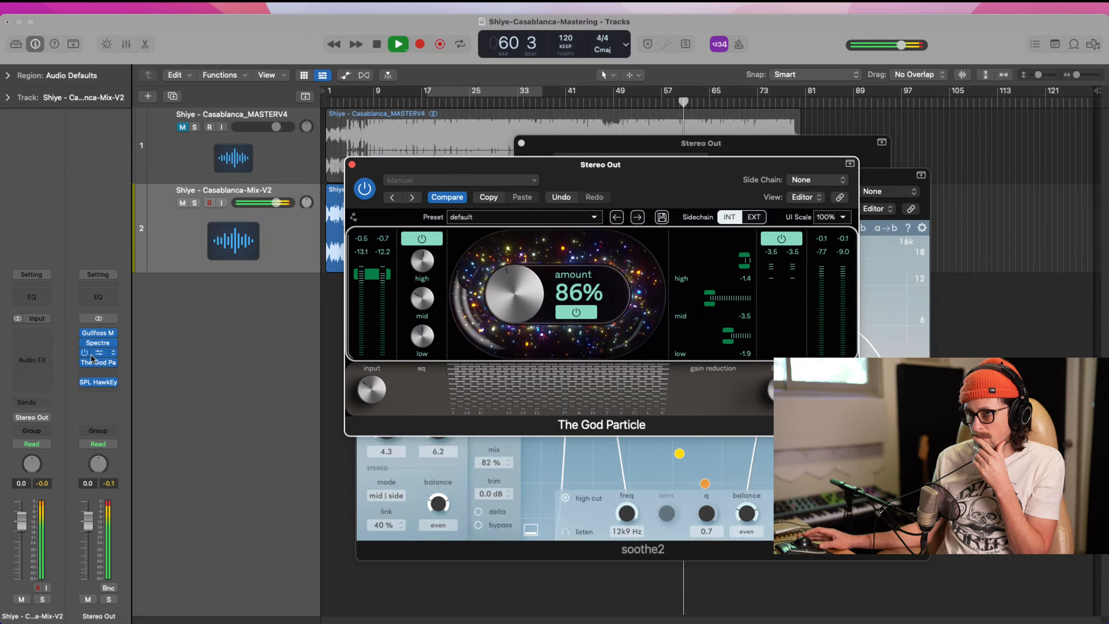
left_click(99, 344)
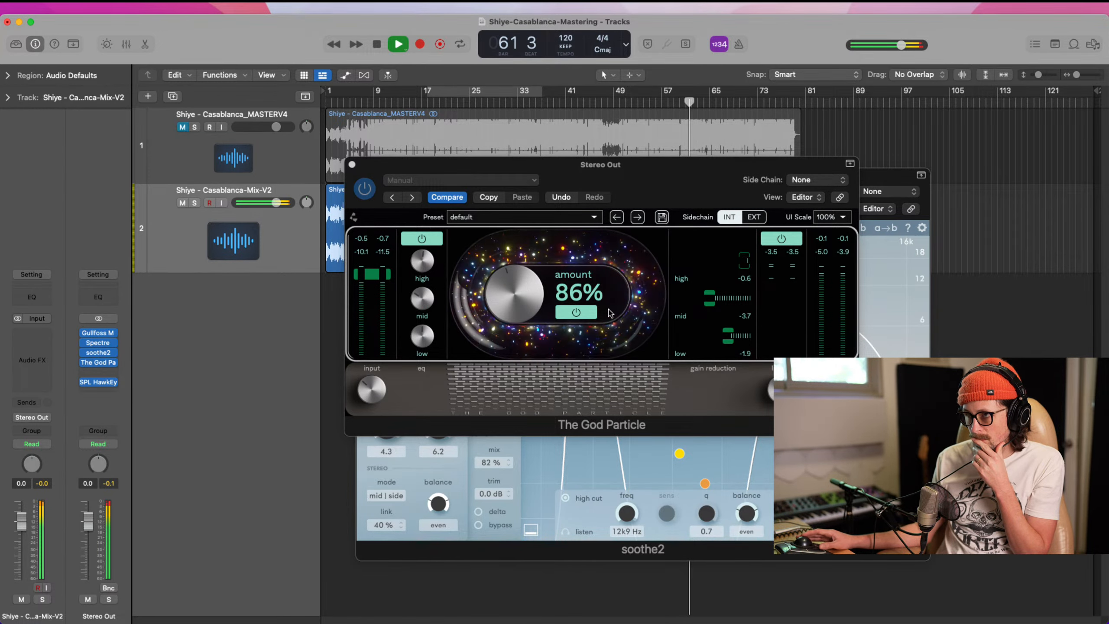
left_click(433, 270)
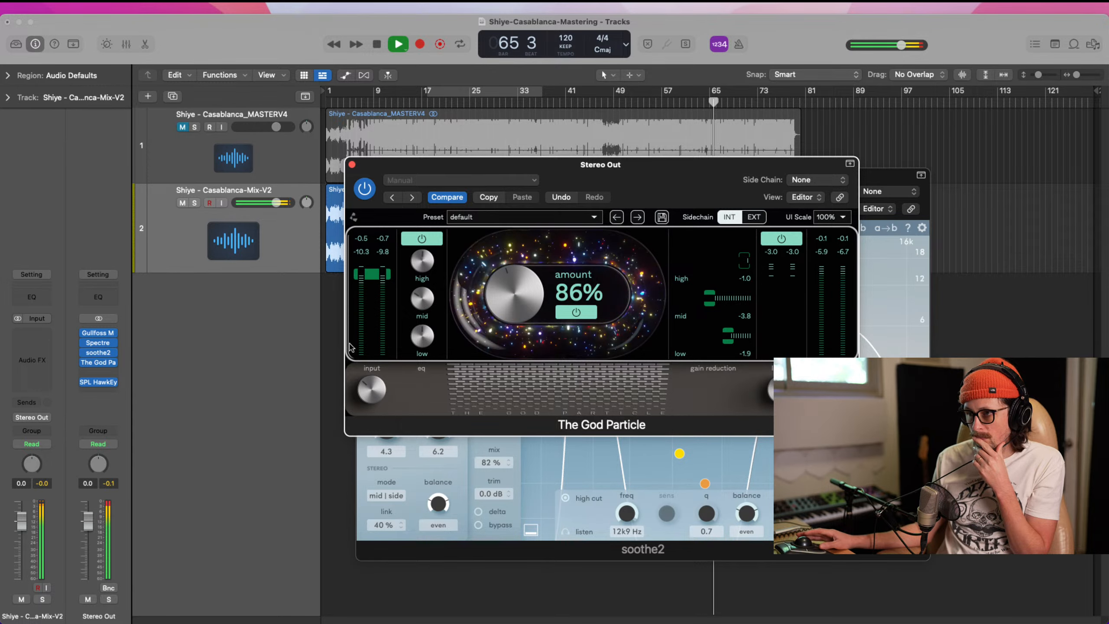
left_click(98, 343)
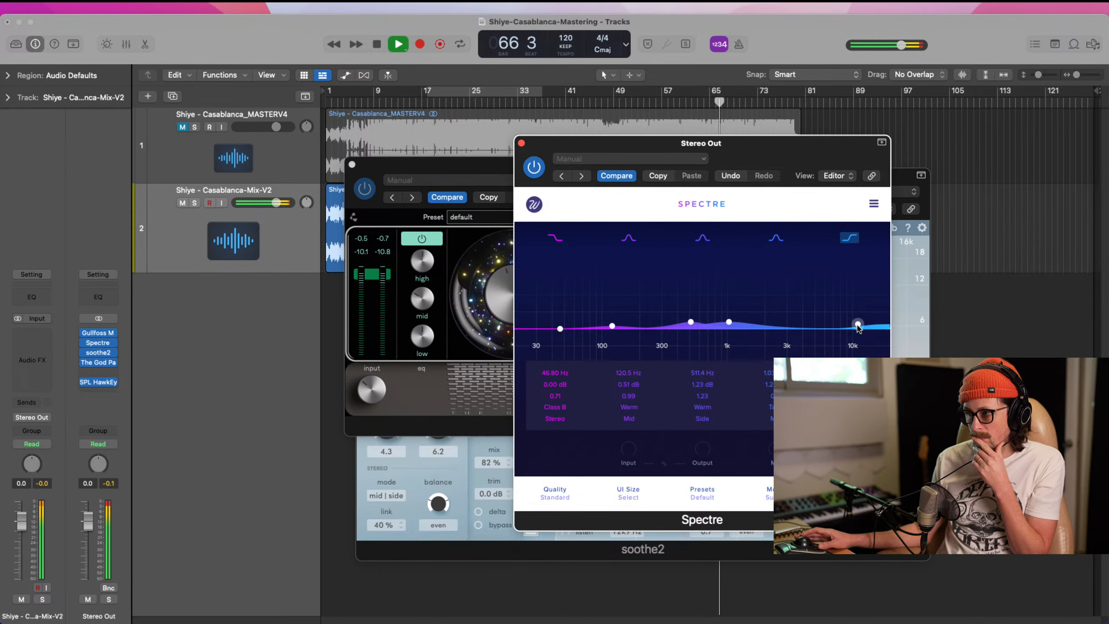
left_click_drag(857, 324, 856, 326)
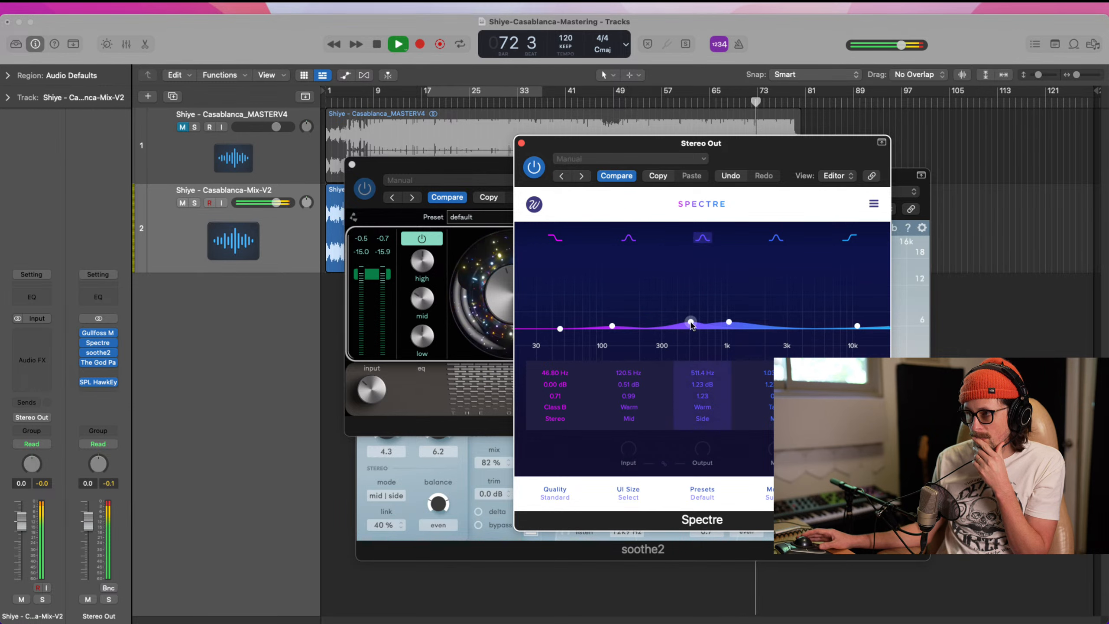
Lower Spectre's side band to 0.92 dB at about 522 Hz, slightly reduce the band near 1 kHz, and stop playback.
left_click_drag(691, 323, 694, 325)
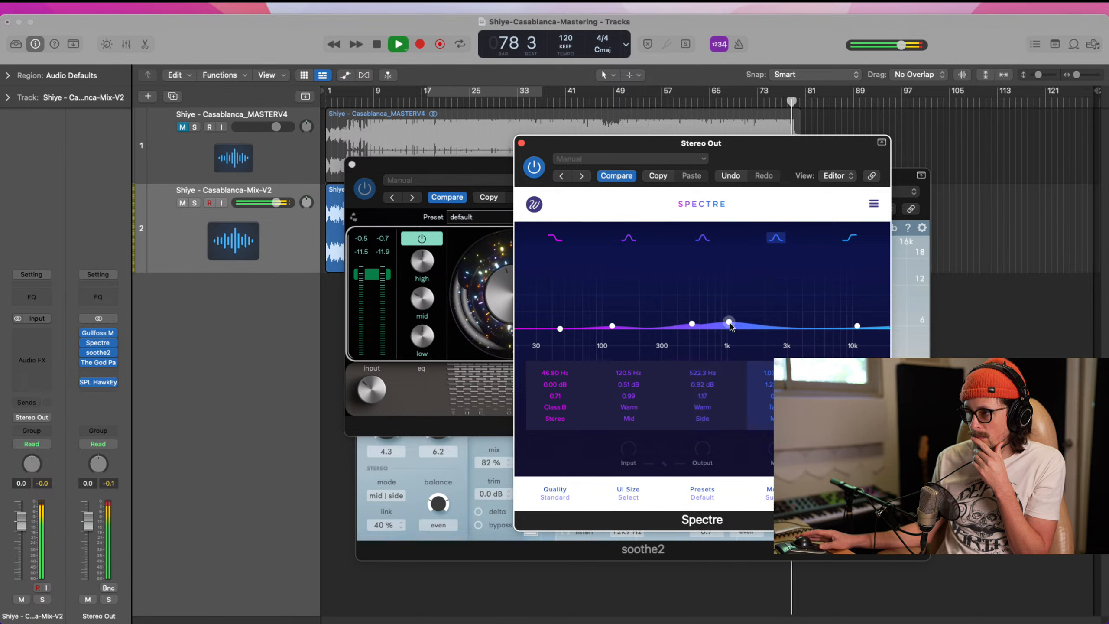
left_click_drag(729, 323, 730, 324)
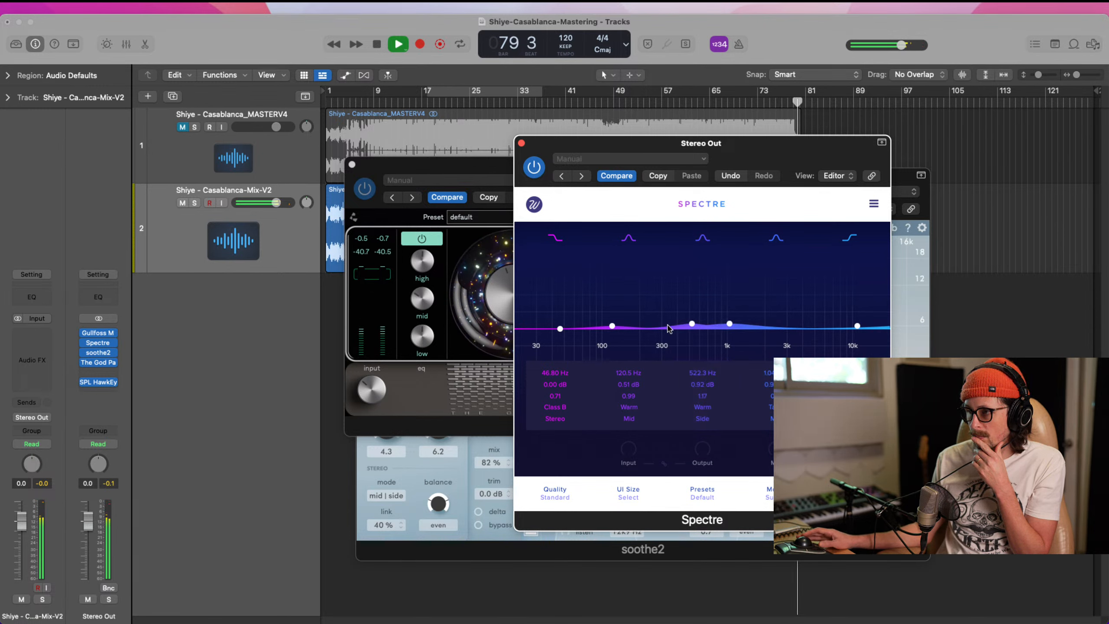
key("space")
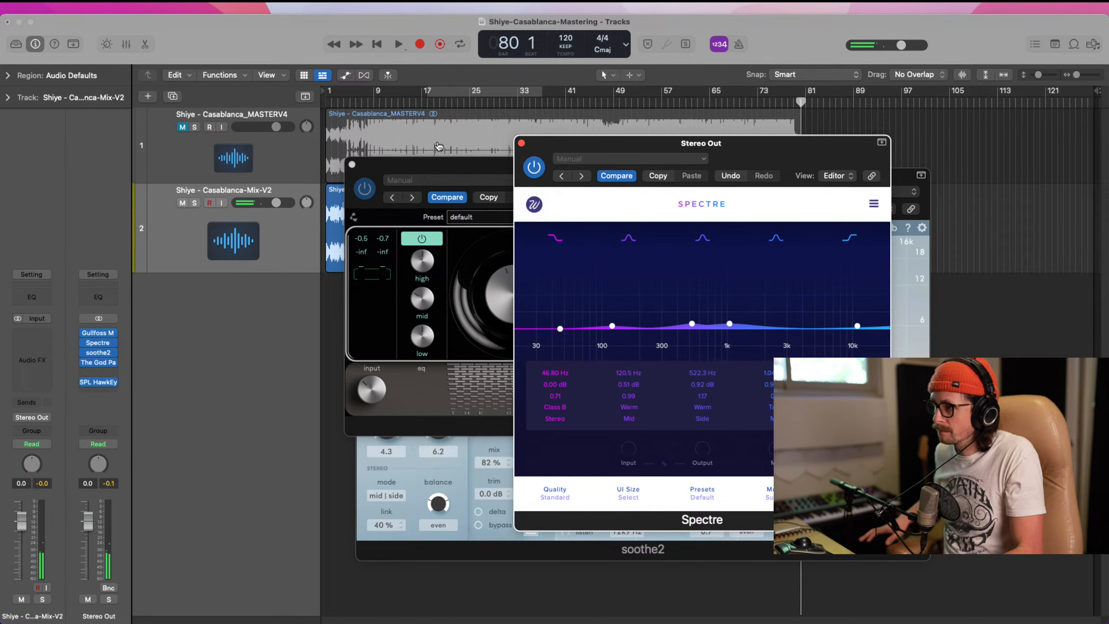
Set Spectre's processing quality to Best and close its window.
key("super+Tab")
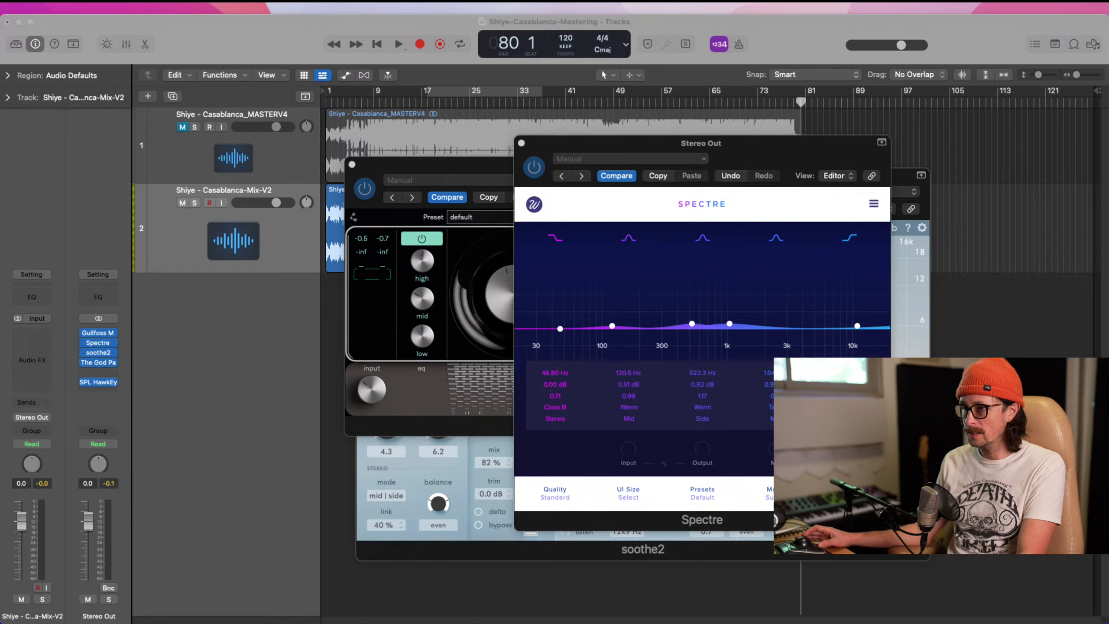
left_click(100, 344)
left_click(108, 343)
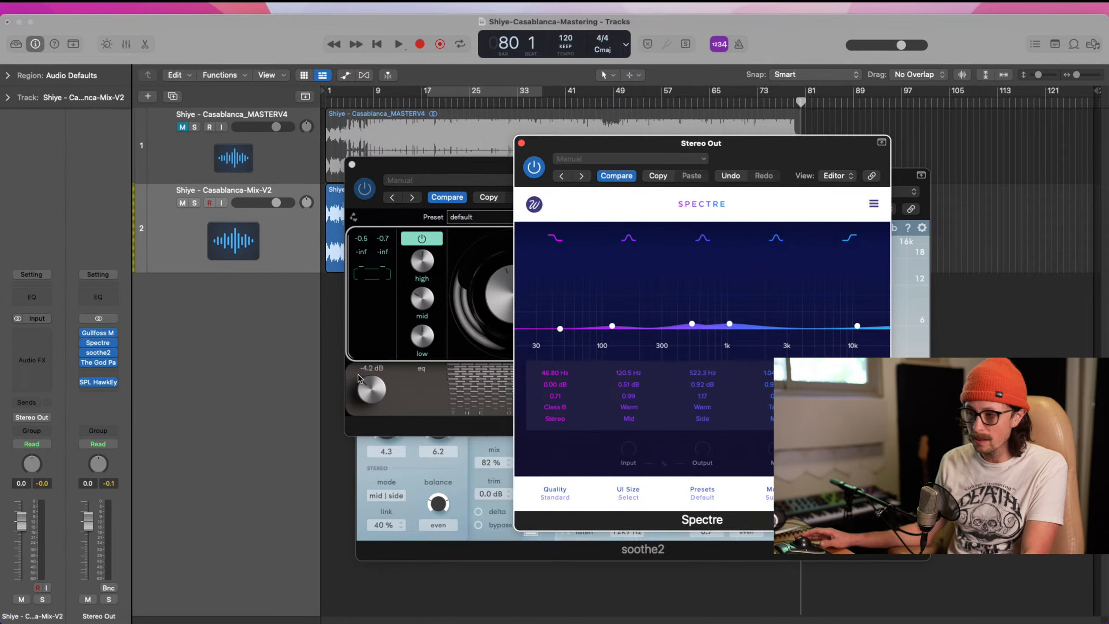
left_click(556, 498)
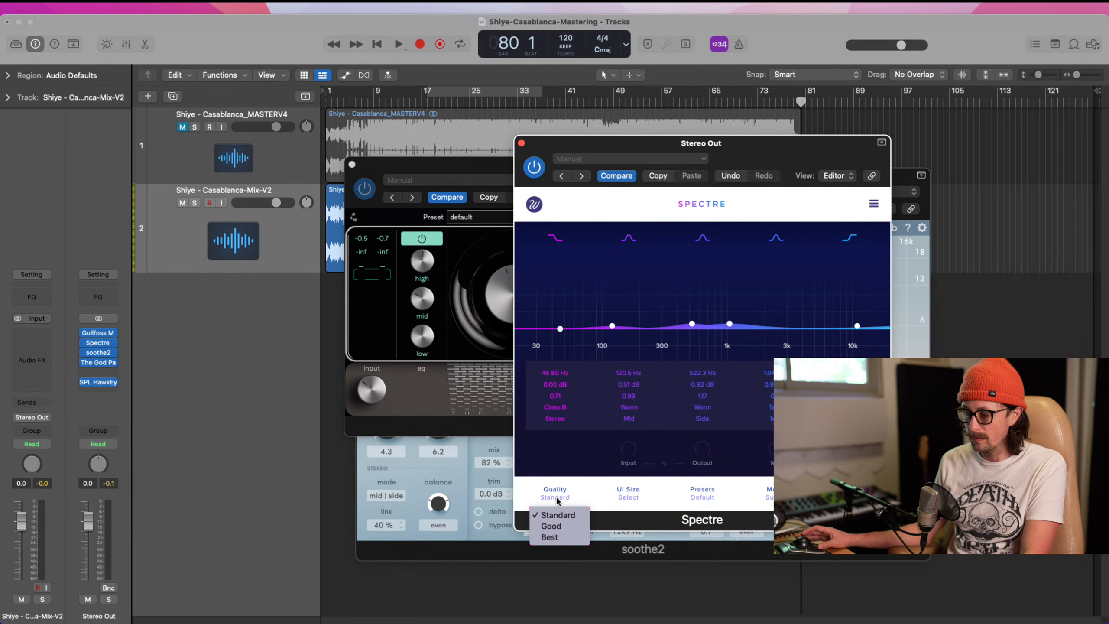
left_click(556, 541)
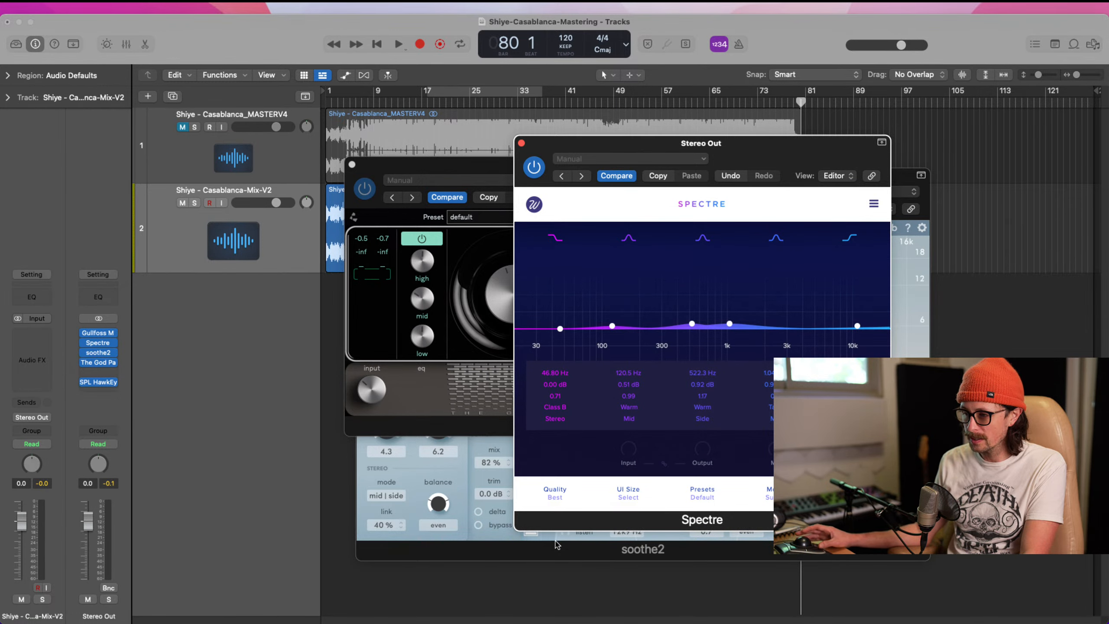
left_click(521, 143)
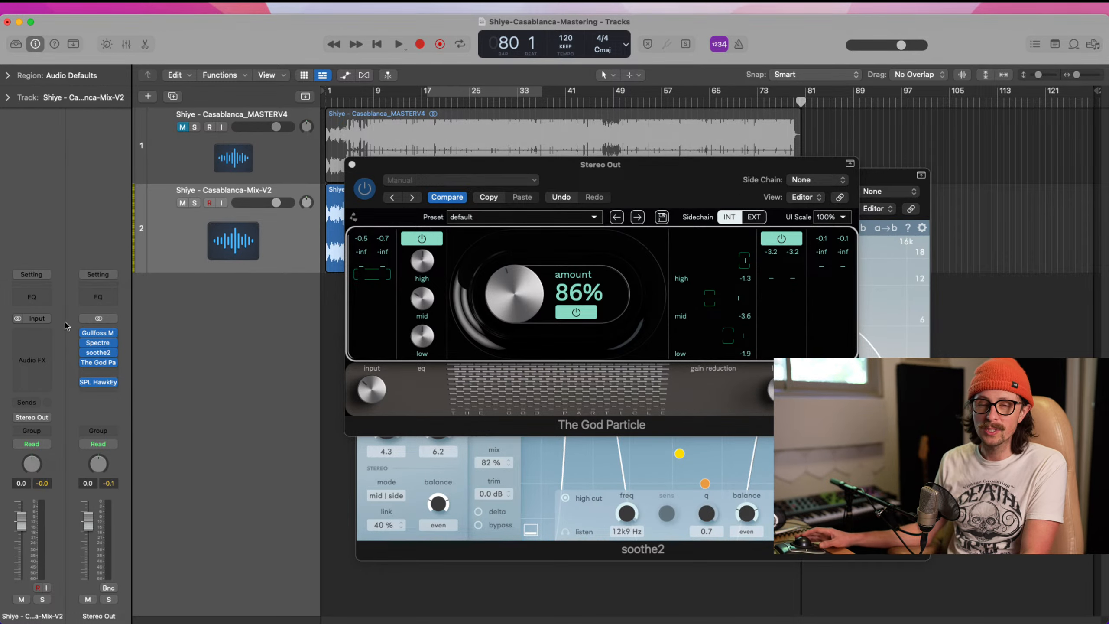
Check soothe2's real-time and offline oversampling and resolution settings.
left_click(92, 354)
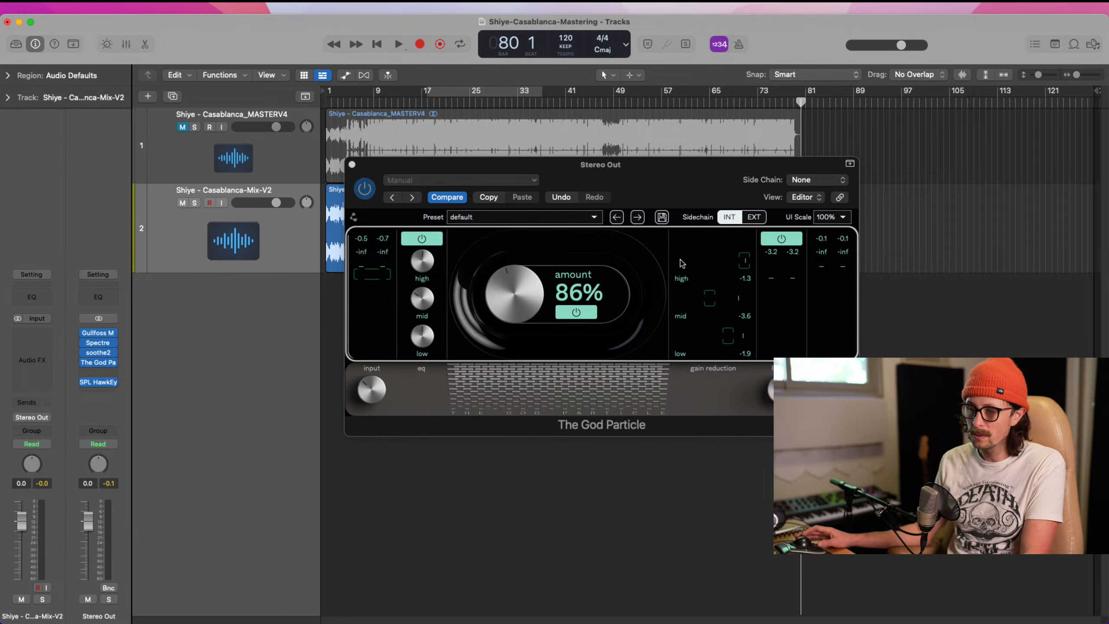
left_click(98, 353)
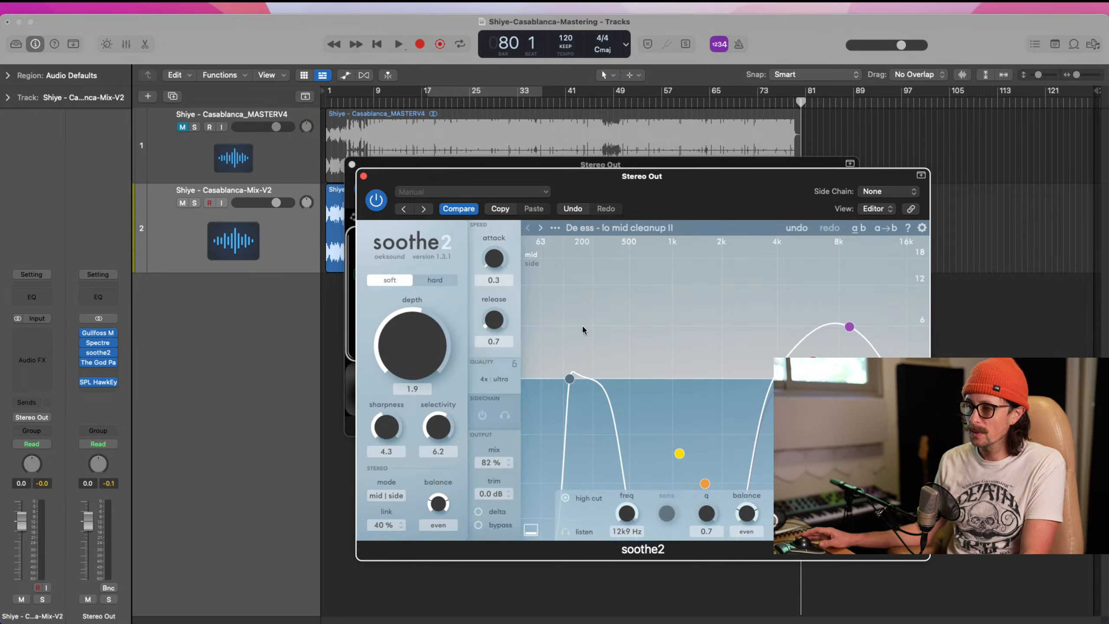
left_click(485, 379)
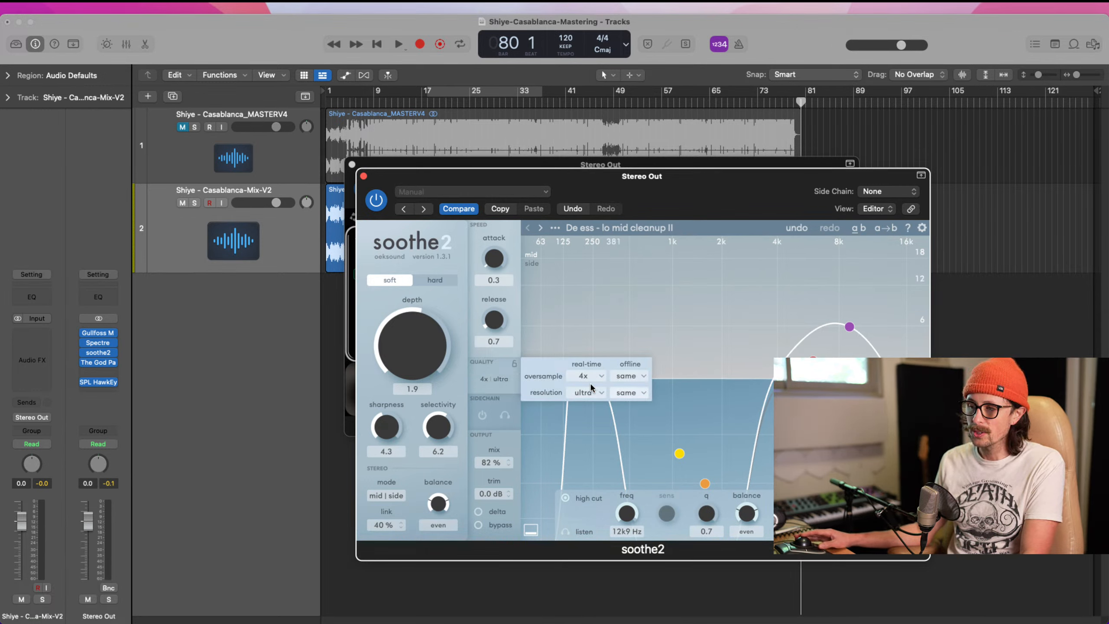
left_click(236, 382)
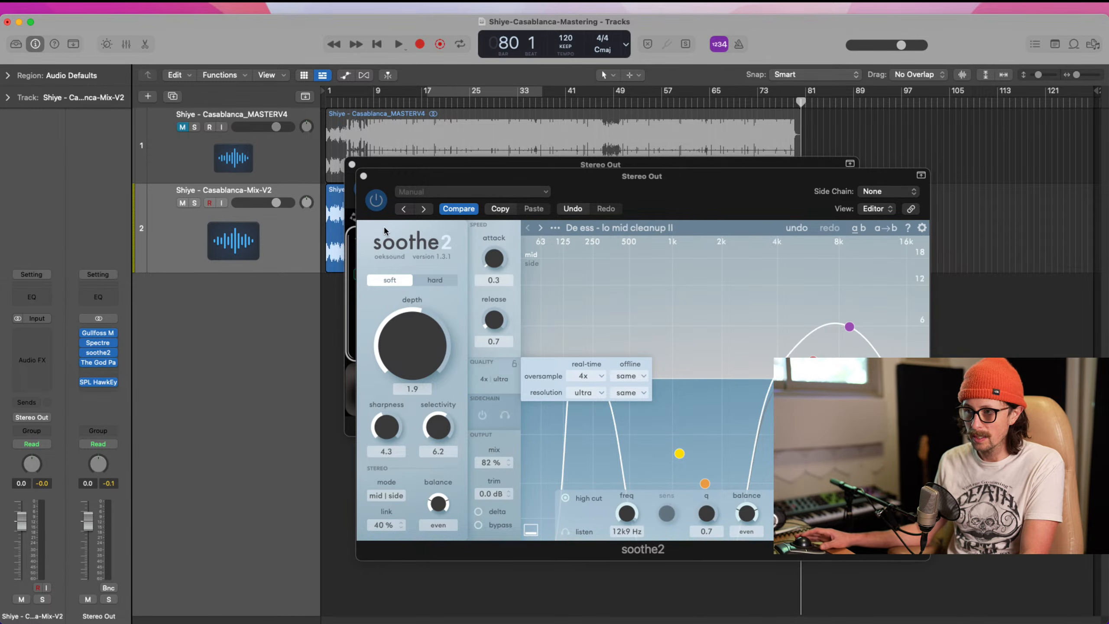
Close the soothe2 and The God Particle windows and remove SPL HawkEye from the Stereo Out chain.
left_click(363, 176)
left_click(352, 164)
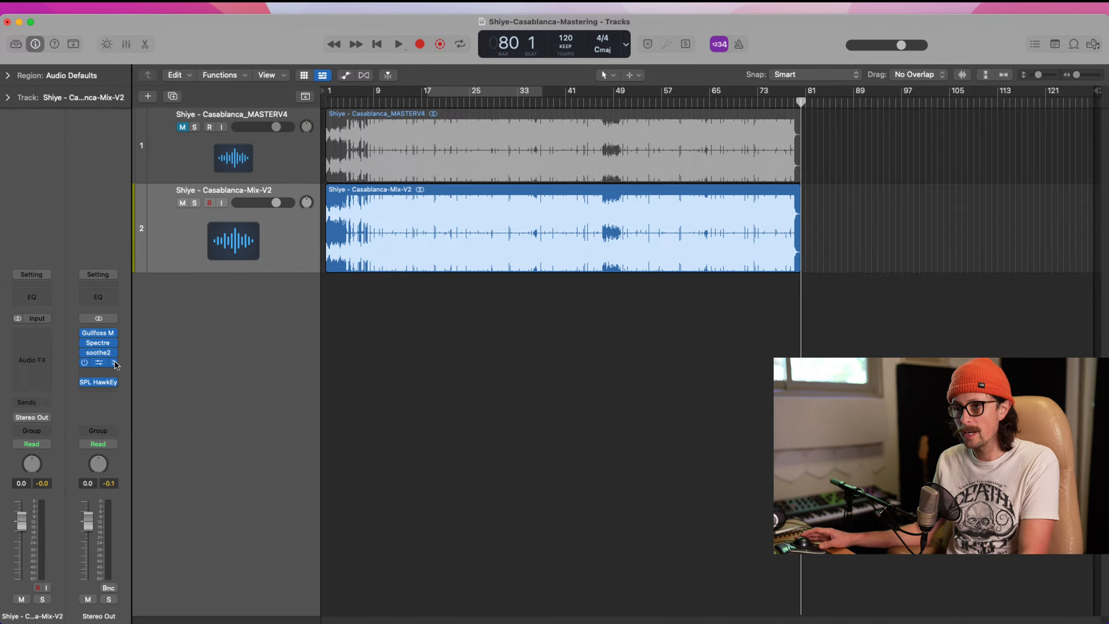
left_click(113, 384)
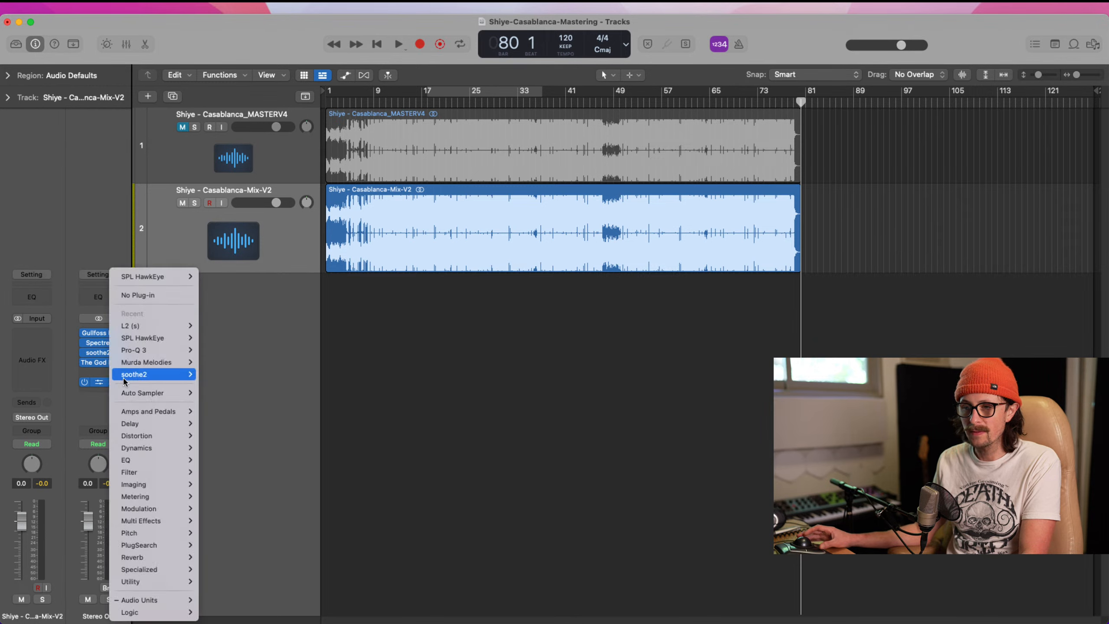
left_click(151, 296)
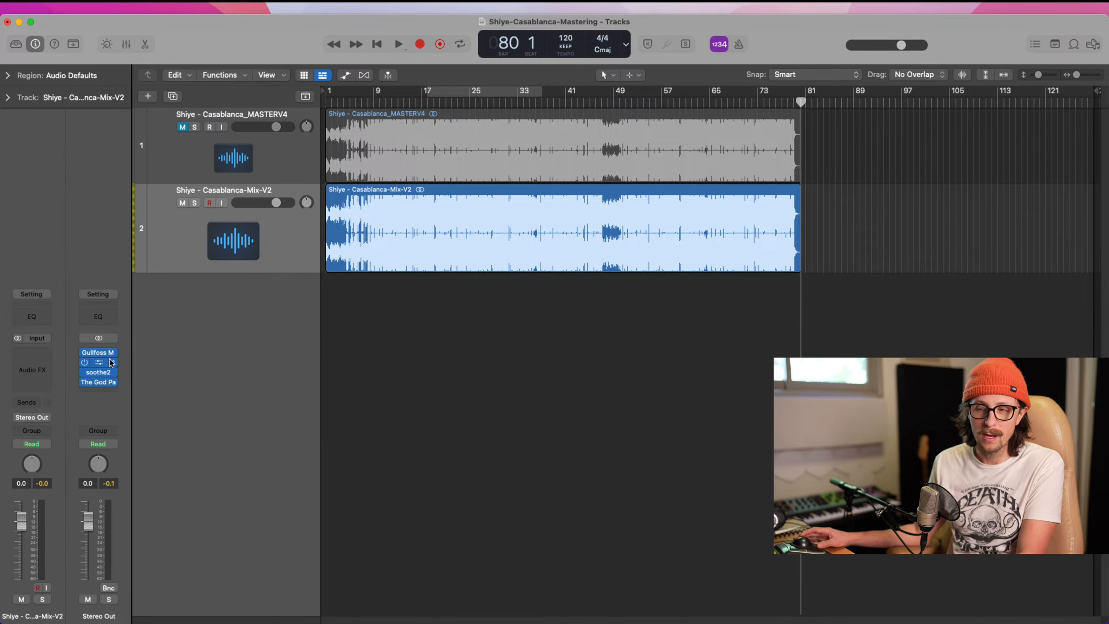
Open Gullfoss Master on the Stereo Out, review its recover, tame and boost settings, and close it.
left_click(98, 352)
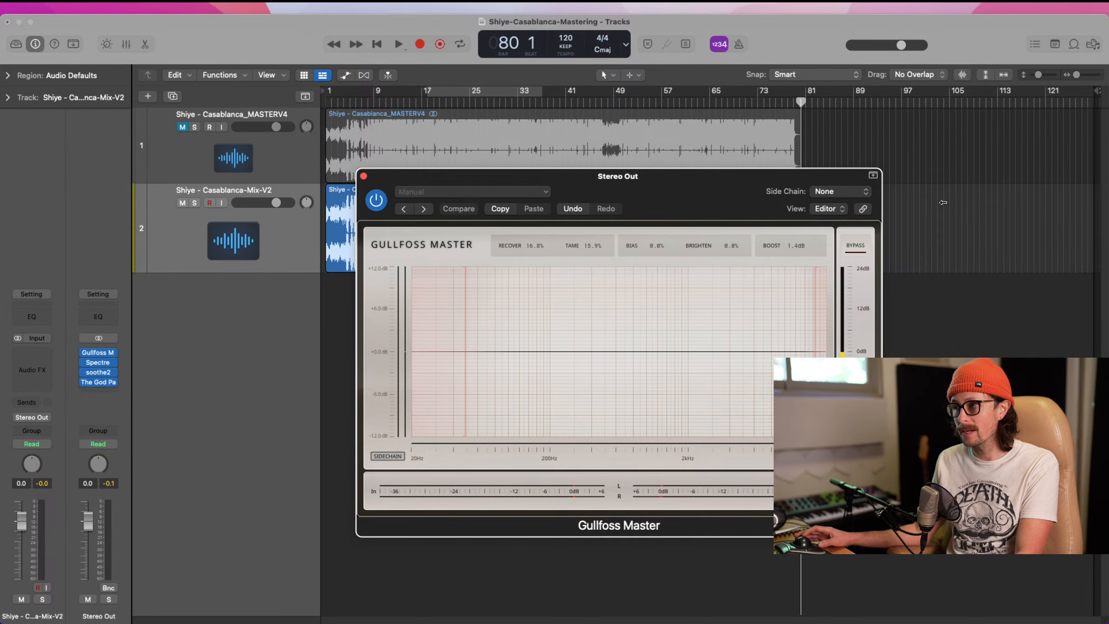
left_click_drag(680, 208, 407, 201)
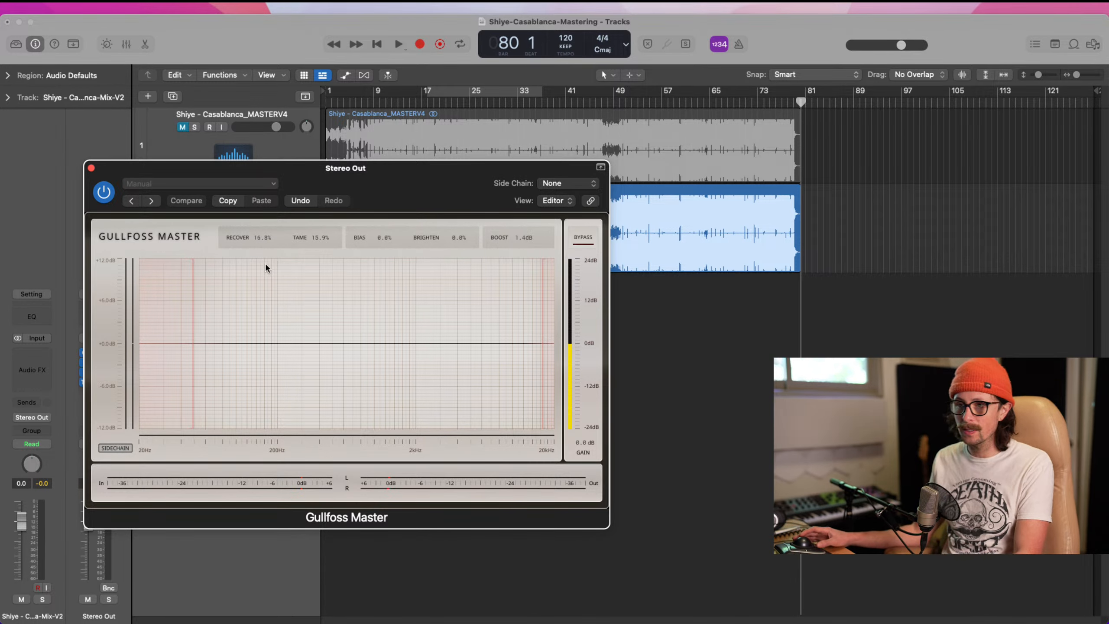
left_click(91, 168)
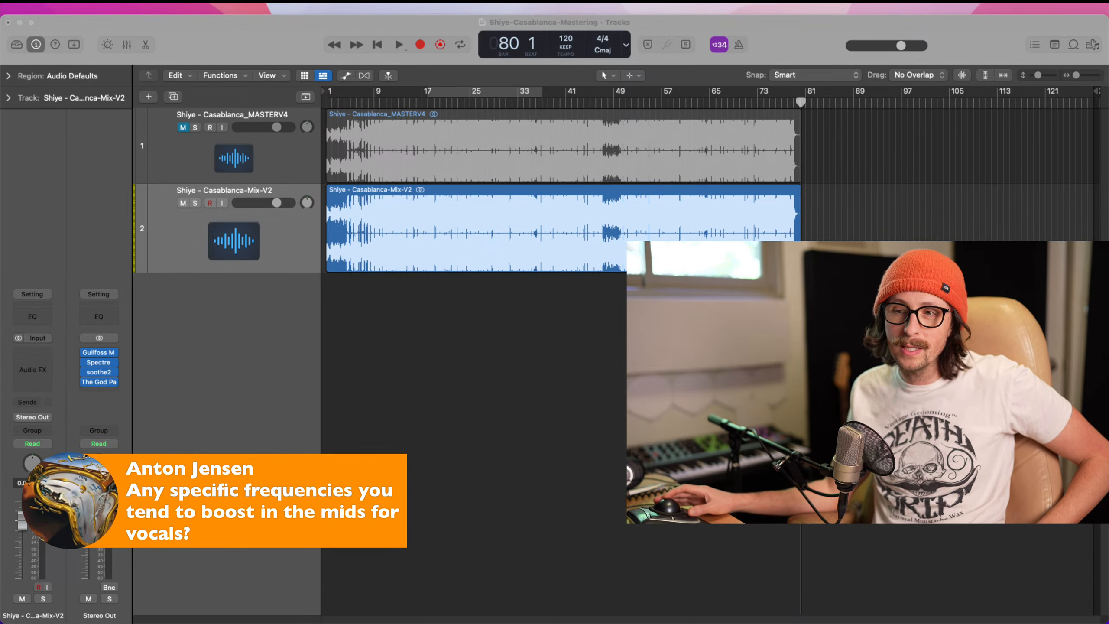
Bring up Spectre and The God Particle and examine The God Particle's high, mid and low EQ settings.
key("v")
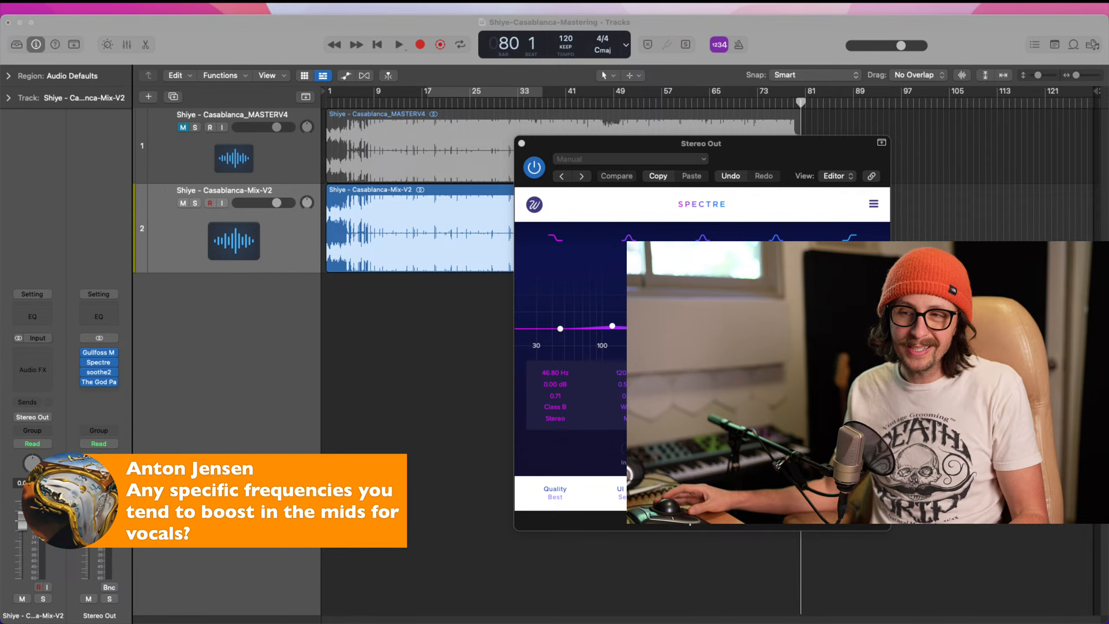
left_click(99, 381)
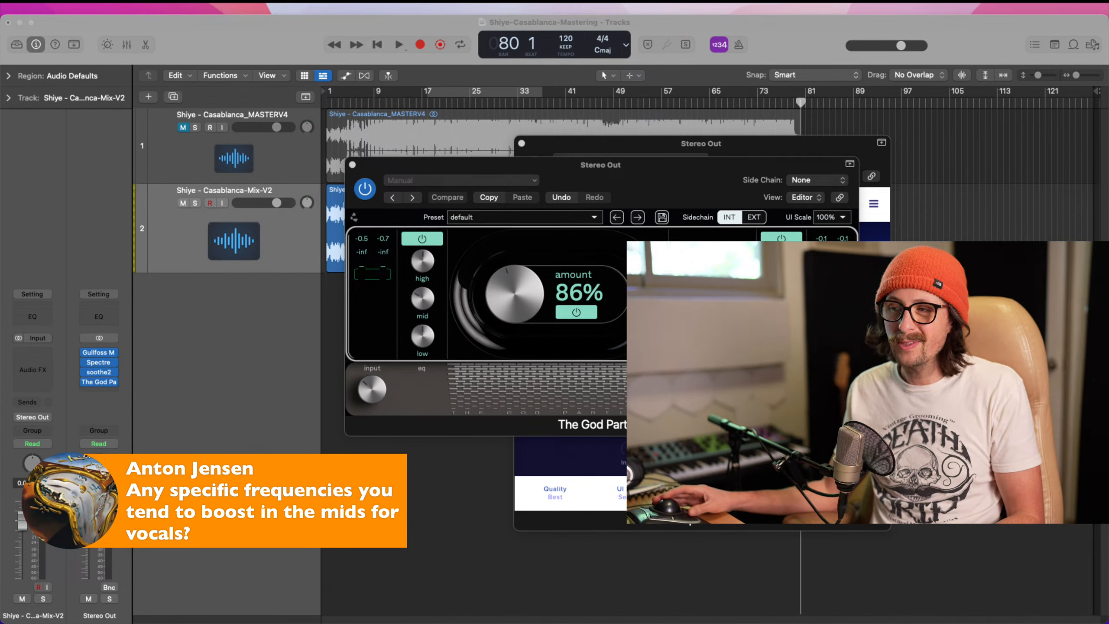
left_click(422, 344)
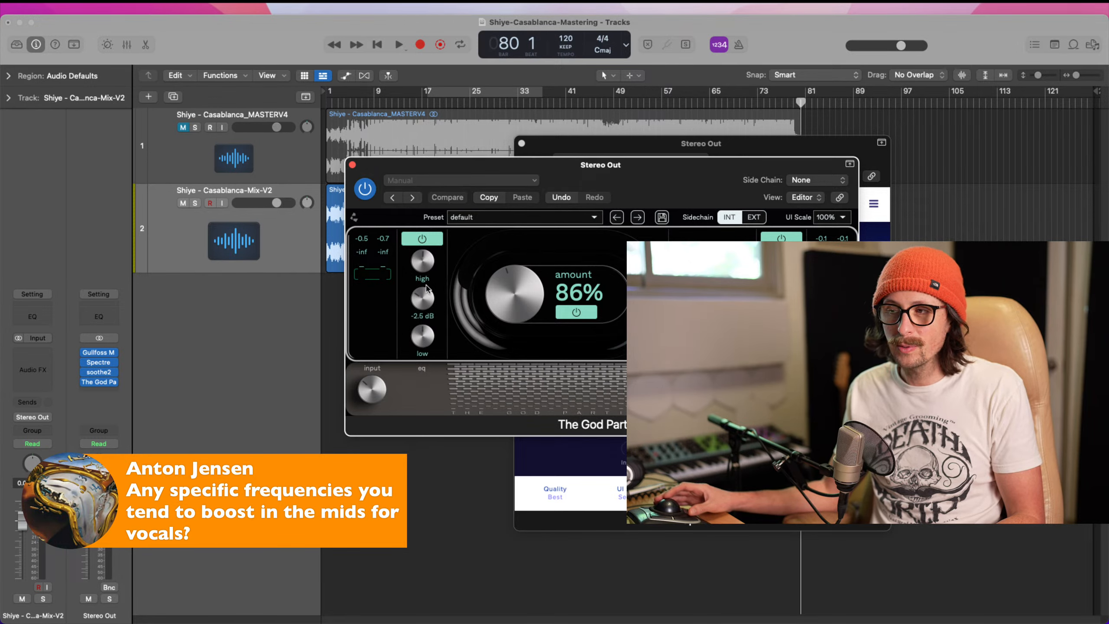
mouse_move(428, 304)
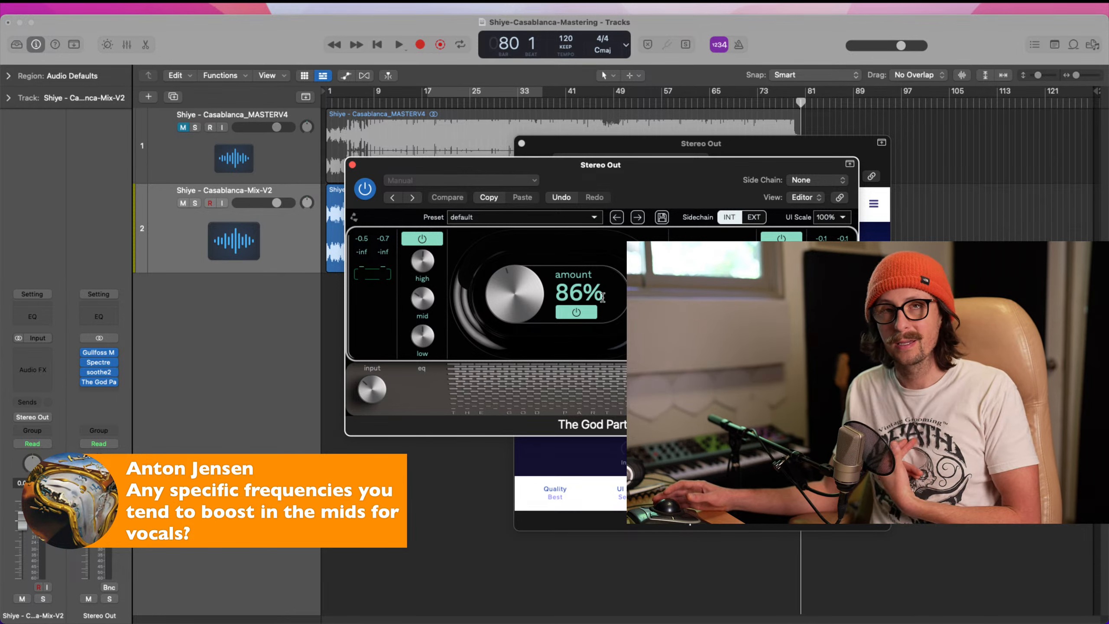
Look at Gullfoss Master once more, and close it along with The God Particle and Spectre.
left_click(100, 353)
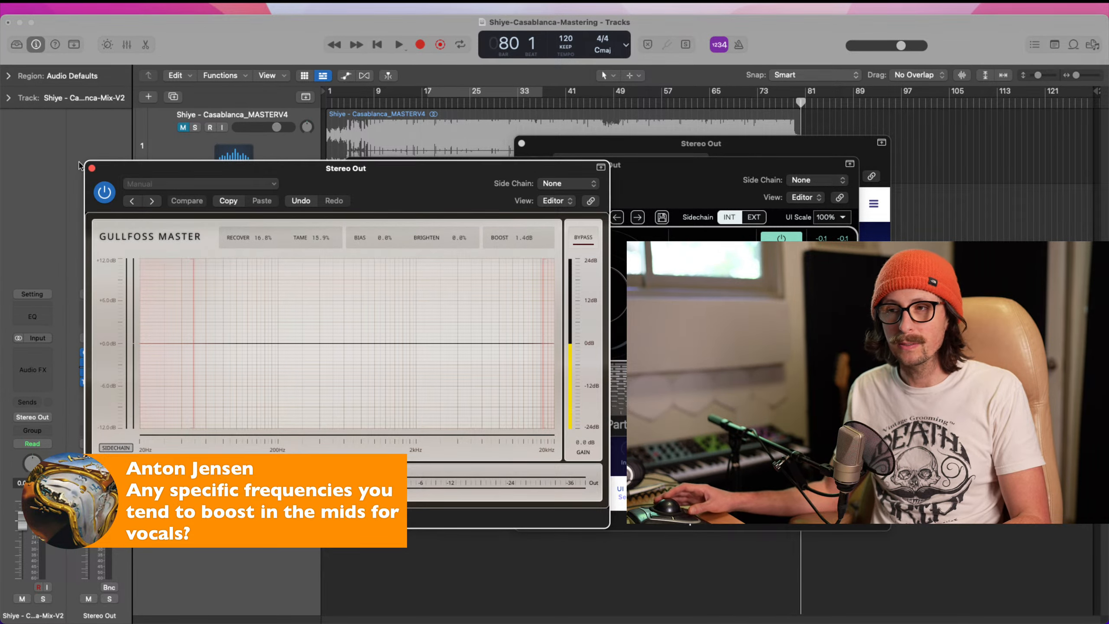
left_click(92, 168)
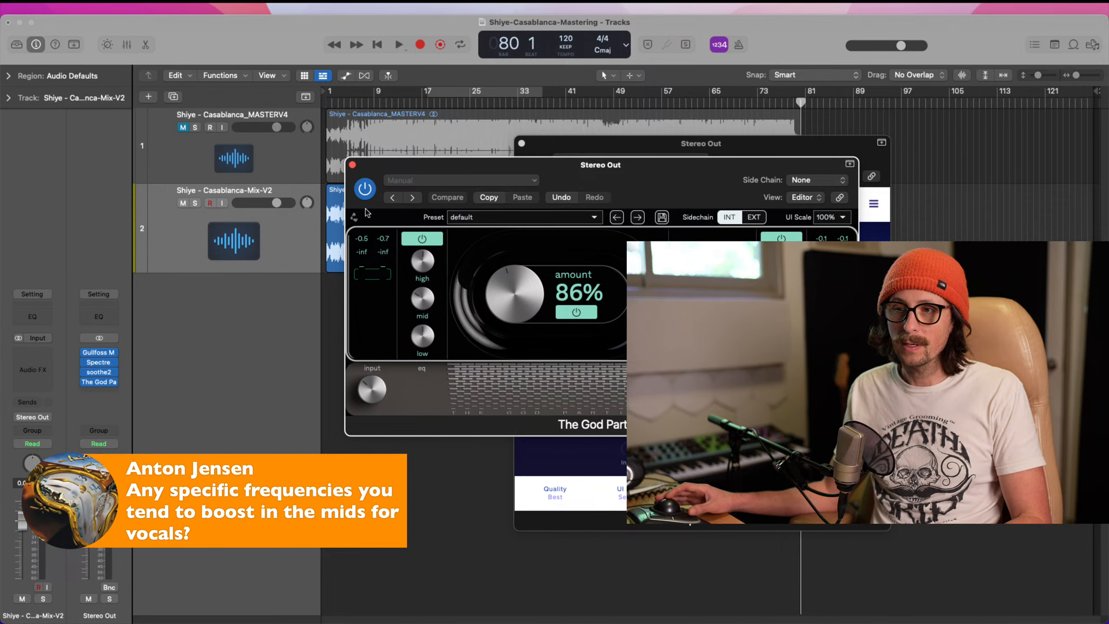
left_click(352, 166)
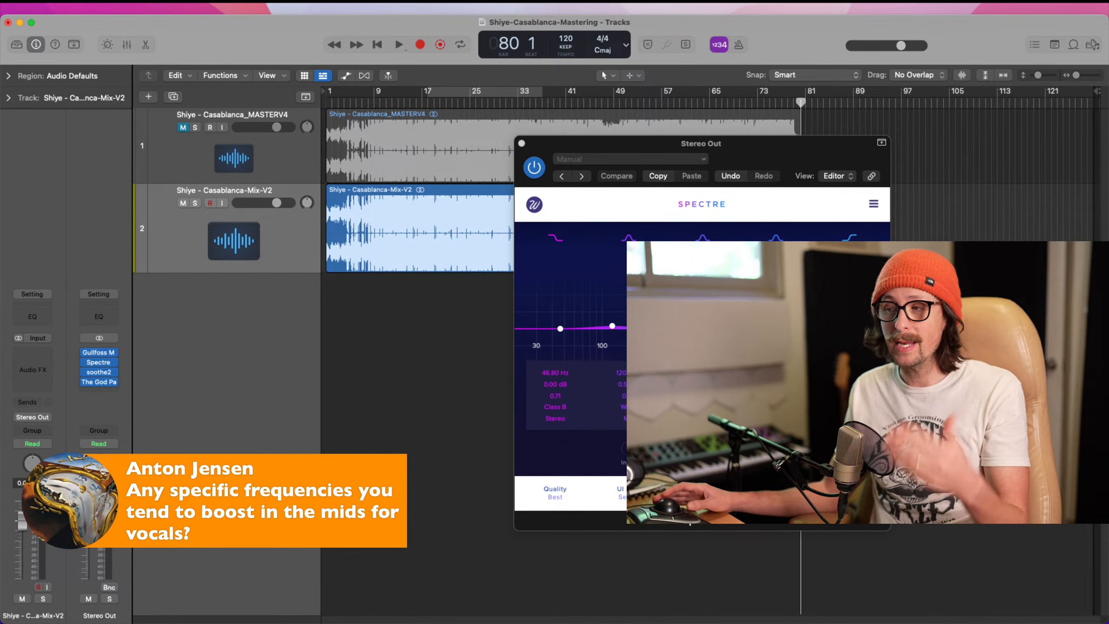
left_click(521, 144)
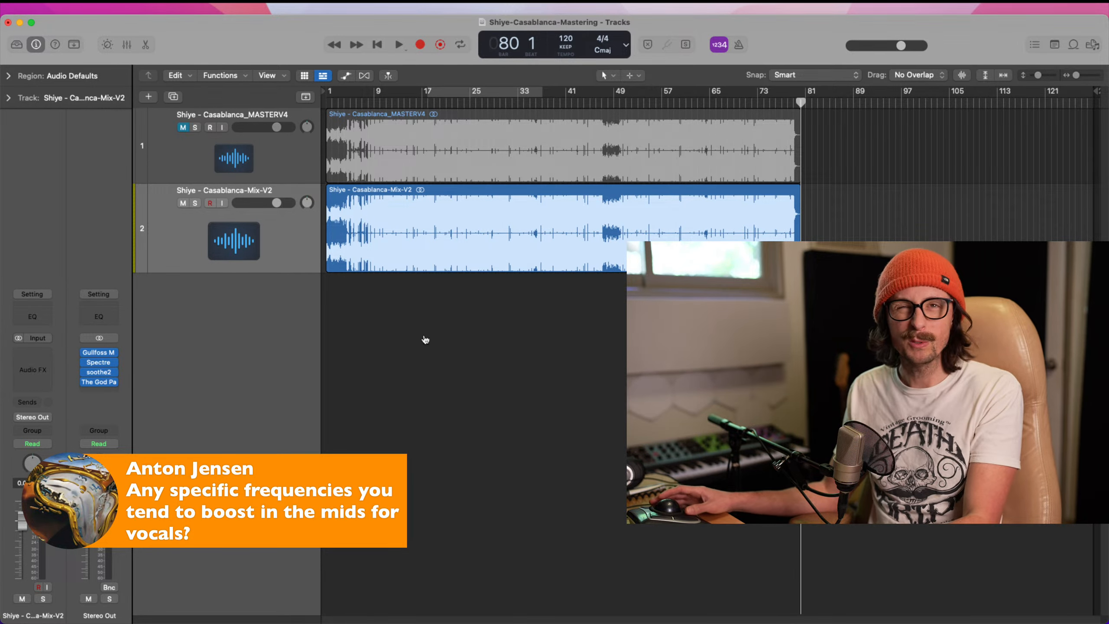
key("super+Tab")
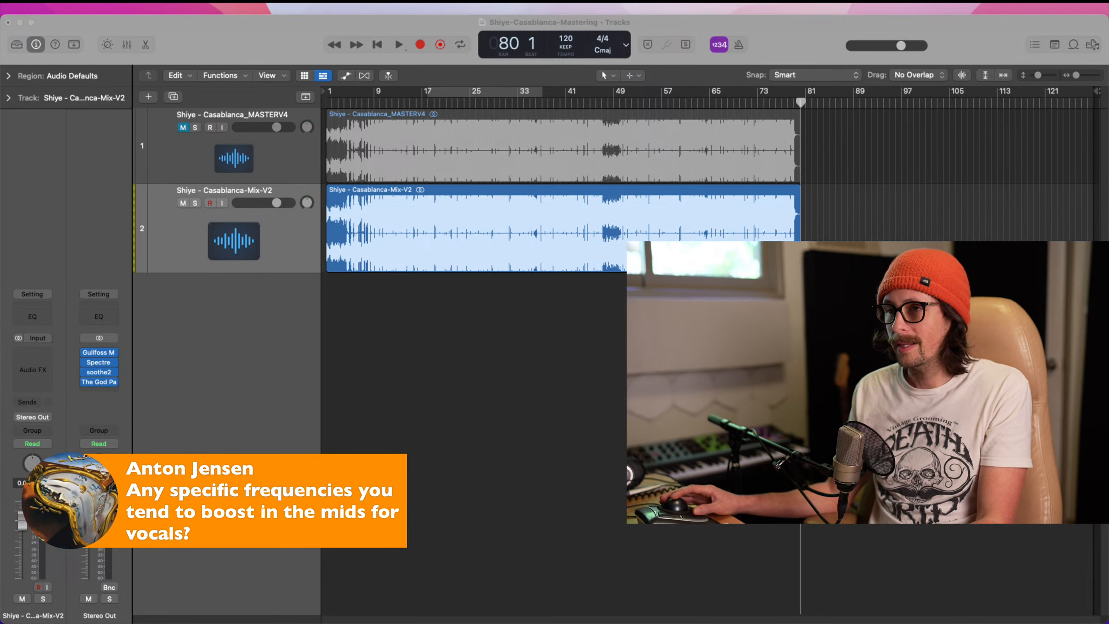
left_click(594, 308)
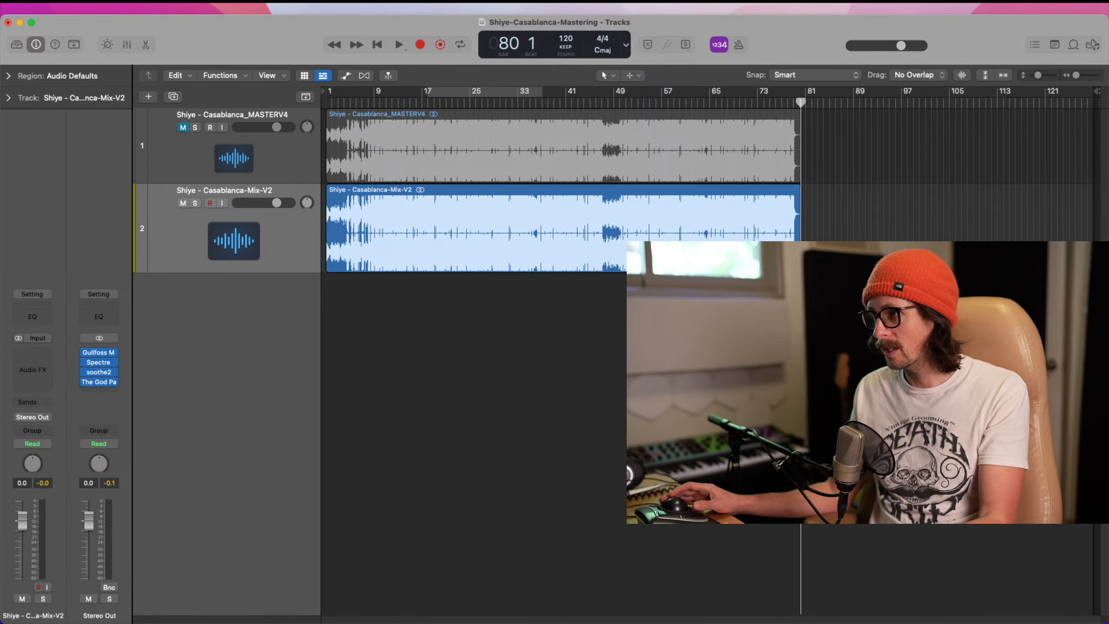
key("super+Tab")
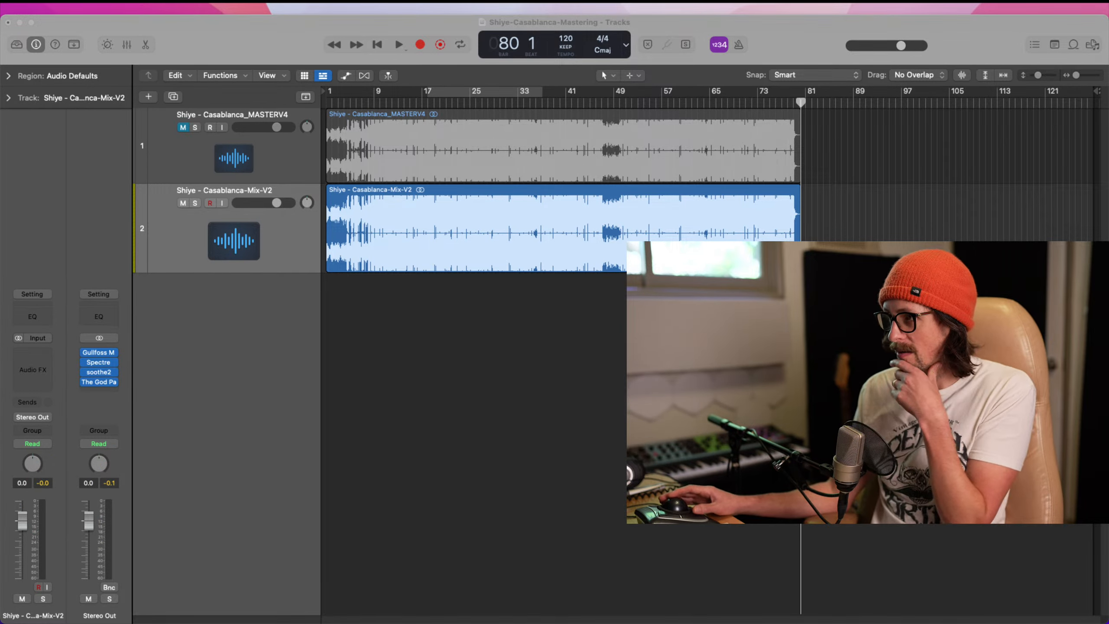